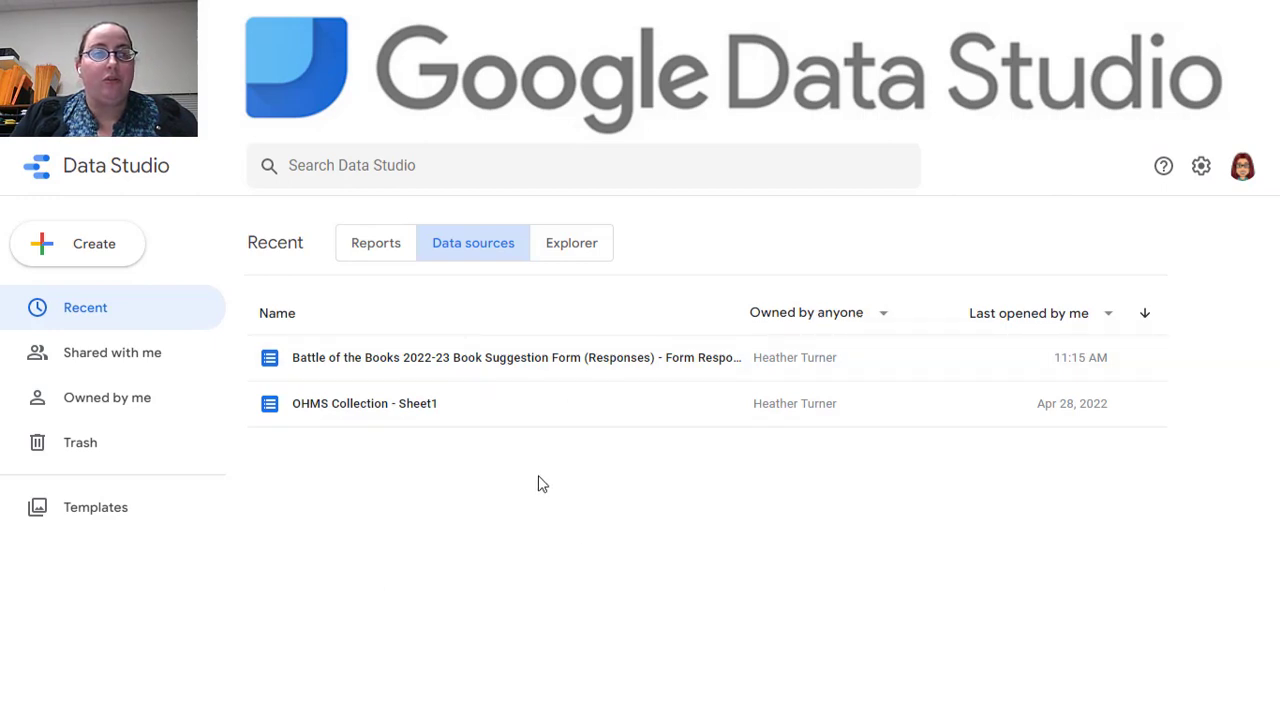
Step: Create a new data source, look over the available Google connectors and choose the Google Sheets connector
click(66, 262)
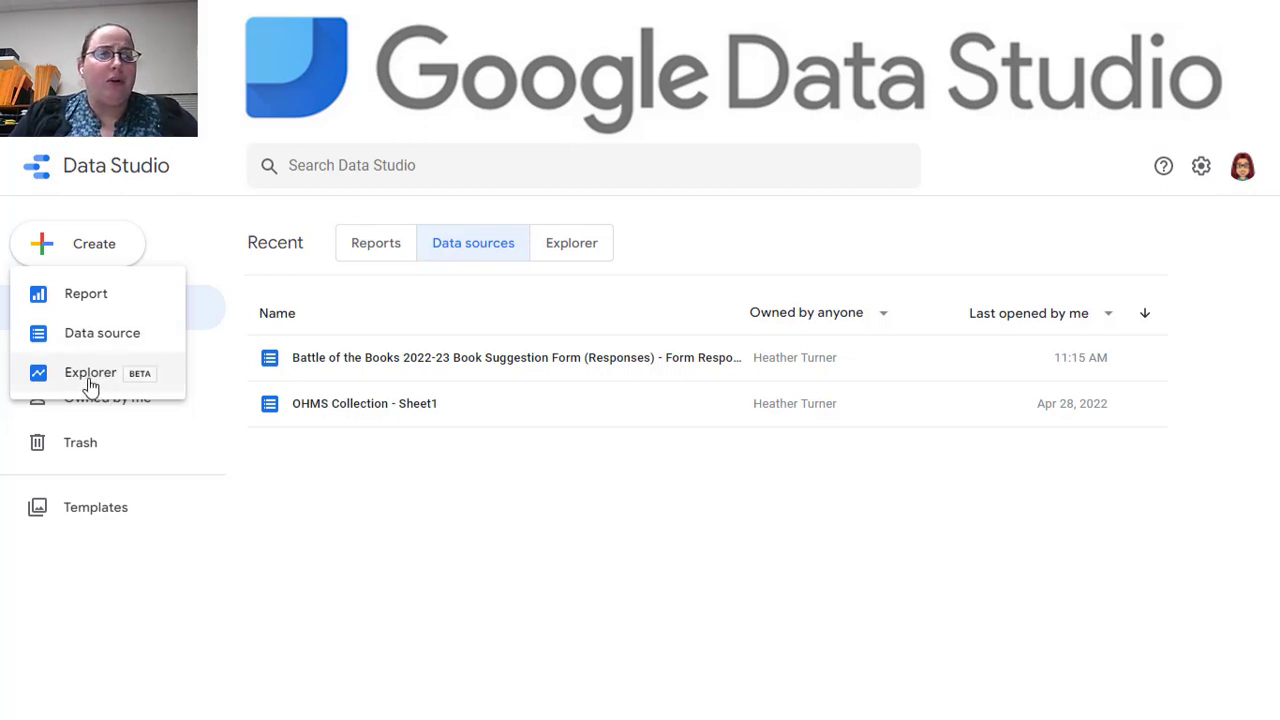
click(124, 338)
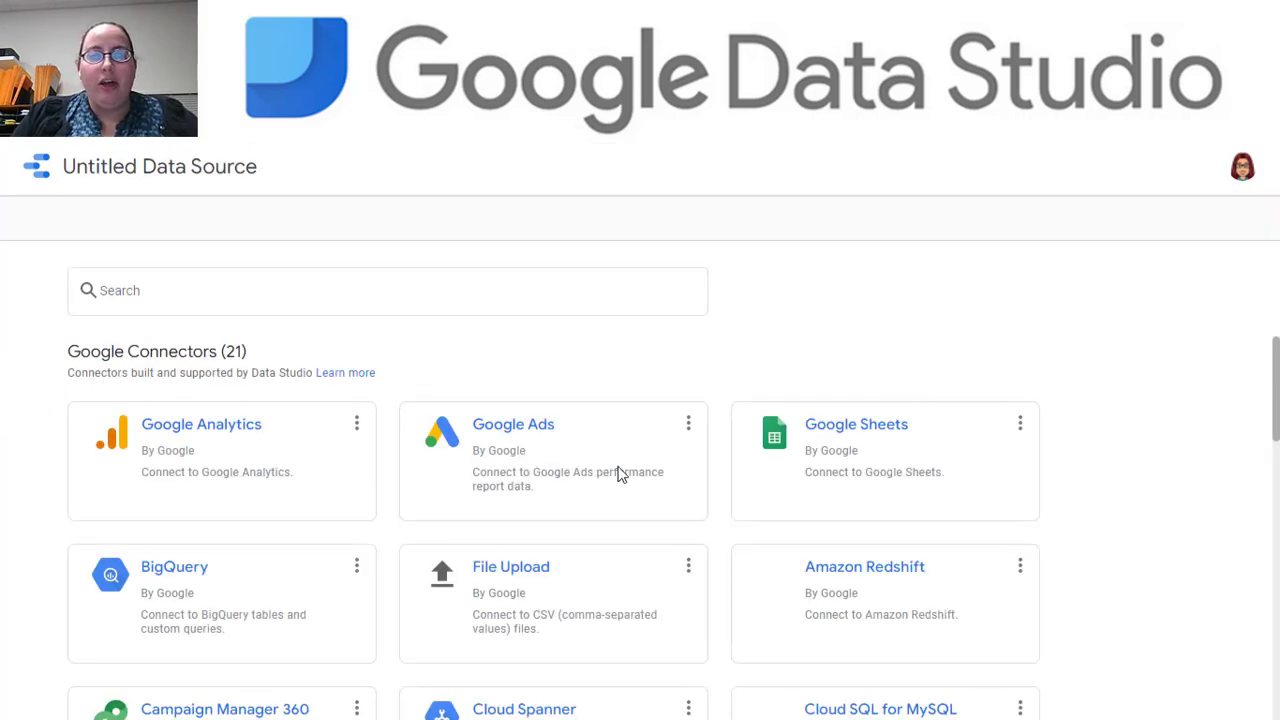
scroll(604, 492, down, 1)
scroll(604, 492, up, 2)
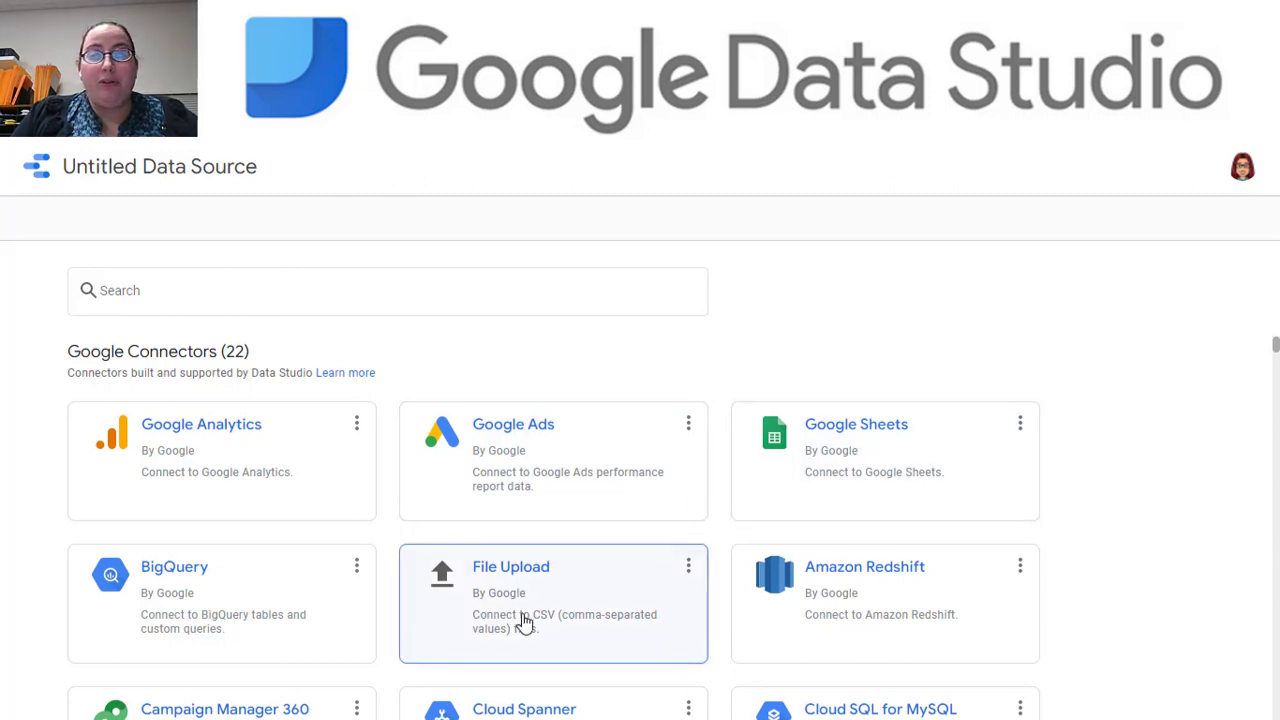
scroll(524, 622, down, 6)
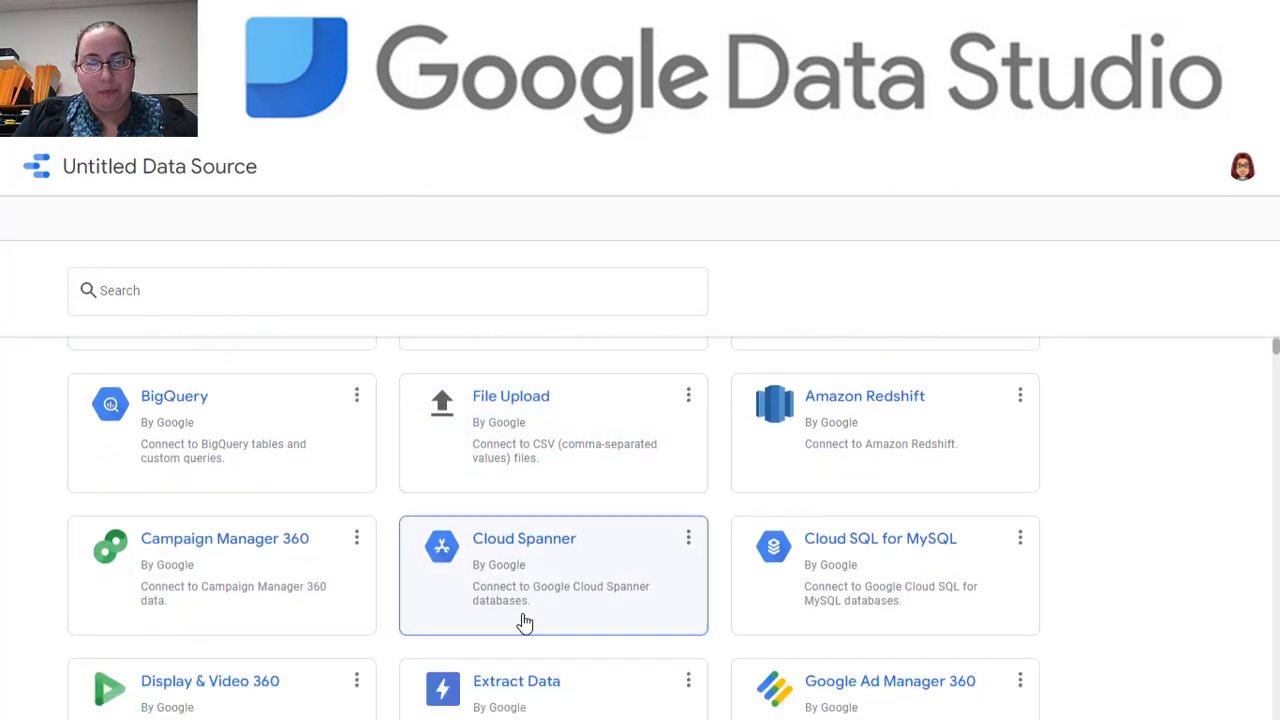
scroll(524, 622, down, 4)
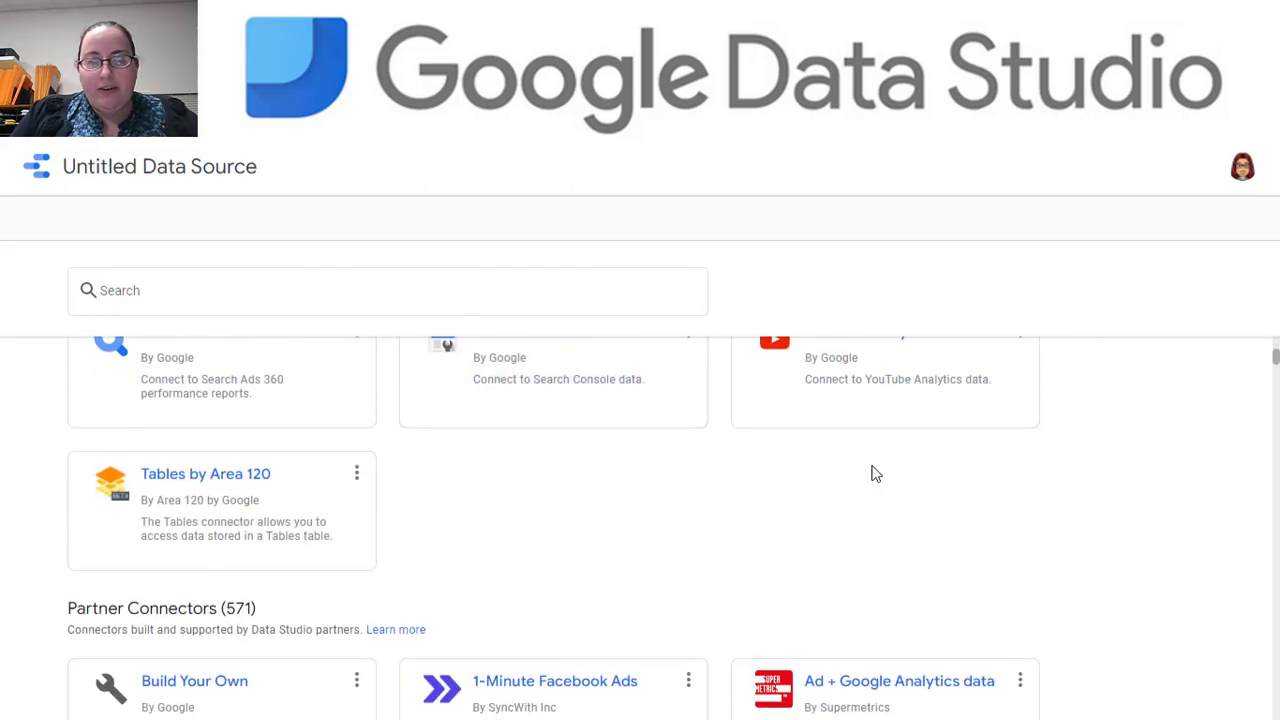
scroll(797, 514, up, 2)
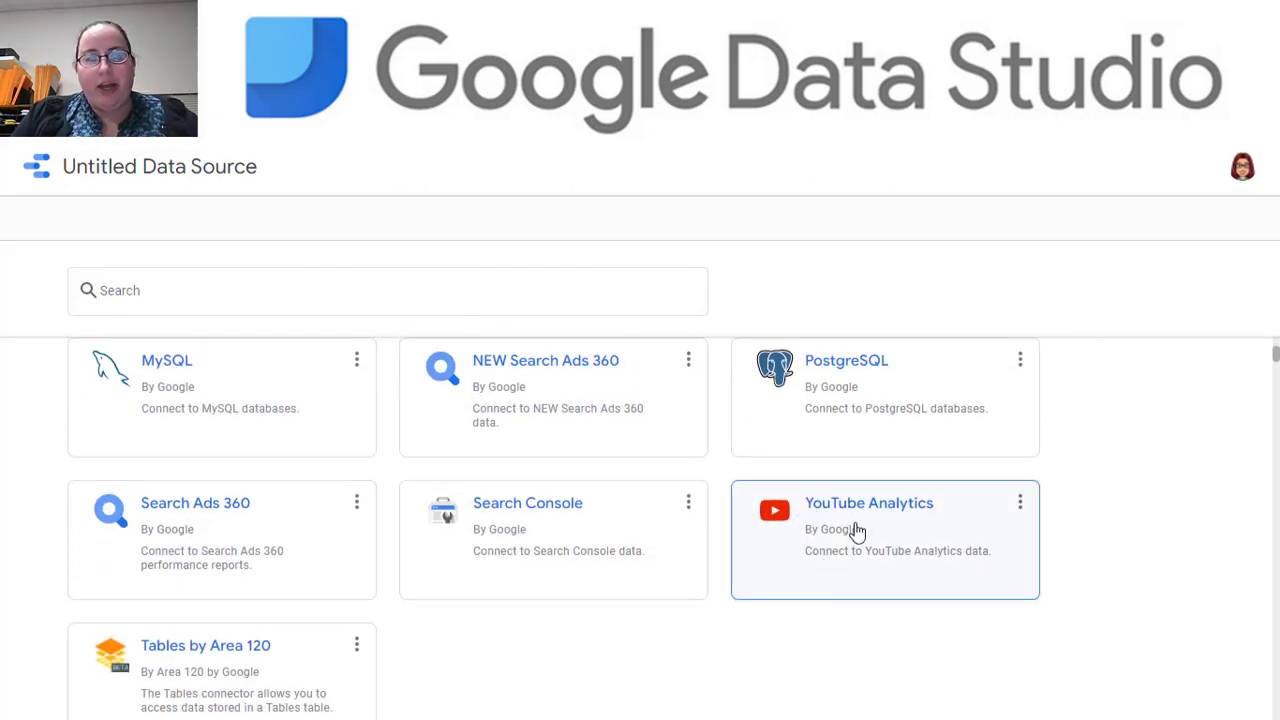
scroll(856, 530, up, 8)
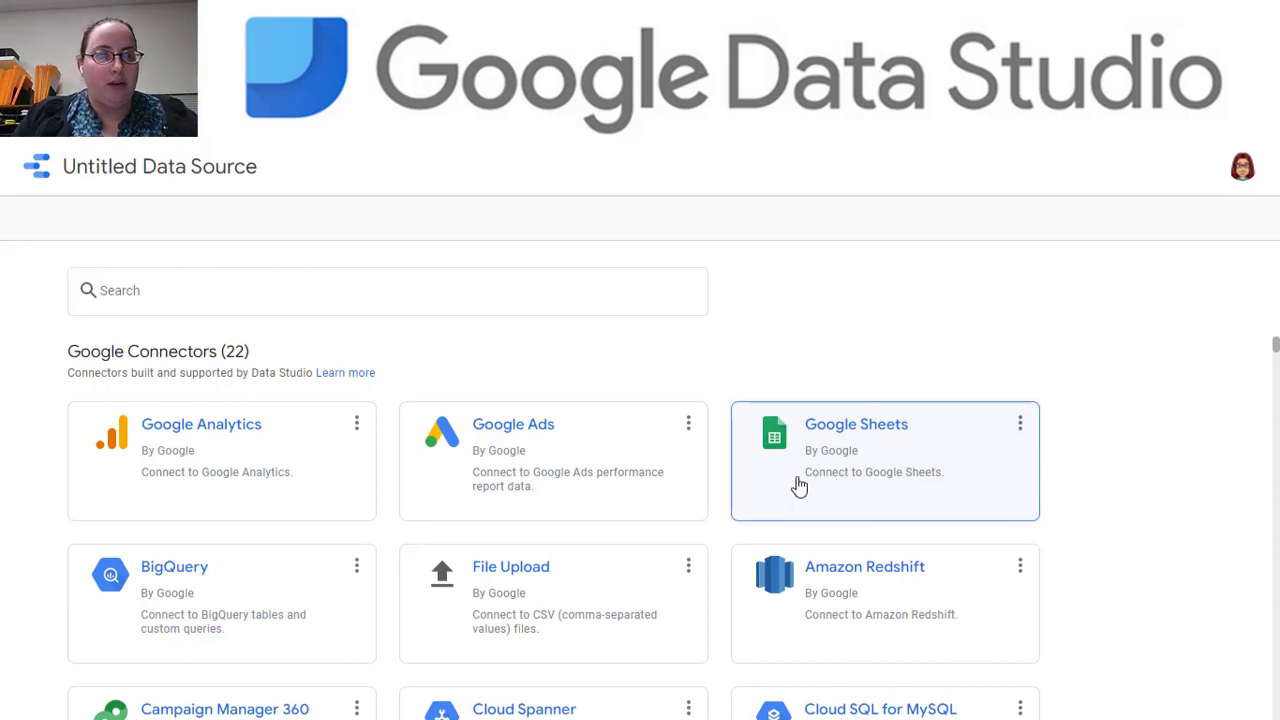
click(876, 440)
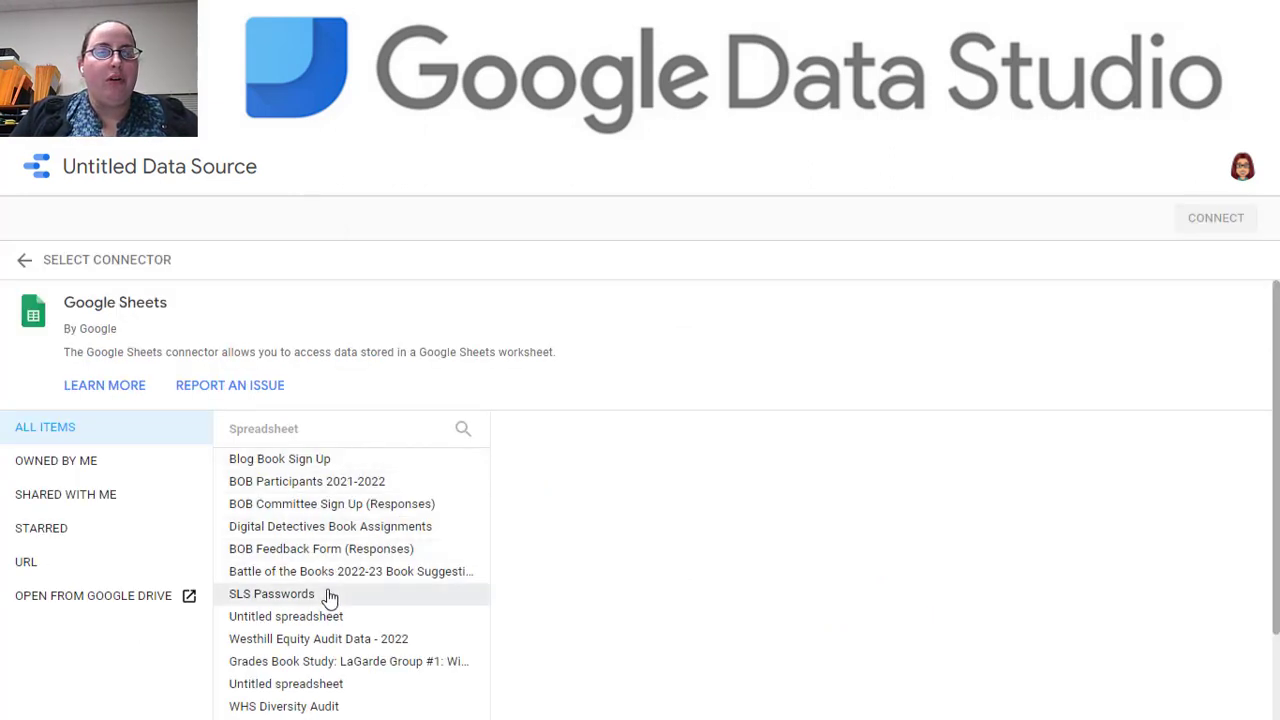
Step: Look through the spreadsheets shared with the account and those owned by it
scroll(329, 598, down, 1)
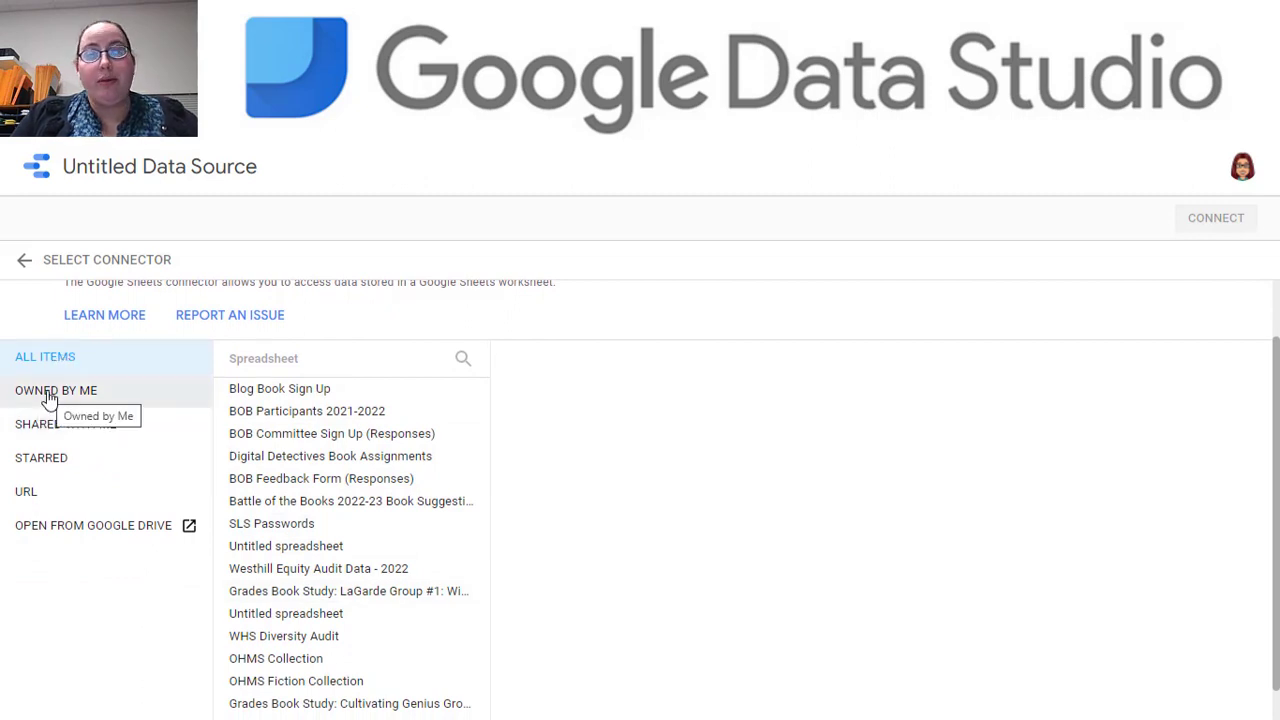
click(55, 430)
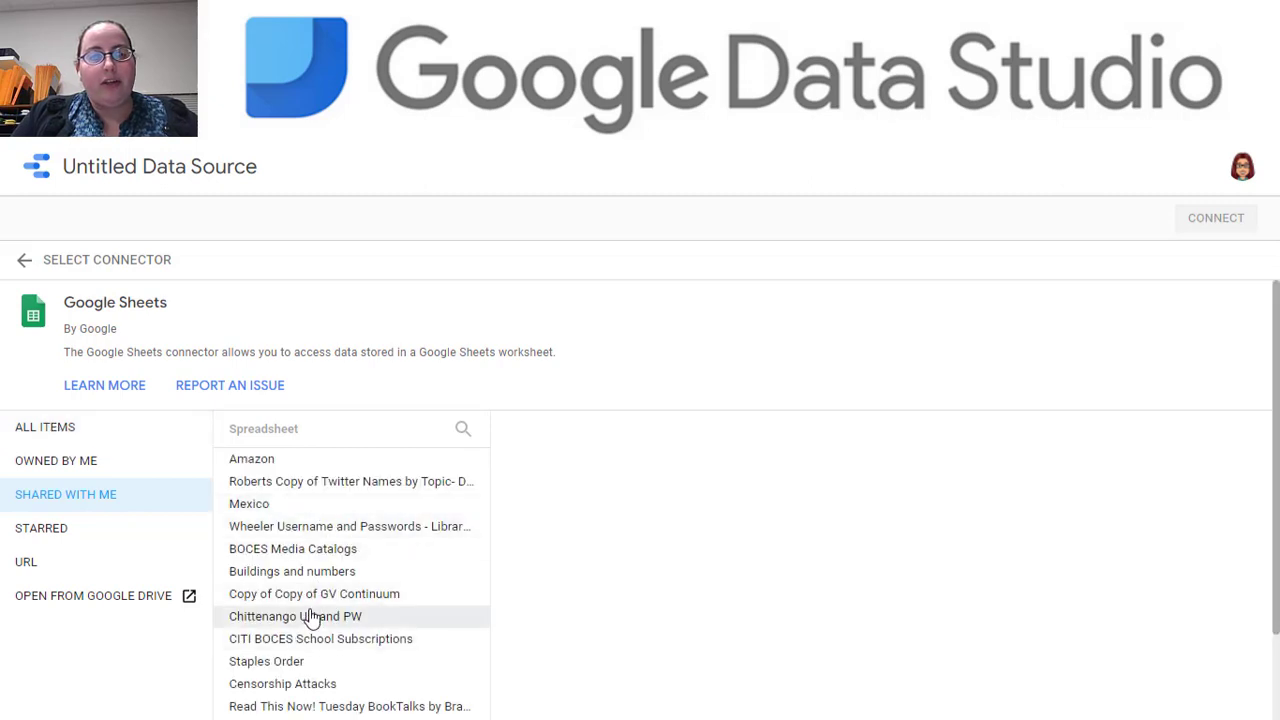
click(86, 461)
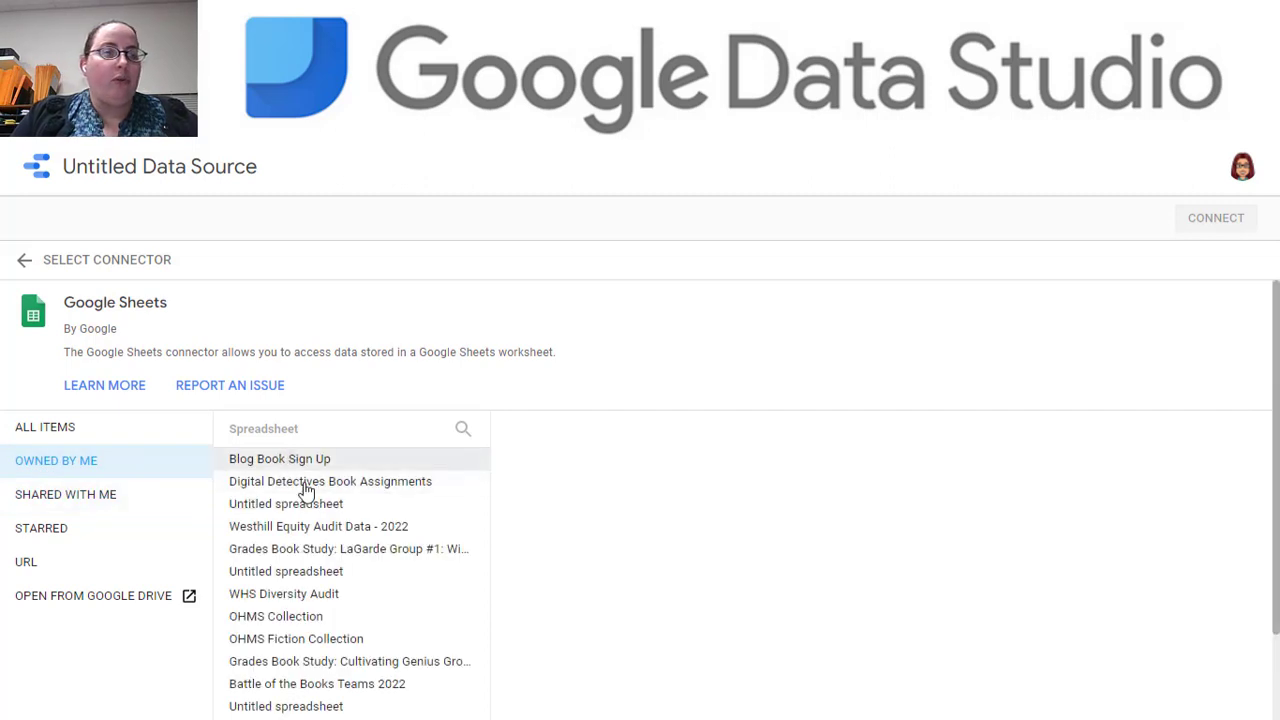
scroll(308, 556, down, 2)
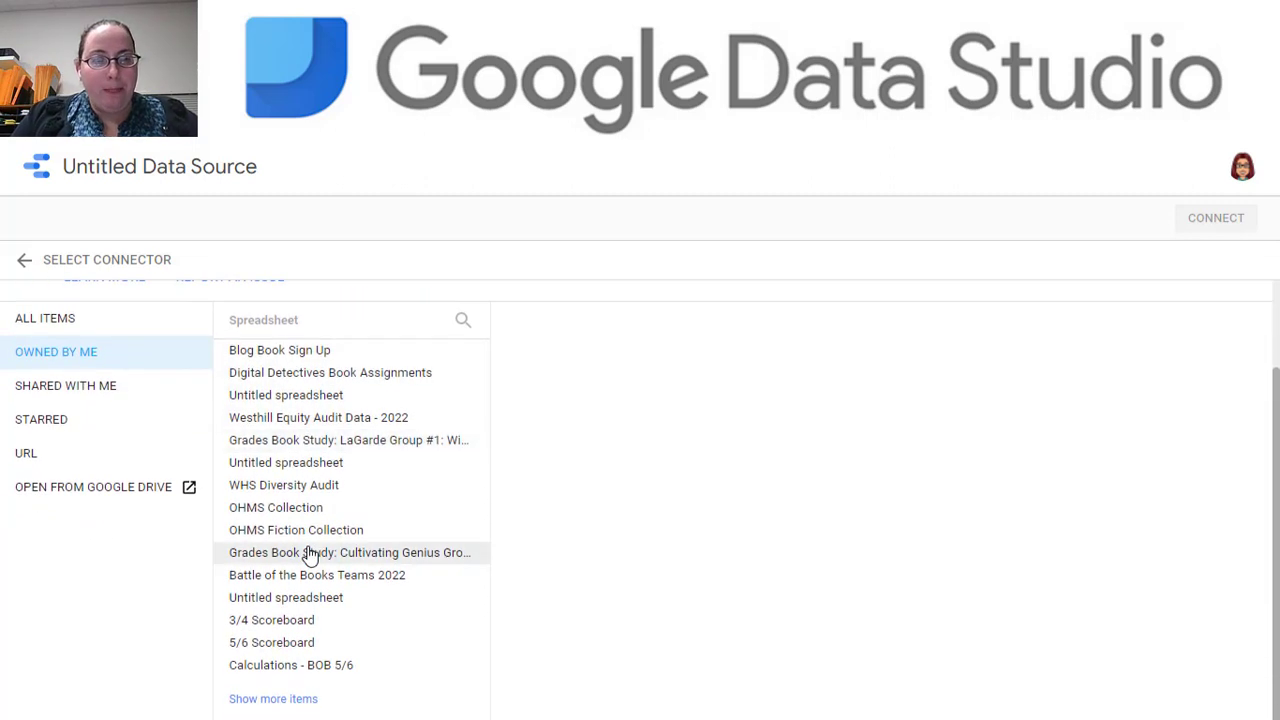
scroll(308, 556, up, 2)
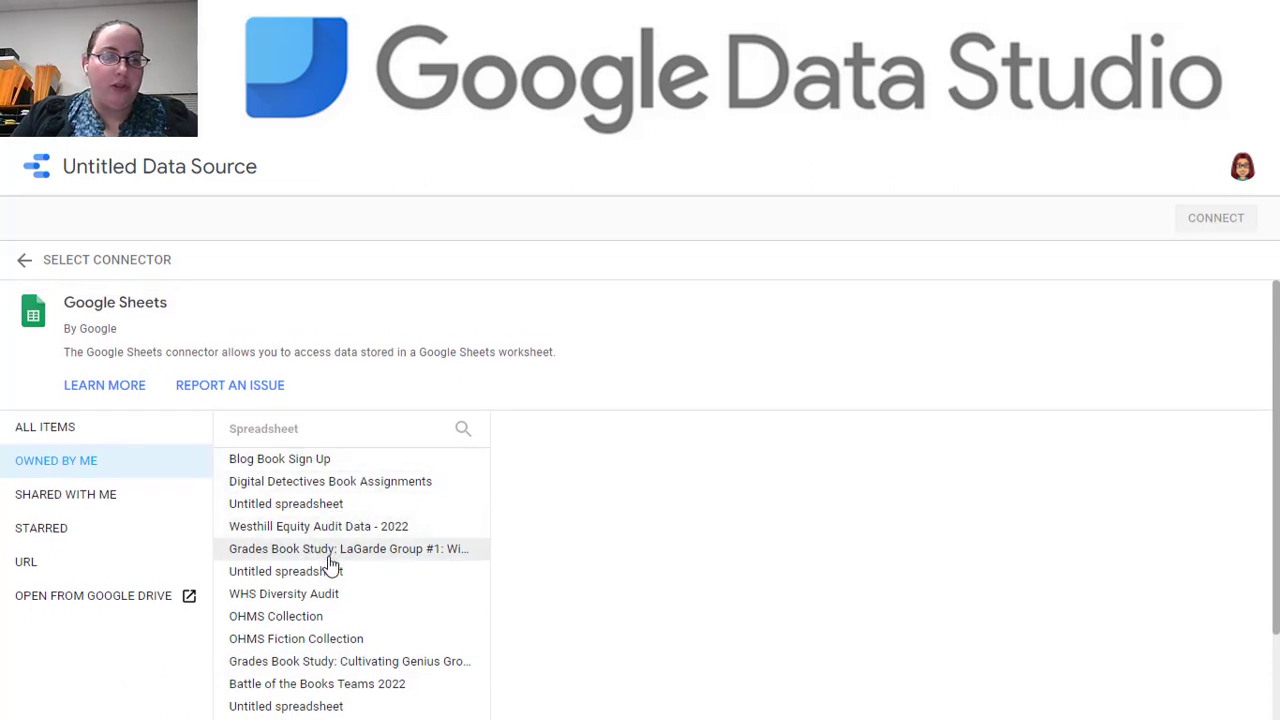
scroll(333, 565, down, 2)
scroll(333, 565, down, 2)
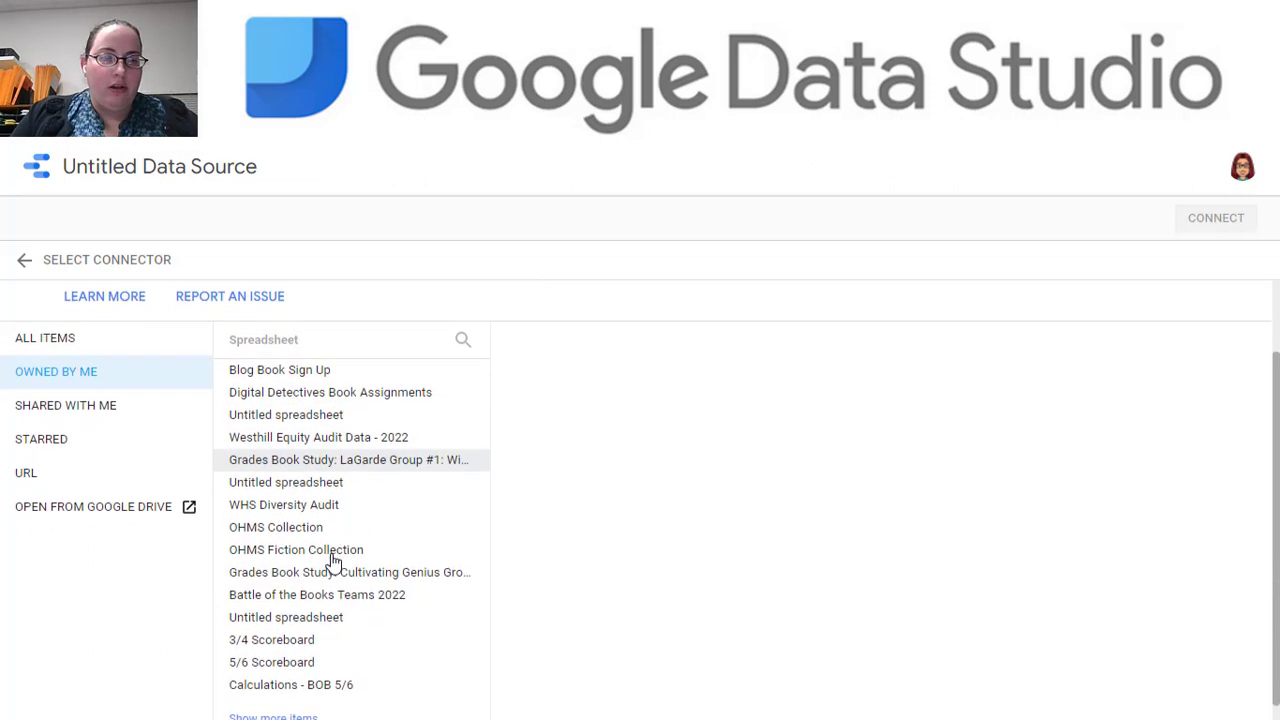
Step: From all items, connect the Battle of the Books 2022-23 Book Suggestion Form (Responses) spreadsheet with its Form Responses 1 worksheet
click(50, 318)
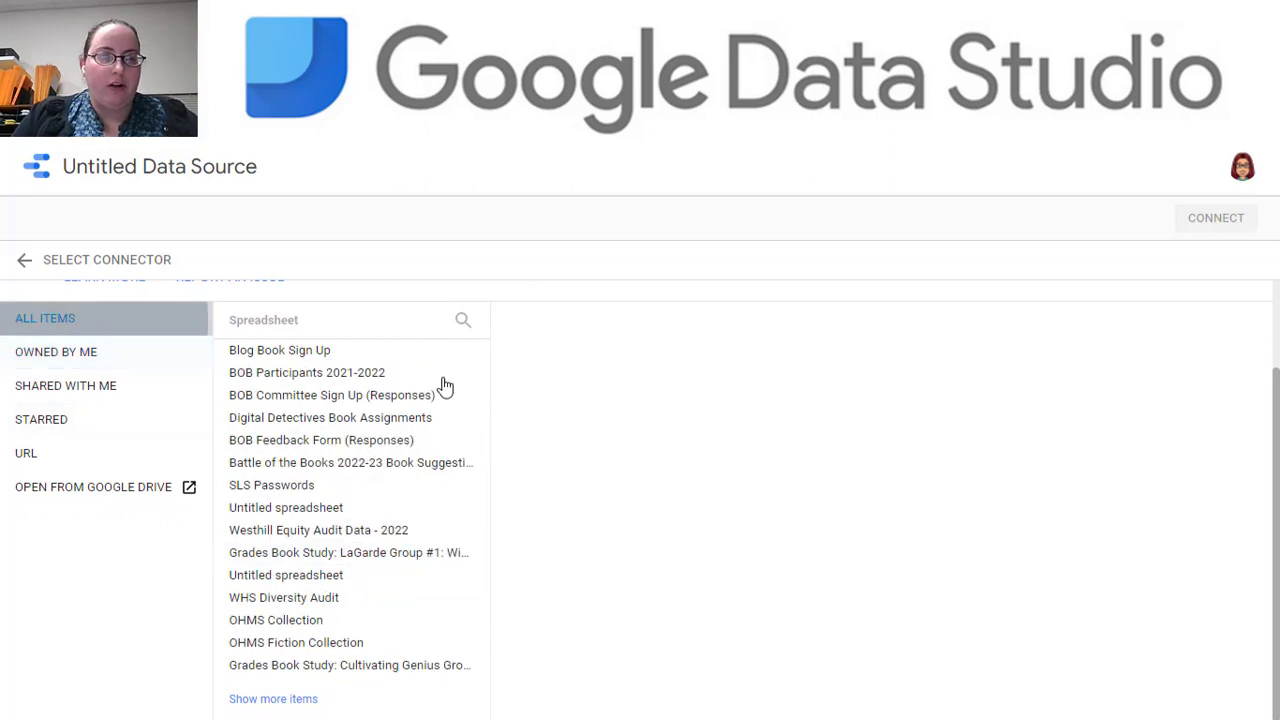
click(331, 466)
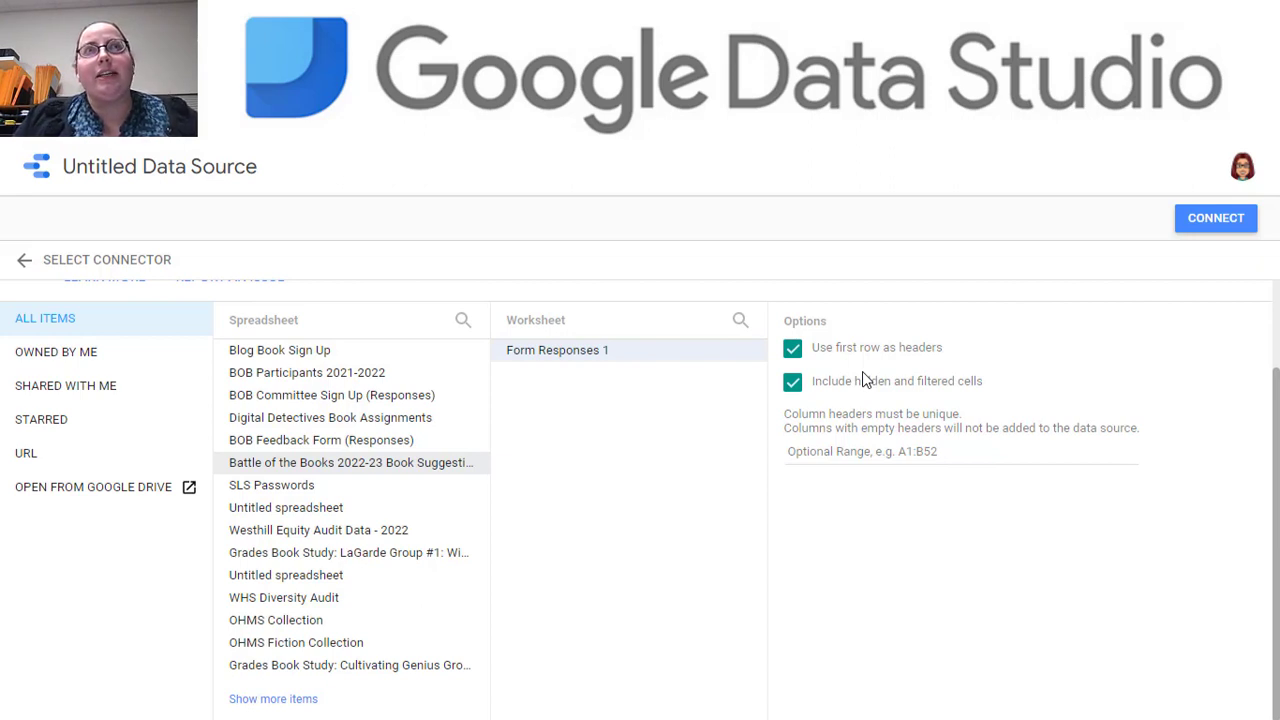
click(1226, 226)
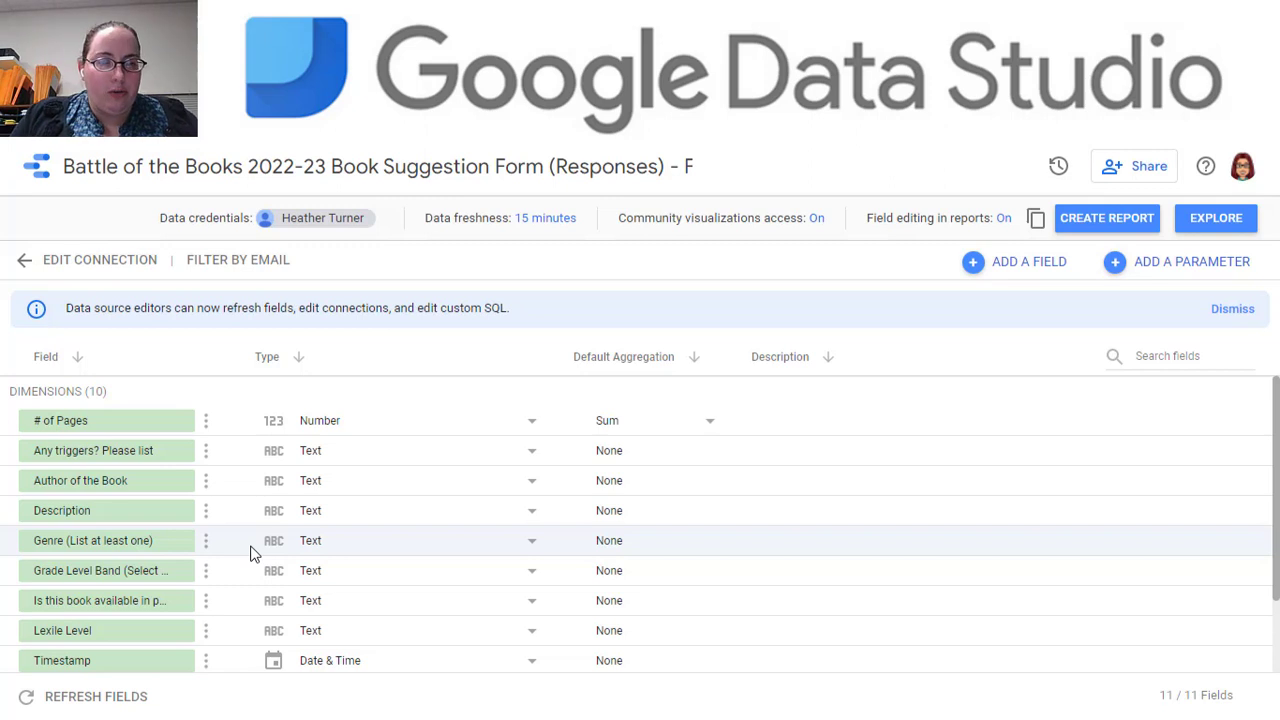
Step: Review the data source's dimensions and metrics, and check the options available for the Timestamp field
scroll(245, 590, down, 2)
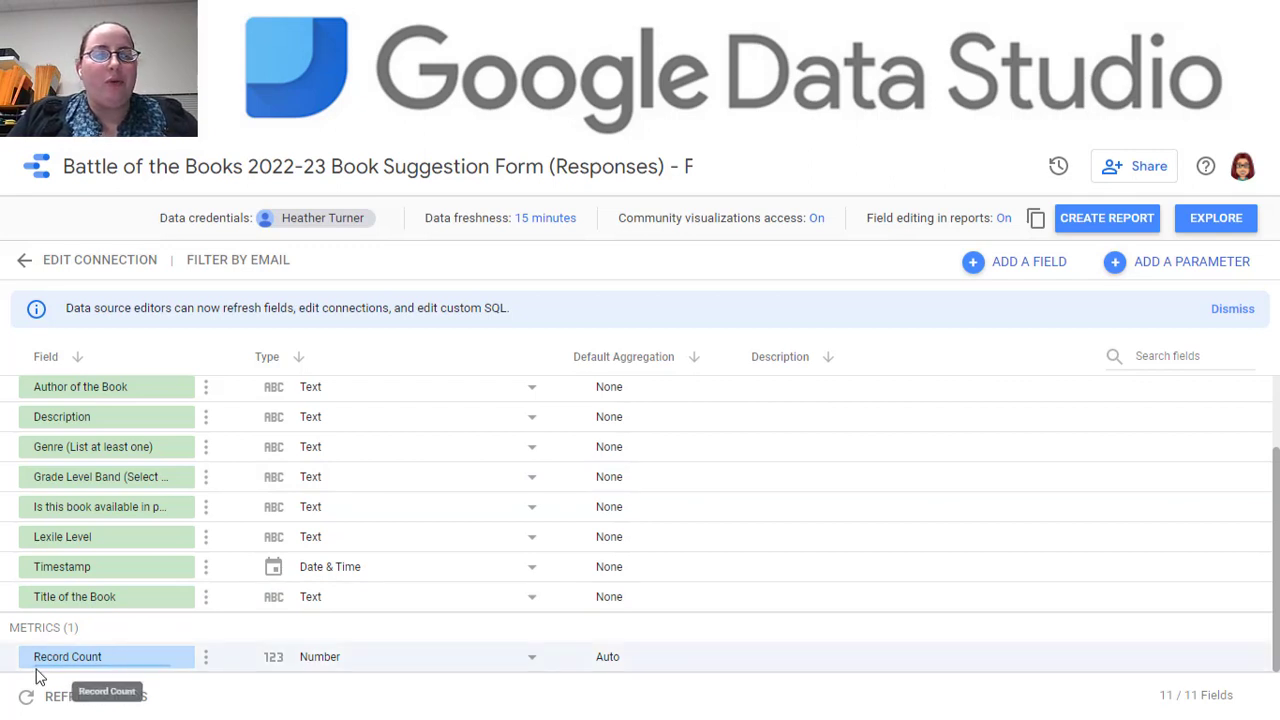
click(160, 659)
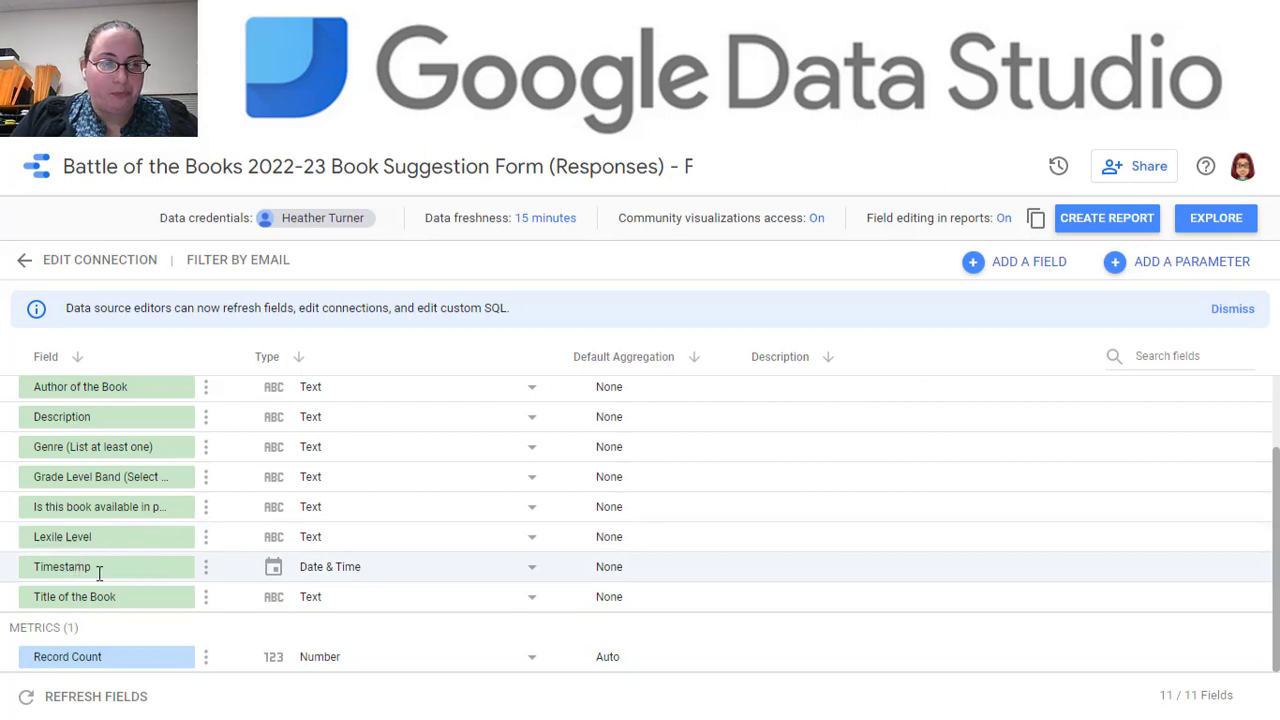
click(205, 572)
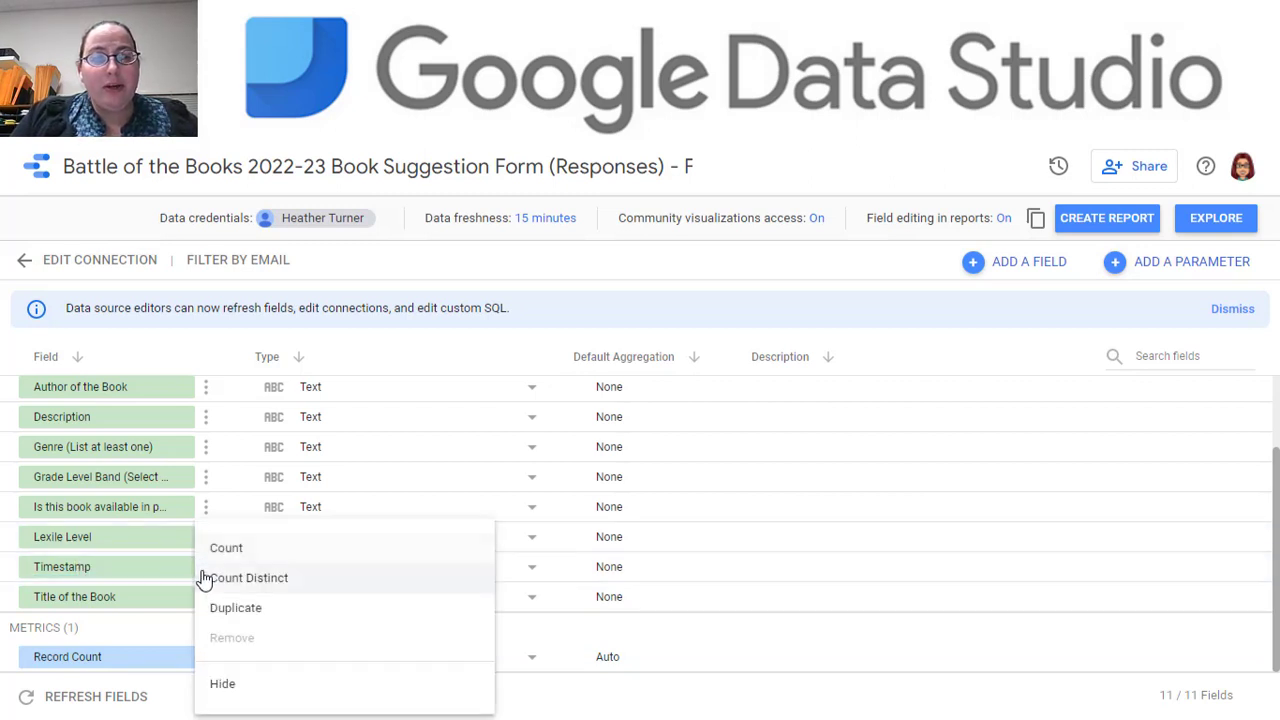
click(646, 290)
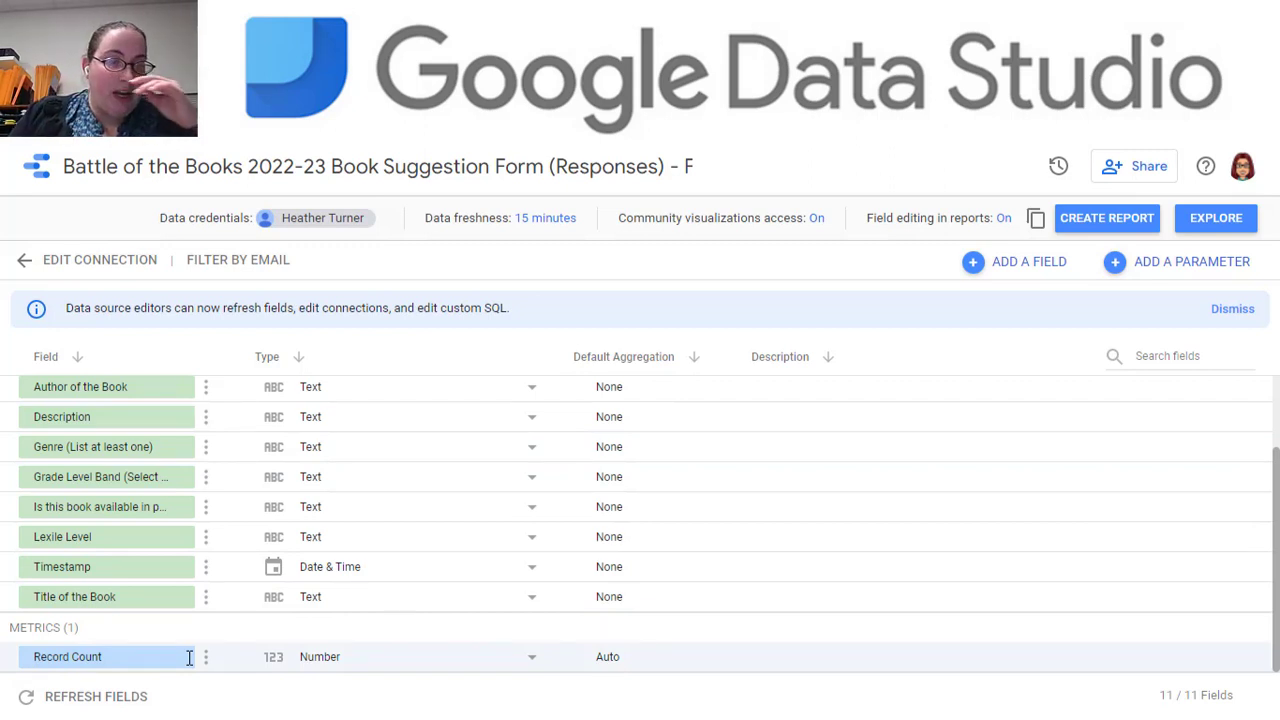
scroll(380, 463, up, 2)
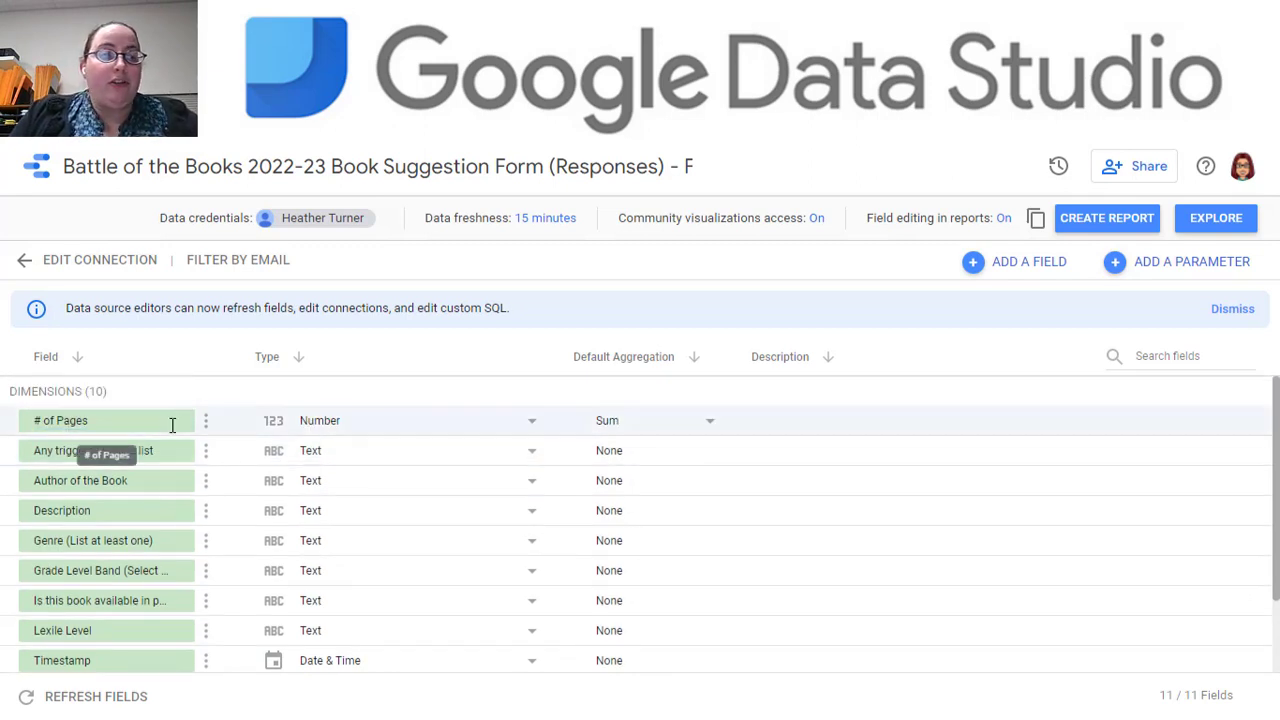
Step: Examine the data types available for the Author of the Book field, including the Numeric subtypes, without changing the type
click(169, 457)
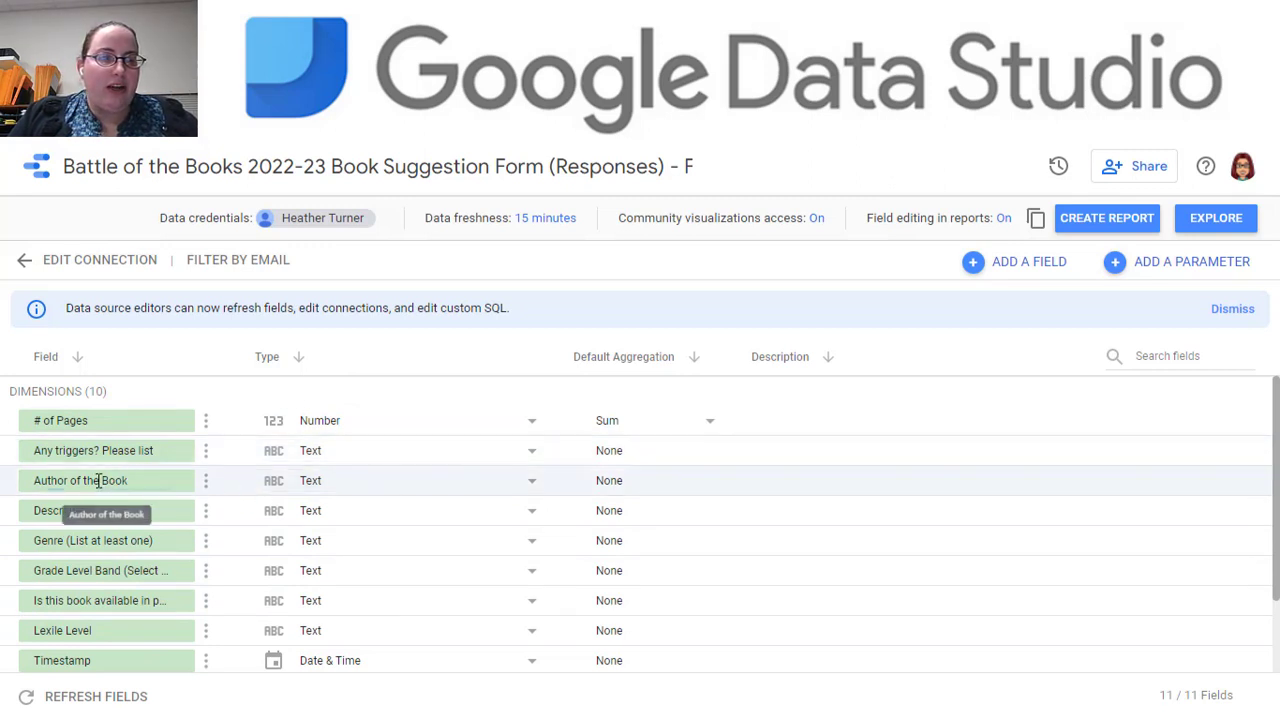
click(534, 483)
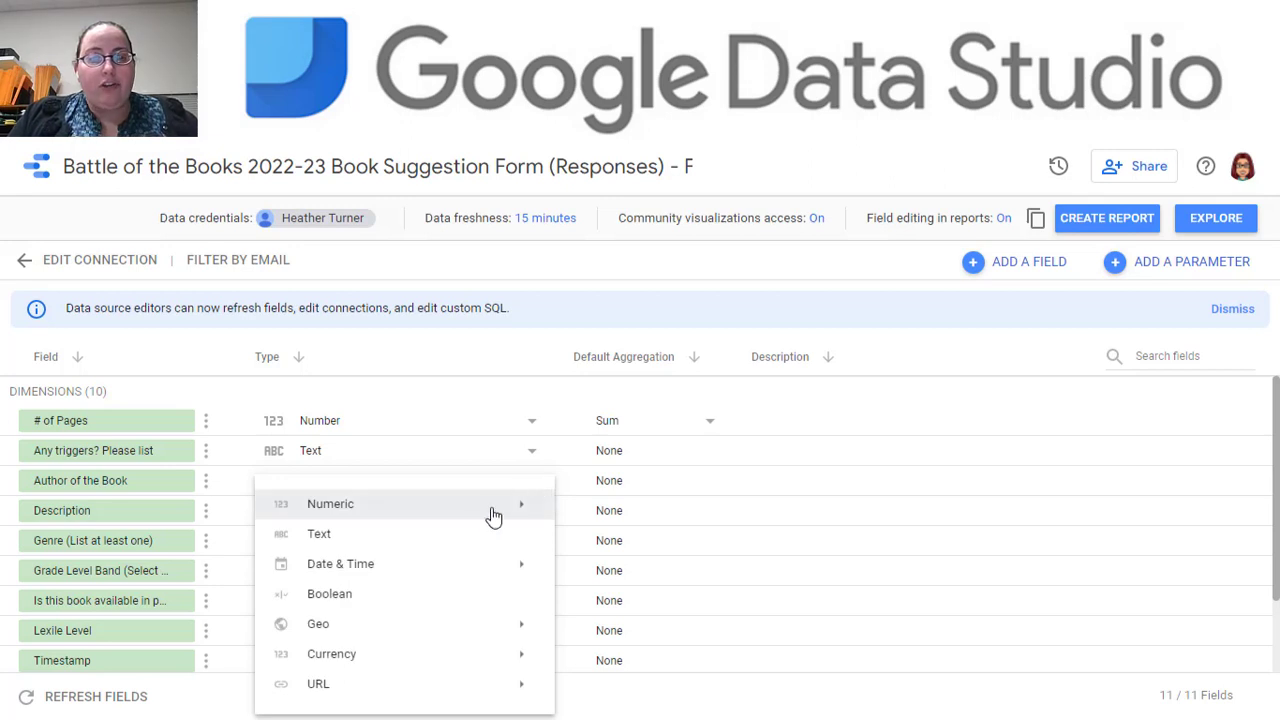
mouse_move(480, 514)
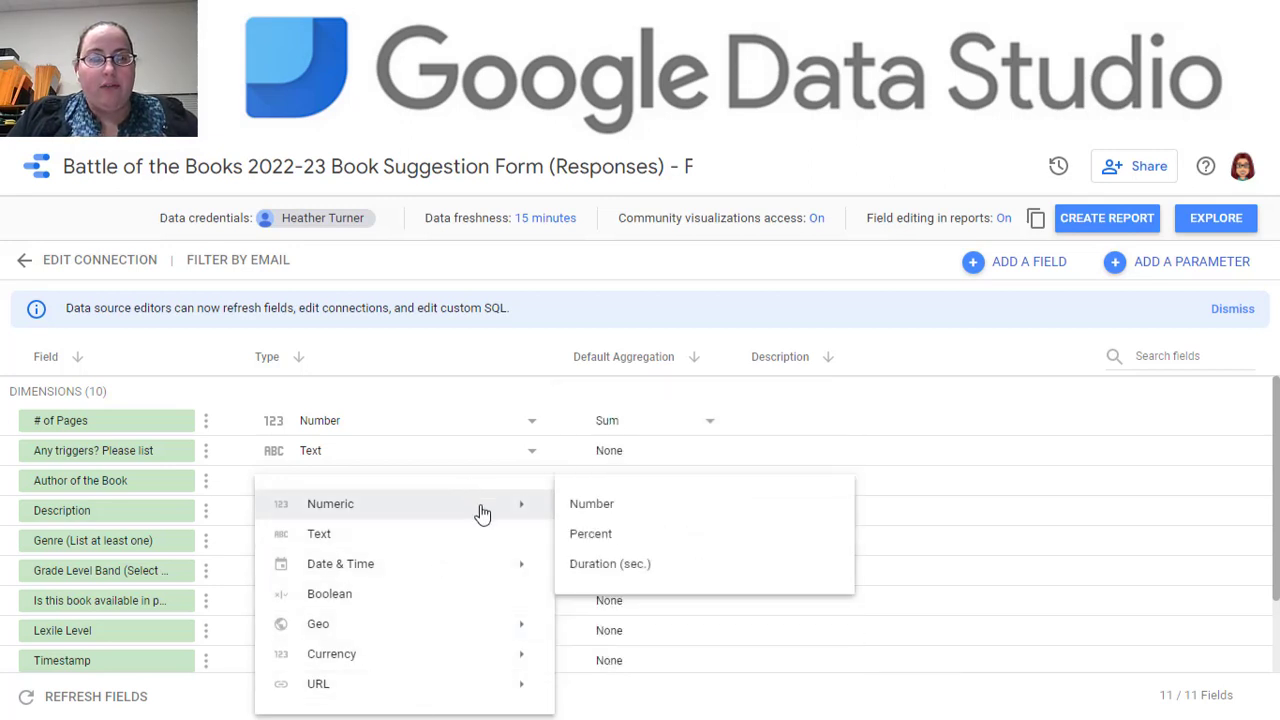
click(567, 265)
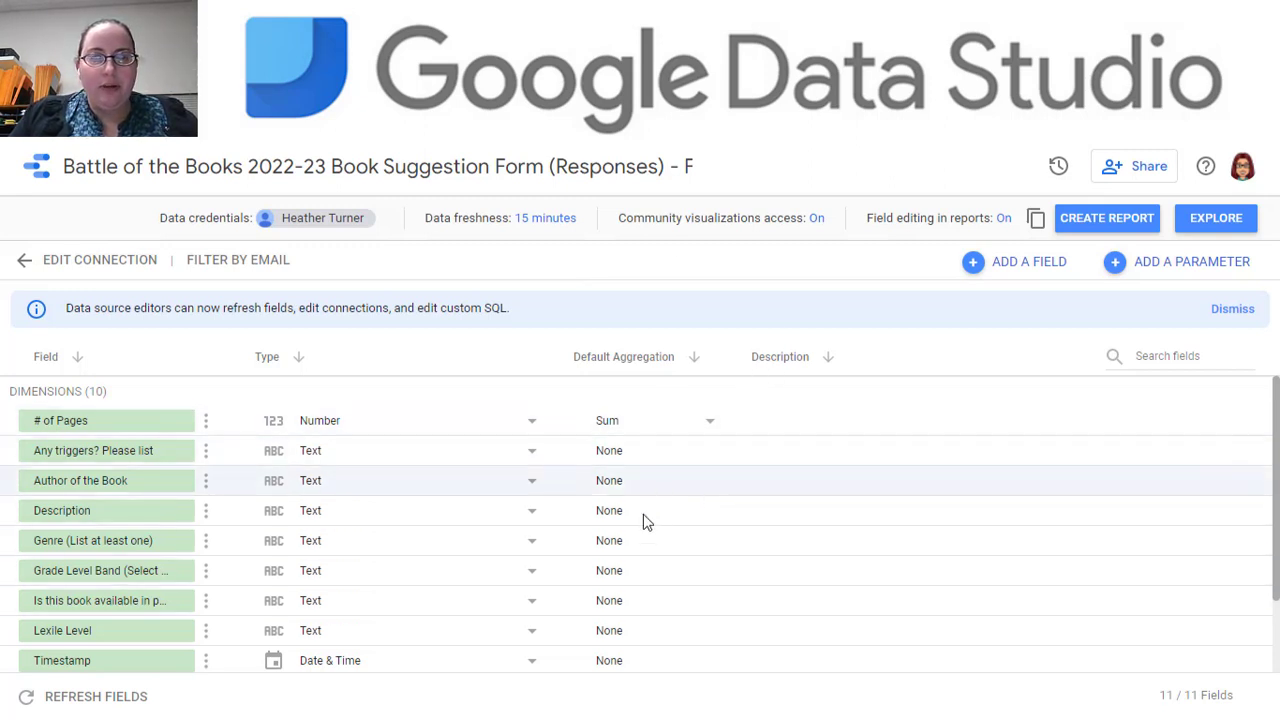
Step: Set the default aggregation of the # of Pages field to None and check the other fields' aggregations
click(706, 424)
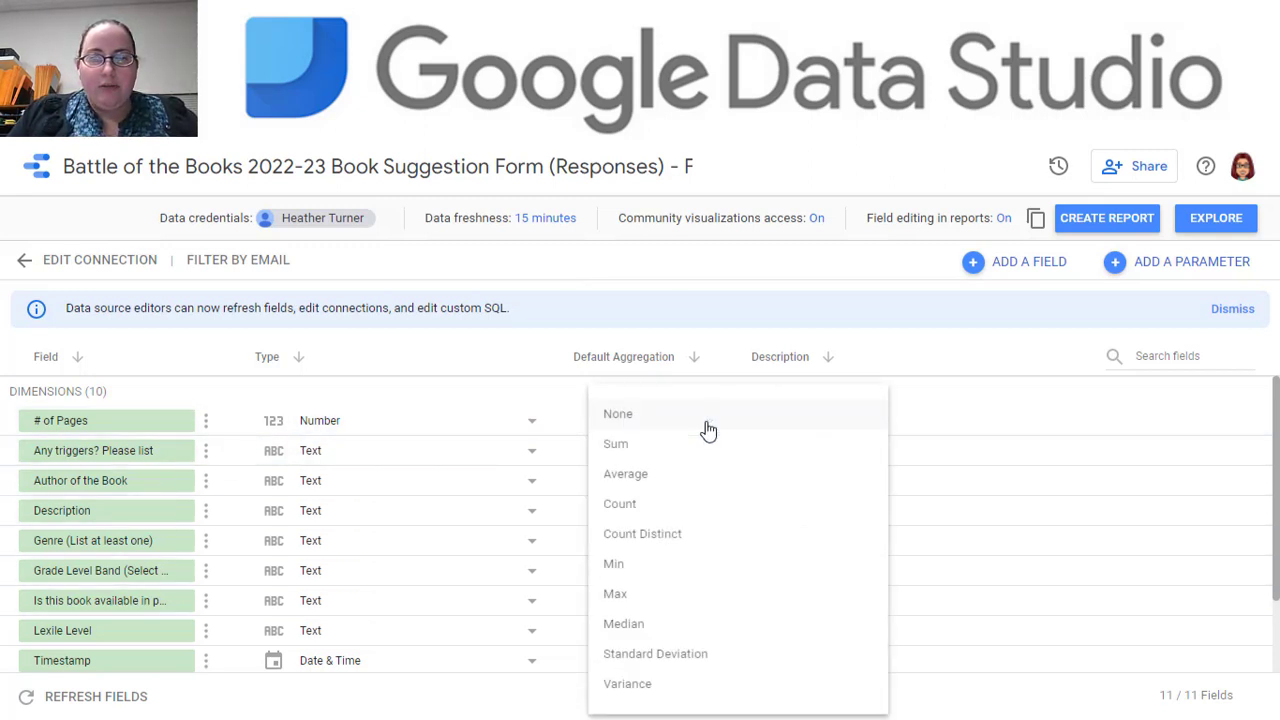
click(706, 428)
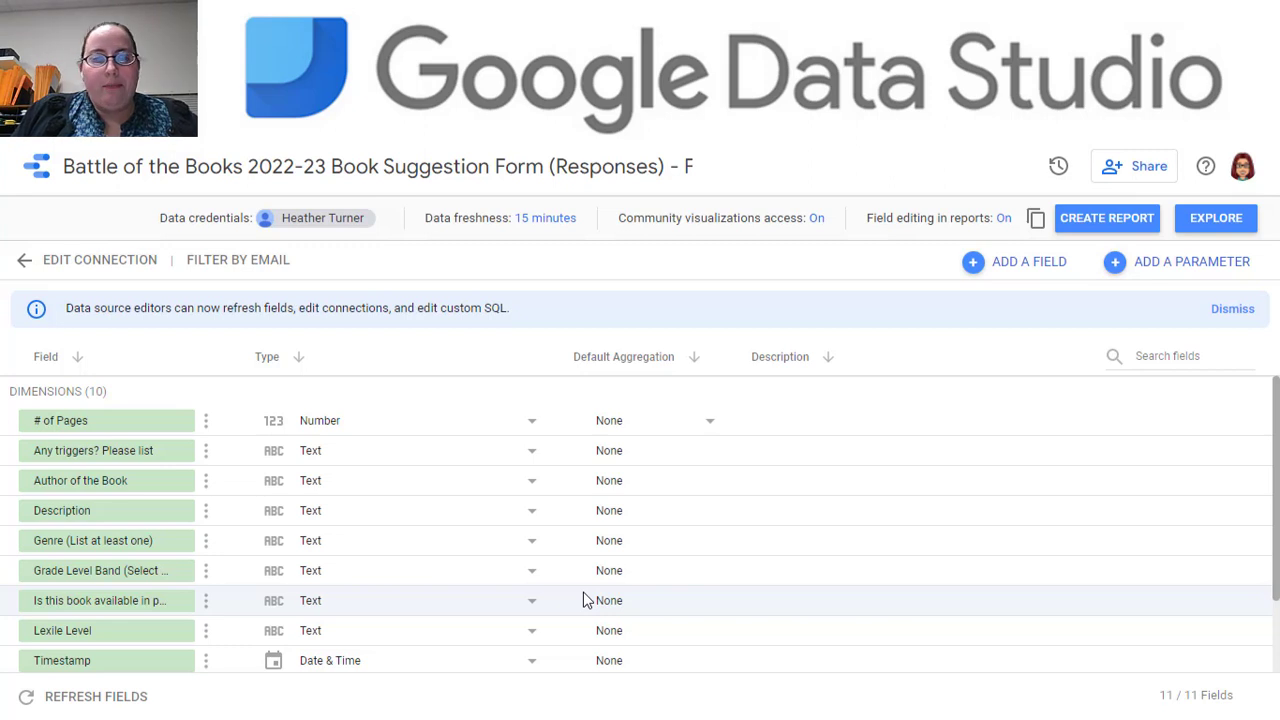
scroll(586, 598, down, 2)
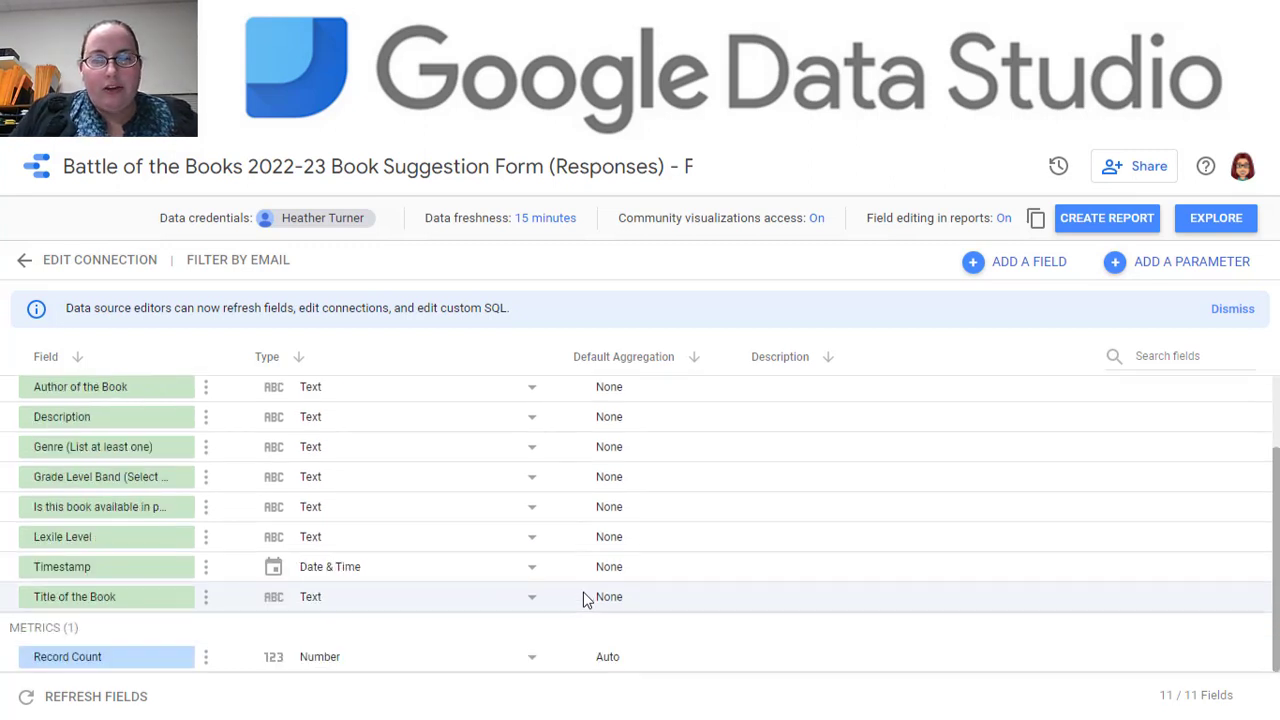
scroll(586, 598, up, 2)
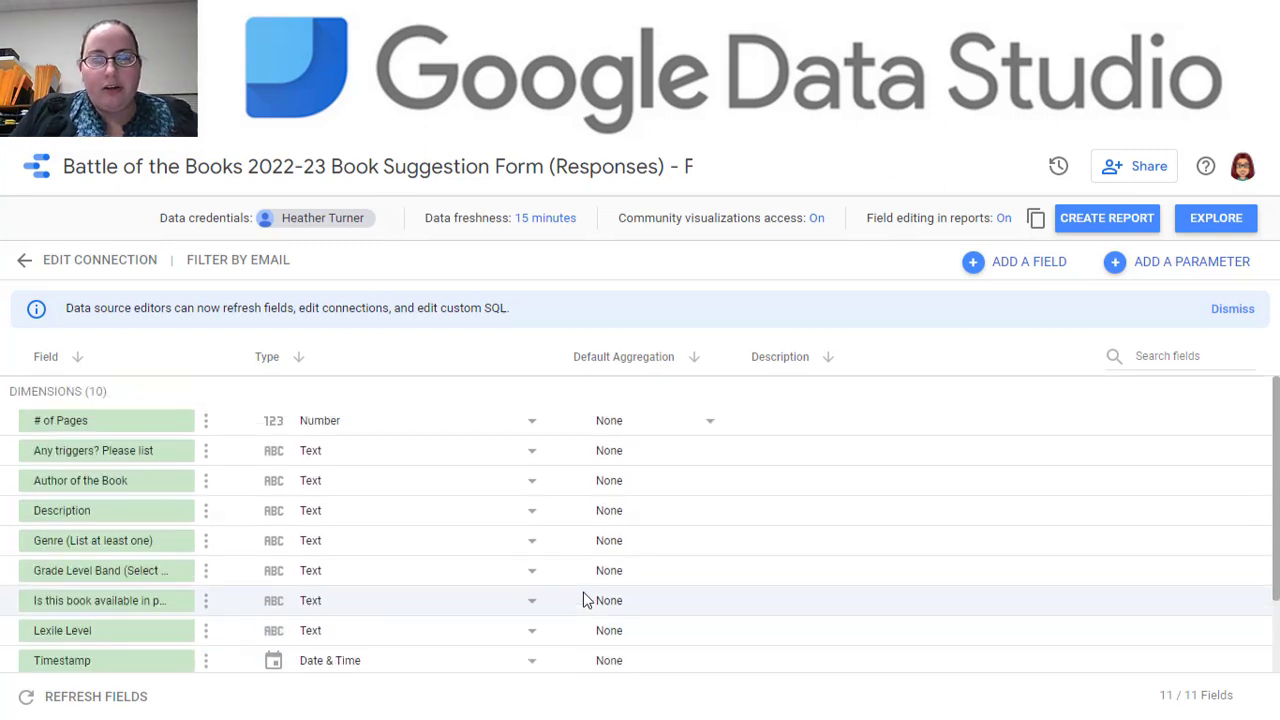
click(786, 420)
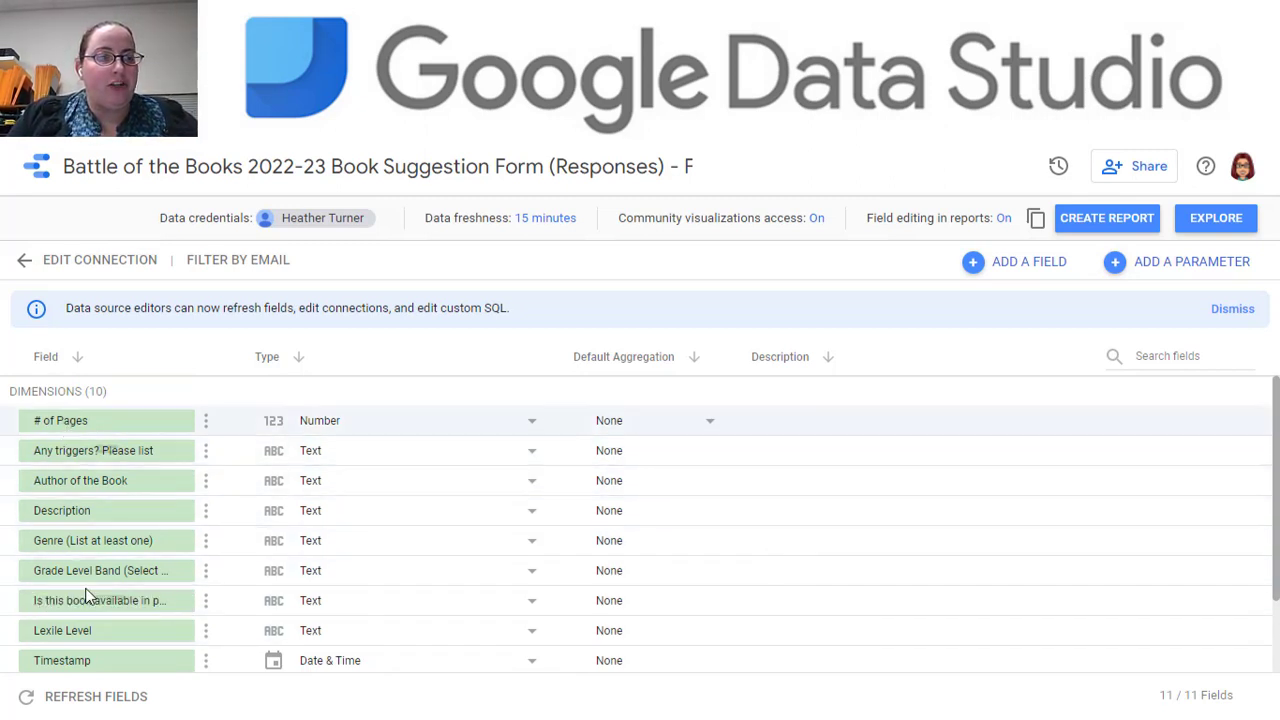
Step: Look over the field list and examine the data freshness interval options, closing them without a change
scroll(103, 584, down, 2)
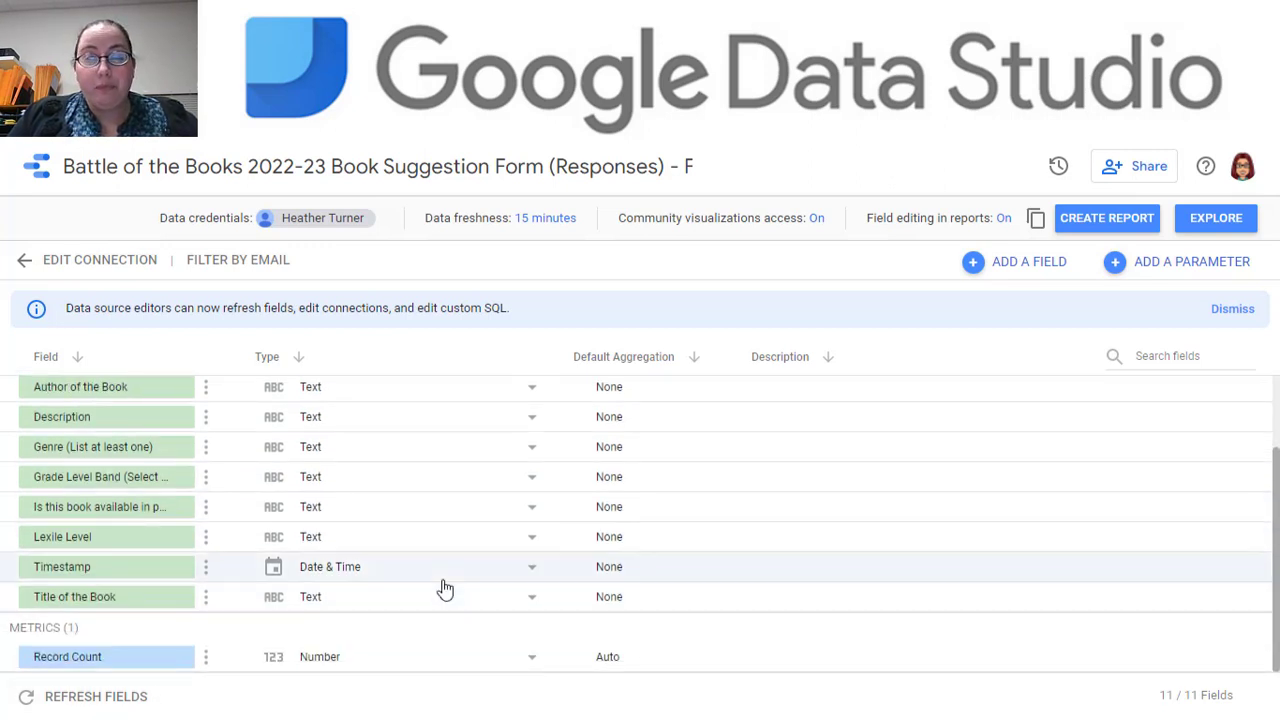
scroll(443, 591, up, 2)
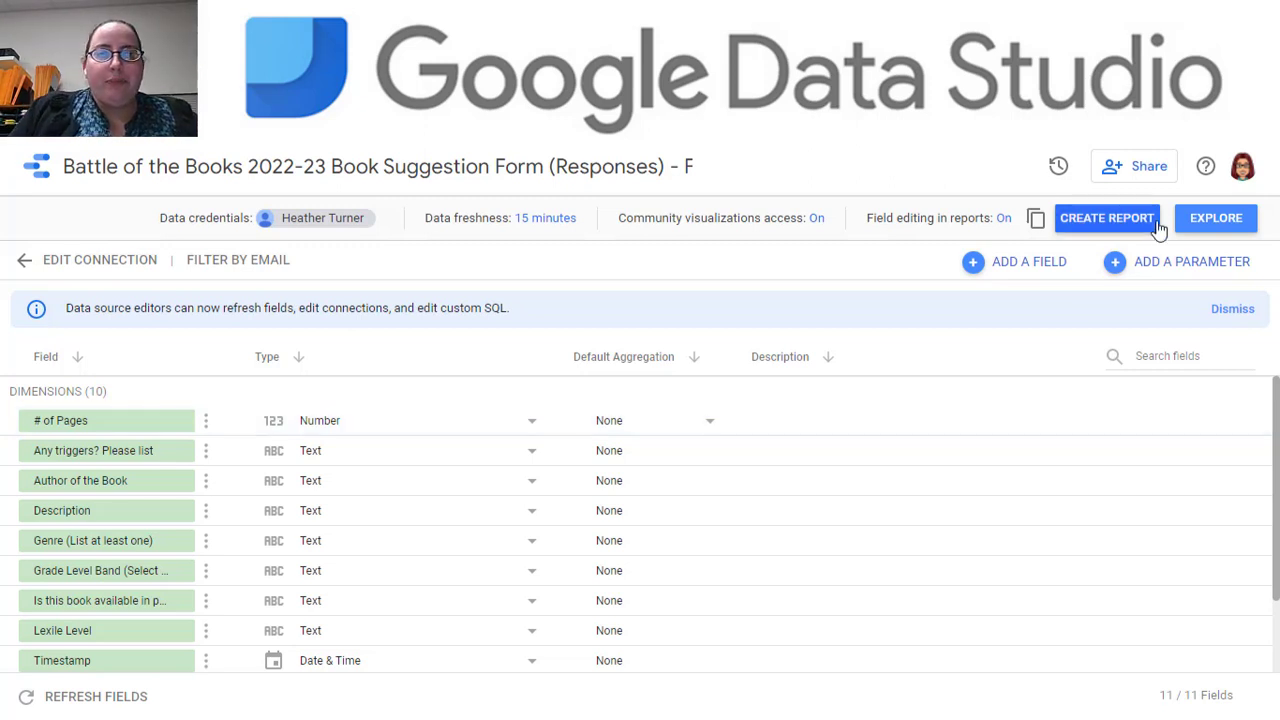
click(548, 226)
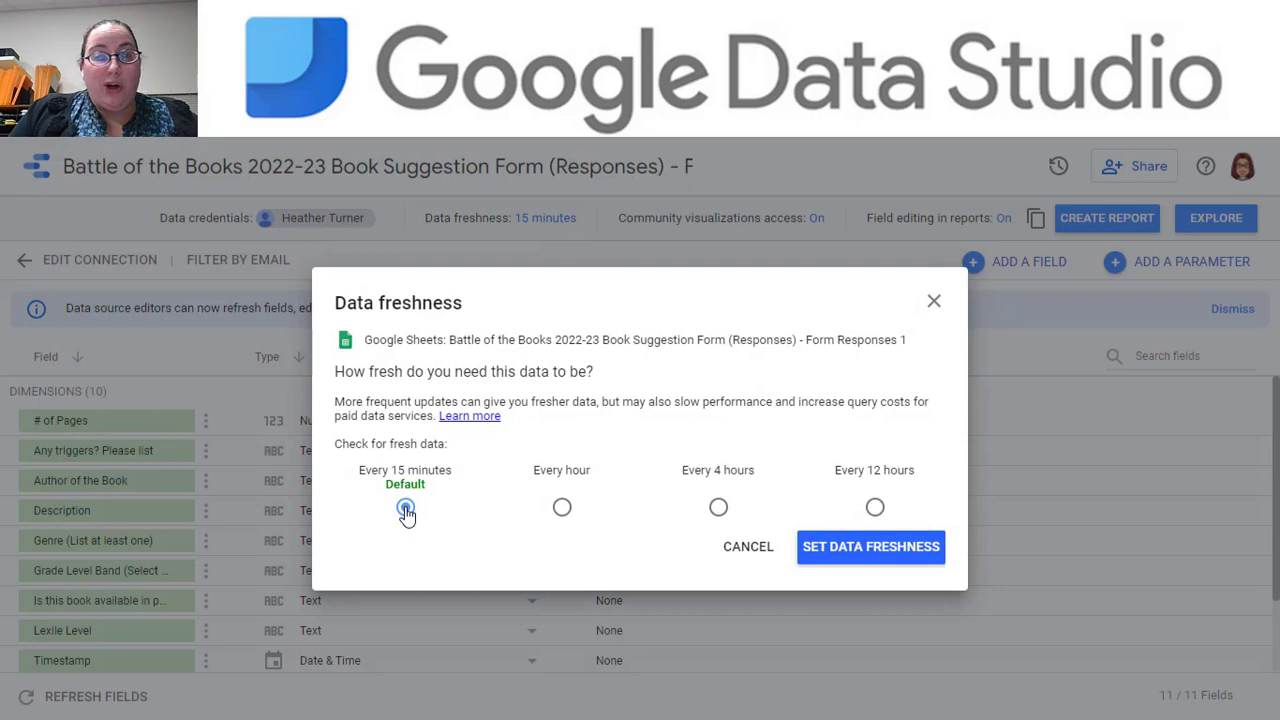
click(932, 302)
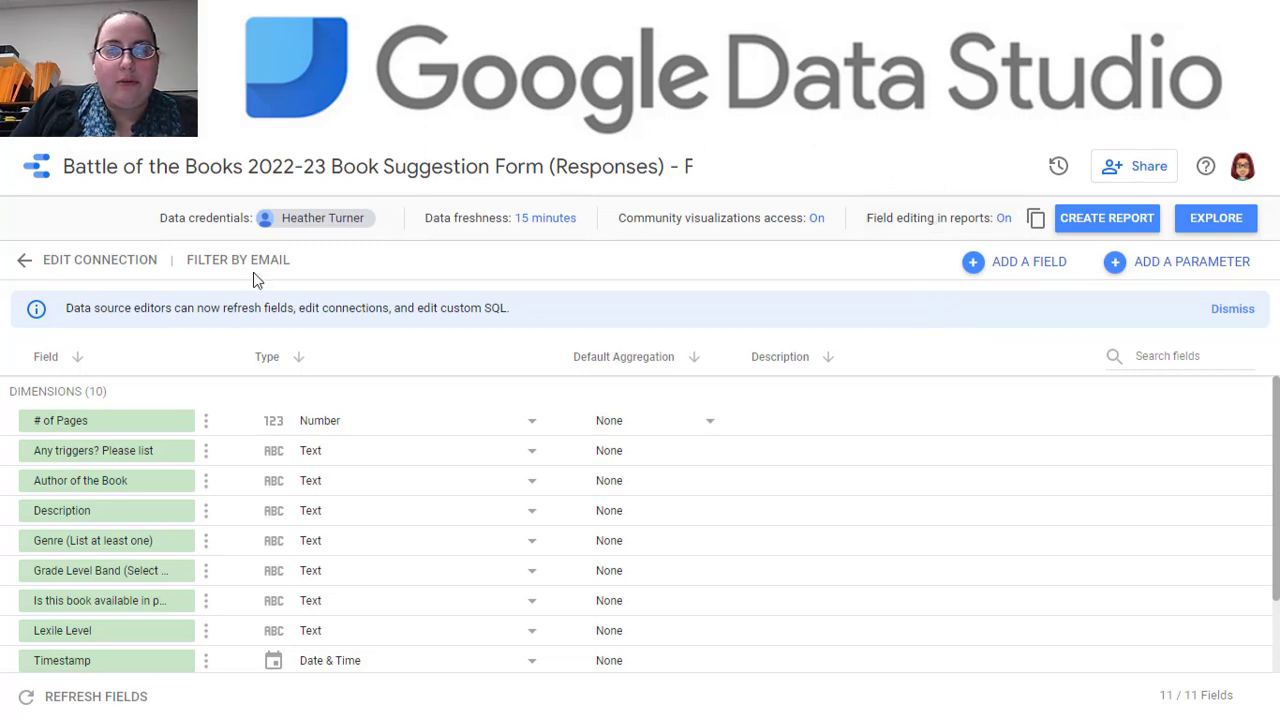
Step: Return to the home page, list the recent reports, and open the Smithviz Student Profile report to look over its math and writing sections
click(35, 172)
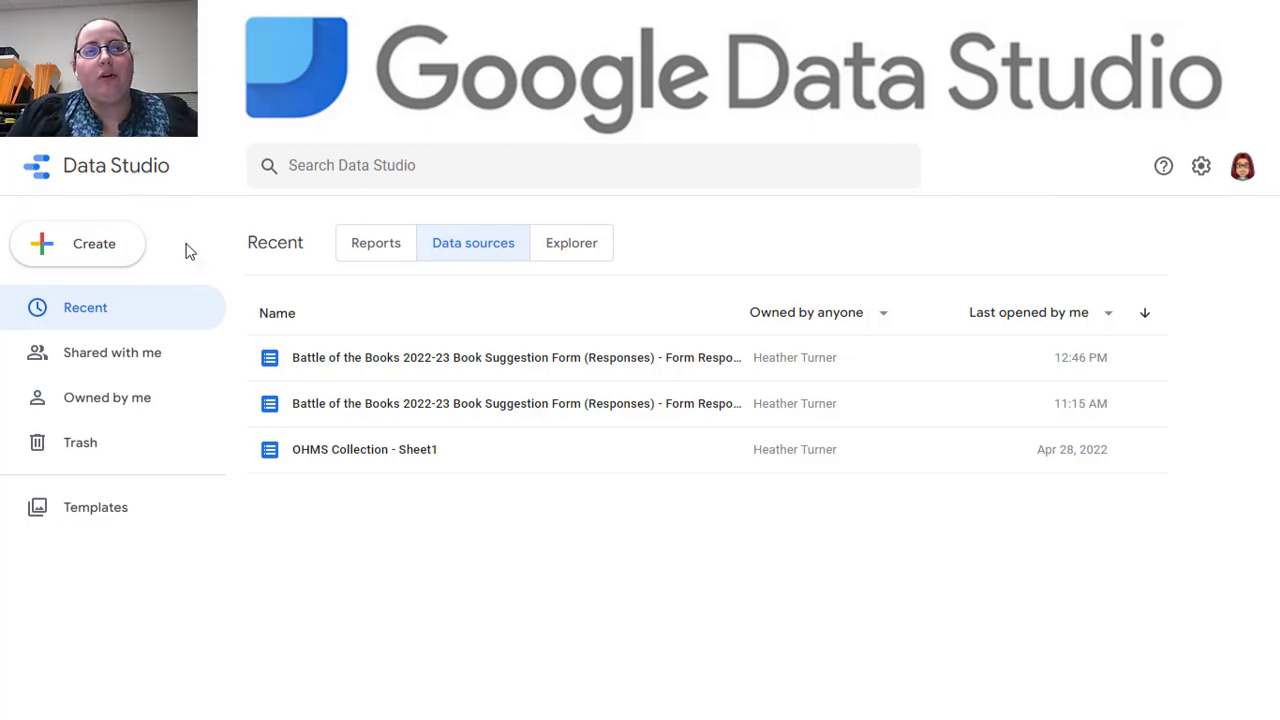
click(368, 246)
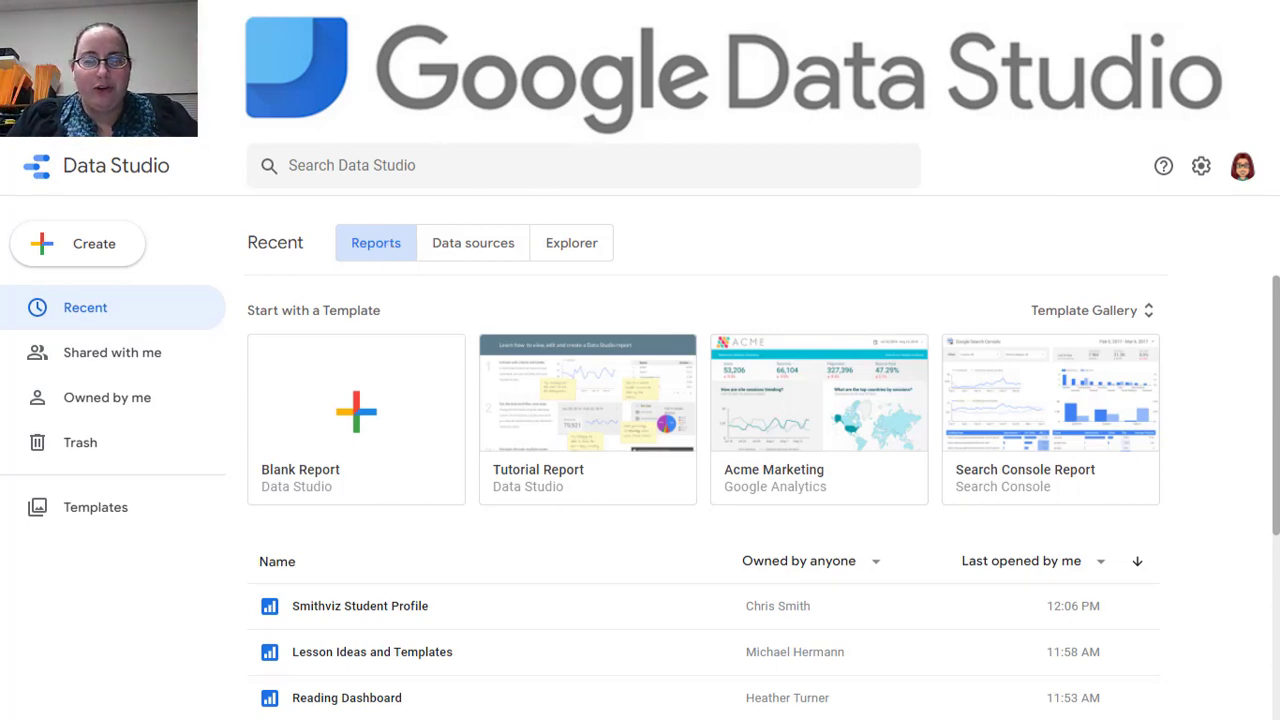
mouse_move(711, 719)
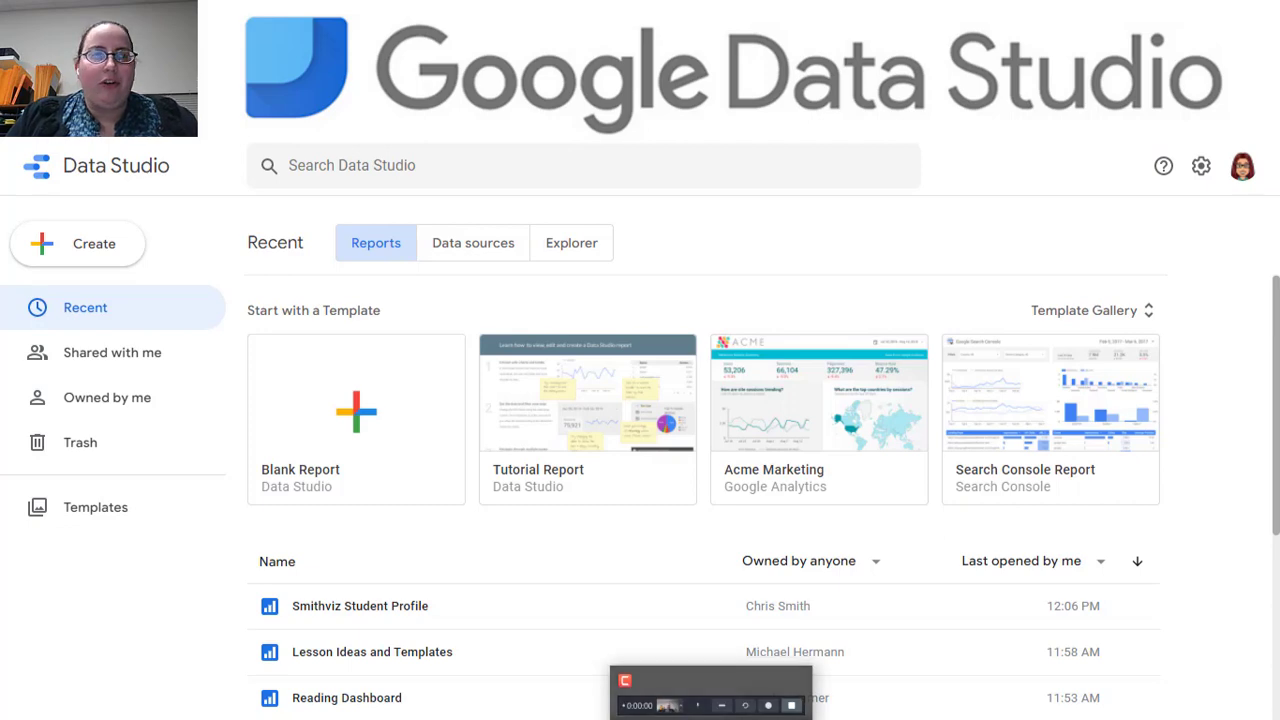
click(335, 606)
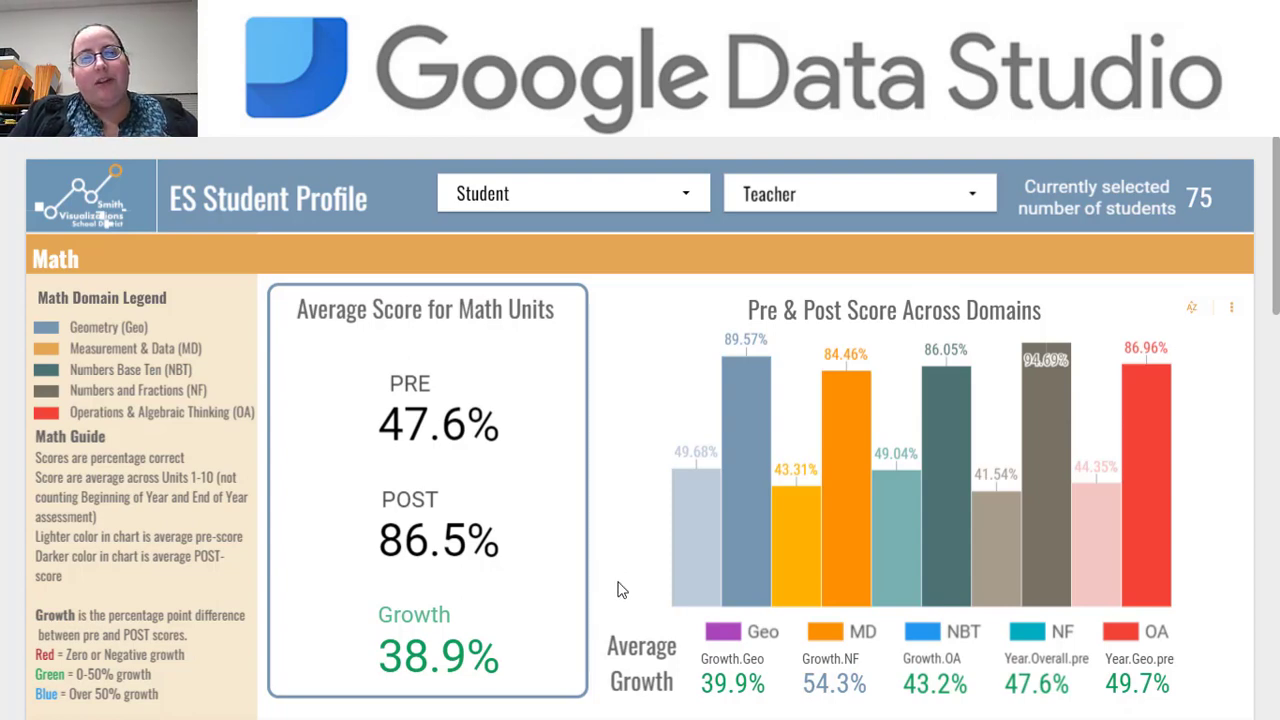
scroll(617, 590, down, 2)
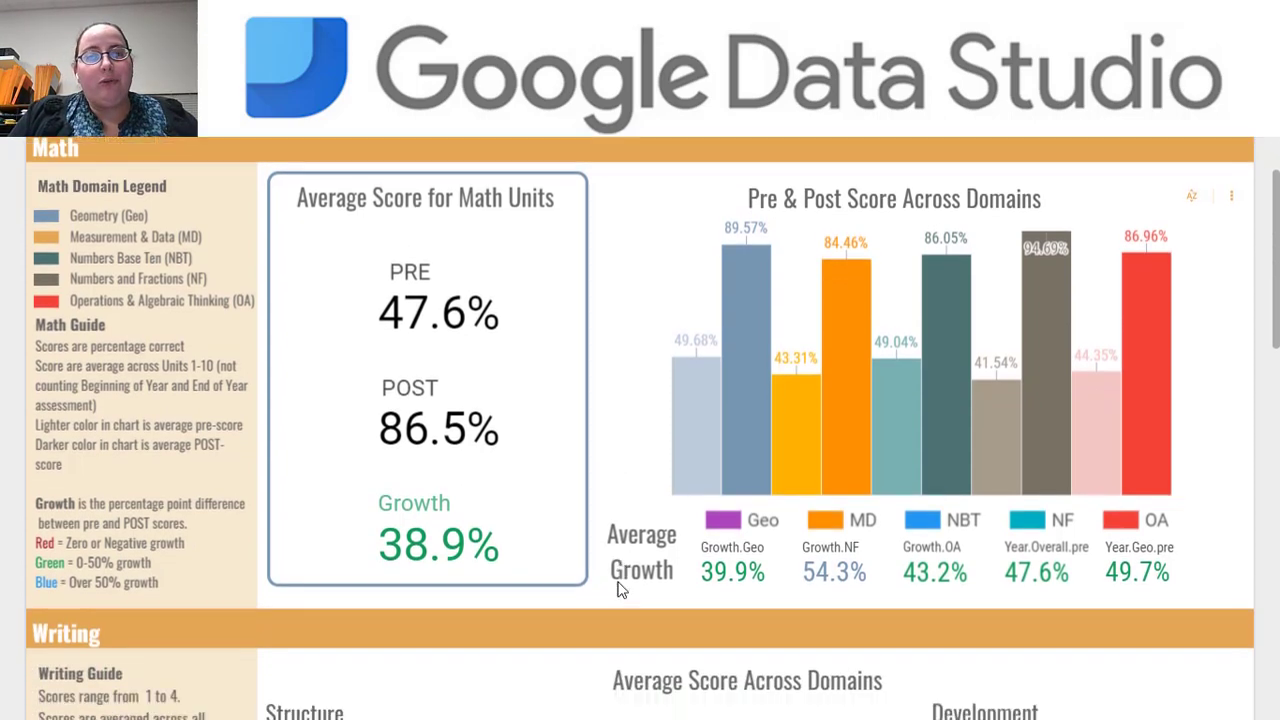
scroll(617, 590, down, 2)
scroll(617, 590, up, 4)
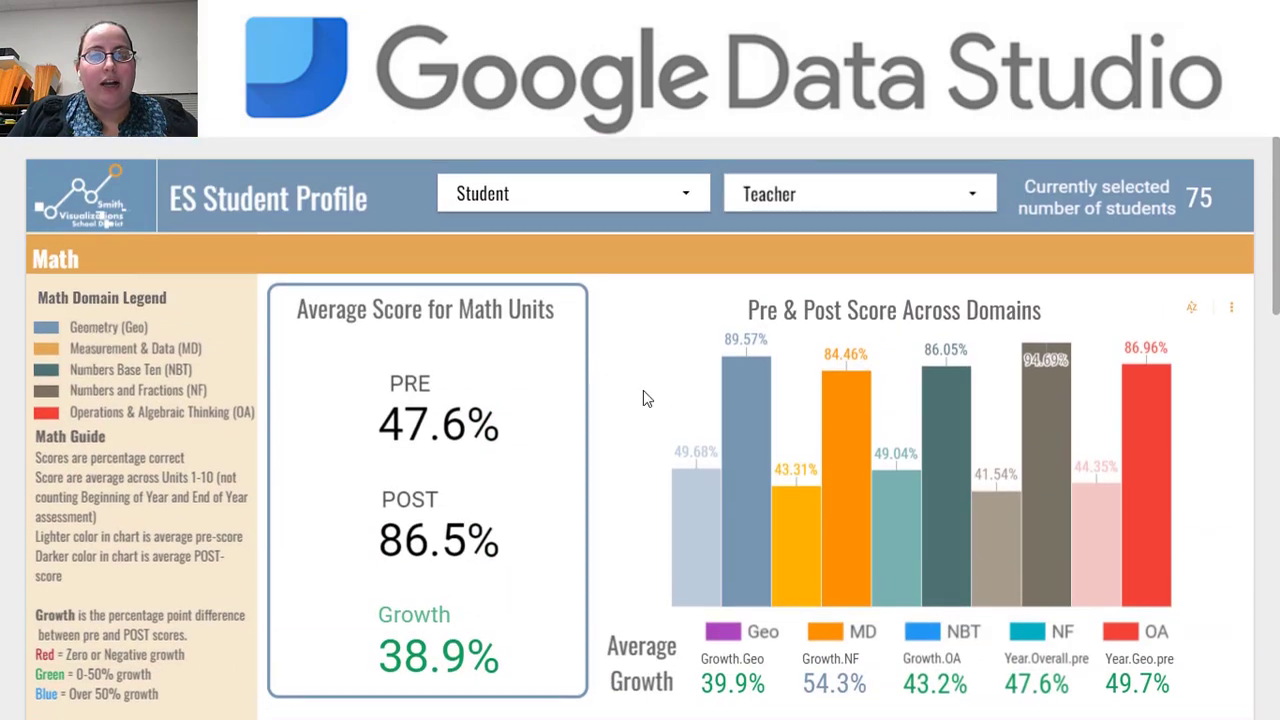
Step: Filter the ES Student Profile report to Student 9 only and look through the math and writing charts
click(689, 193)
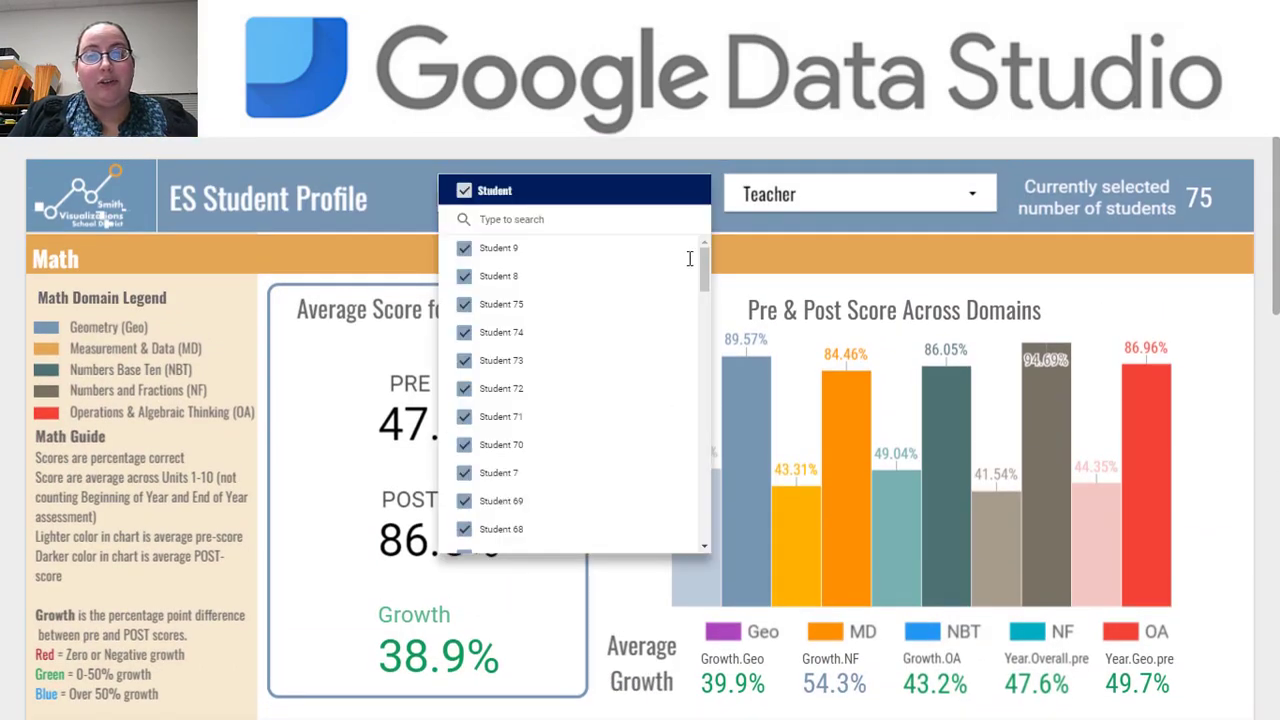
click(656, 250)
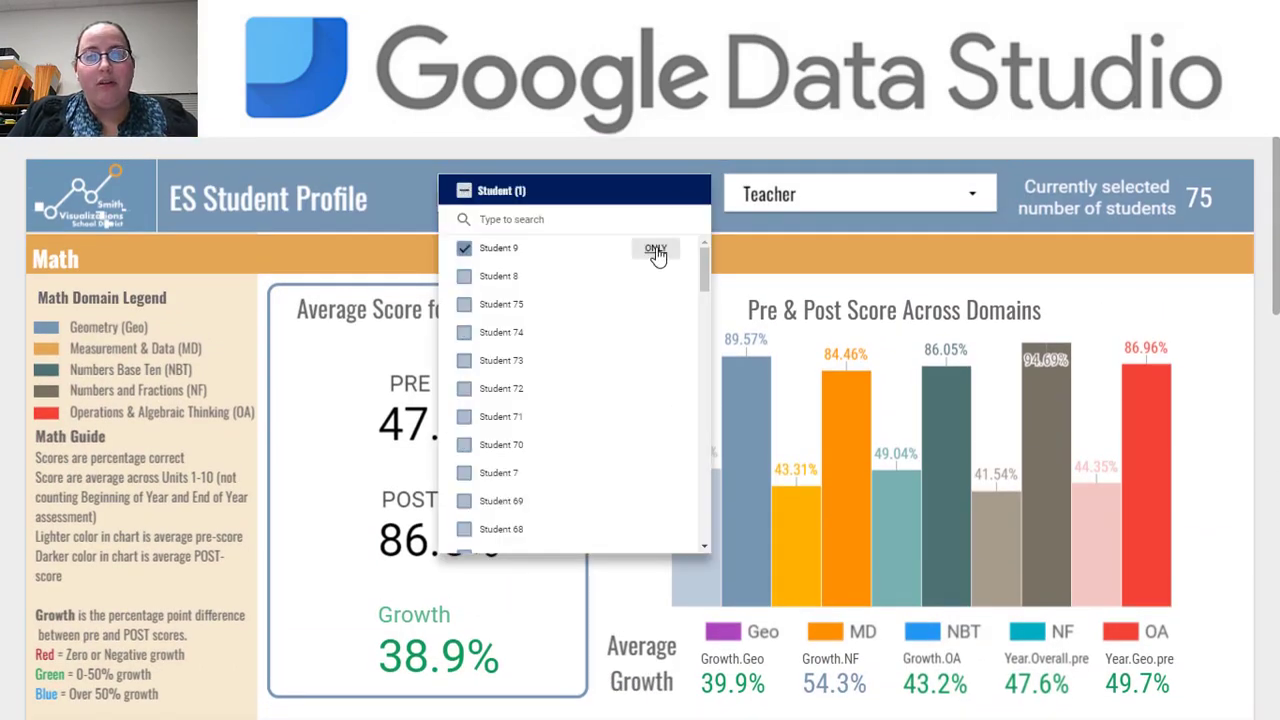
click(357, 162)
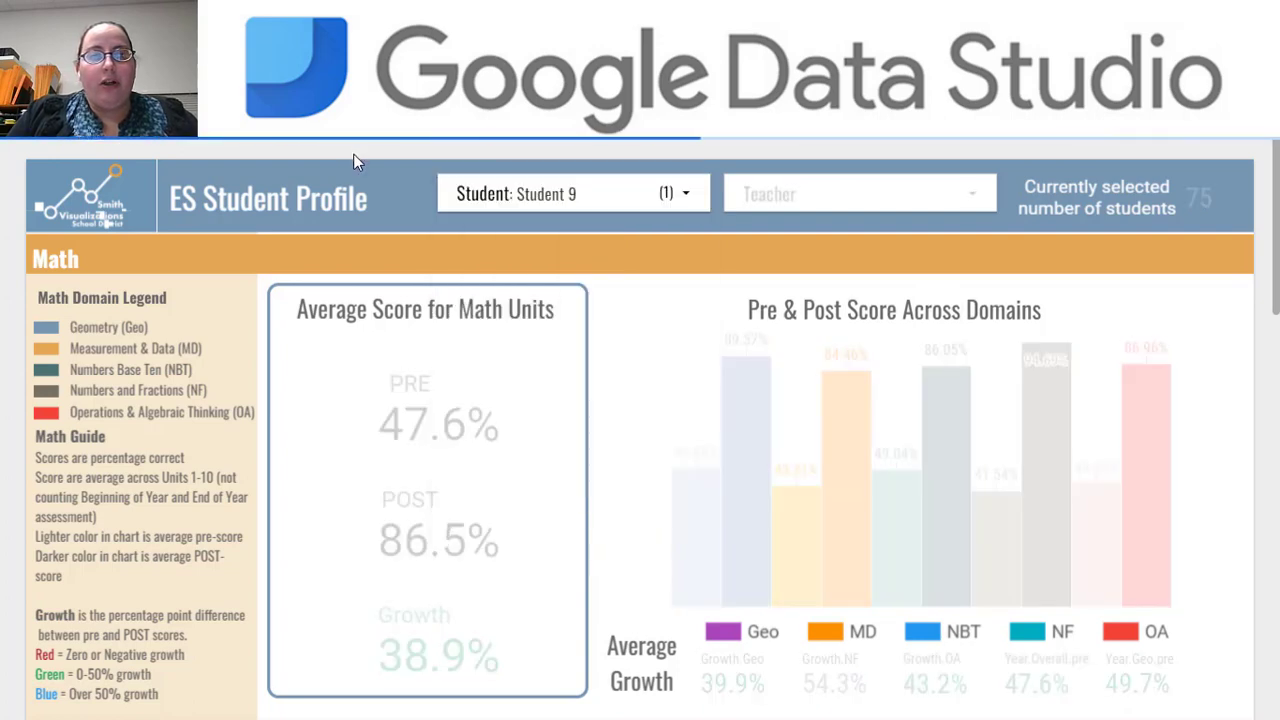
scroll(397, 495, down, 2)
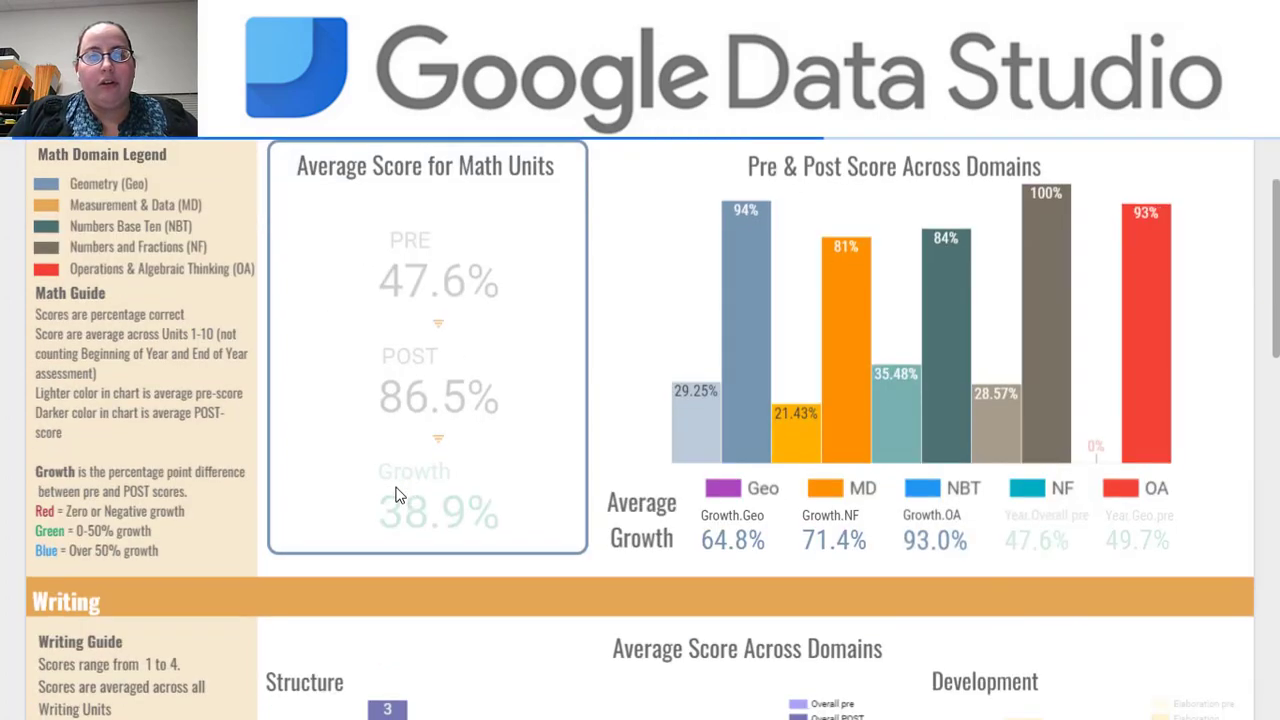
scroll(397, 495, down, 12)
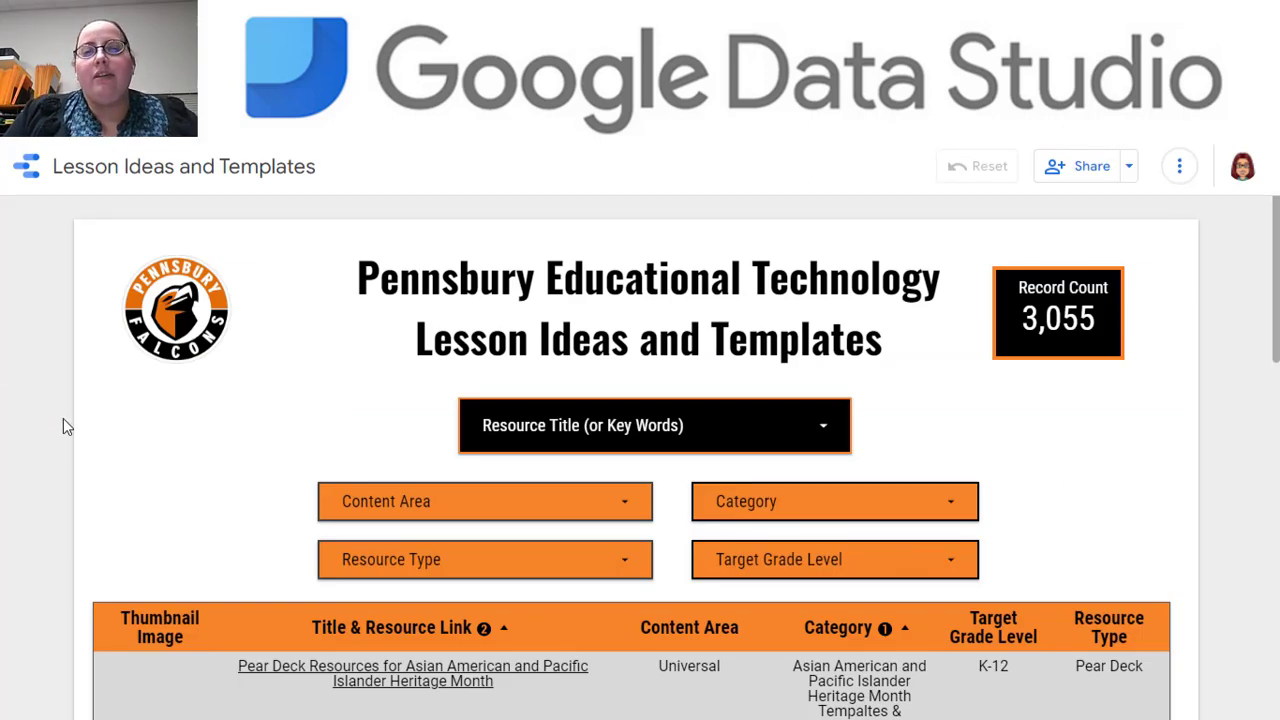
Step: Look over the Lesson Ideas and Templates report, examining its filter controls and the resource table's columns and entries
scroll(63, 420, down, 2)
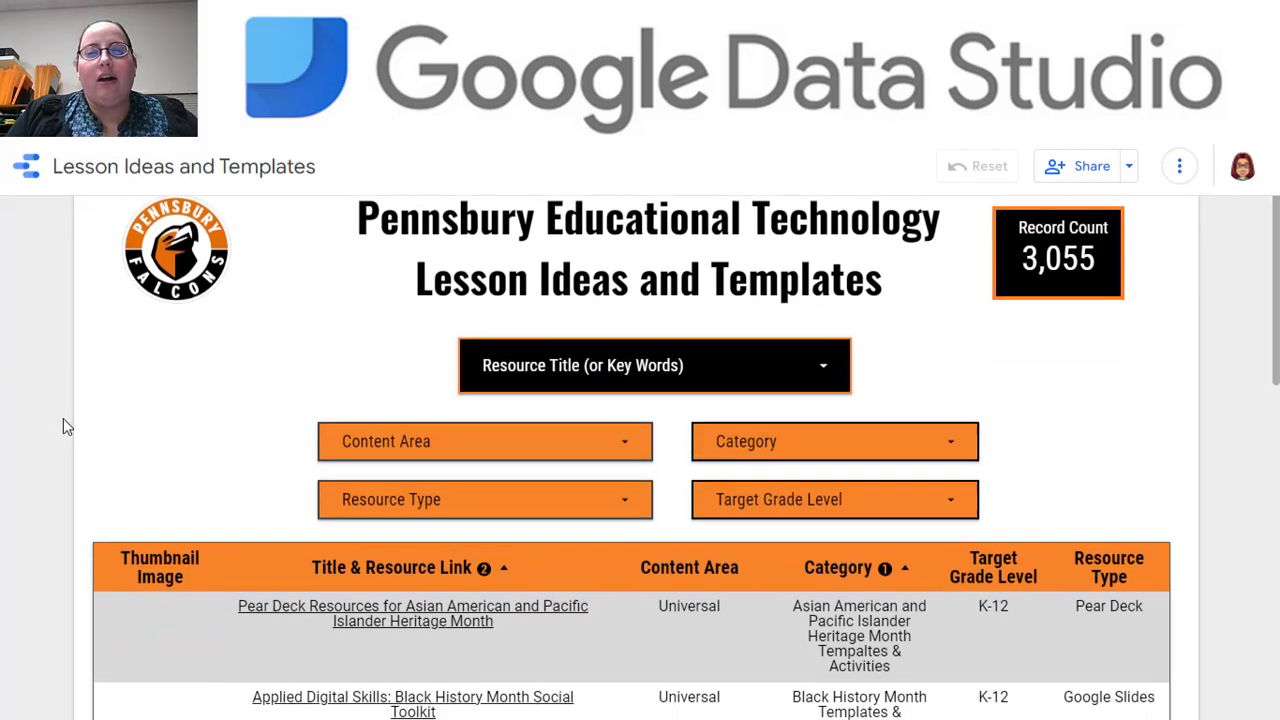
scroll(63, 419, down, 2)
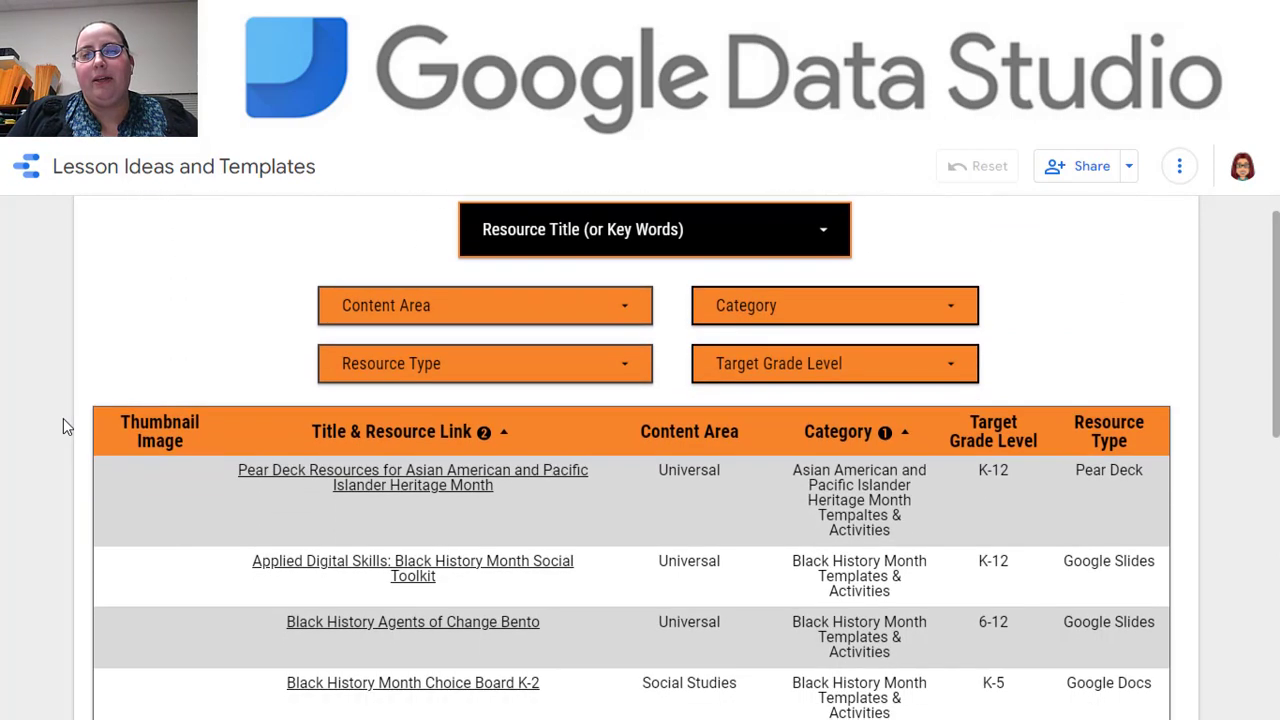
scroll(63, 419, down, 1)
scroll(63, 420, down, 1)
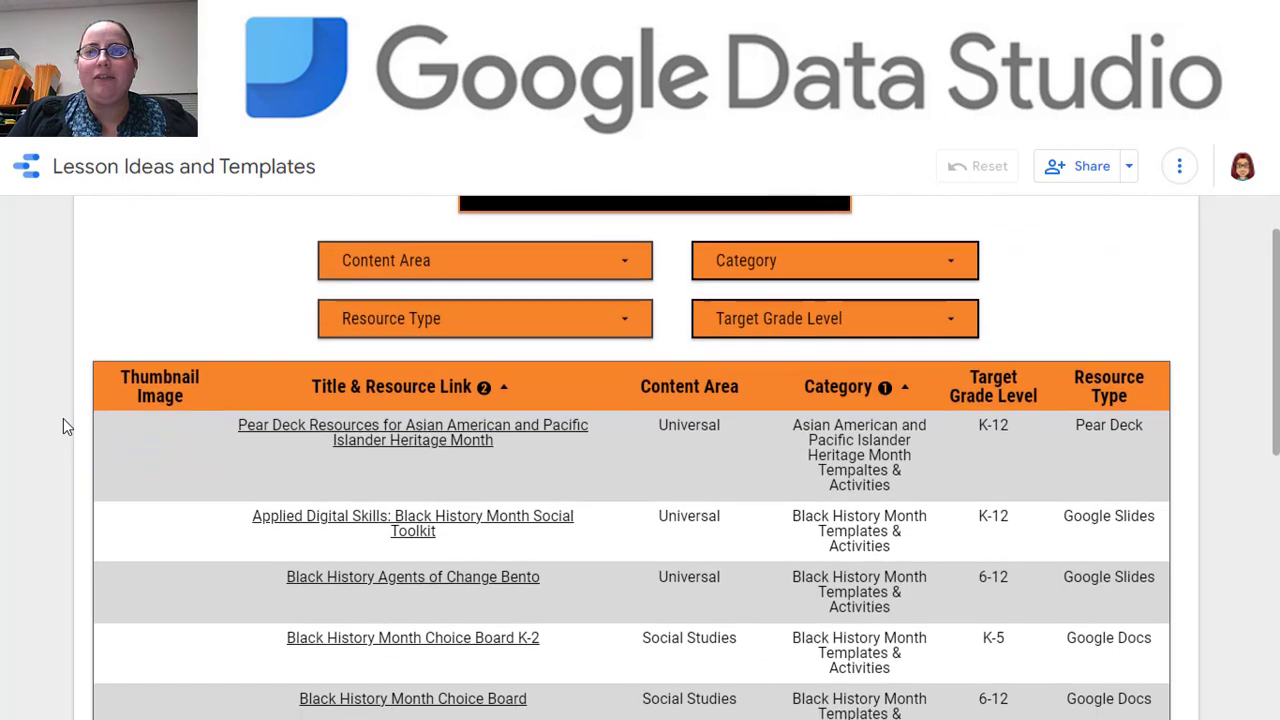
scroll(63, 420, down, 2)
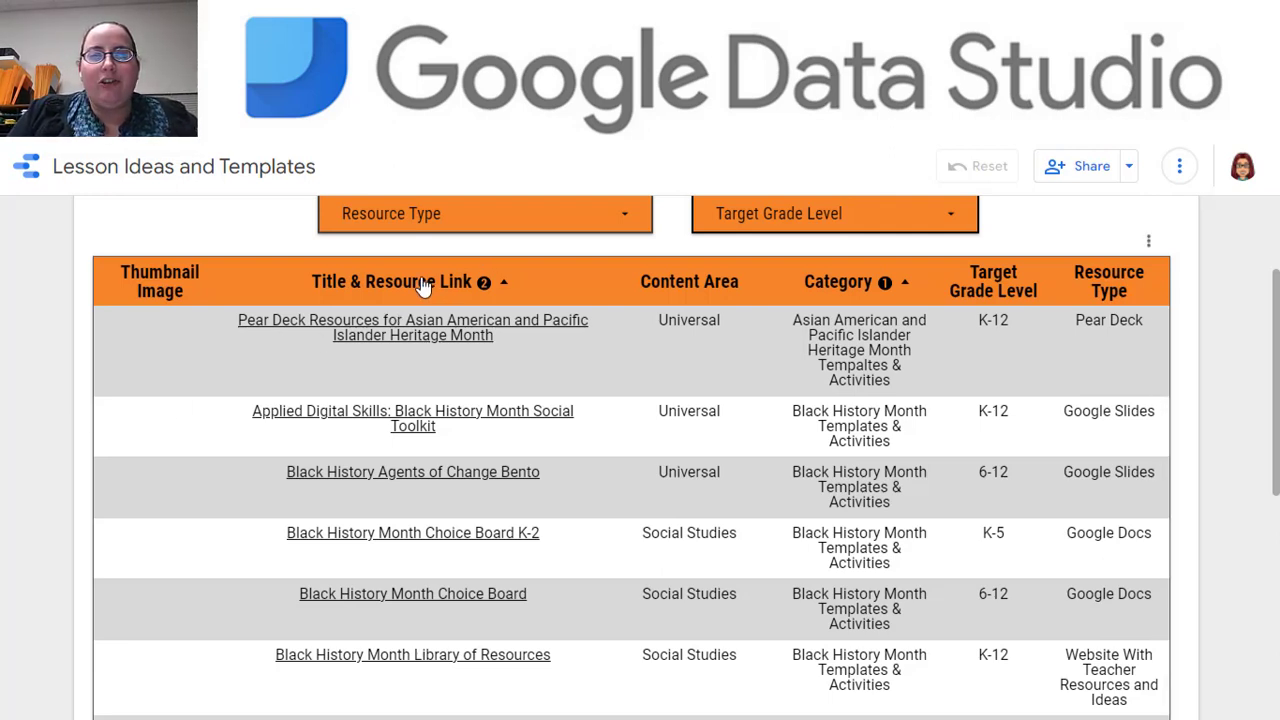
scroll(524, 295, up, 3)
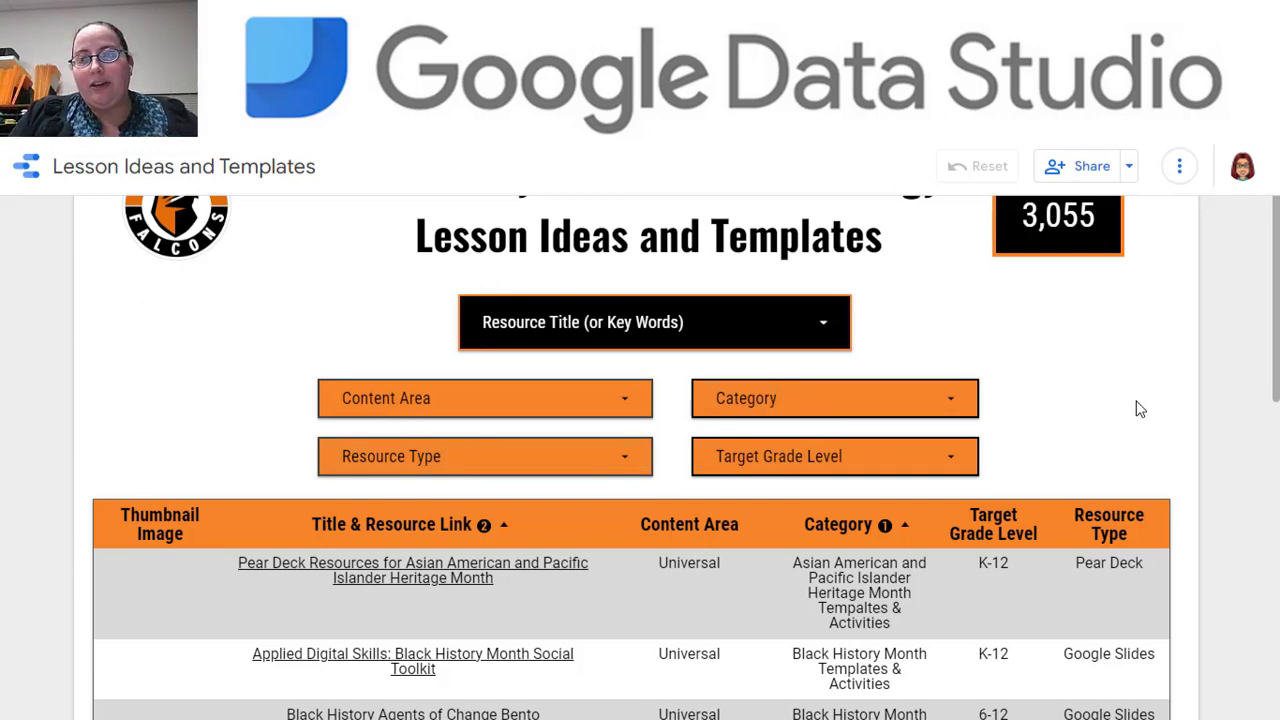
scroll(1138, 408, down, 3)
scroll(1136, 402, down, 3)
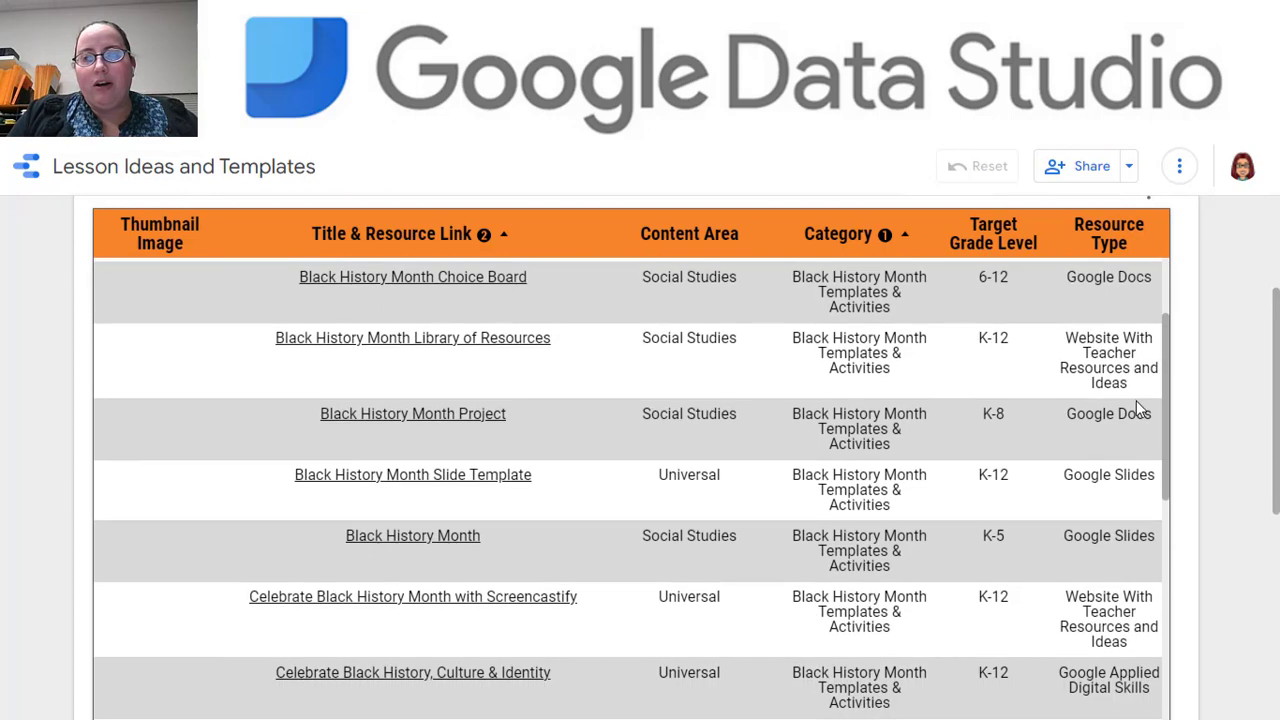
scroll(1231, 404, down, 3)
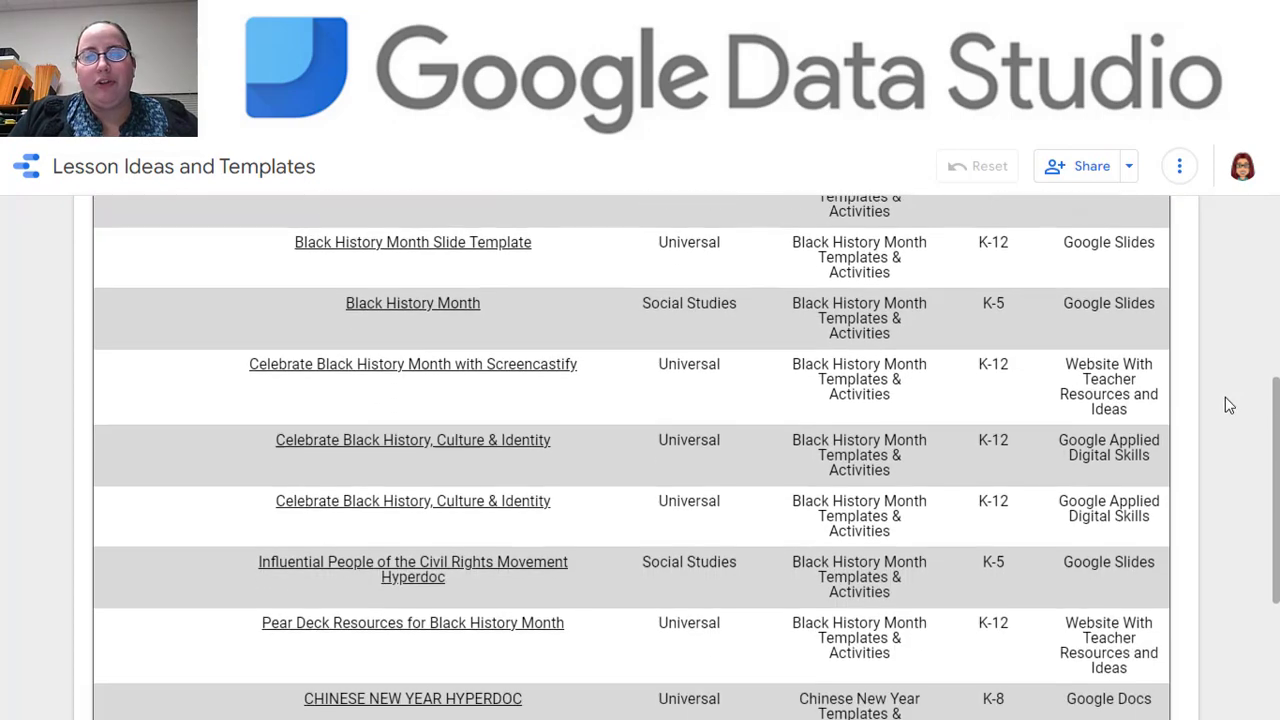
scroll(1226, 399, up, 8)
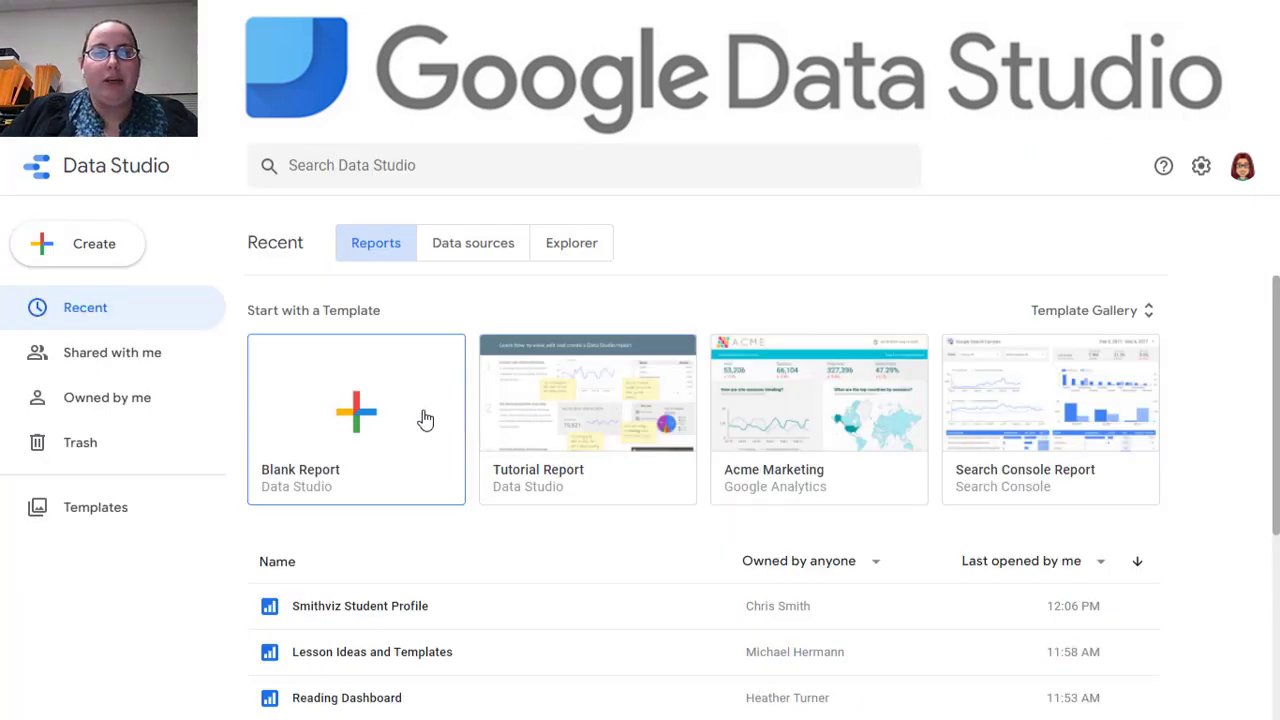
Step: Browse the Template Gallery from the recent reports page, looking through the templates for each data connector
click(1084, 316)
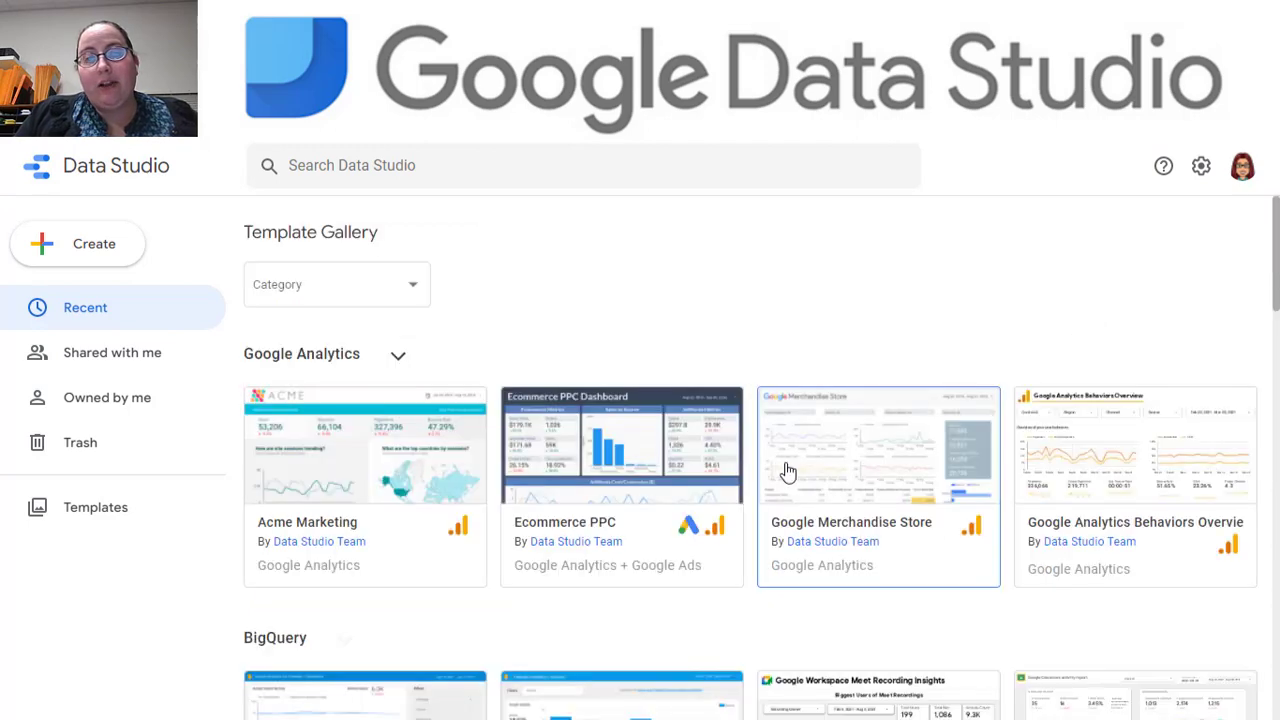
scroll(740, 420, down, 2)
scroll(740, 422, down, 4)
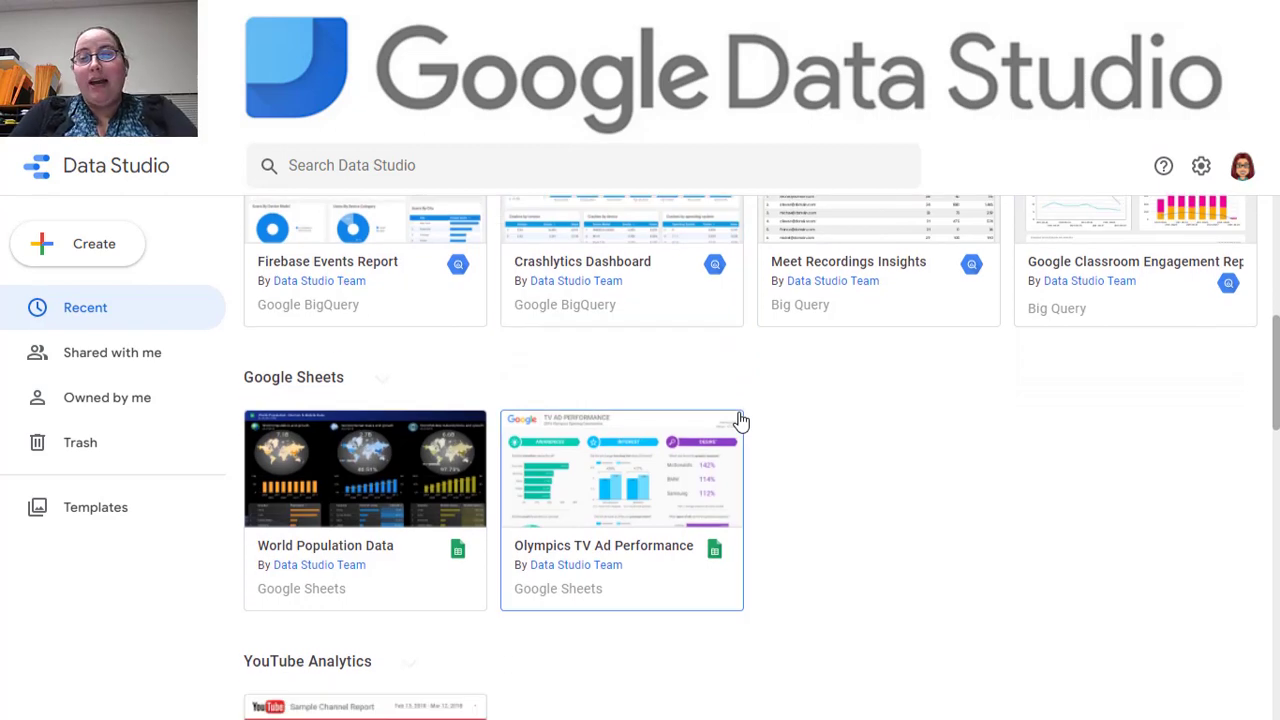
scroll(740, 420, down, 8)
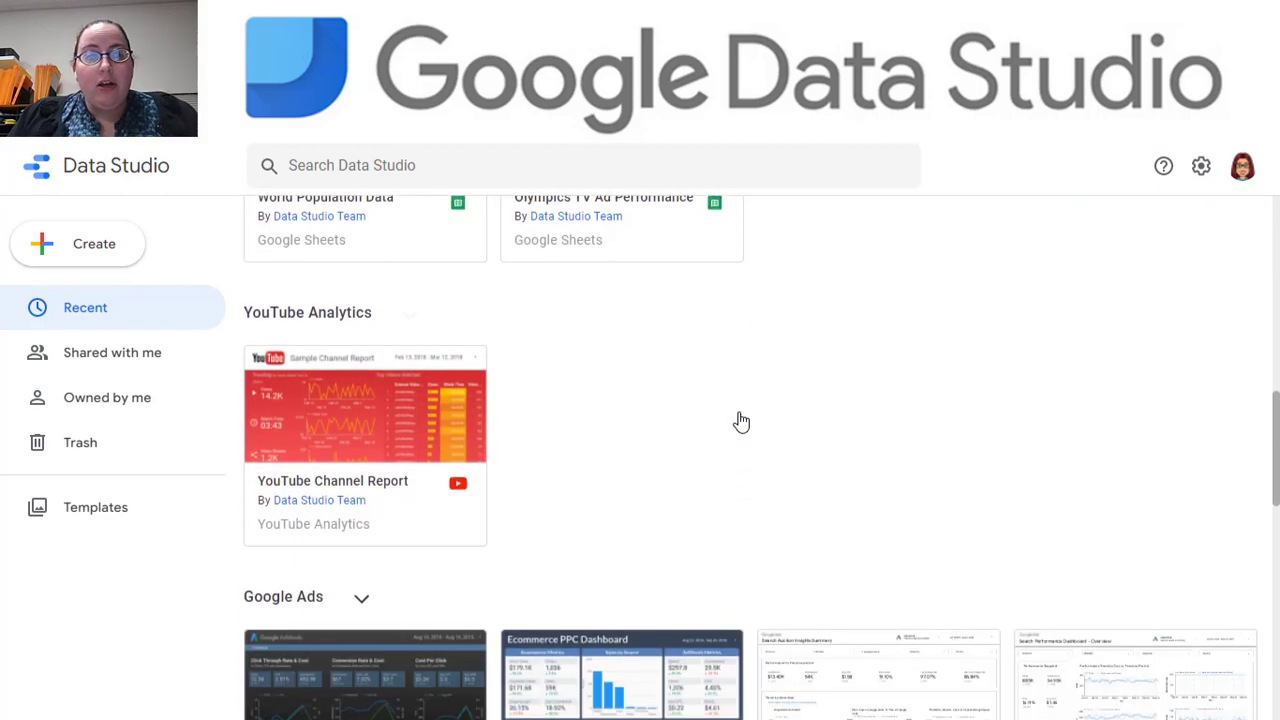
scroll(740, 422, down, 2)
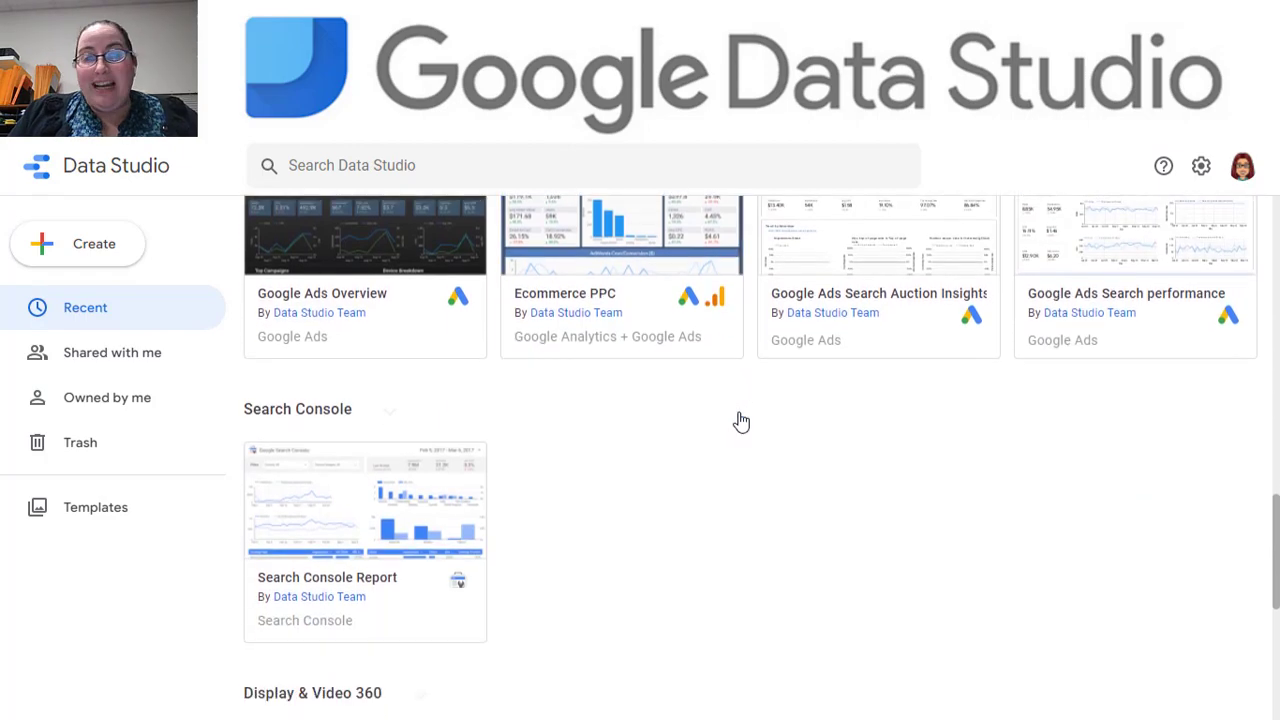
scroll(740, 422, up, 12)
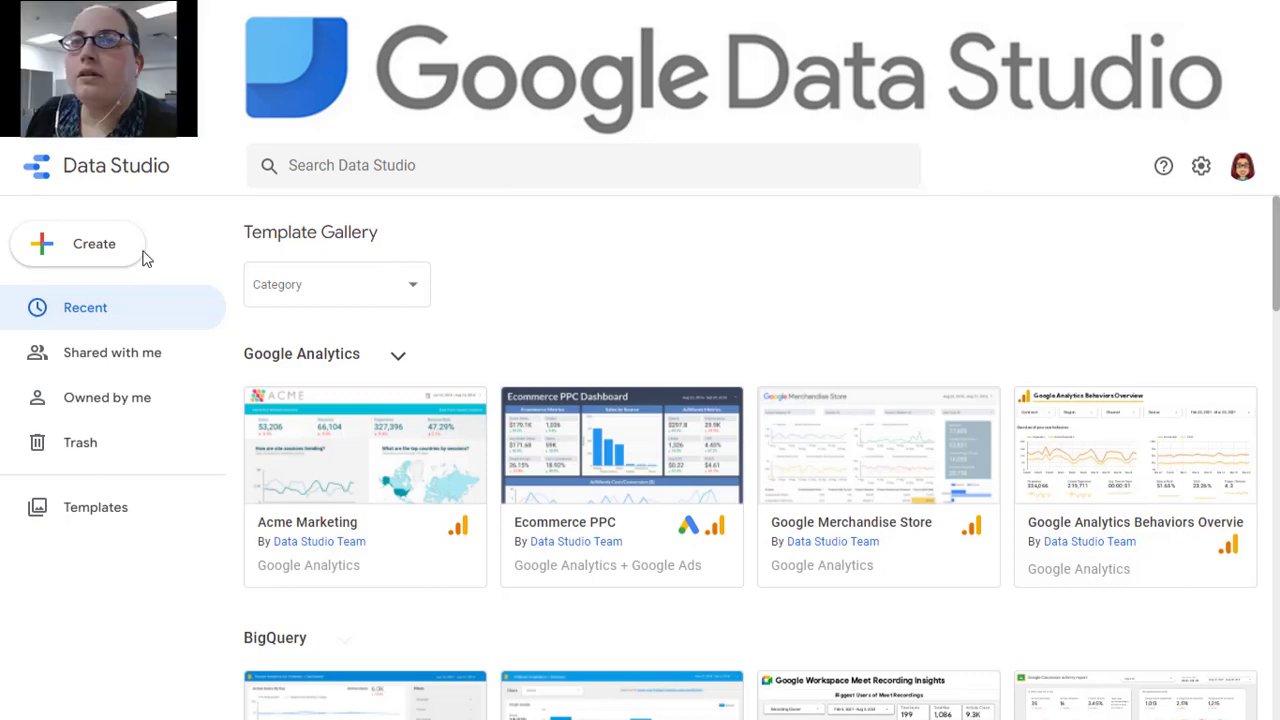
Step: Create a blank report and add the most recently opened Battle of the Books 2022-23 Book Suggestion Form (Responses) data source
click(140, 255)
click(112, 293)
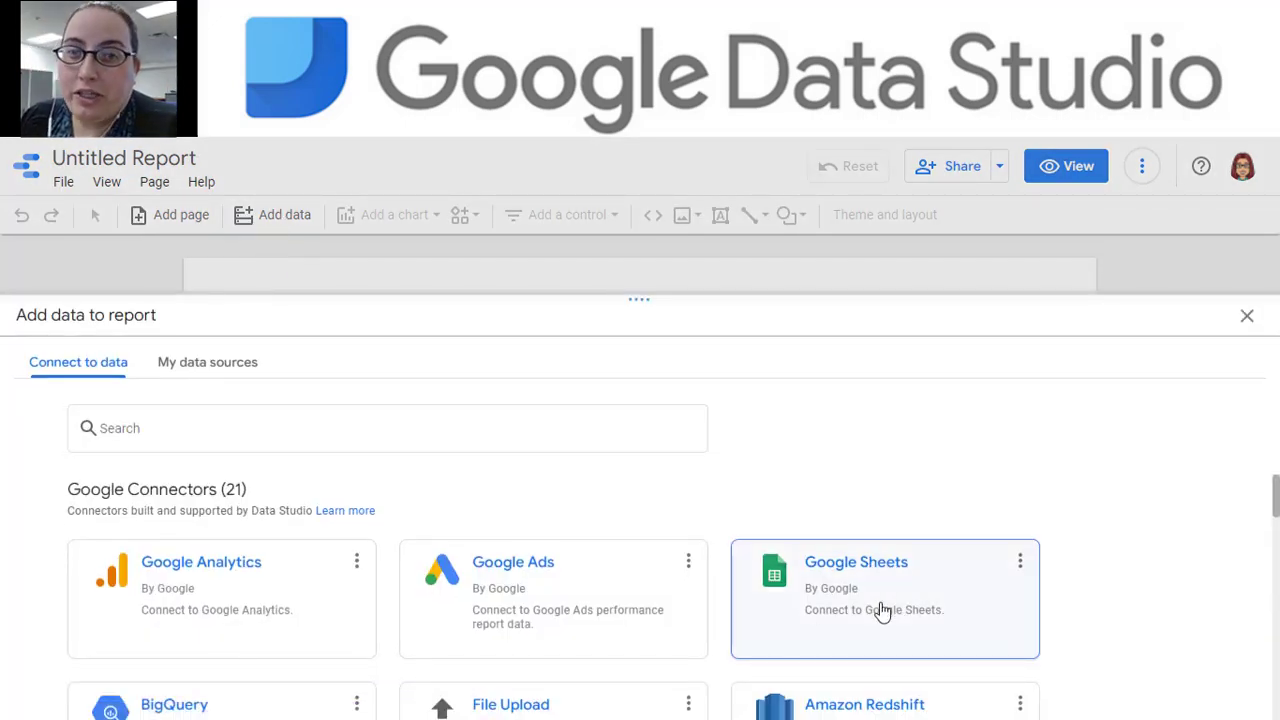
click(207, 368)
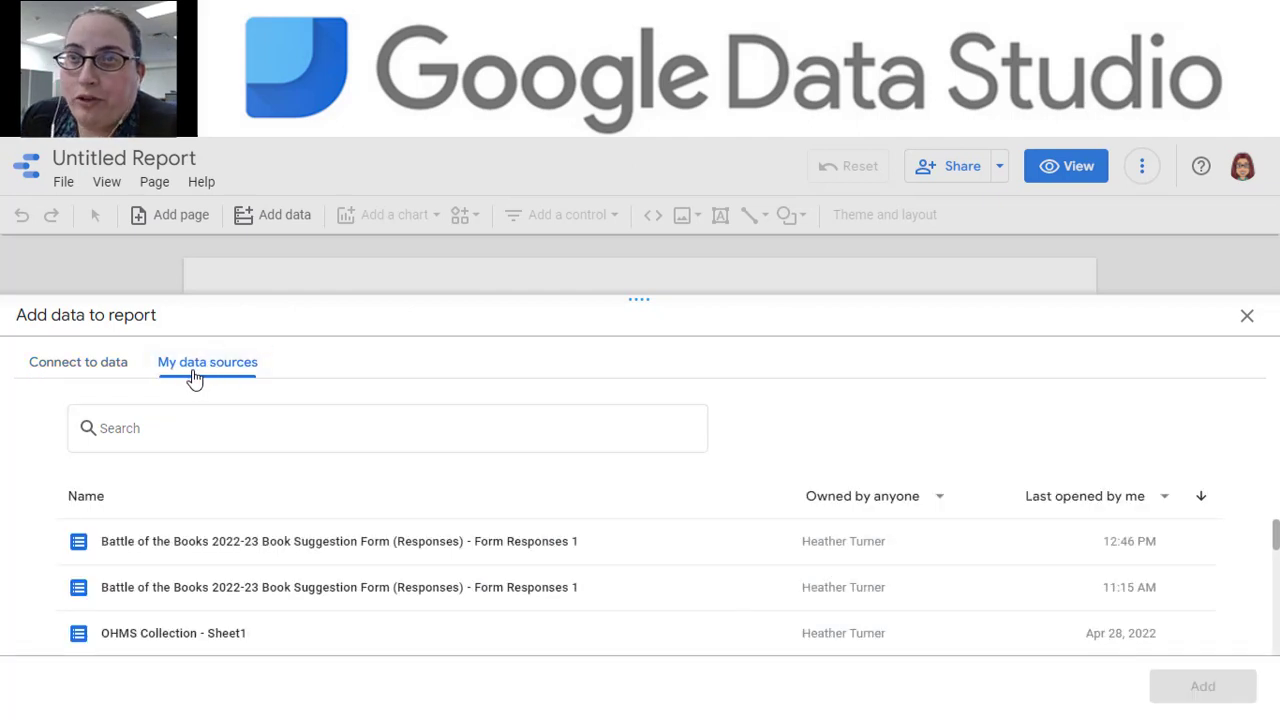
click(192, 553)
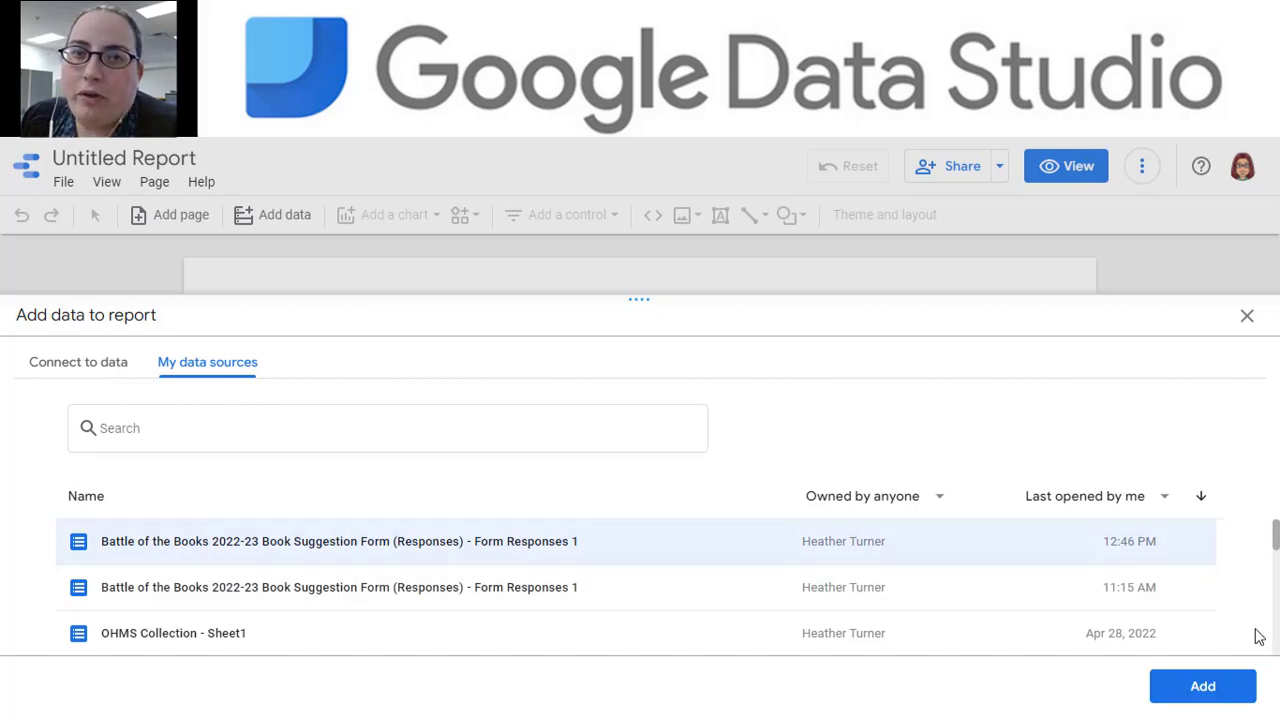
click(1210, 698)
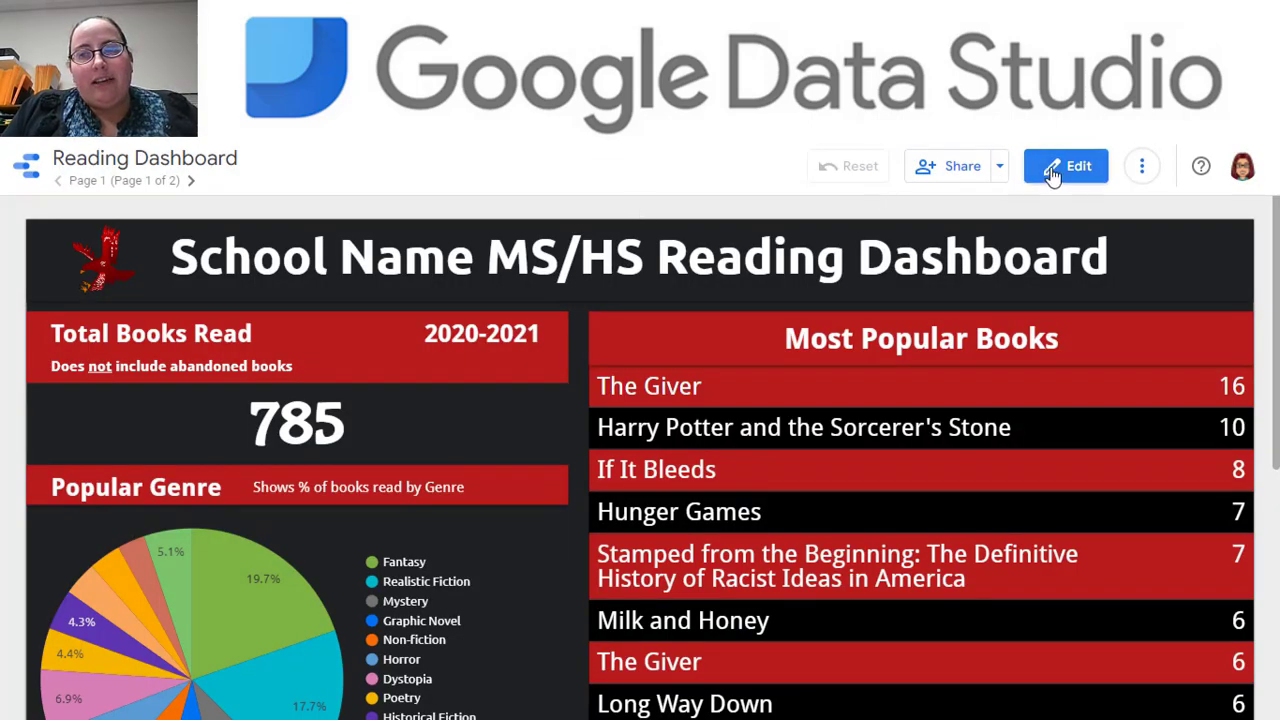
Step: Compare the Reading Dashboard's edit and view modes, and check the additional report options without choosing any
click(1052, 173)
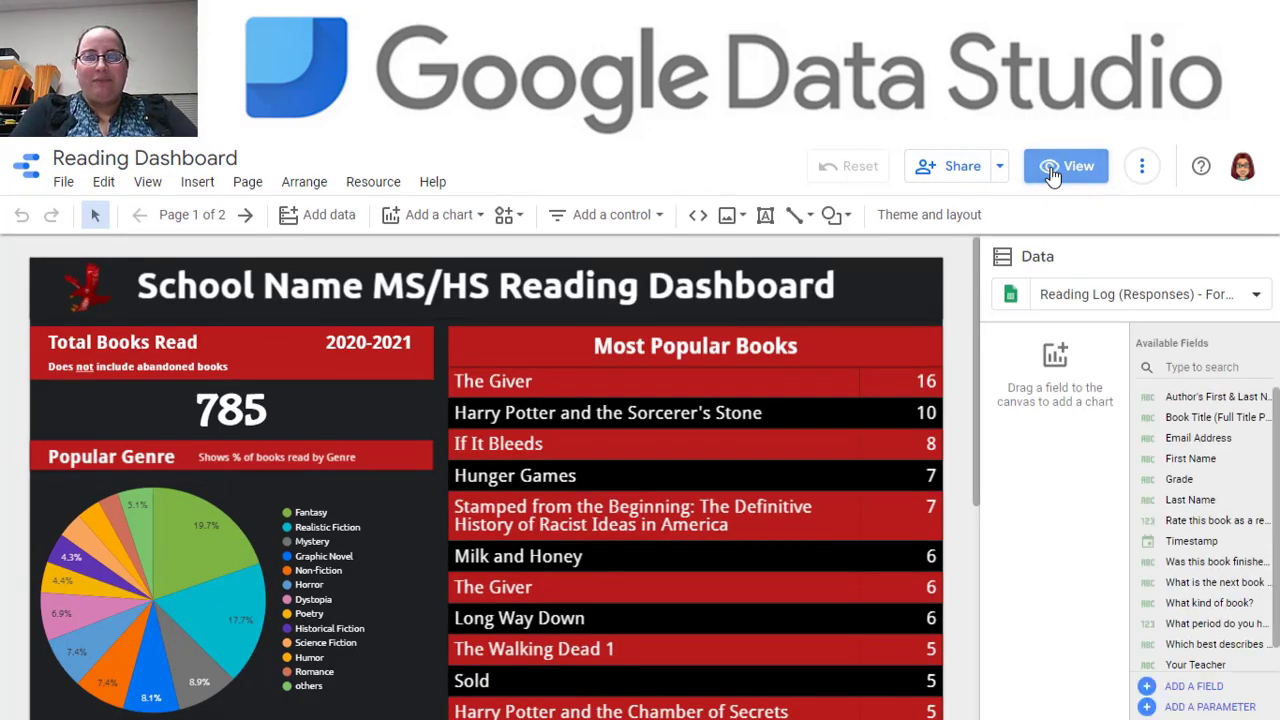
click(1052, 173)
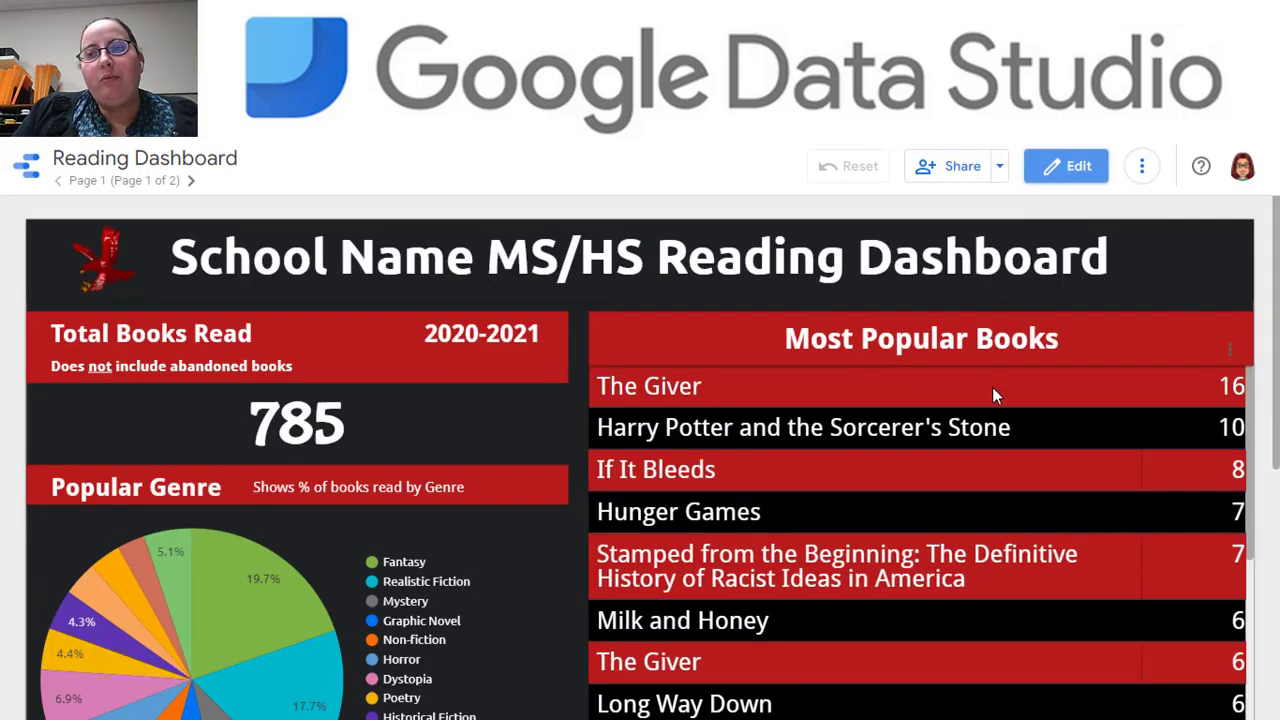
scroll(993, 395, down, 3)
scroll(993, 395, up, 3)
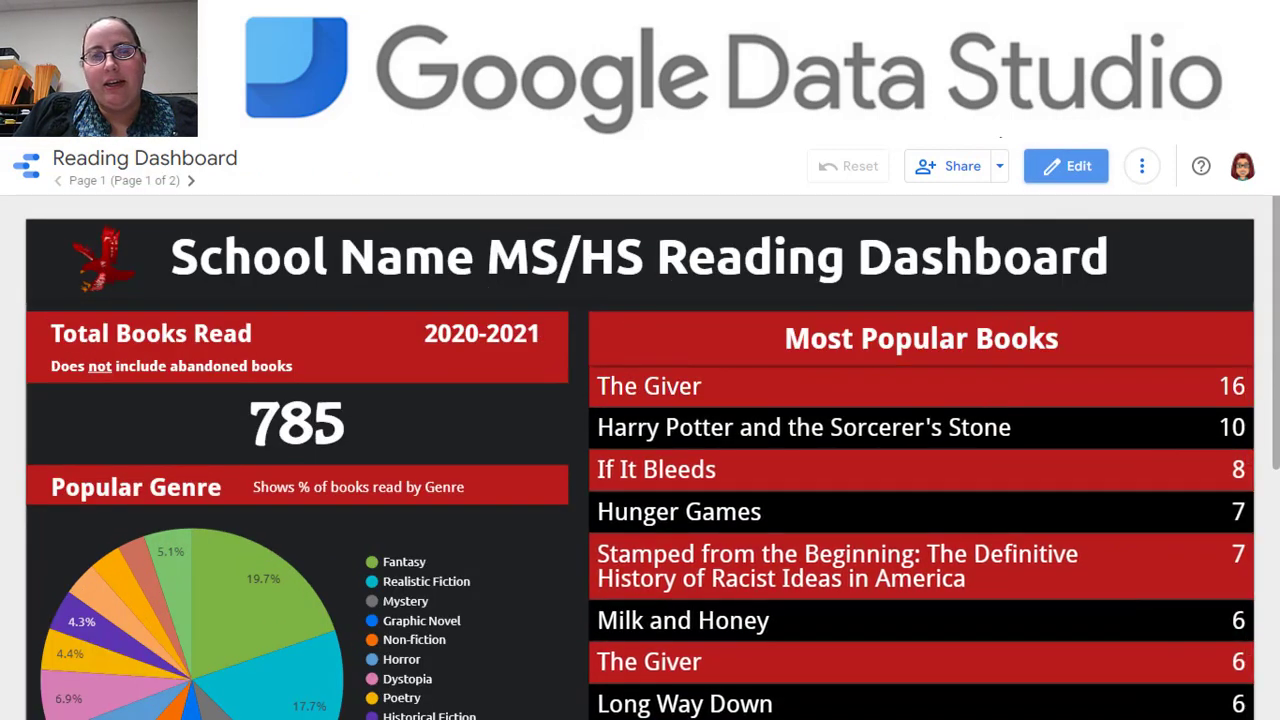
click(1143, 168)
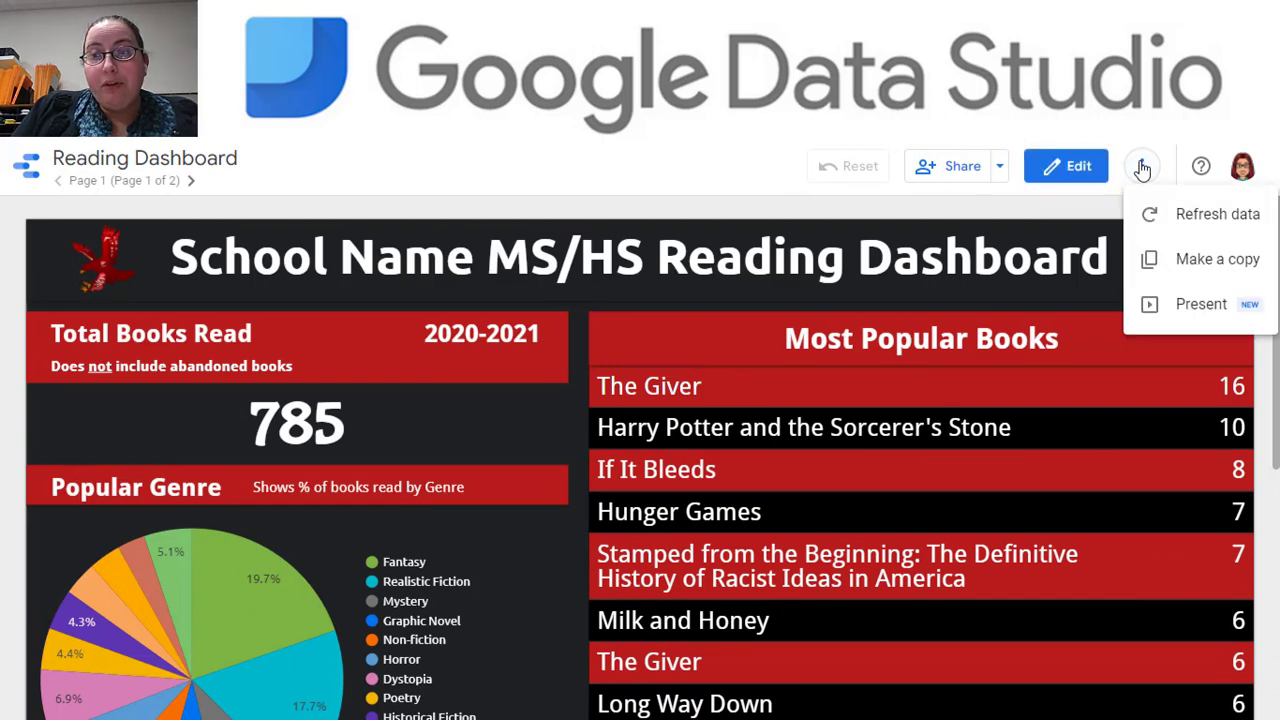
click(1024, 216)
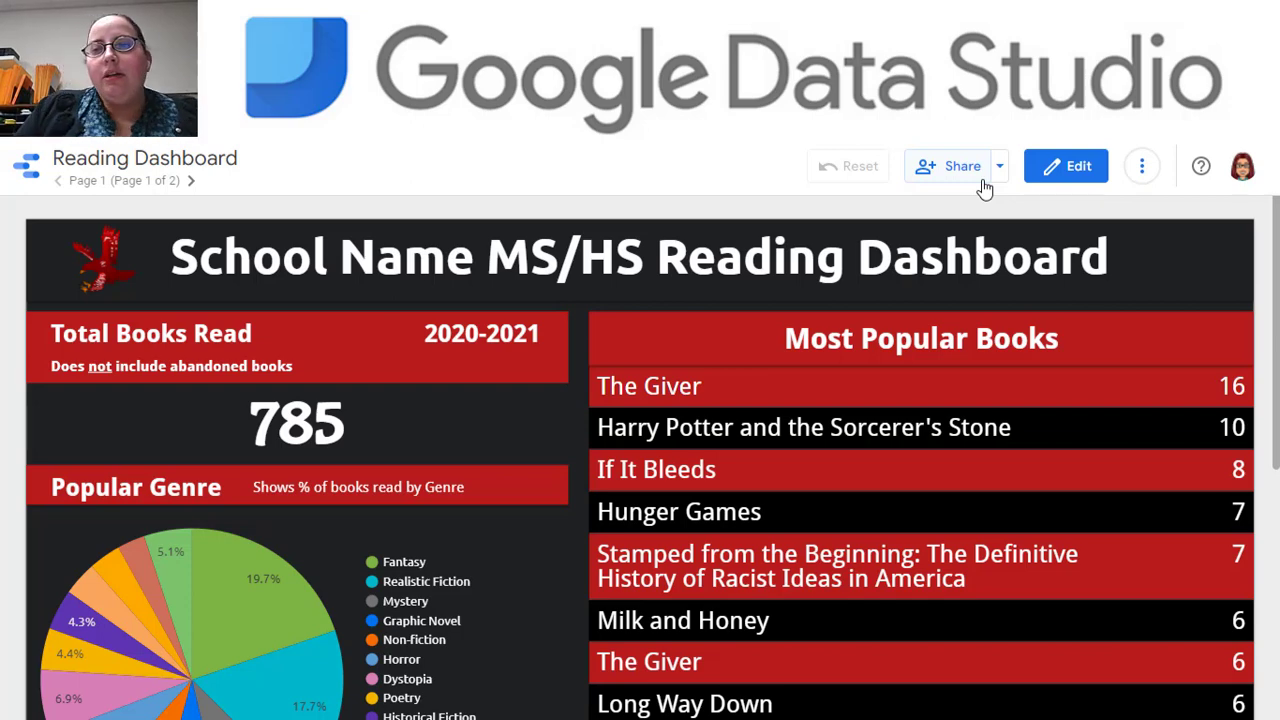
Step: Open the Reading Dashboard for editing and inspect the properties of the Most Popular Books table and the Popular Genre pie chart
click(1066, 166)
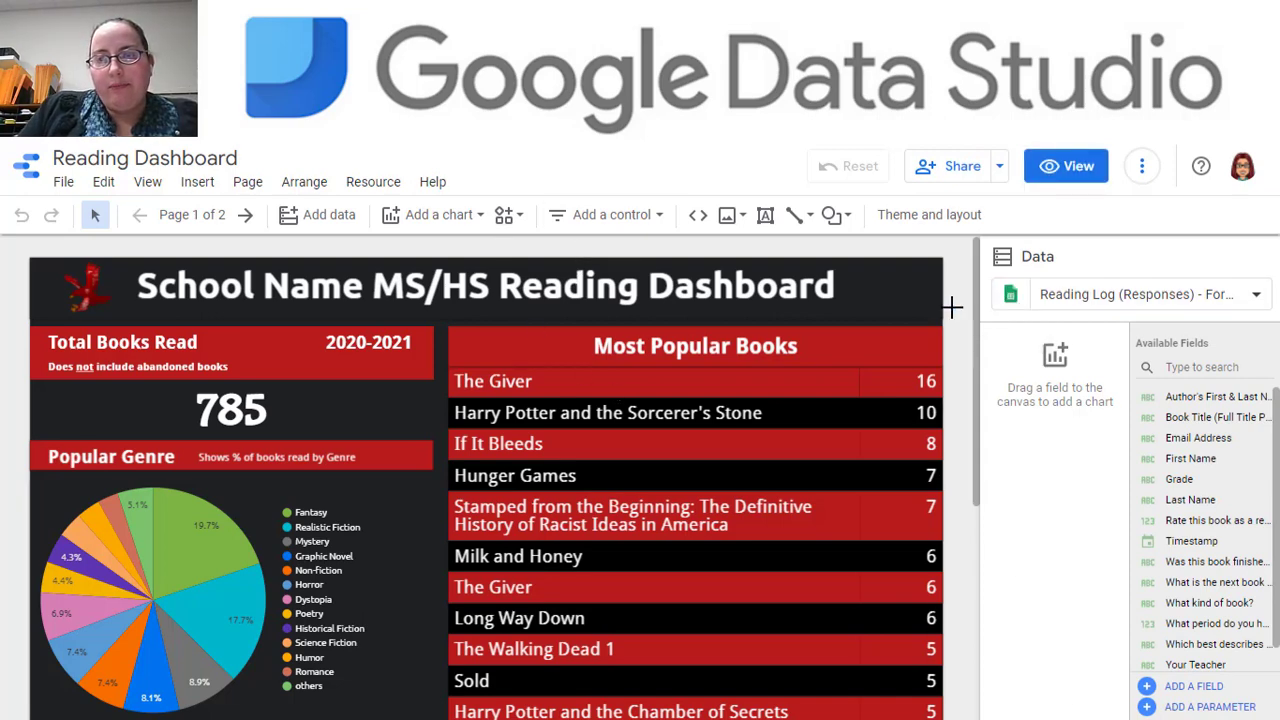
click(524, 389)
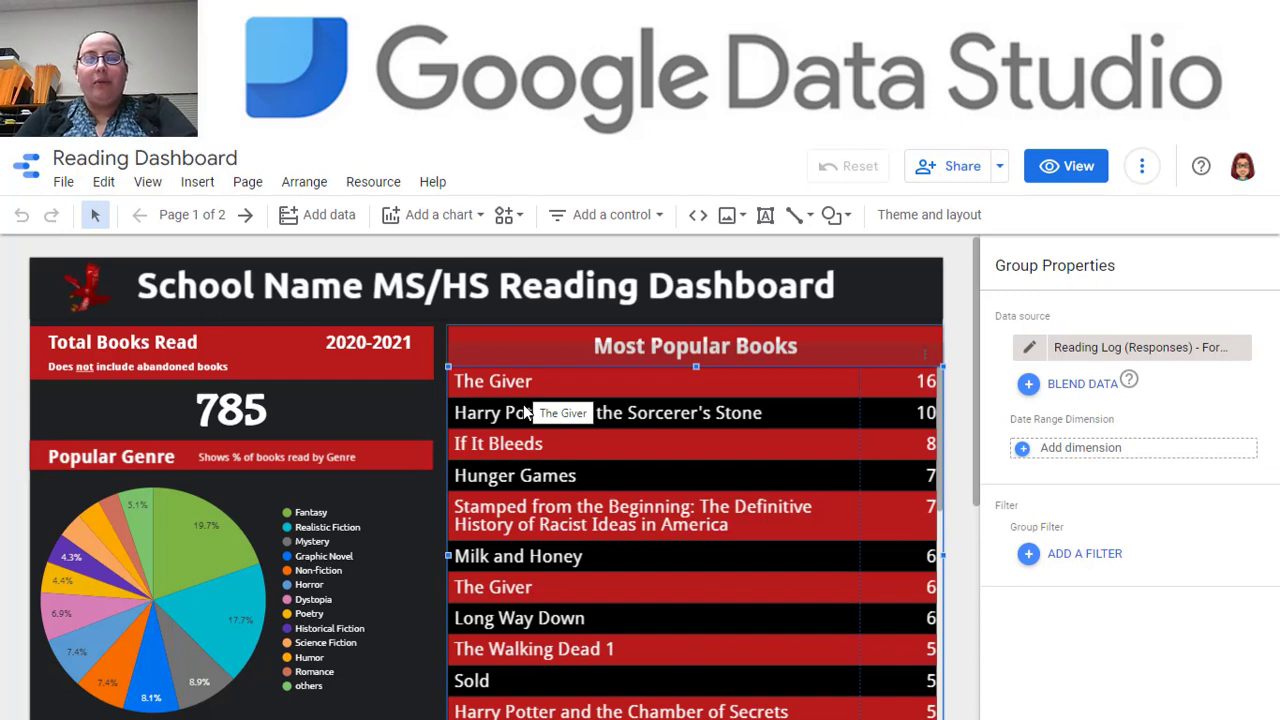
click(524, 412)
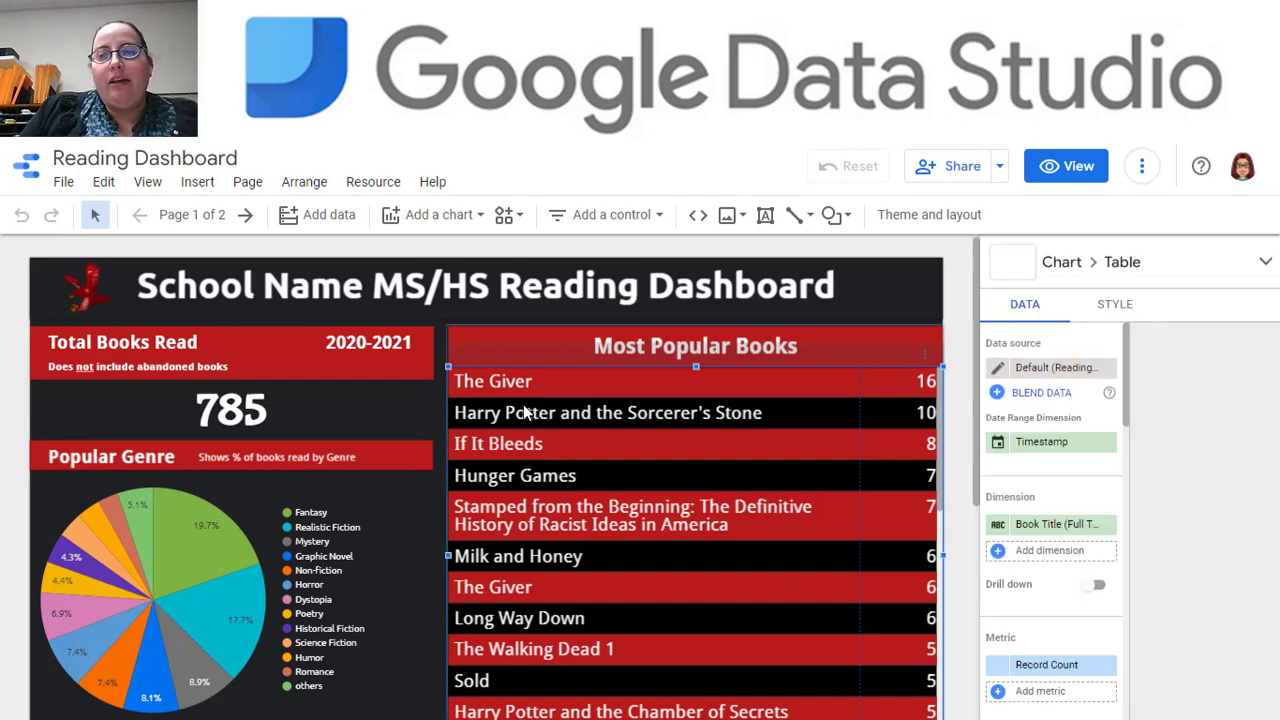
click(524, 412)
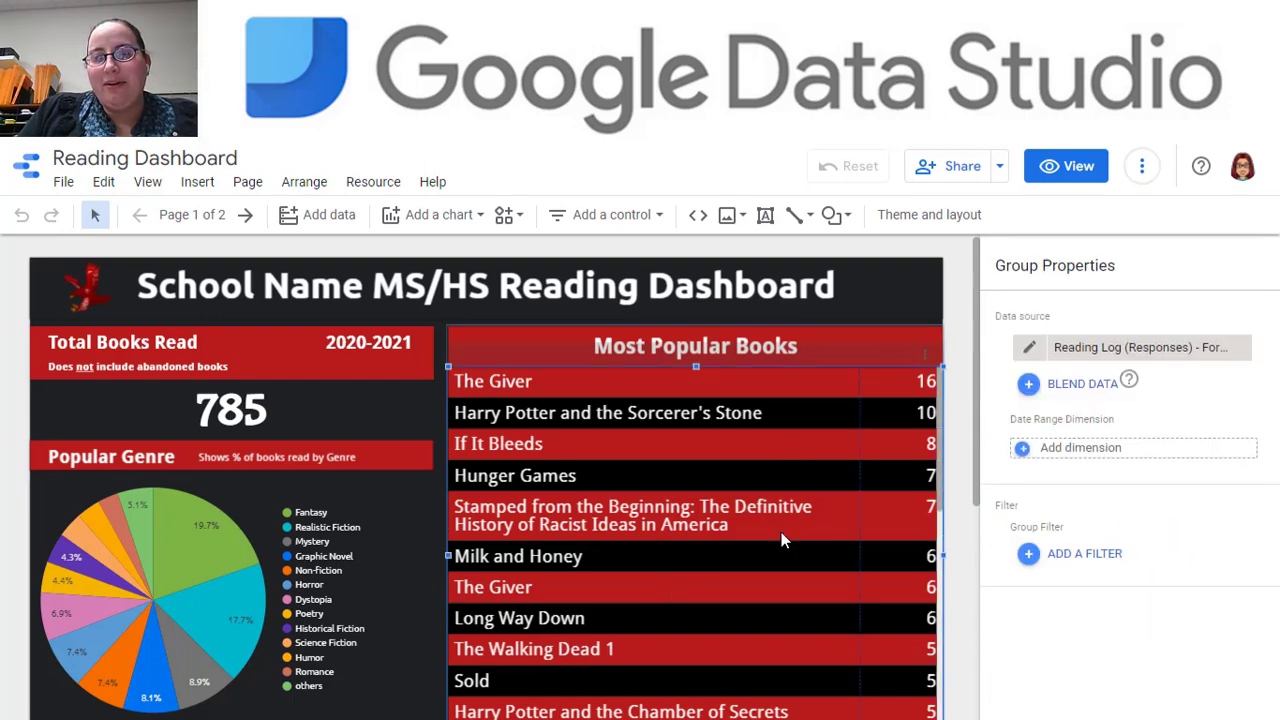
click(915, 506)
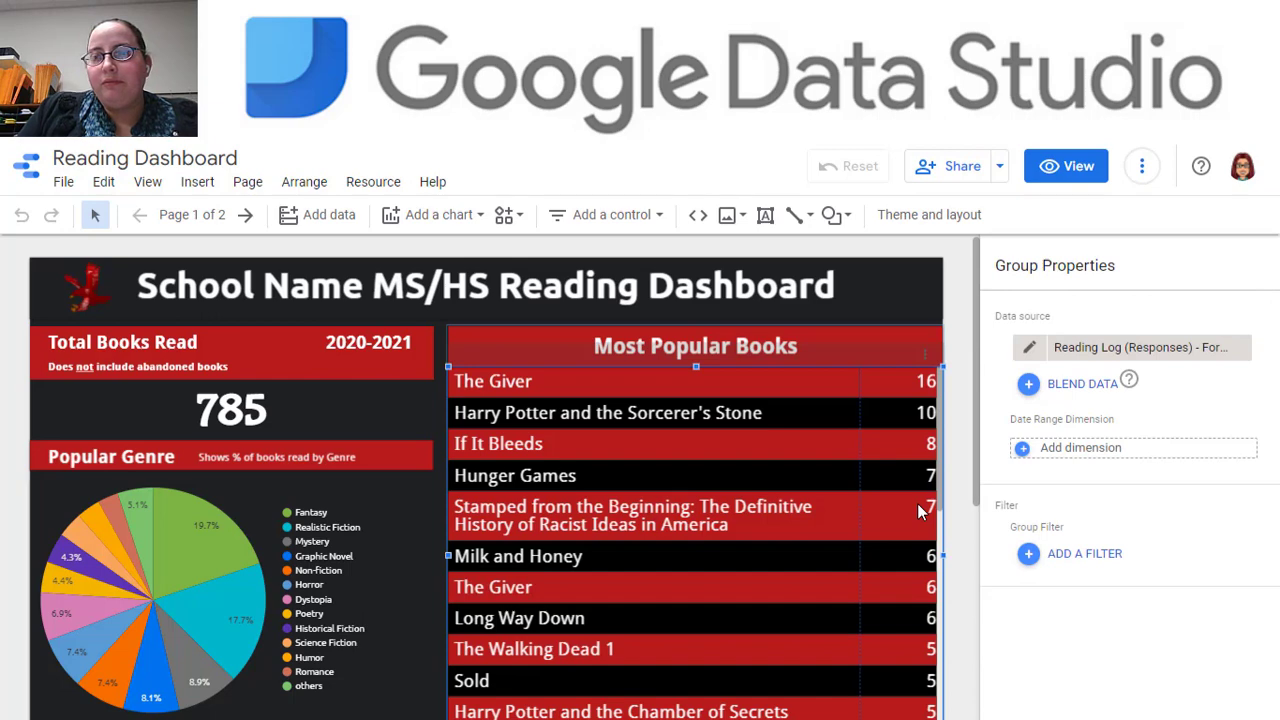
click(917, 503)
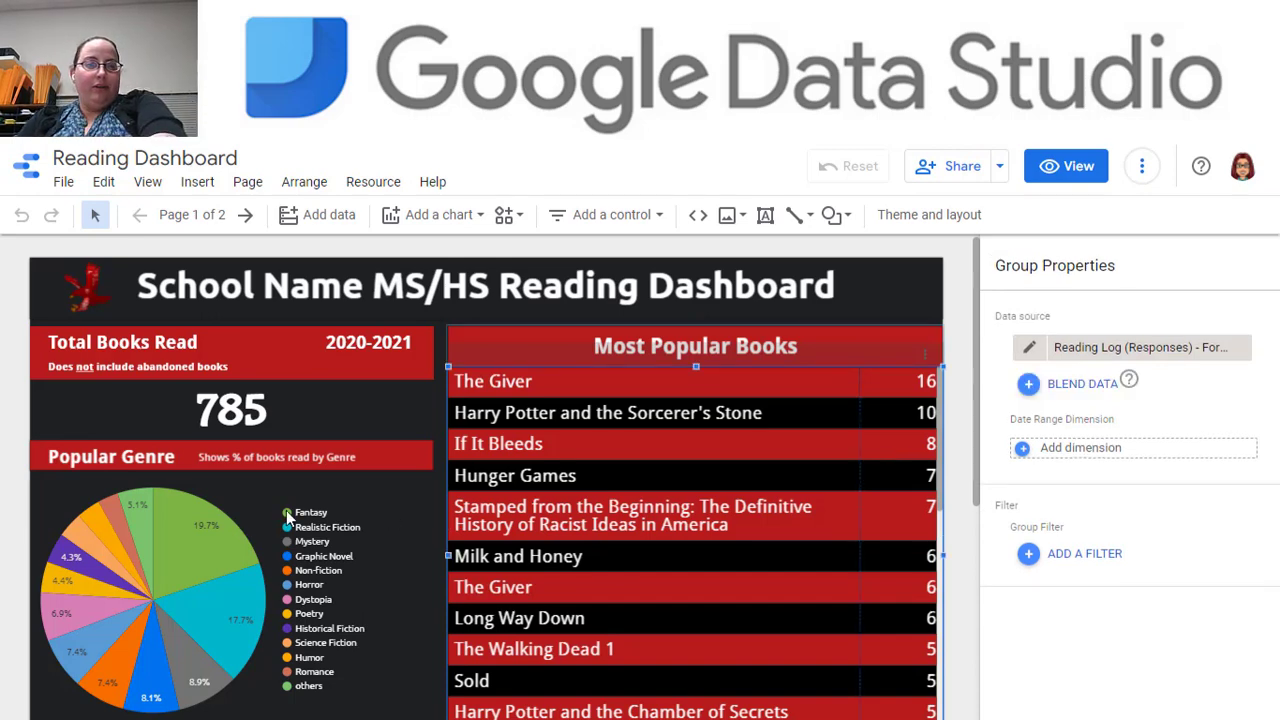
click(209, 558)
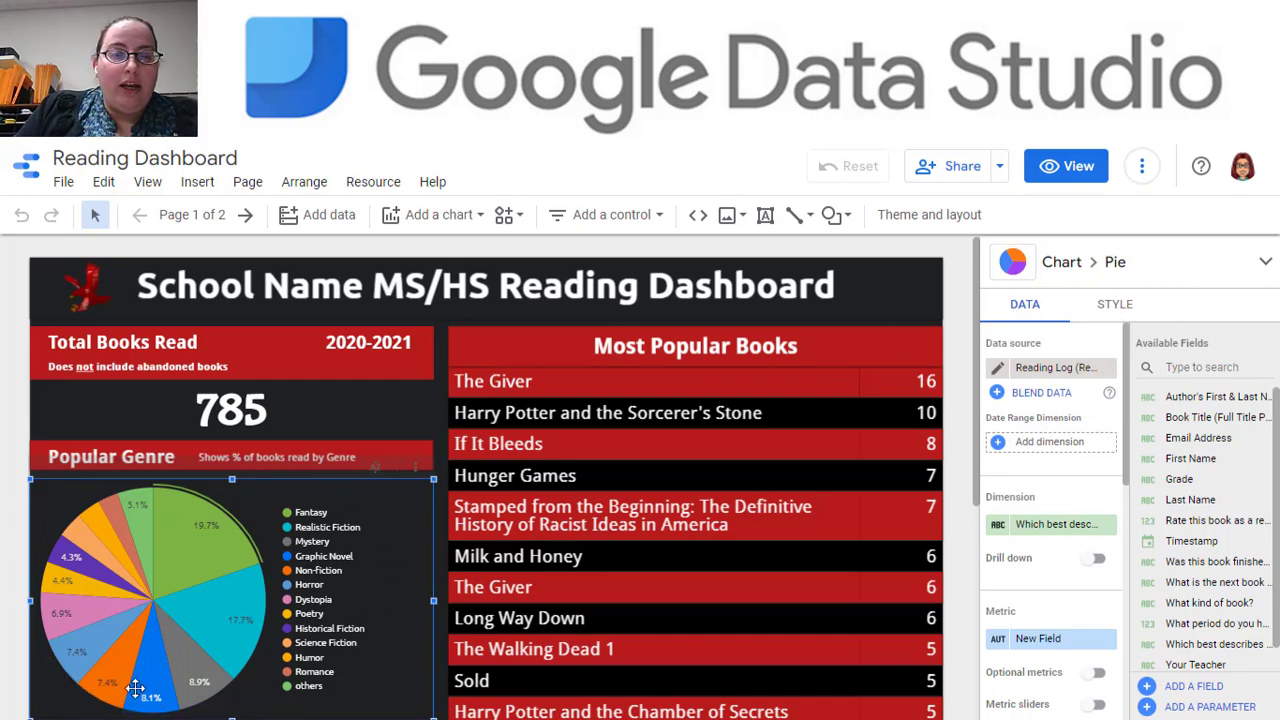
mouse_move(251, 669)
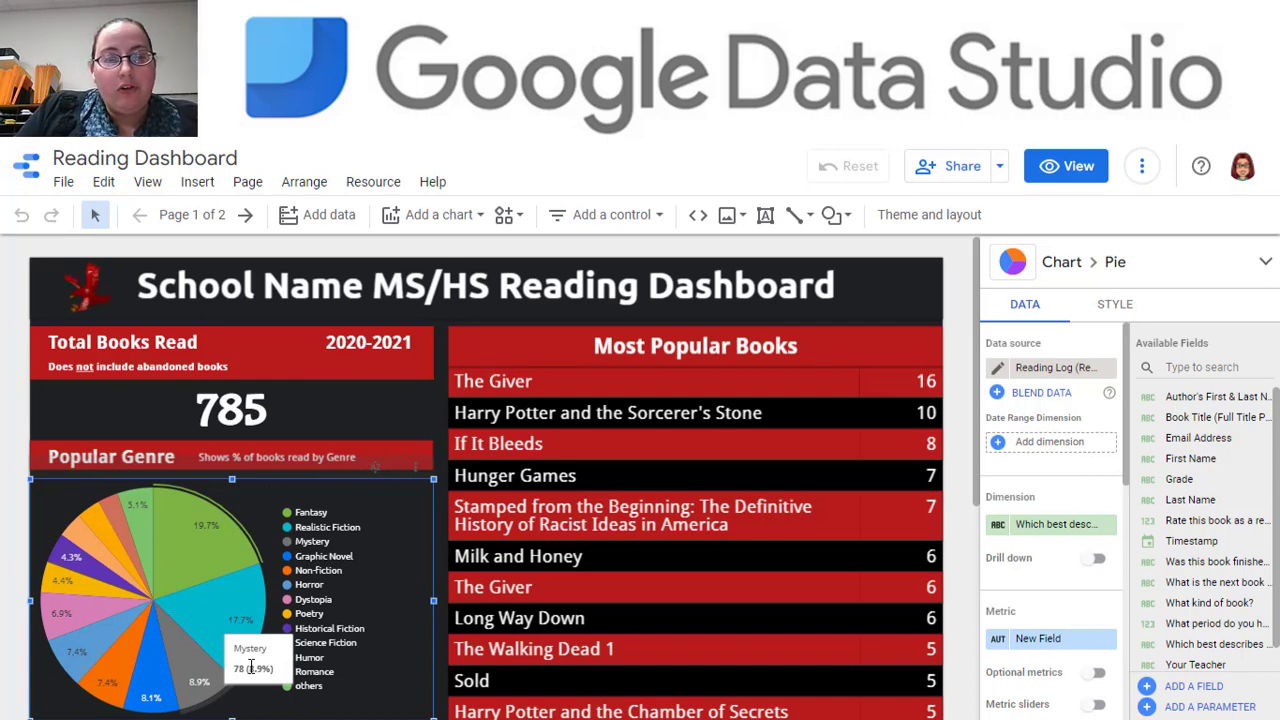
Step: Go to page 2 of the report and delete its table of book titles and record counts
click(245, 215)
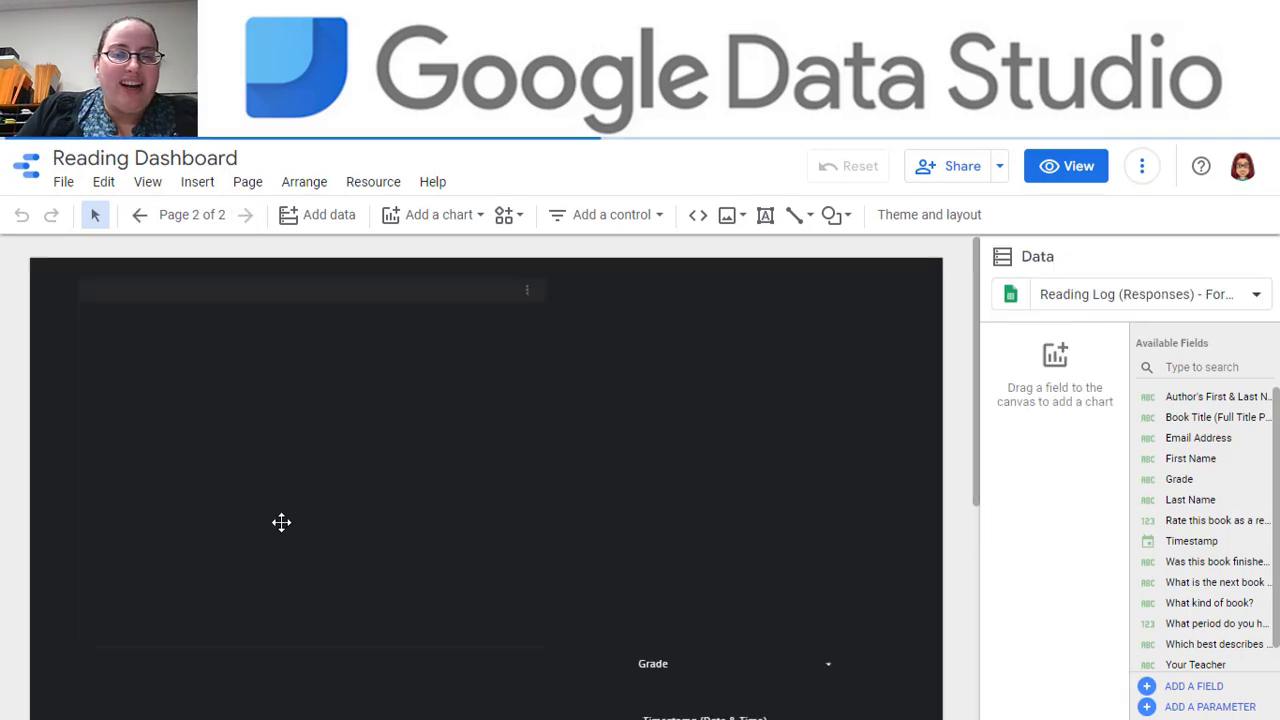
click(420, 505)
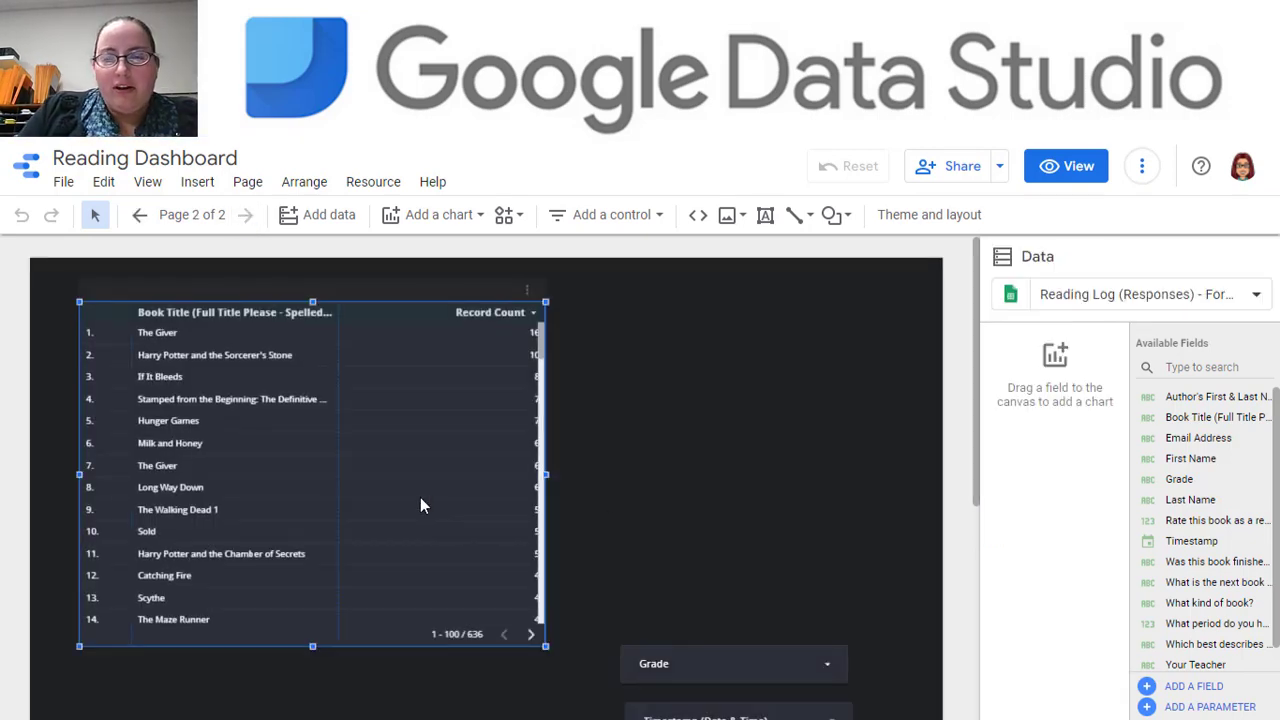
key(Delete)
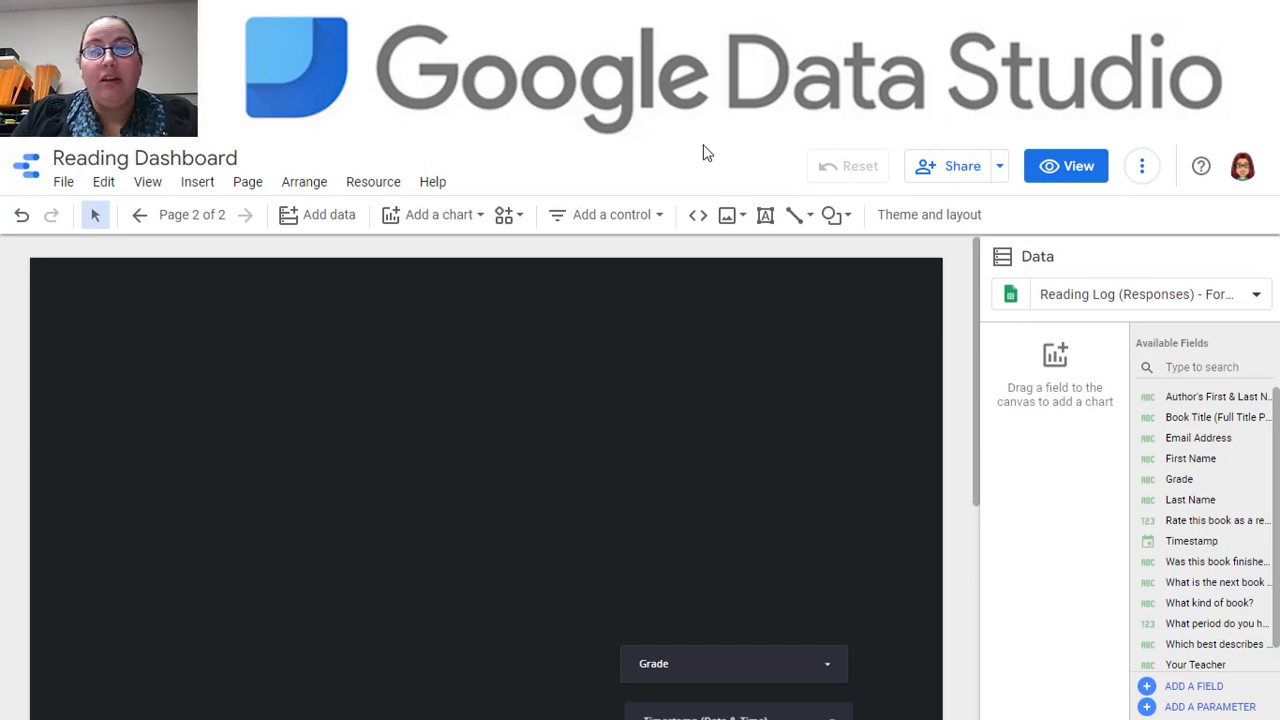
Step: Add a text box reading "Library Dashboard" in the upper part of page 2 and set its font size to 60px
click(766, 218)
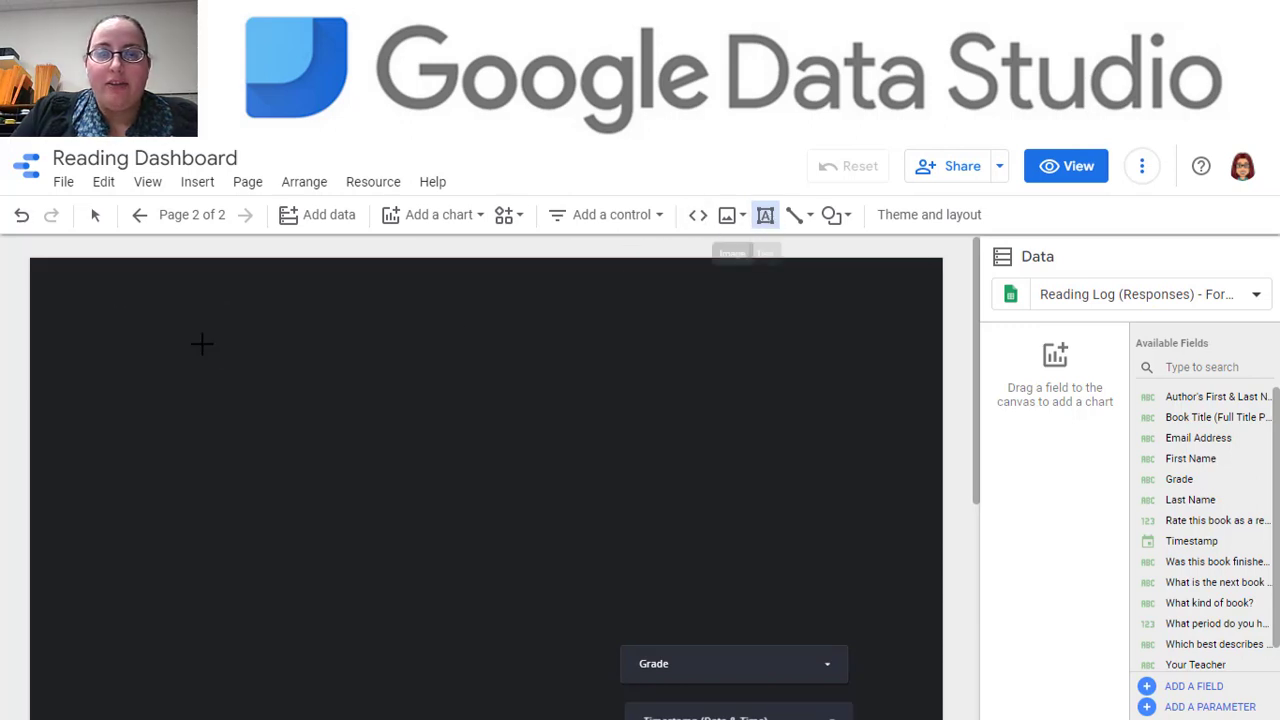
click(87, 302)
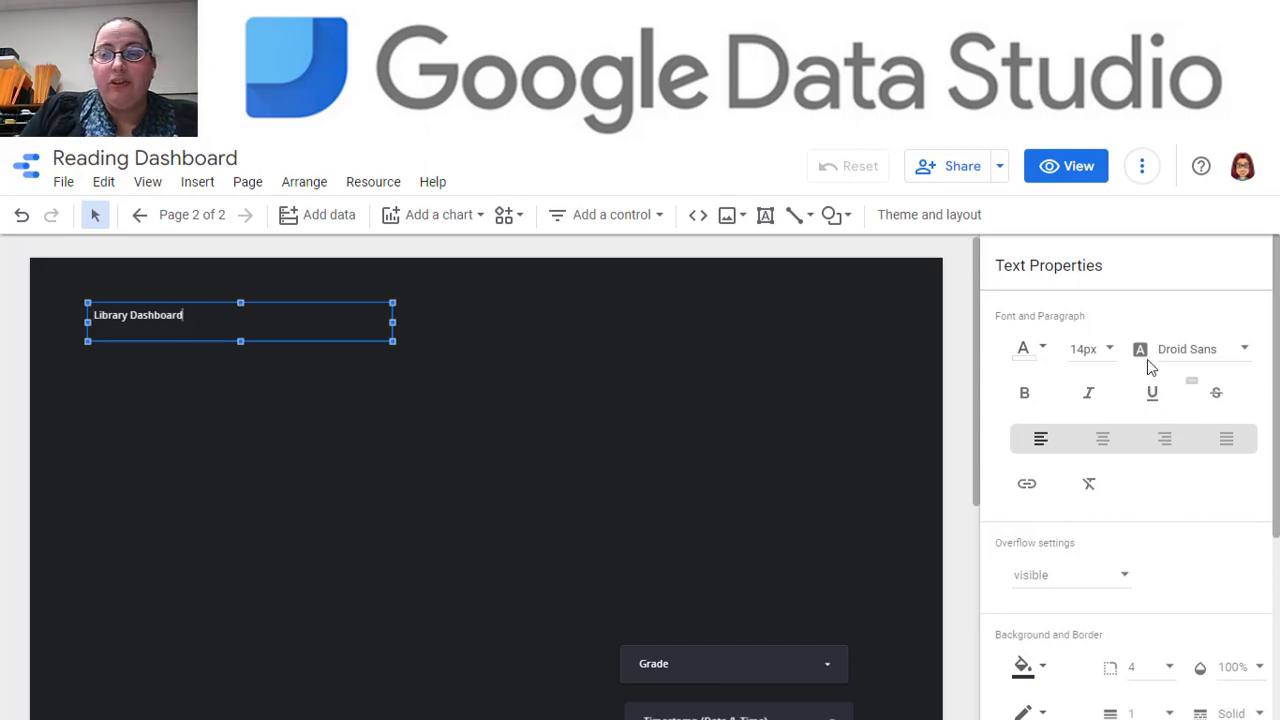
triple_click(267, 322)
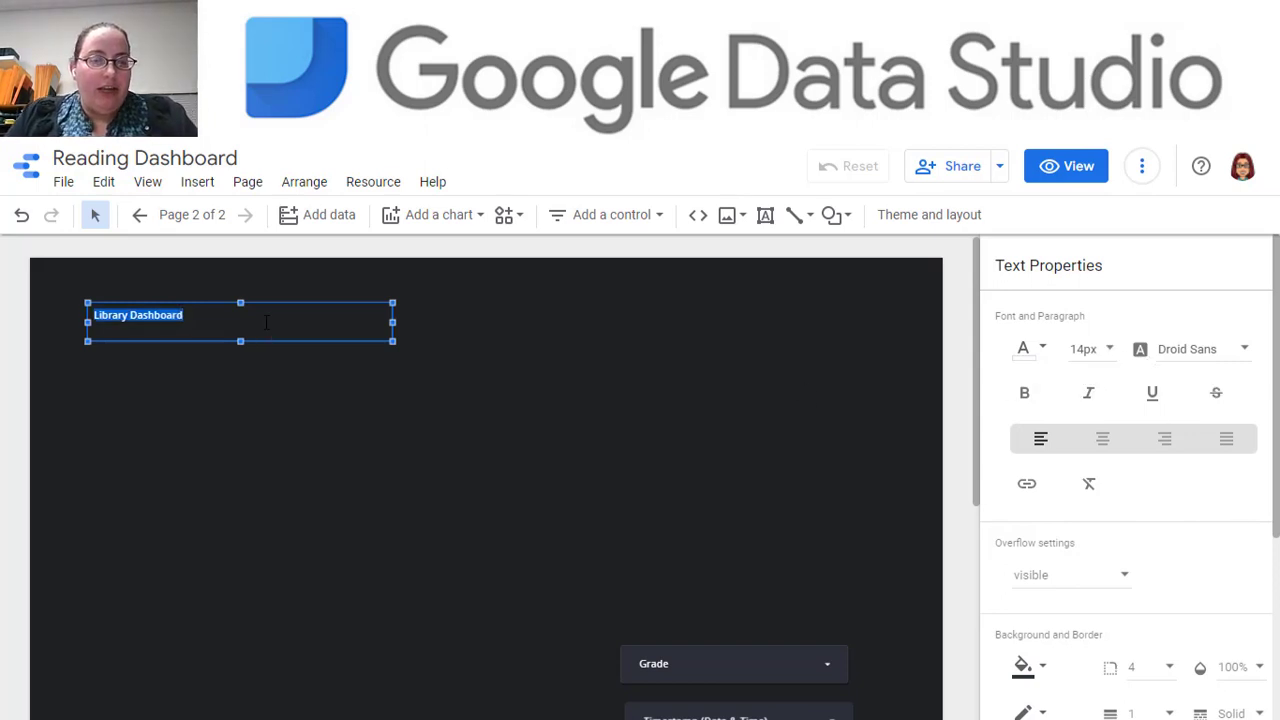
click(1107, 355)
scroll(1112, 440, down, 4)
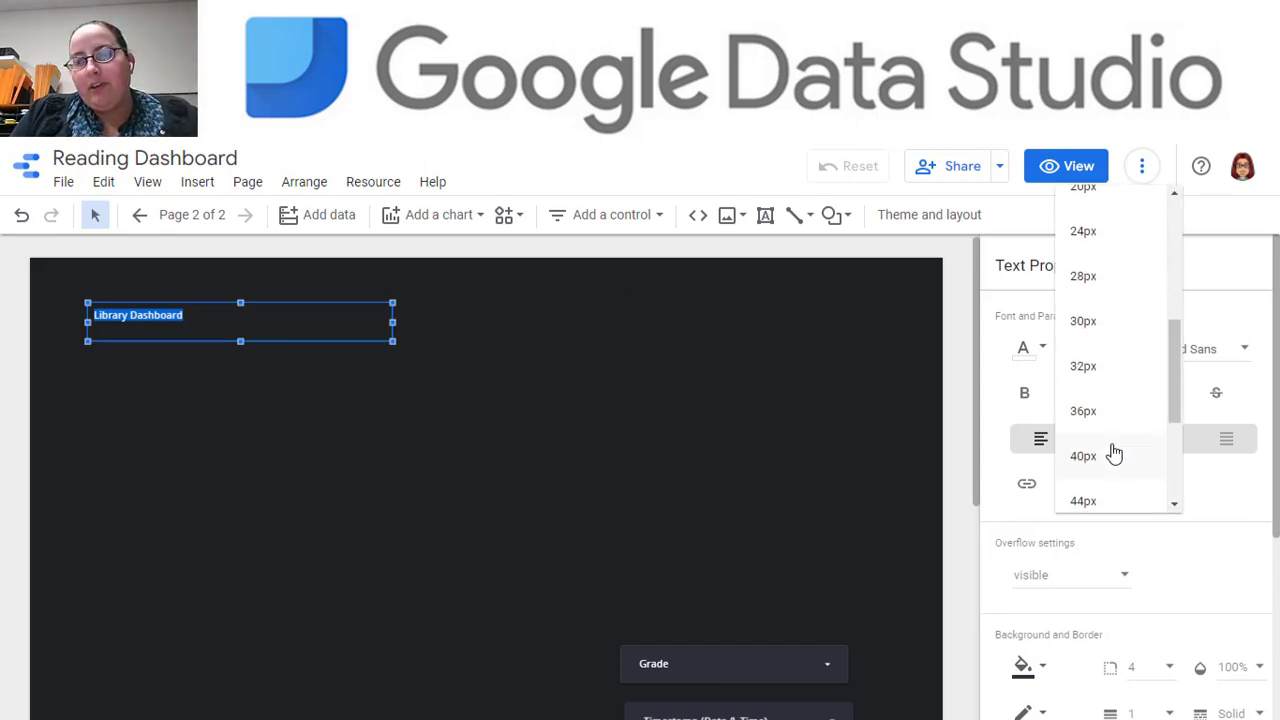
click(1097, 398)
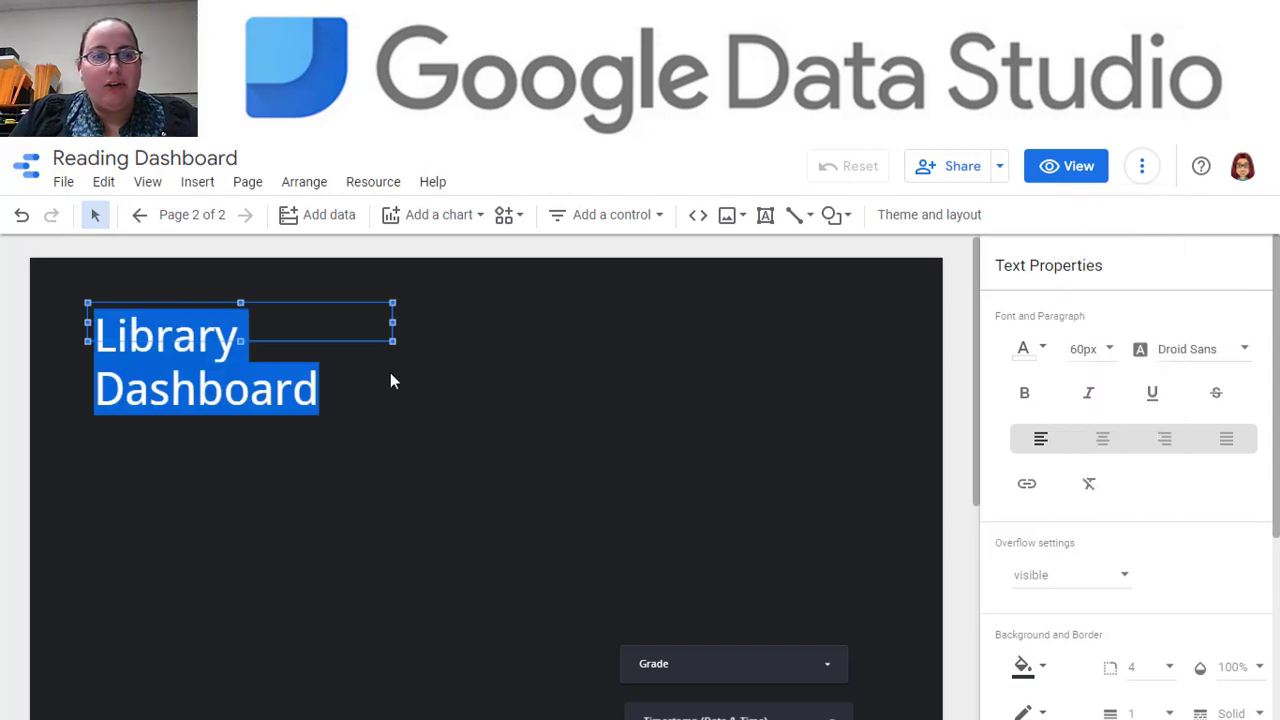
Step: Enlarge the title's text box so the text fits on one line, and set its font to Impact
drag(396, 323, 650, 350)
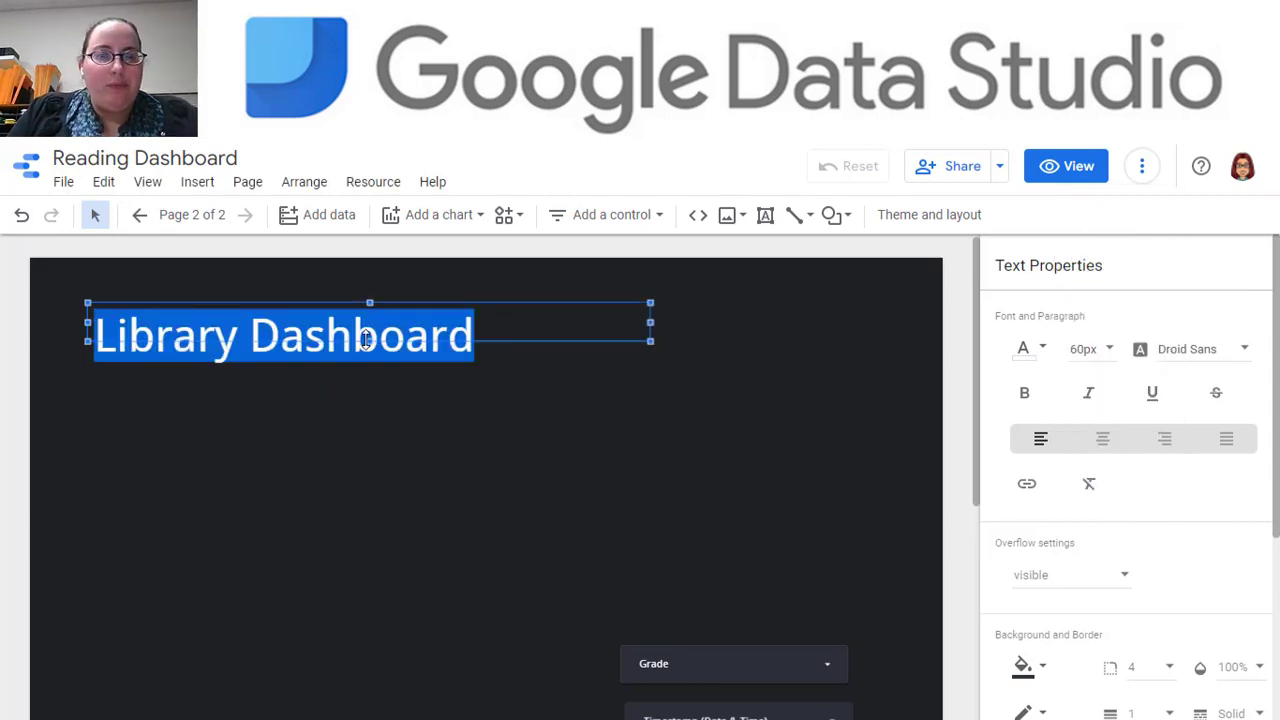
drag(366, 340, 369, 390)
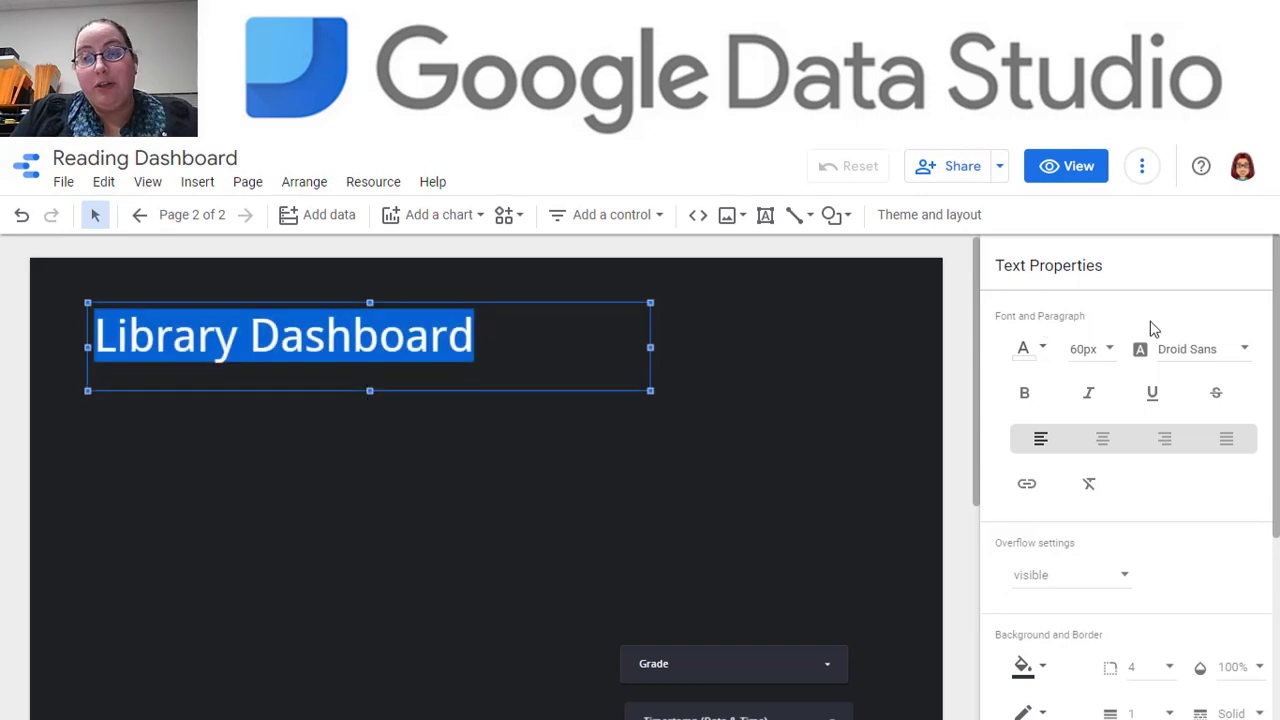
click(1175, 360)
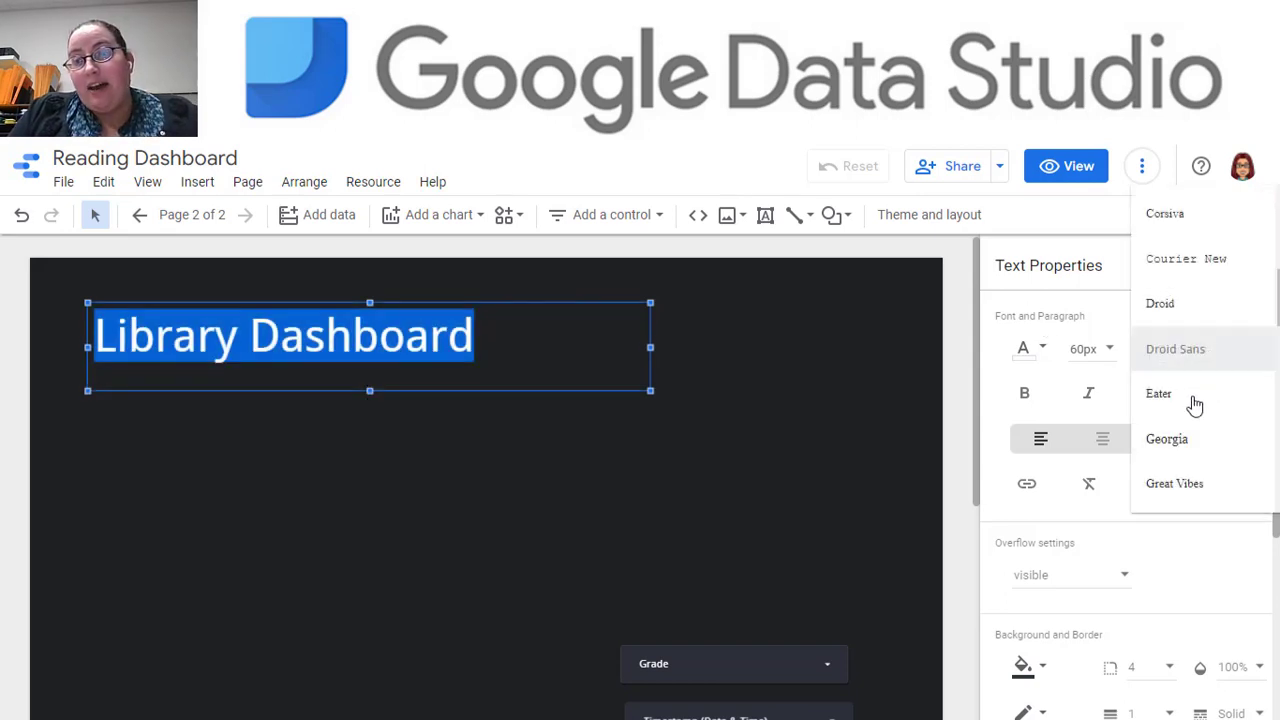
scroll(1192, 405, down, 2)
scroll(1192, 405, down, 3)
scroll(1192, 405, up, 1)
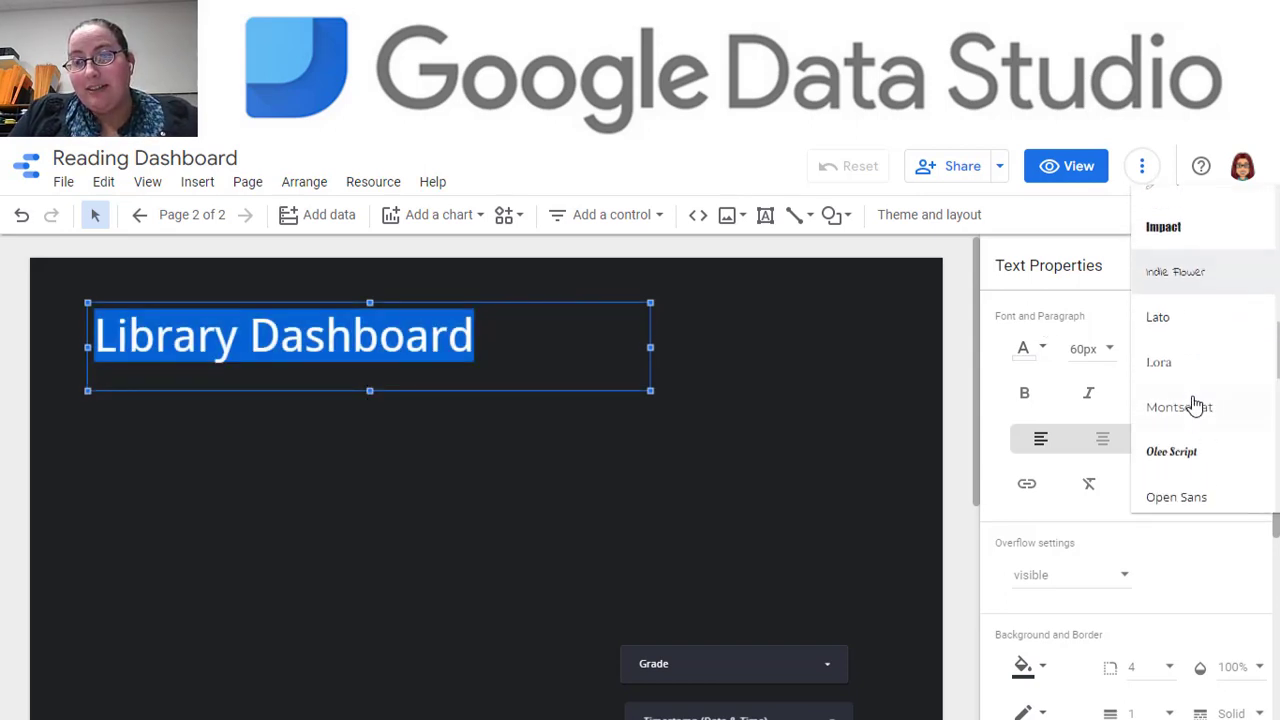
click(1178, 232)
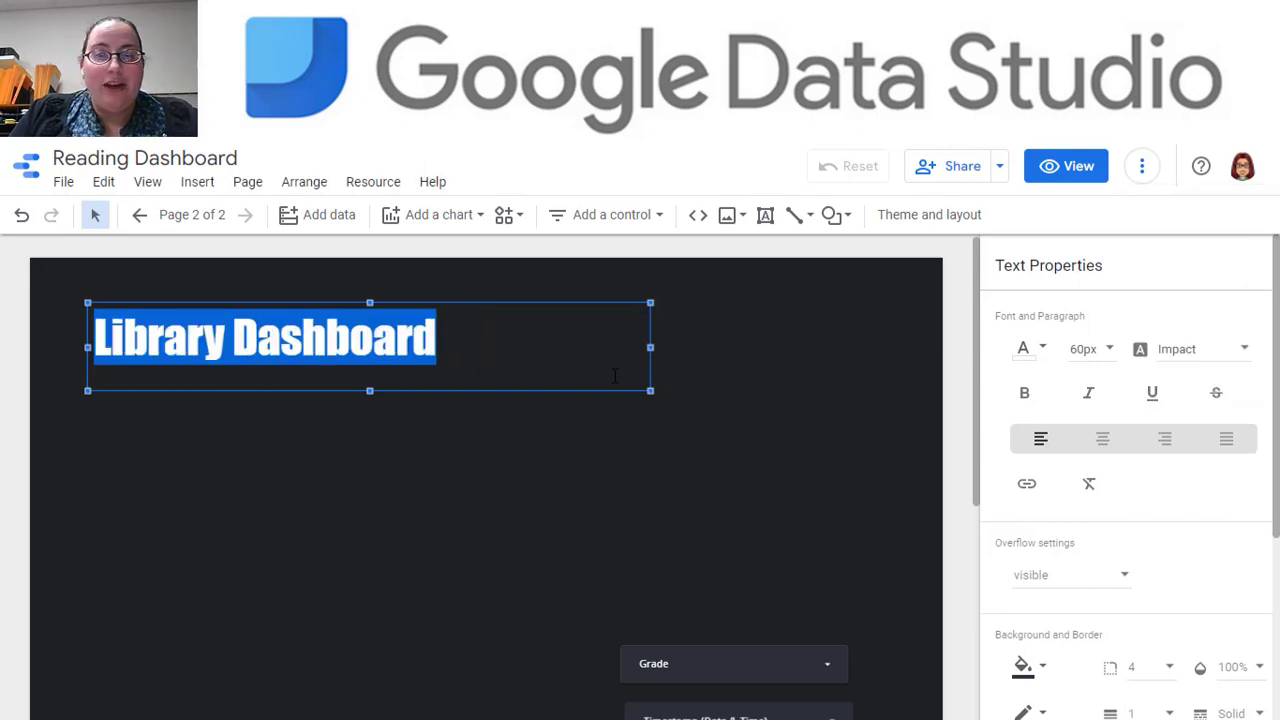
Step: Narrow the Library Dashboard text box to fit its text and move it closer to the page's upper edge
drag(650, 347, 458, 347)
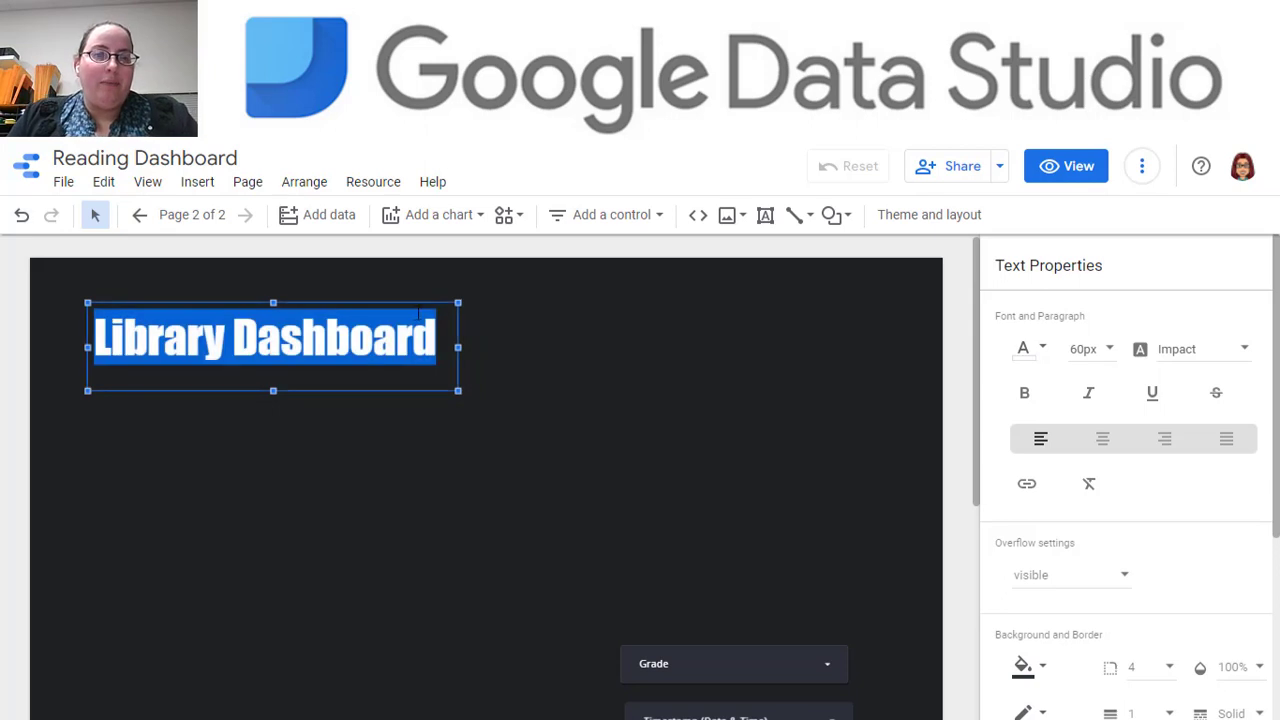
drag(415, 304, 484, 277)
click(138, 330)
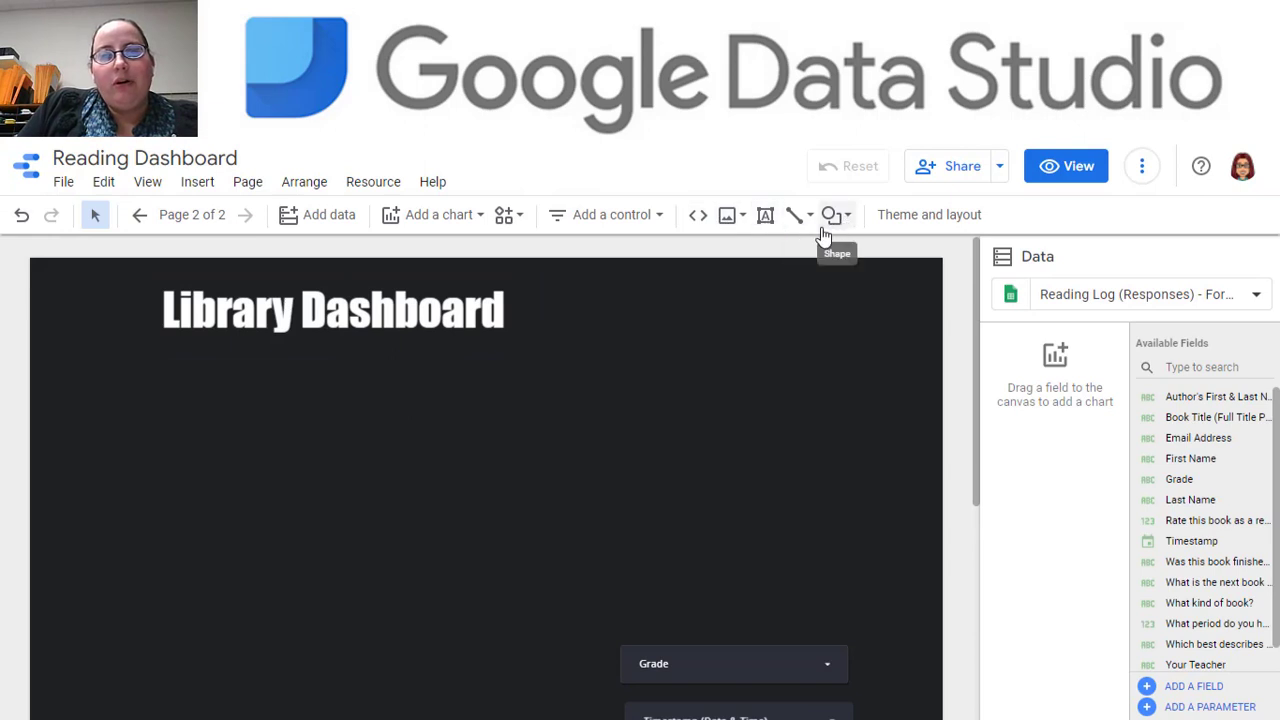
Step: Insert the Logo_2203 (1) image from the computer onto page 2
click(731, 218)
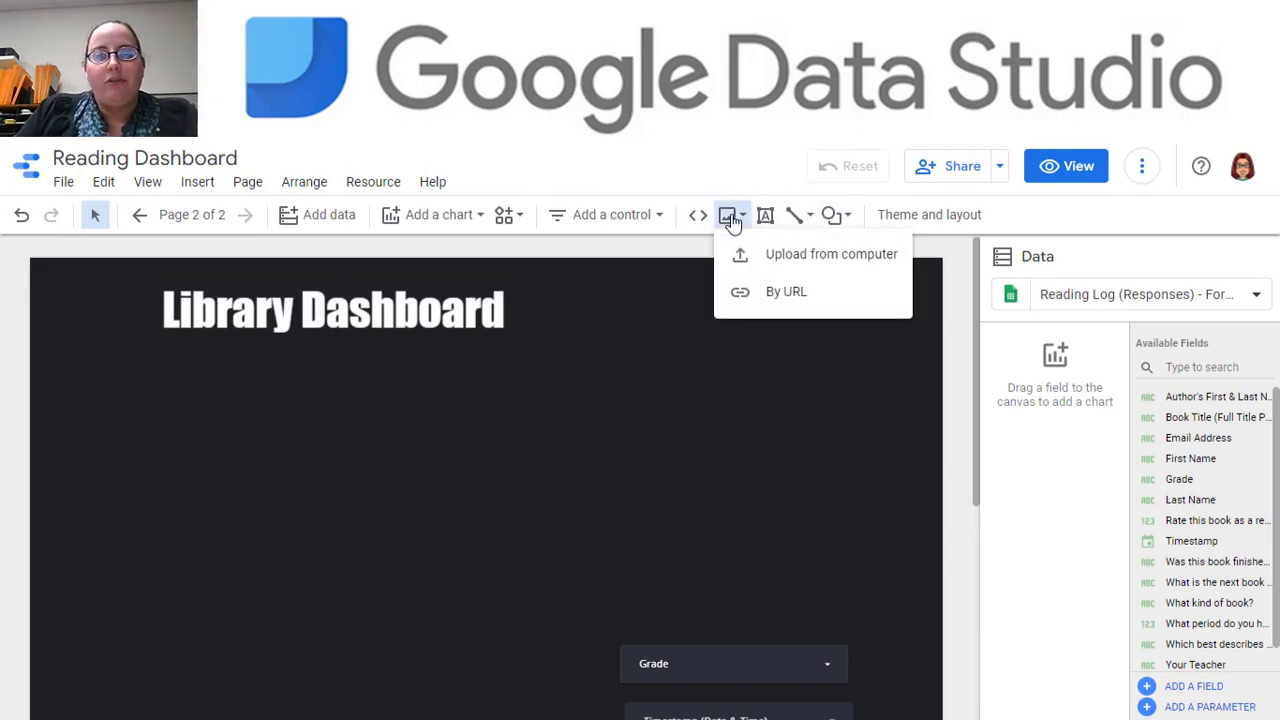
click(786, 261)
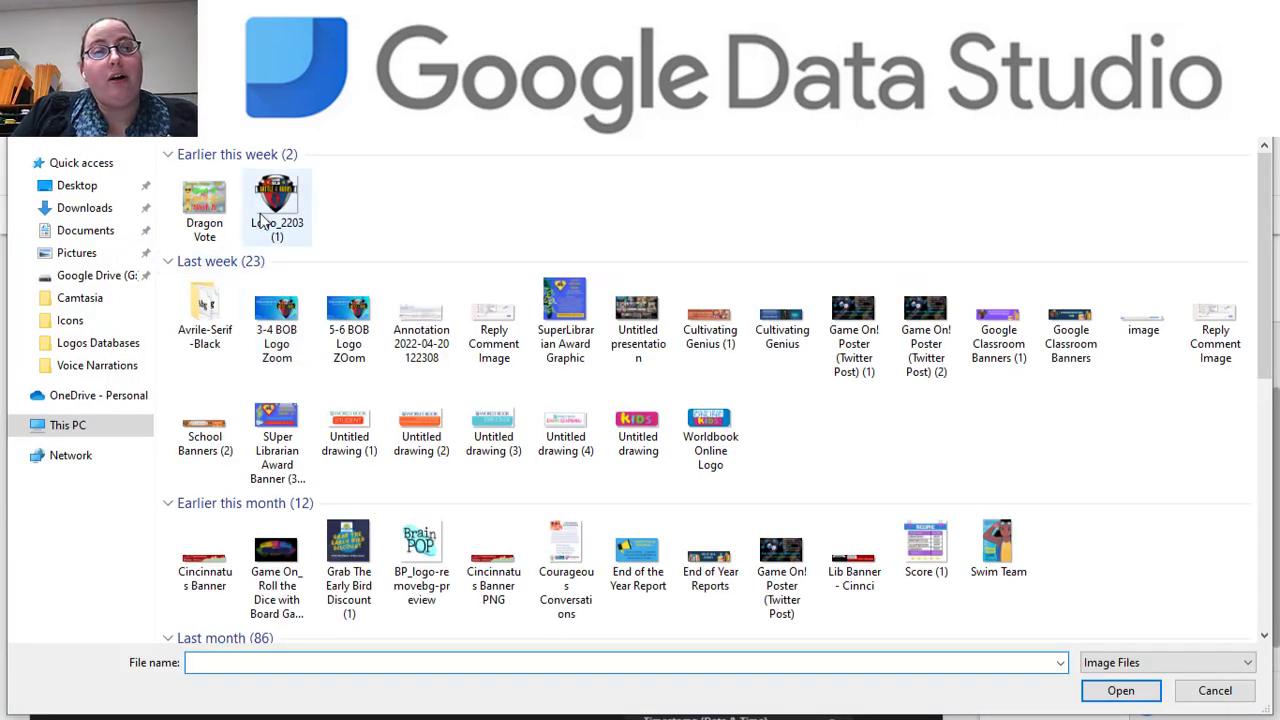
double_click(262, 220)
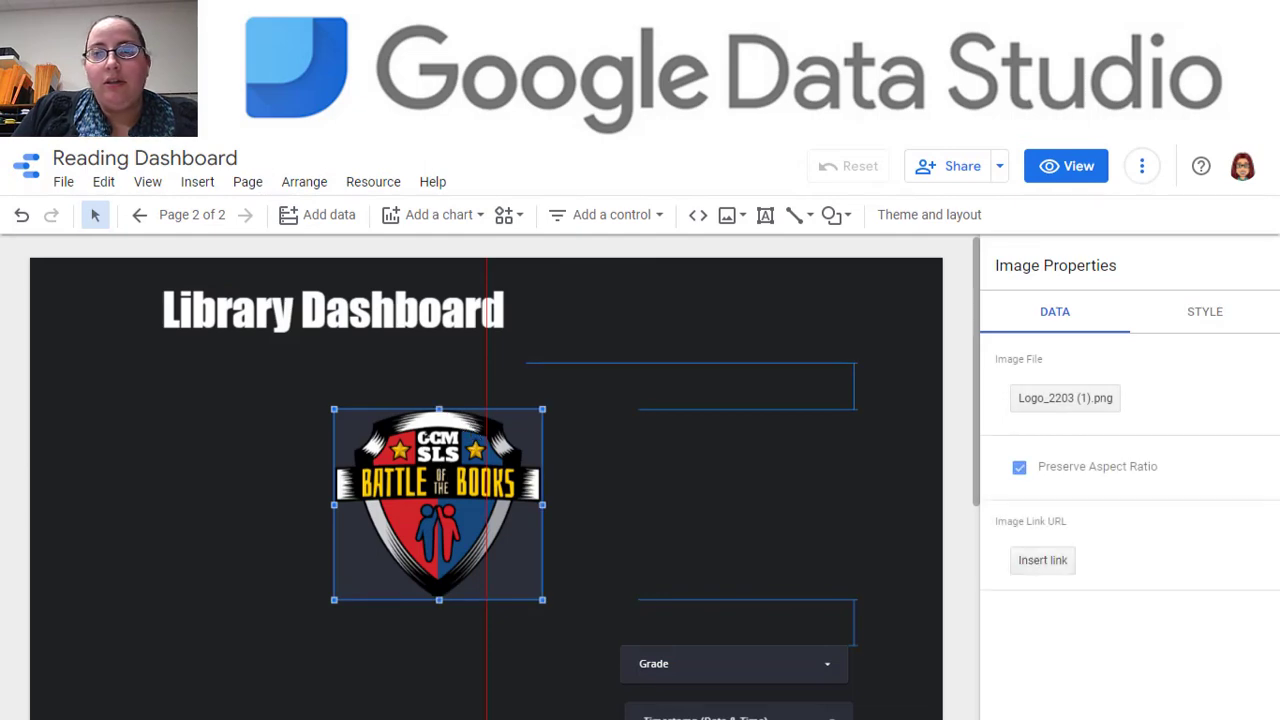
Step: Open images.google.com in a new browser tab
key(ctrl+t)
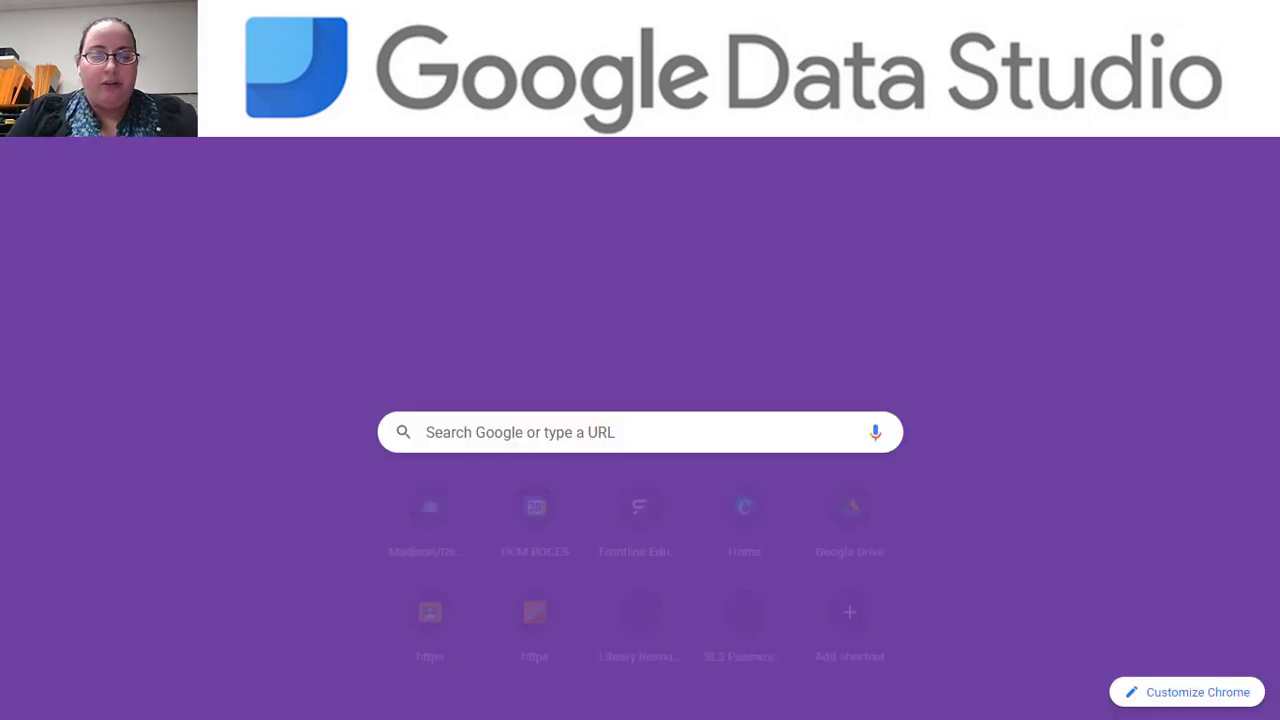
text(goog)
key(BackSpace)
key(BackSpace)
key(BackSpace)
key(BackSpace)
text(images.go)
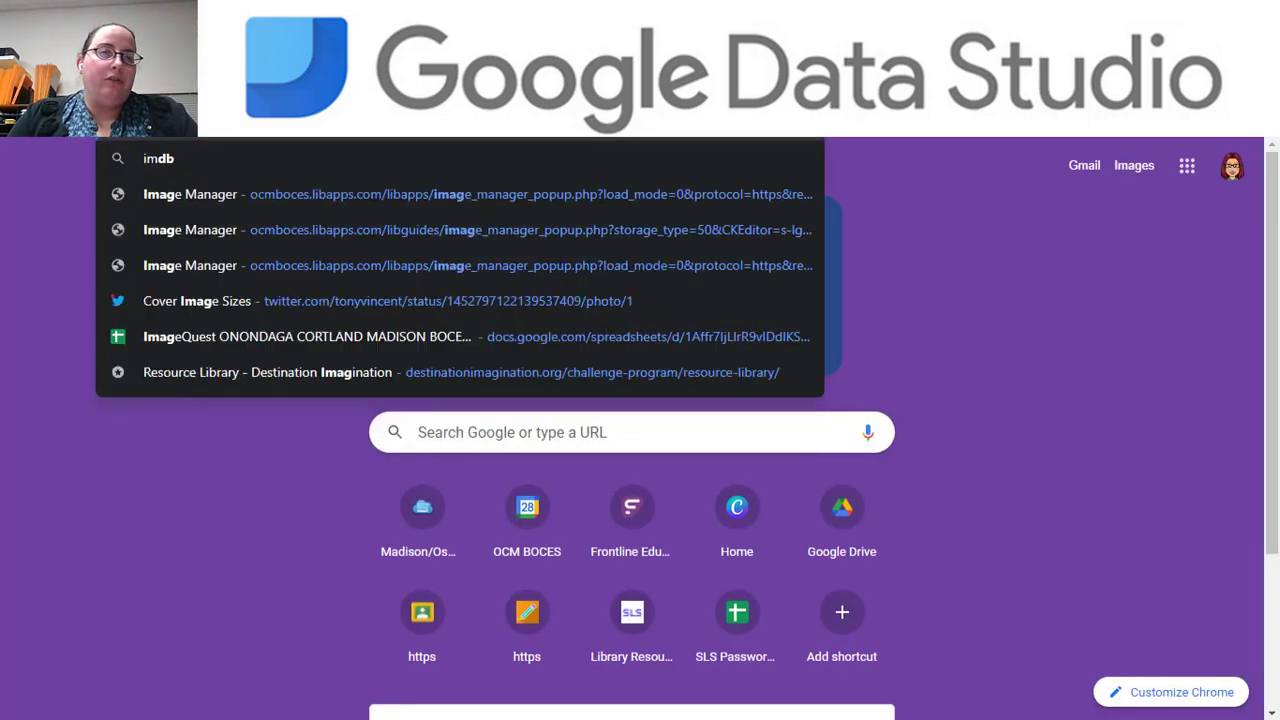
text(ogle.com)
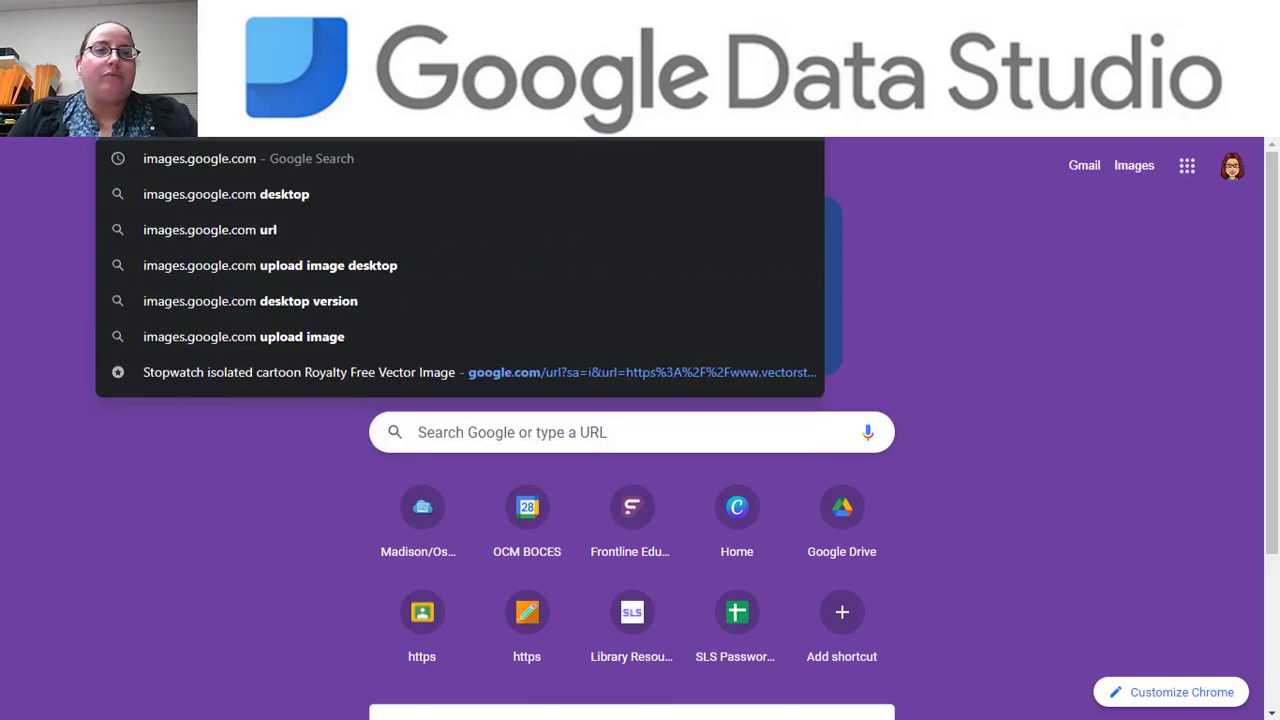
key(Return)
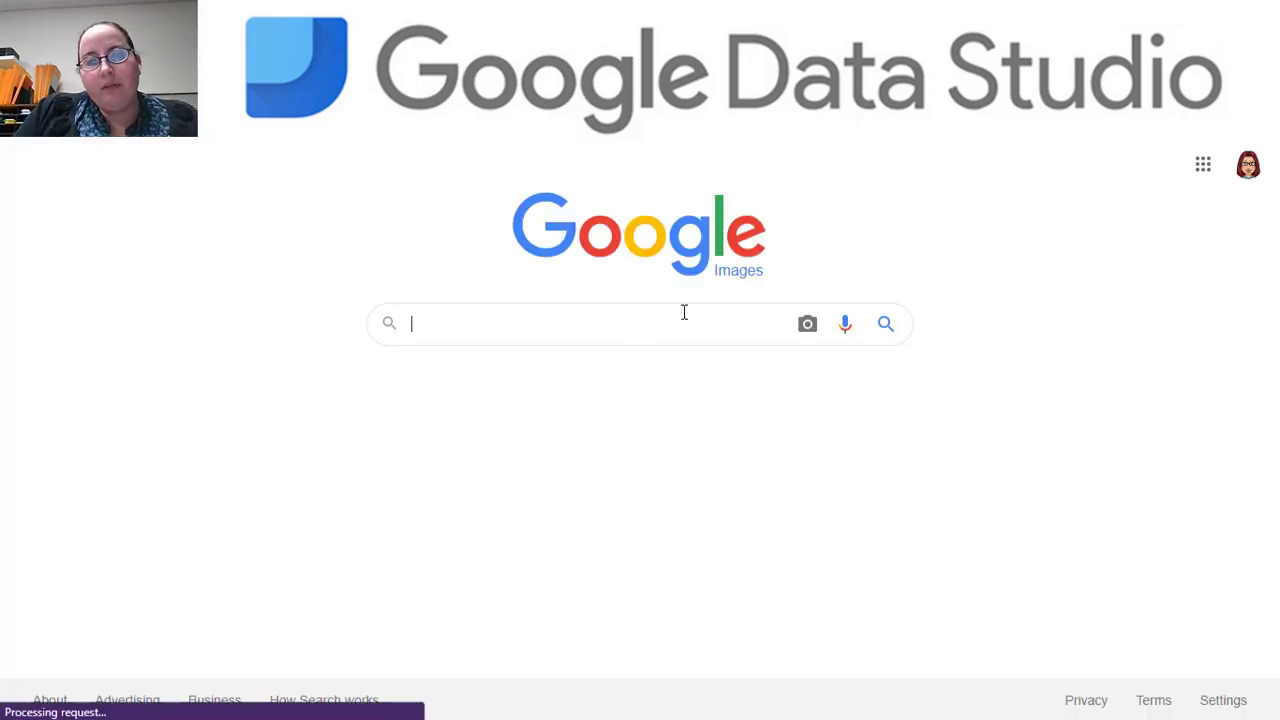
Step: Search Google Images for penguin and filter the results by usage rights to Creative Commons licenses
text(penguin)
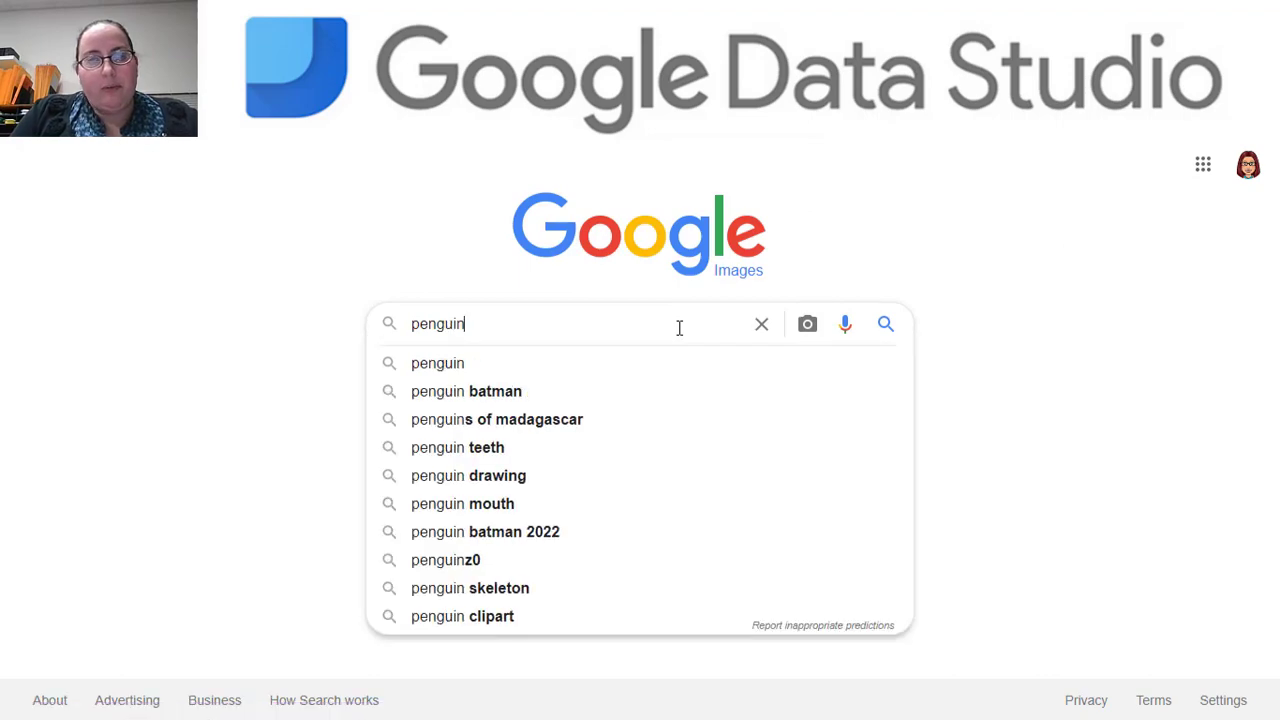
key(Return)
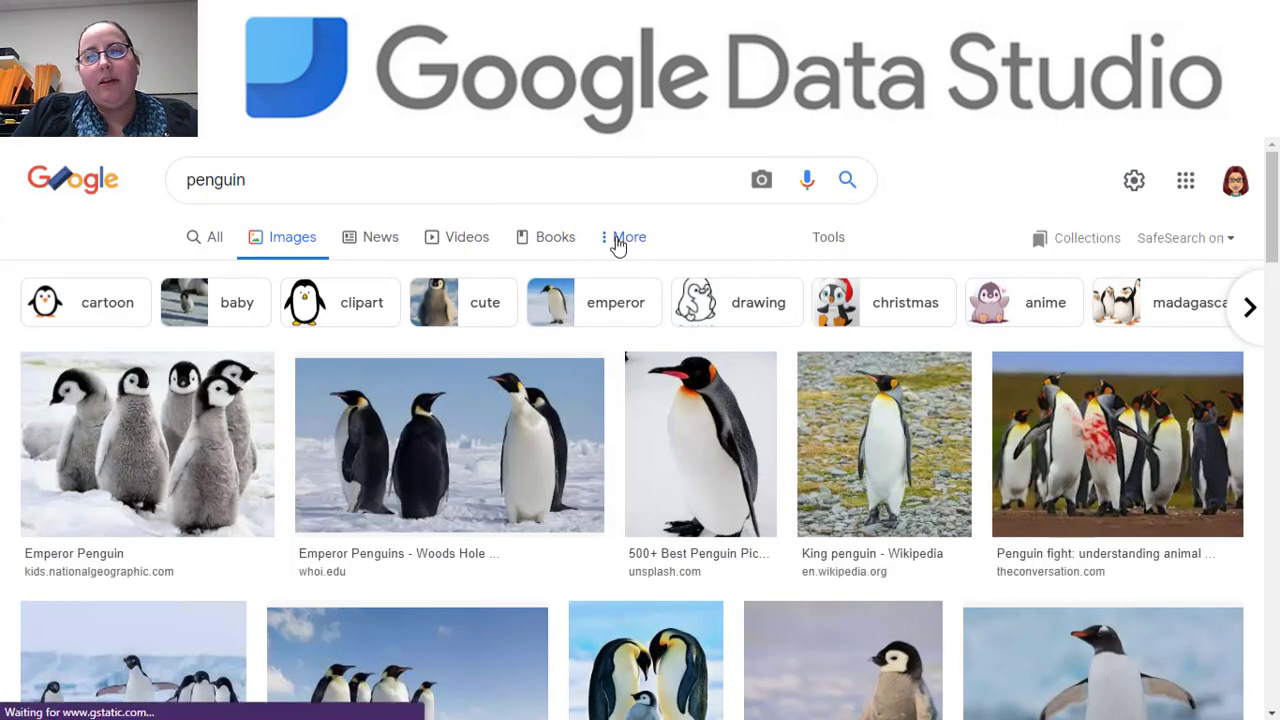
click(618, 243)
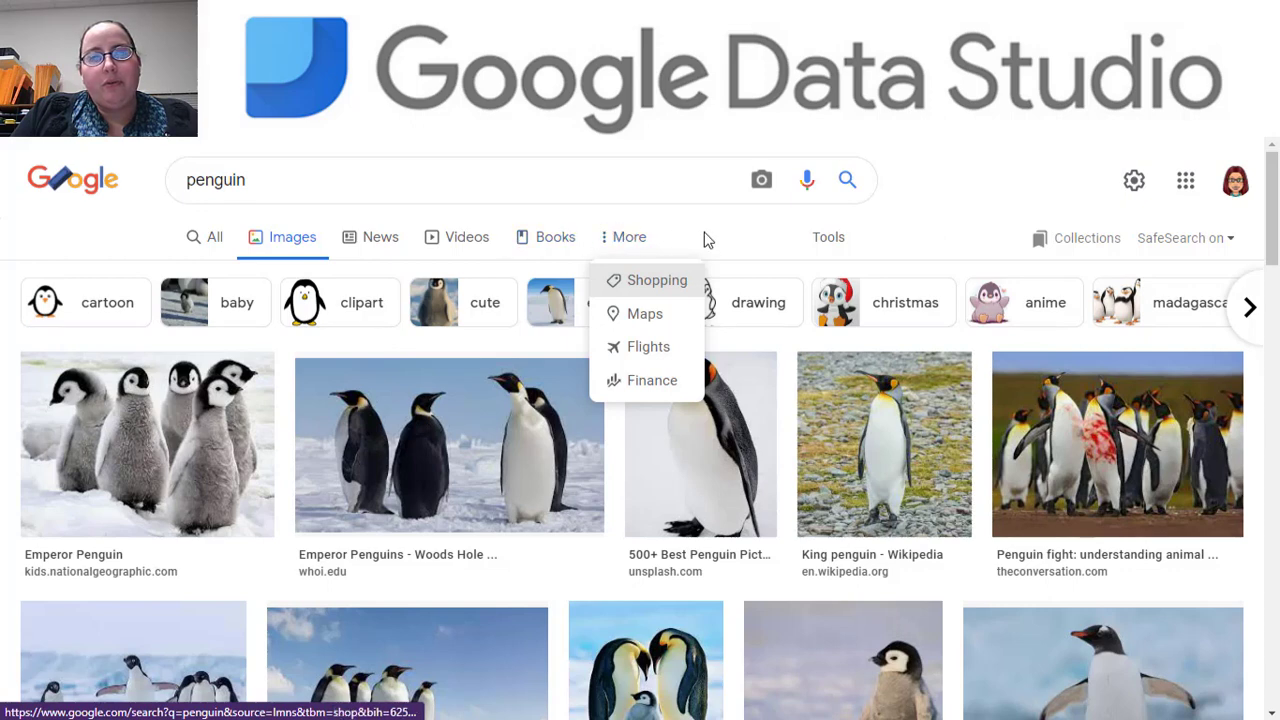
click(828, 245)
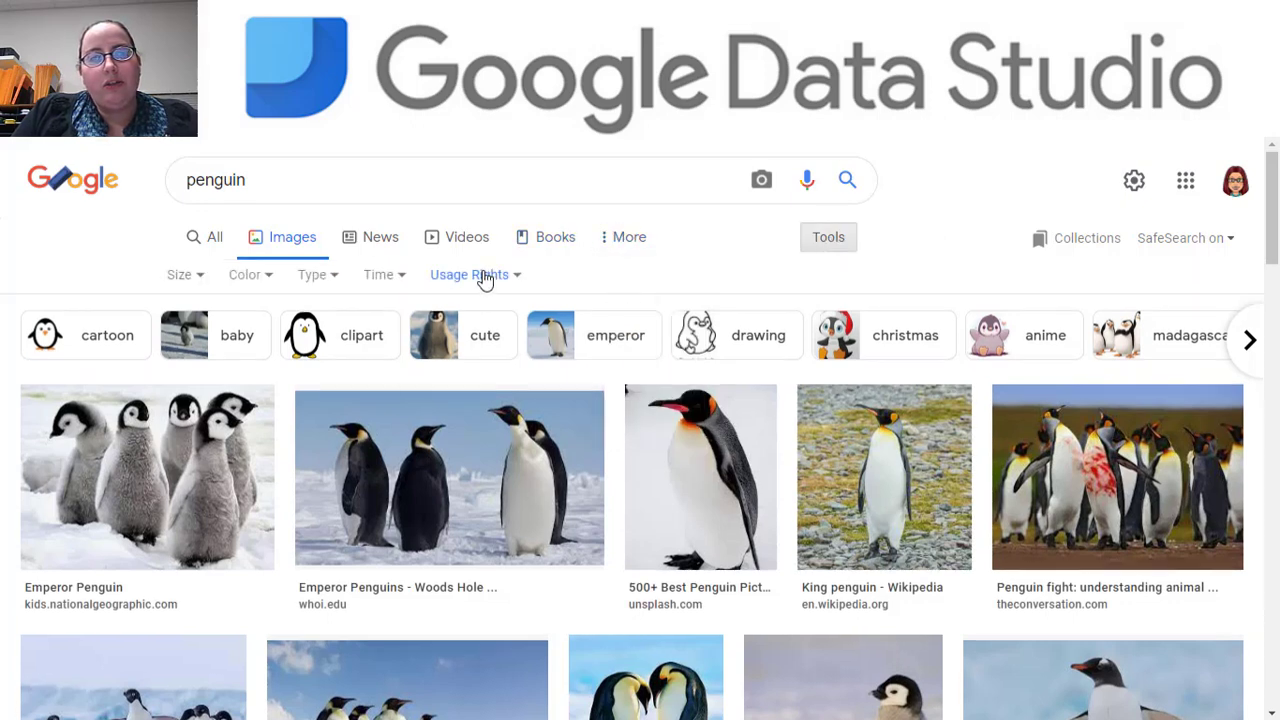
click(482, 276)
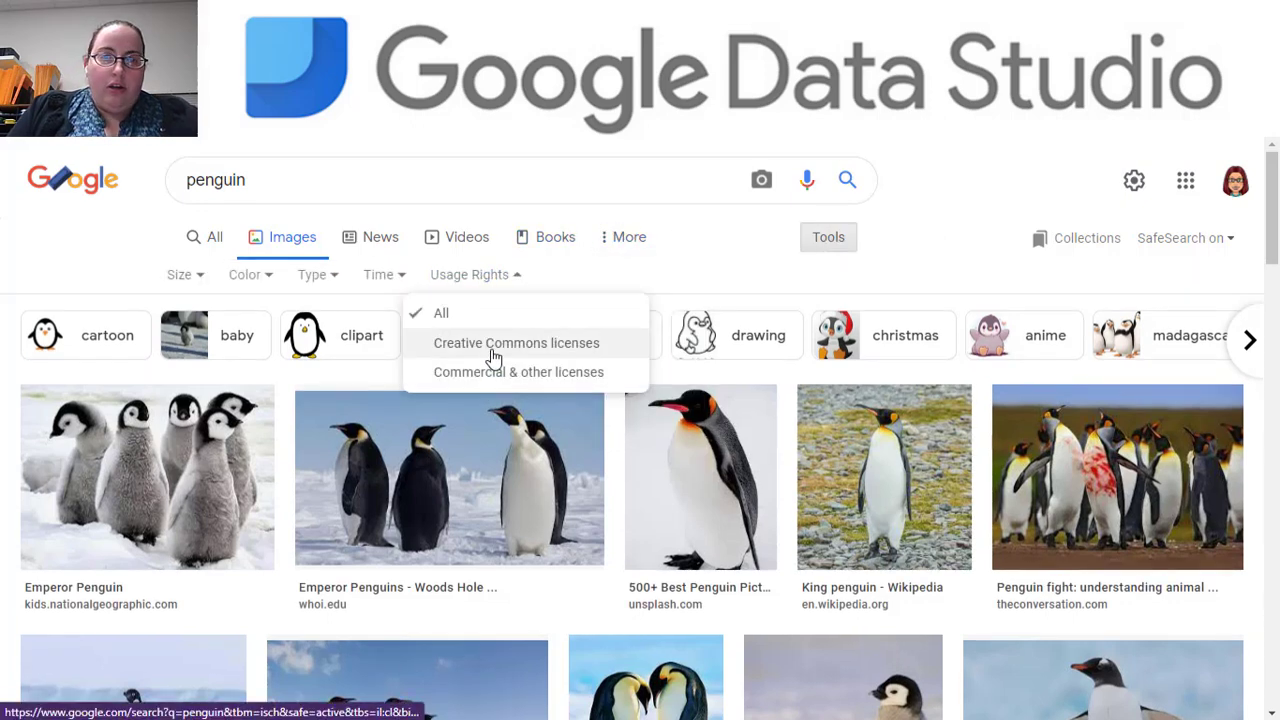
click(495, 345)
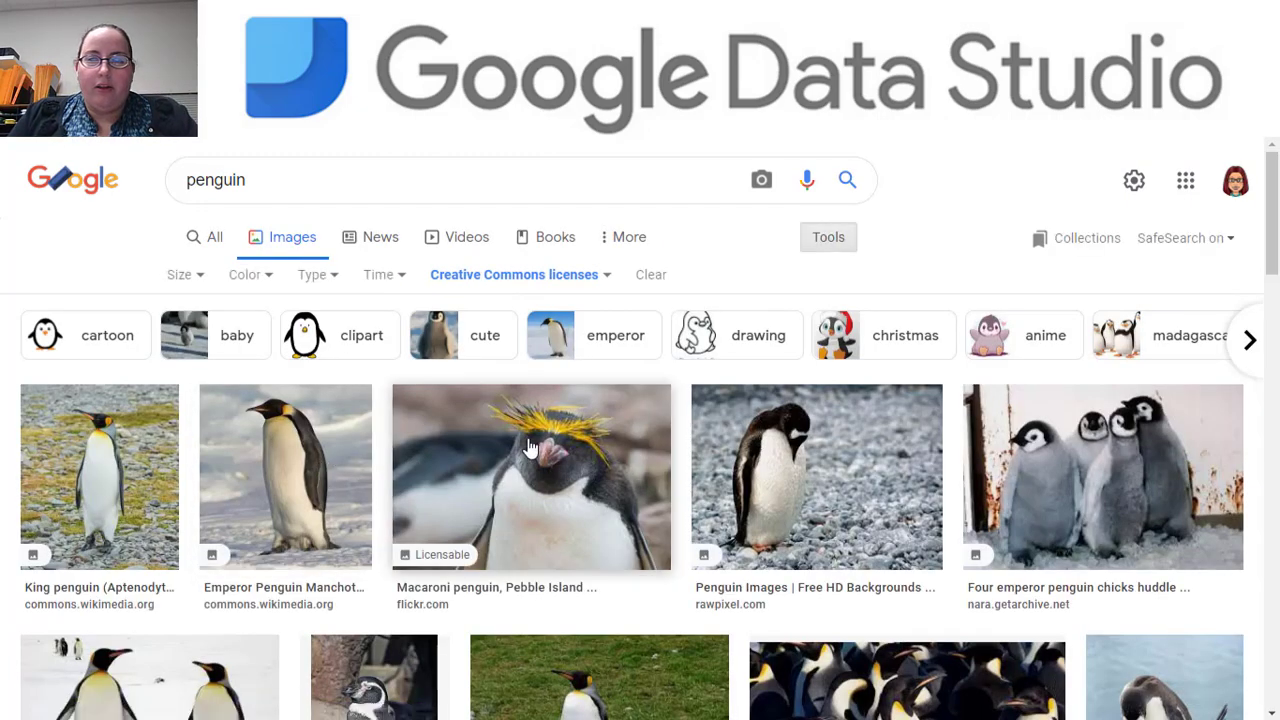
Step: Open the Macaroni penguin result from Flickr and copy its image address
click(574, 488)
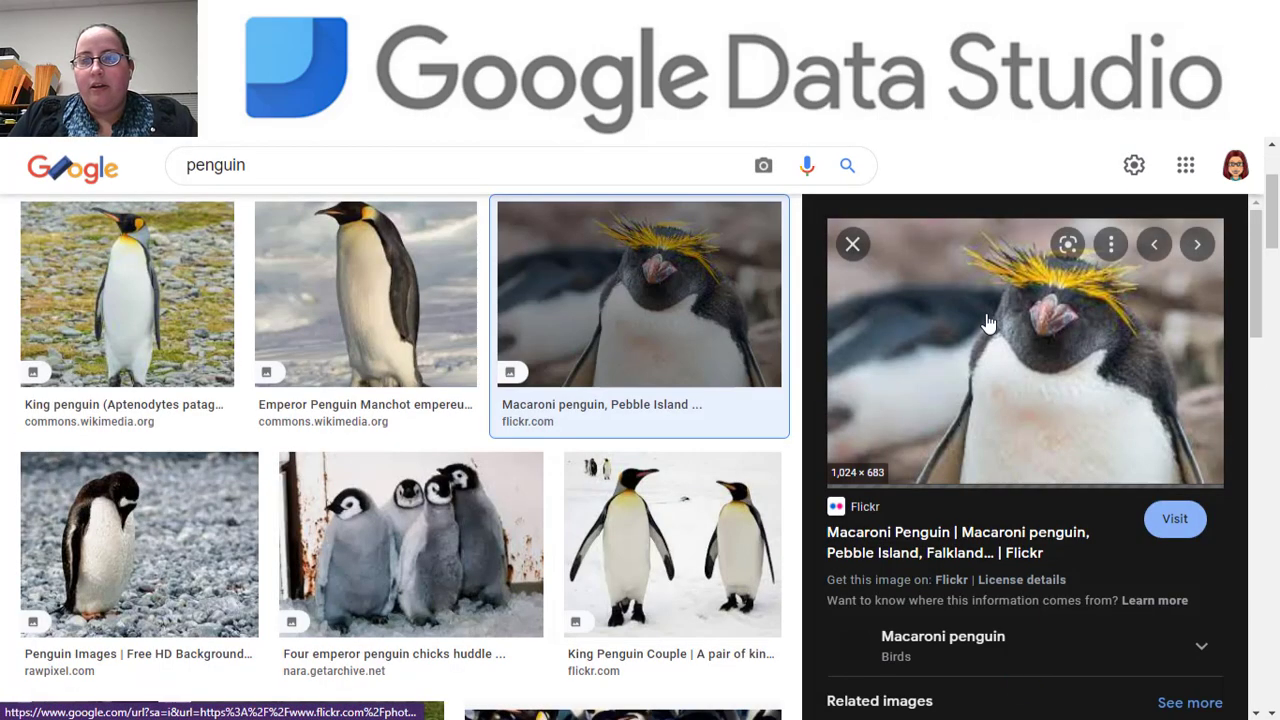
right_click(987, 322)
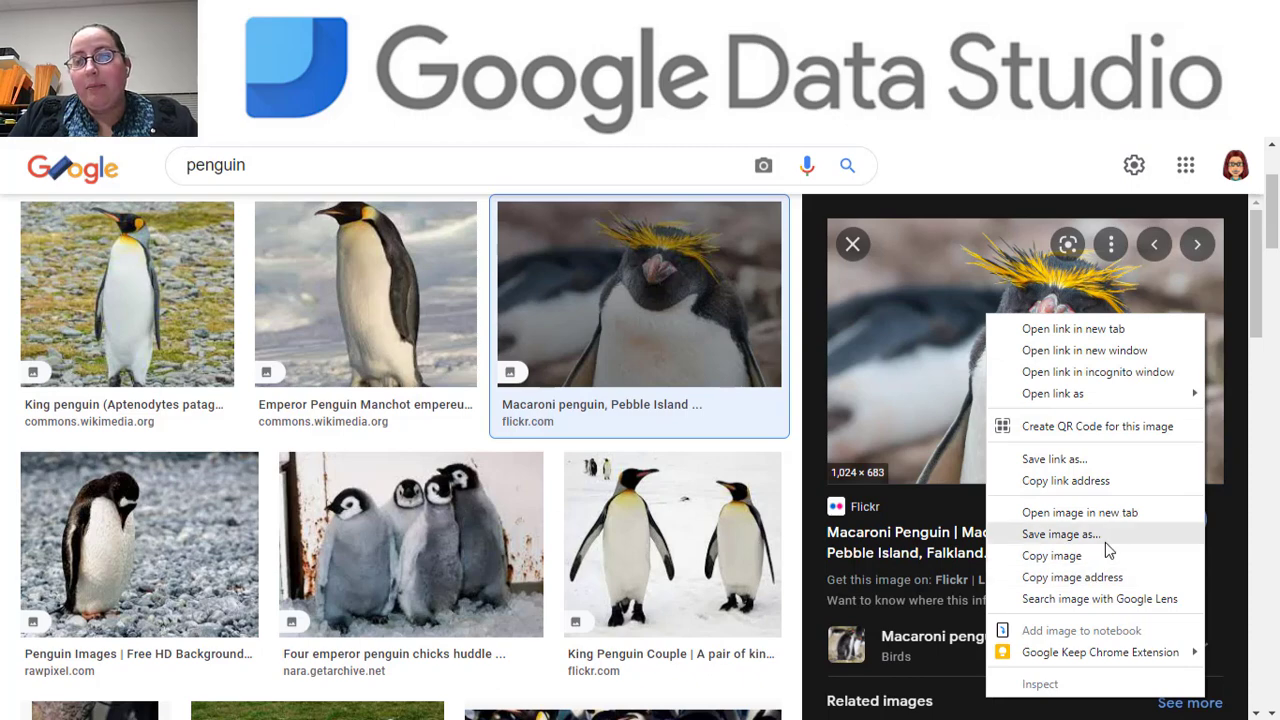
click(1106, 584)
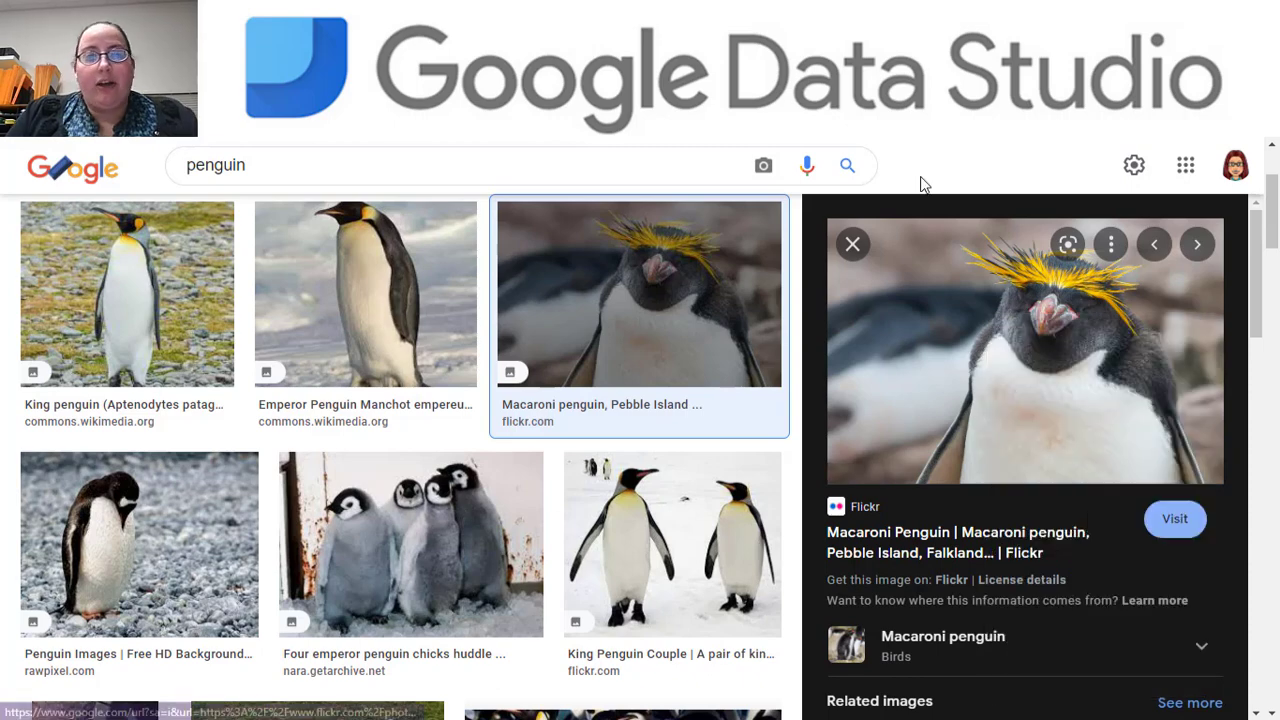
Step: Return to the Reading Dashboard report and insert the penguin picture onto page 2 by its copied URL
click(885, 100)
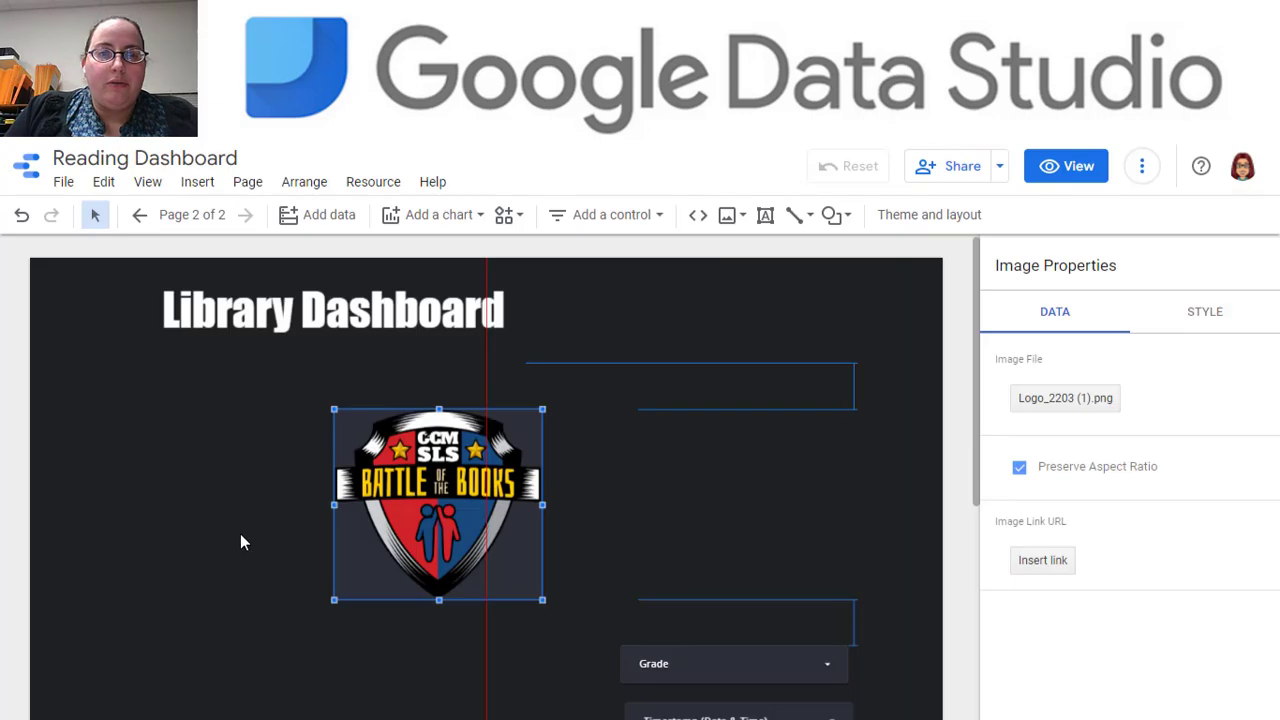
click(200, 517)
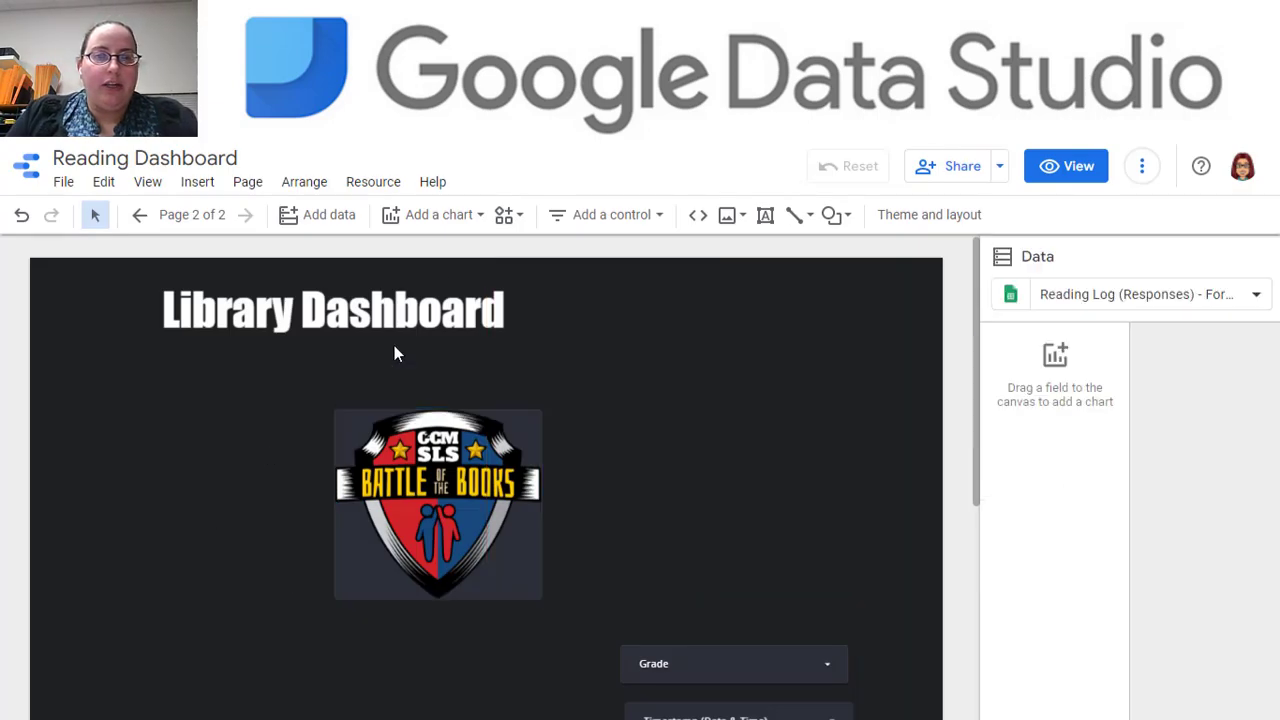
click(743, 217)
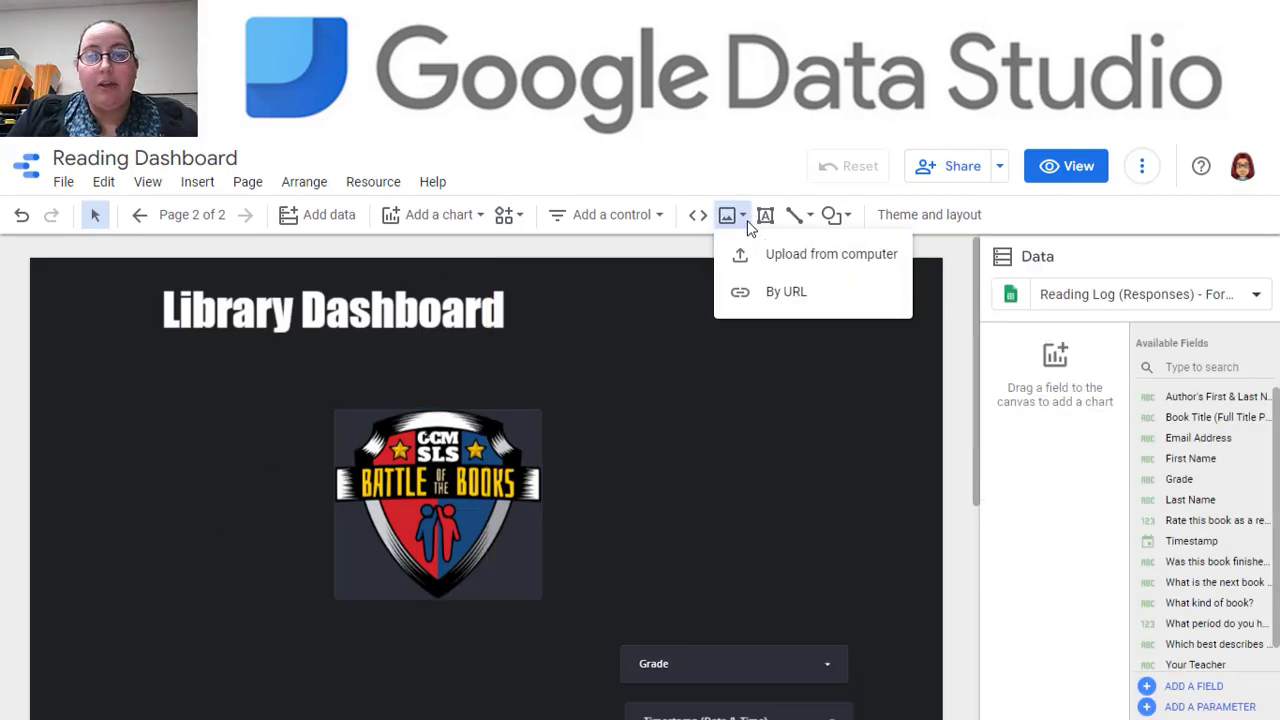
click(766, 295)
click(586, 426)
key(ctrl+v)
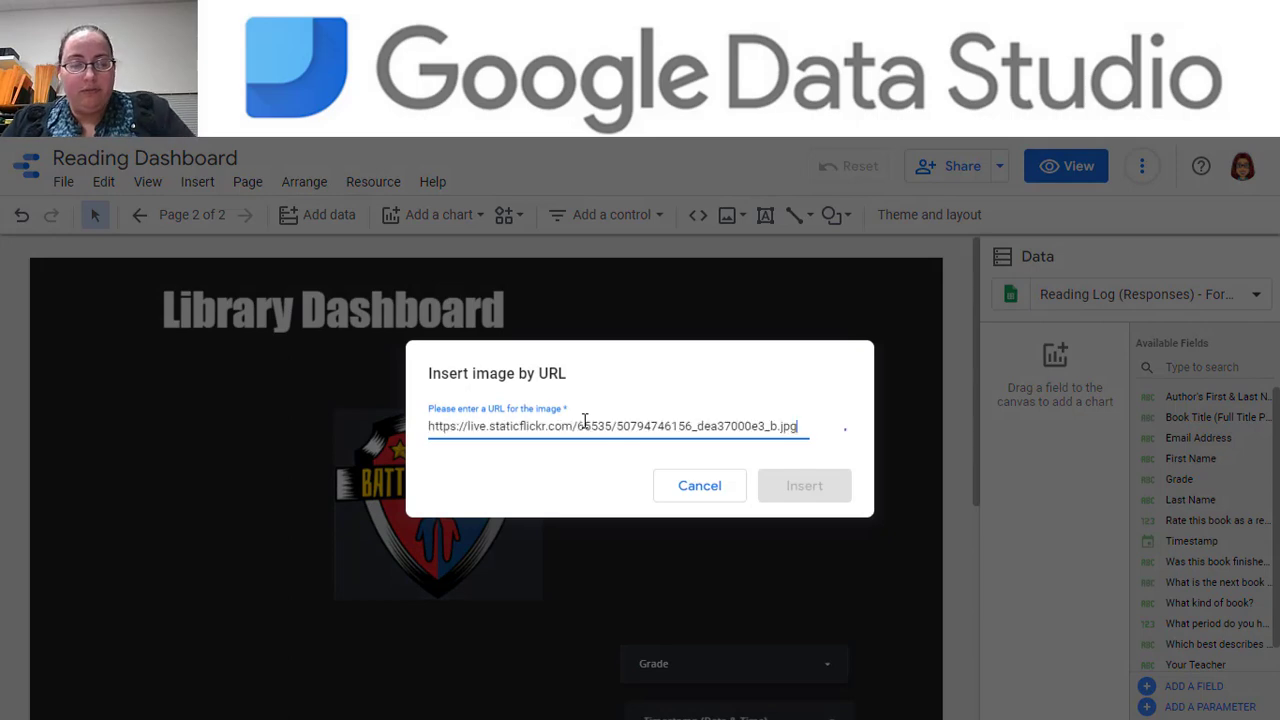
click(805, 487)
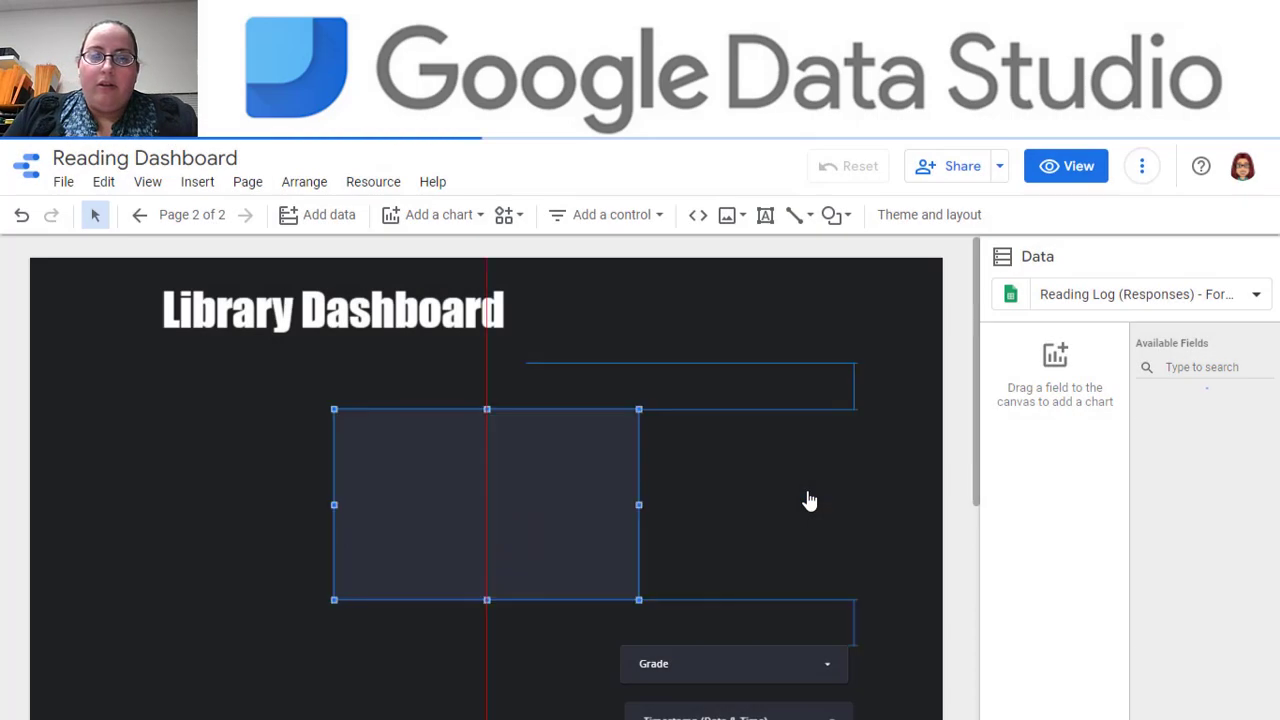
Step: Shrink the penguin image to a small thumbnail and place it just before the Library Dashboard title
drag(488, 474, 249, 426)
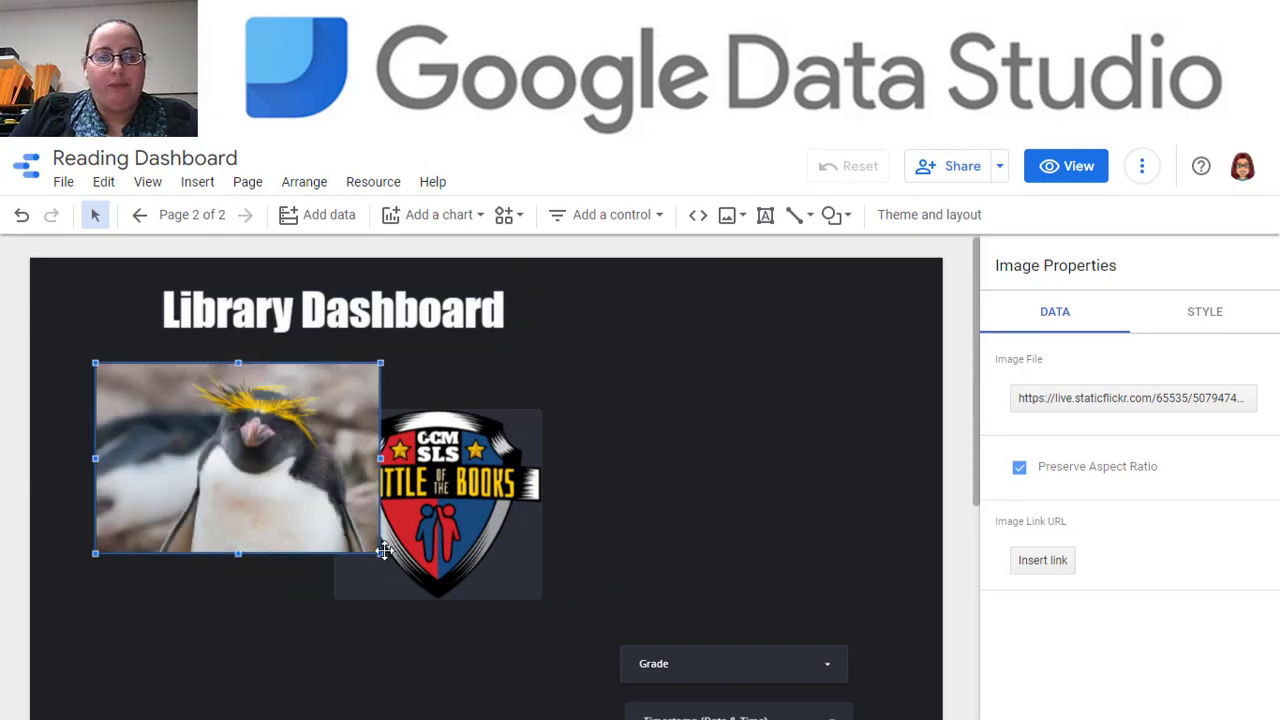
drag(382, 554, 205, 436)
drag(139, 393, 90, 313)
Step: Delete the Battle of the Books logo from the page
click(435, 494)
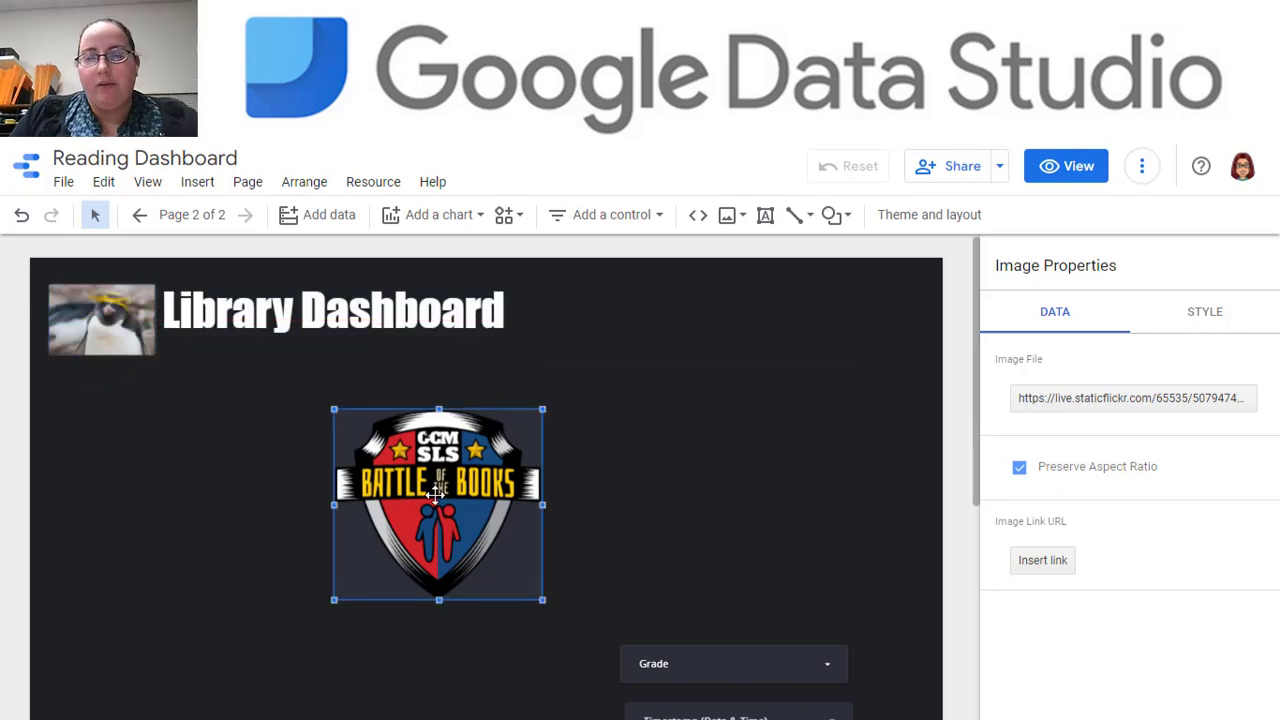
drag(435, 494, 435, 494)
key(Delete)
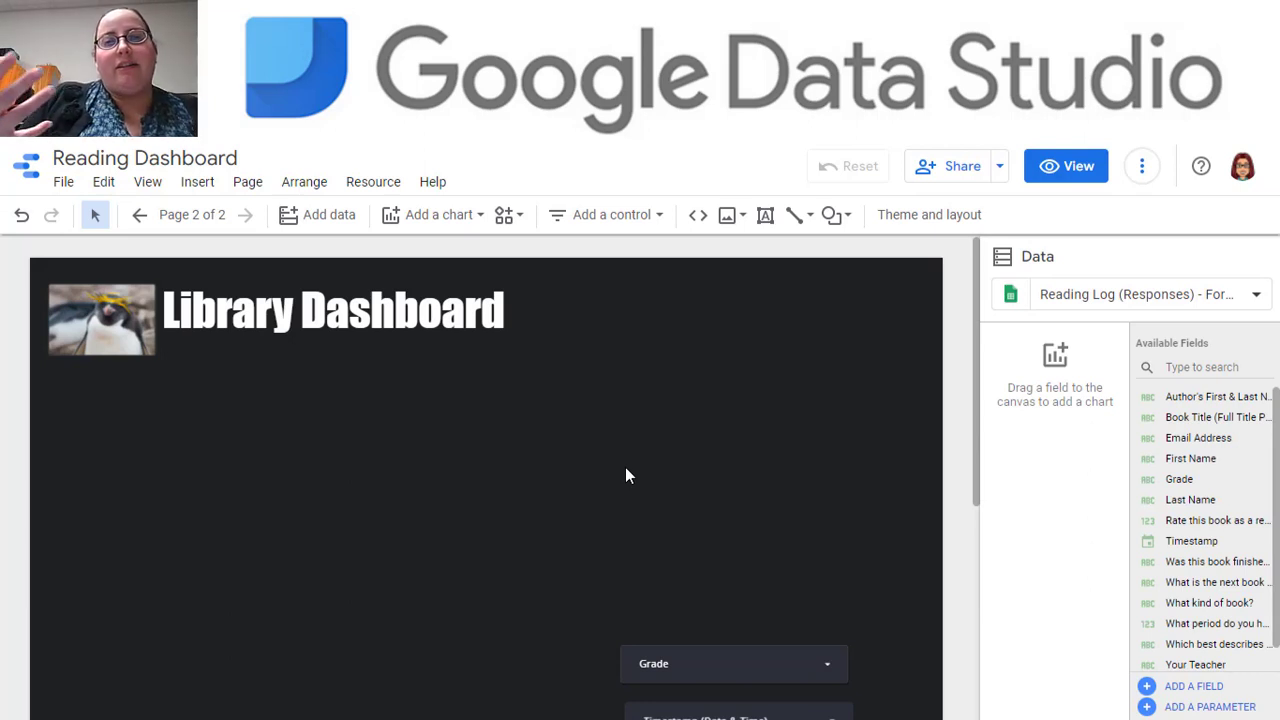
Step: Add a plain table chart below the penguin image and set its dimension to Book Title
click(440, 215)
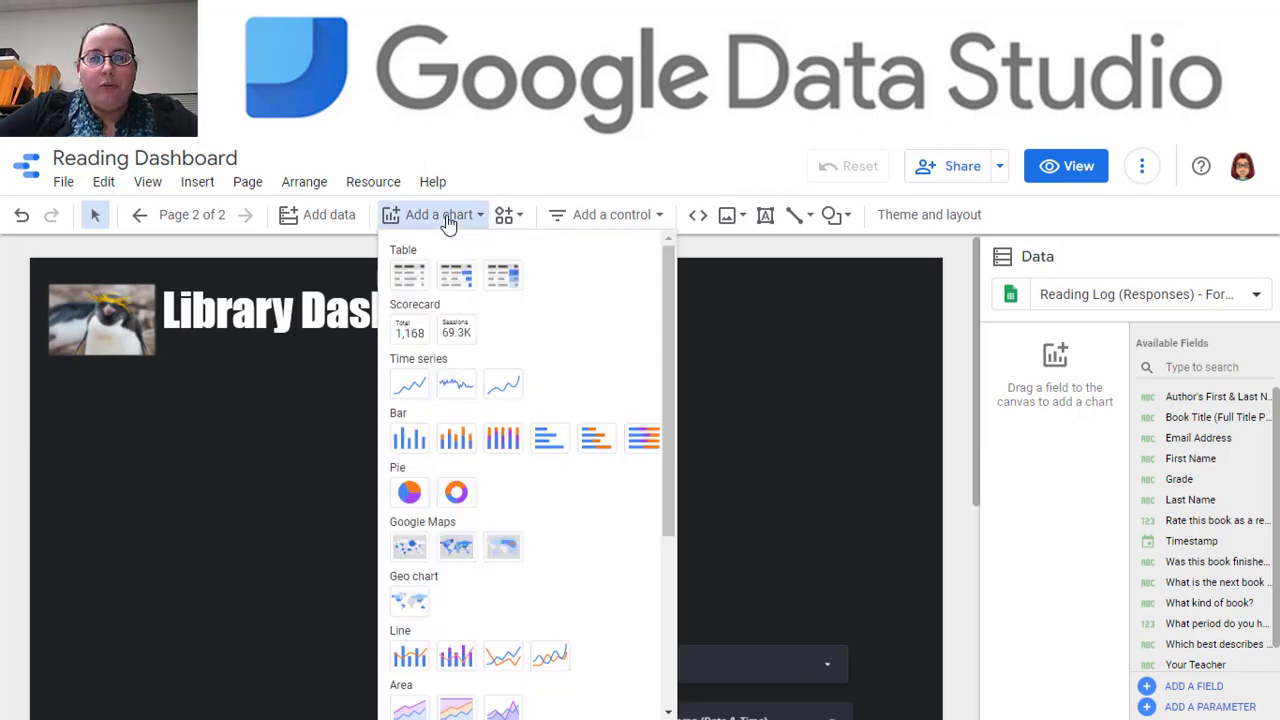
click(405, 280)
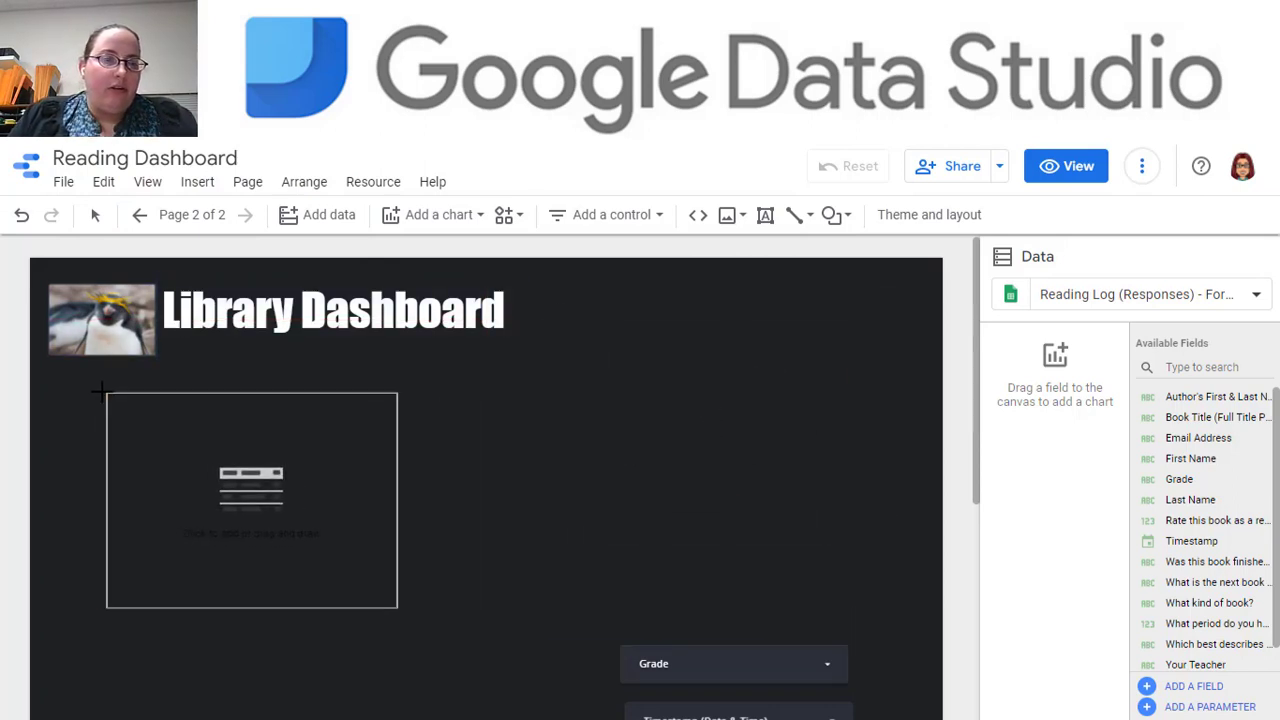
click(69, 375)
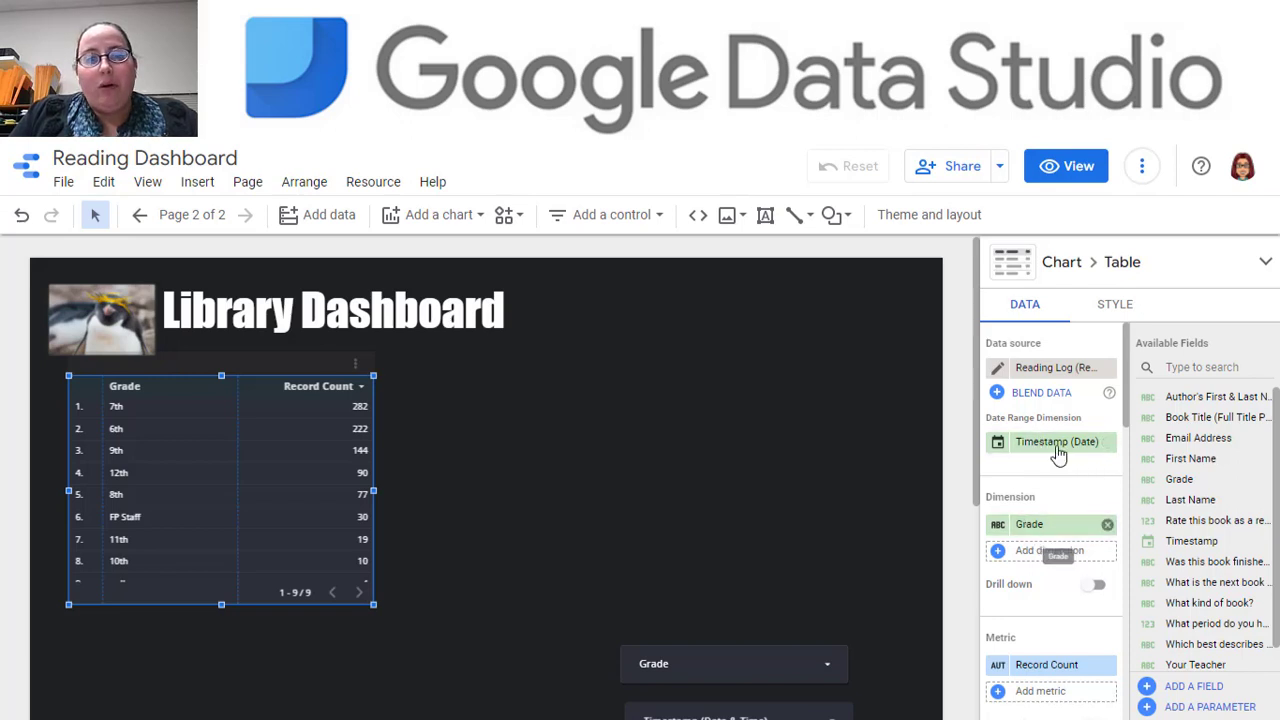
click(1033, 527)
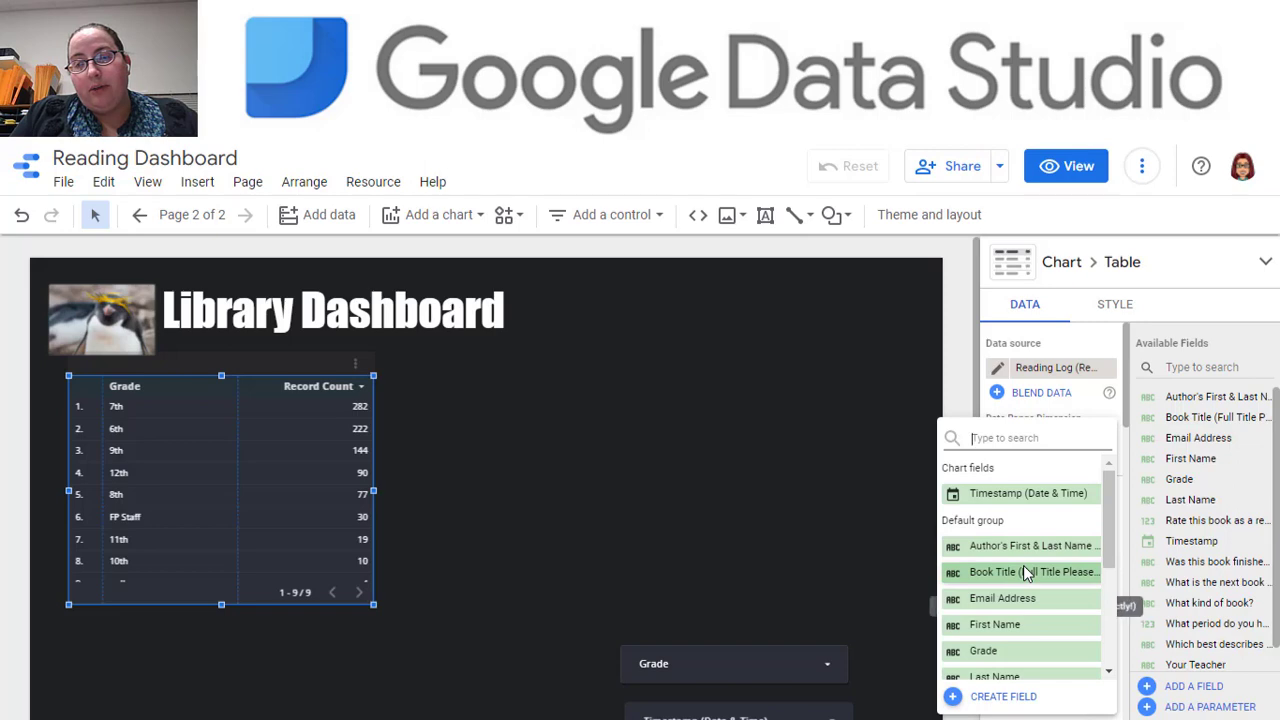
click(1023, 566)
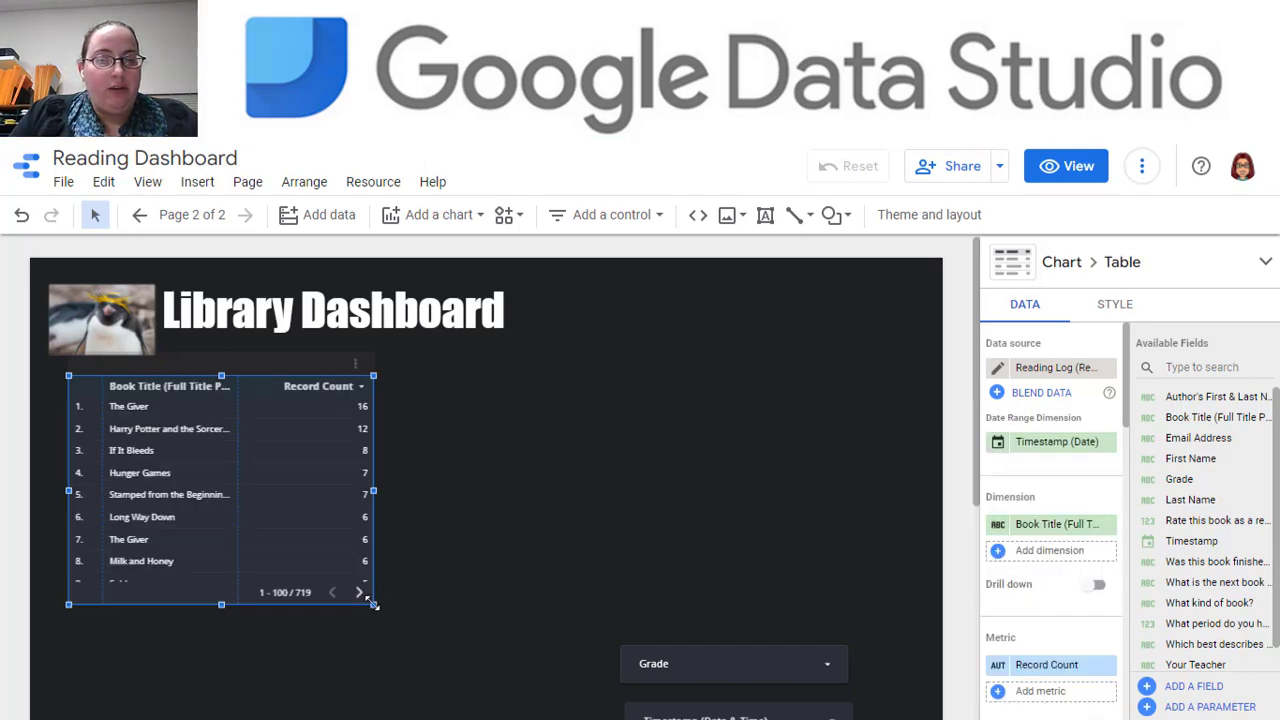
Step: Enlarge the table, mainly in height, and widen its Book Title column to show more of each title
drag(374, 604, 536, 693)
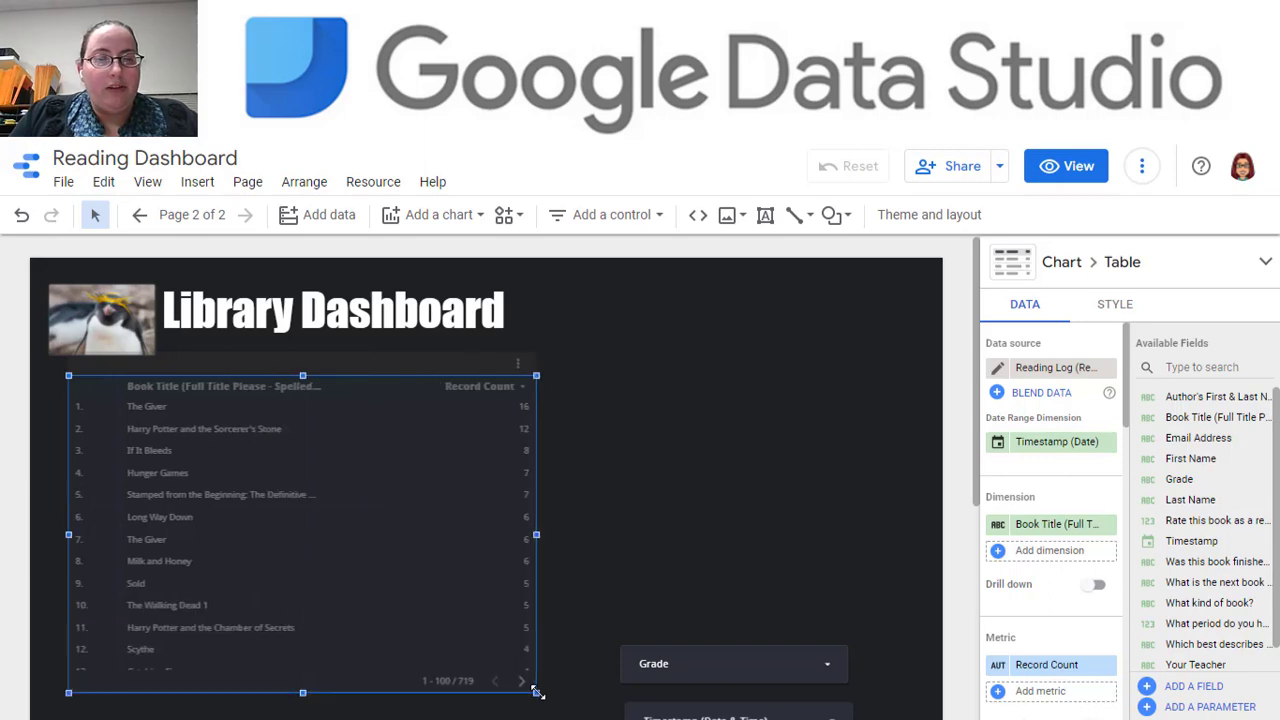
drag(444, 701, 388, 697)
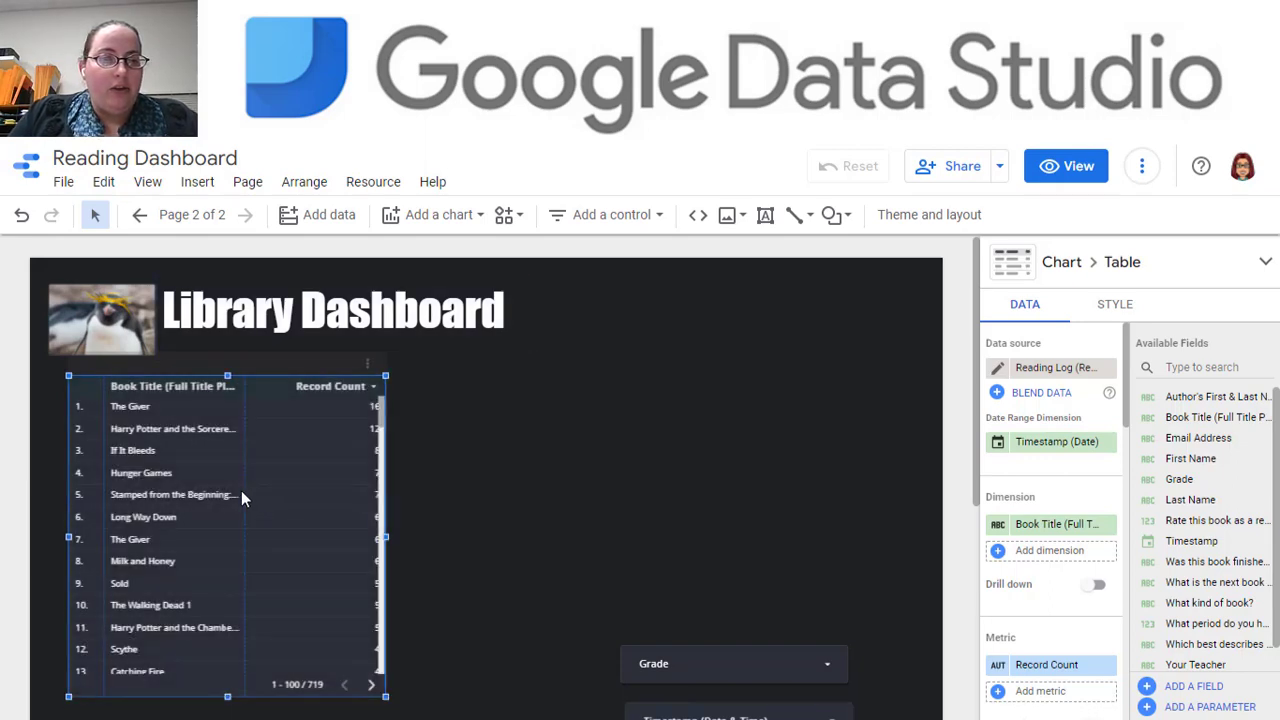
drag(246, 492, 286, 495)
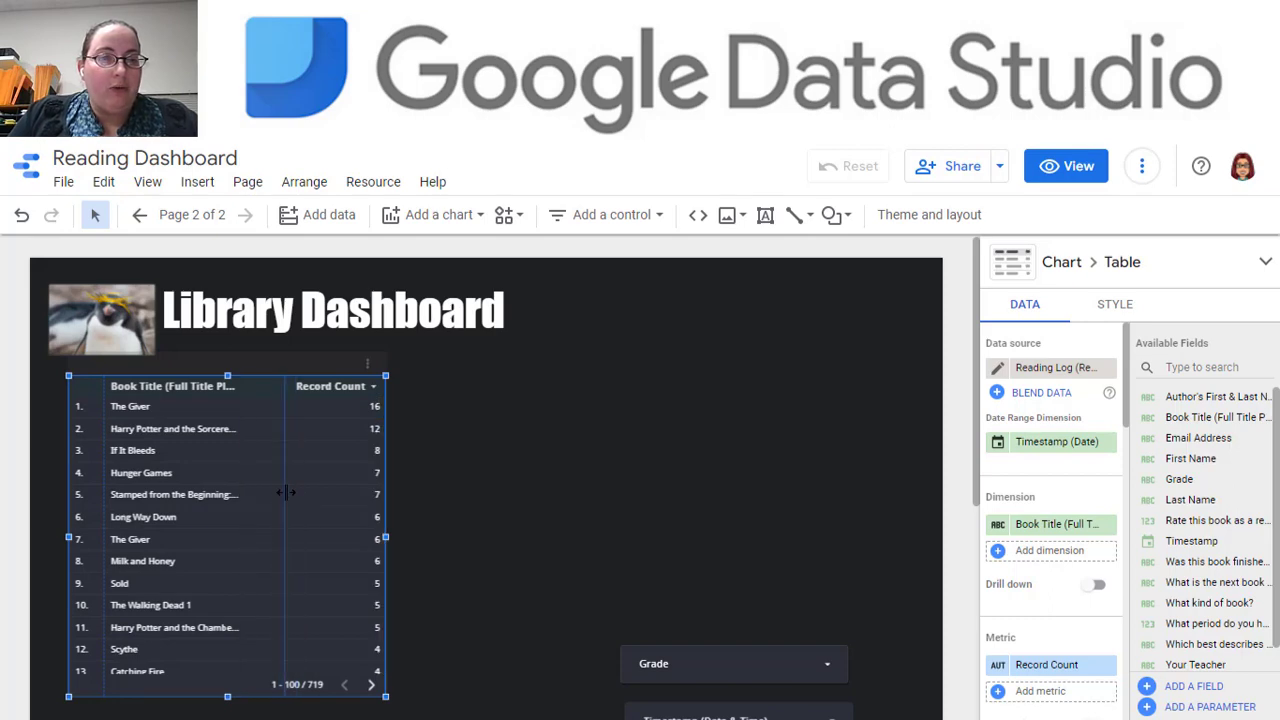
click(468, 477)
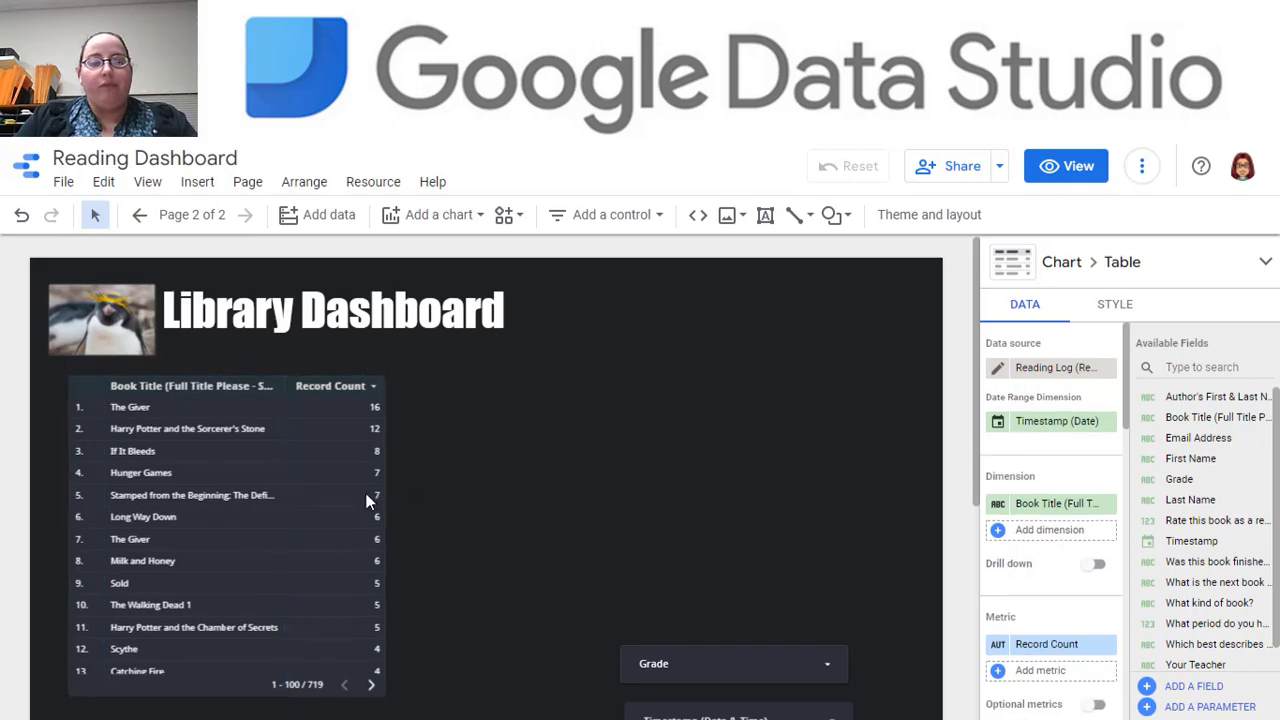
click(347, 492)
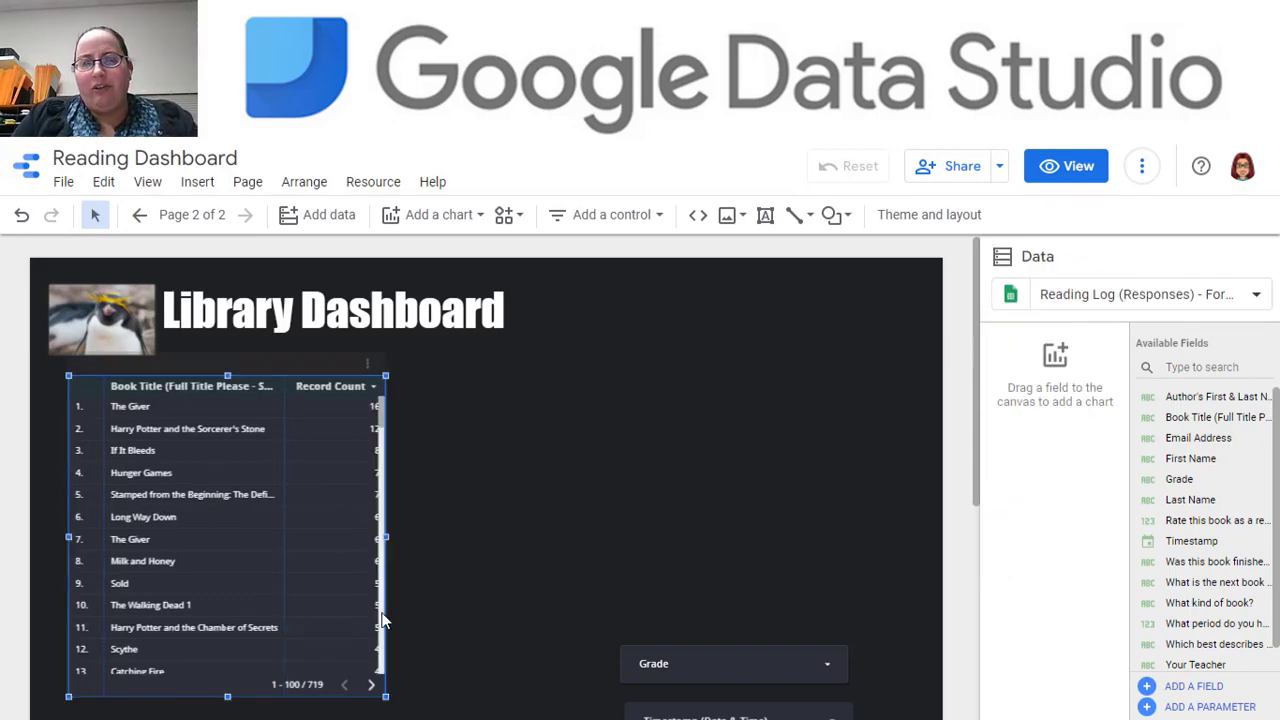
click(291, 575)
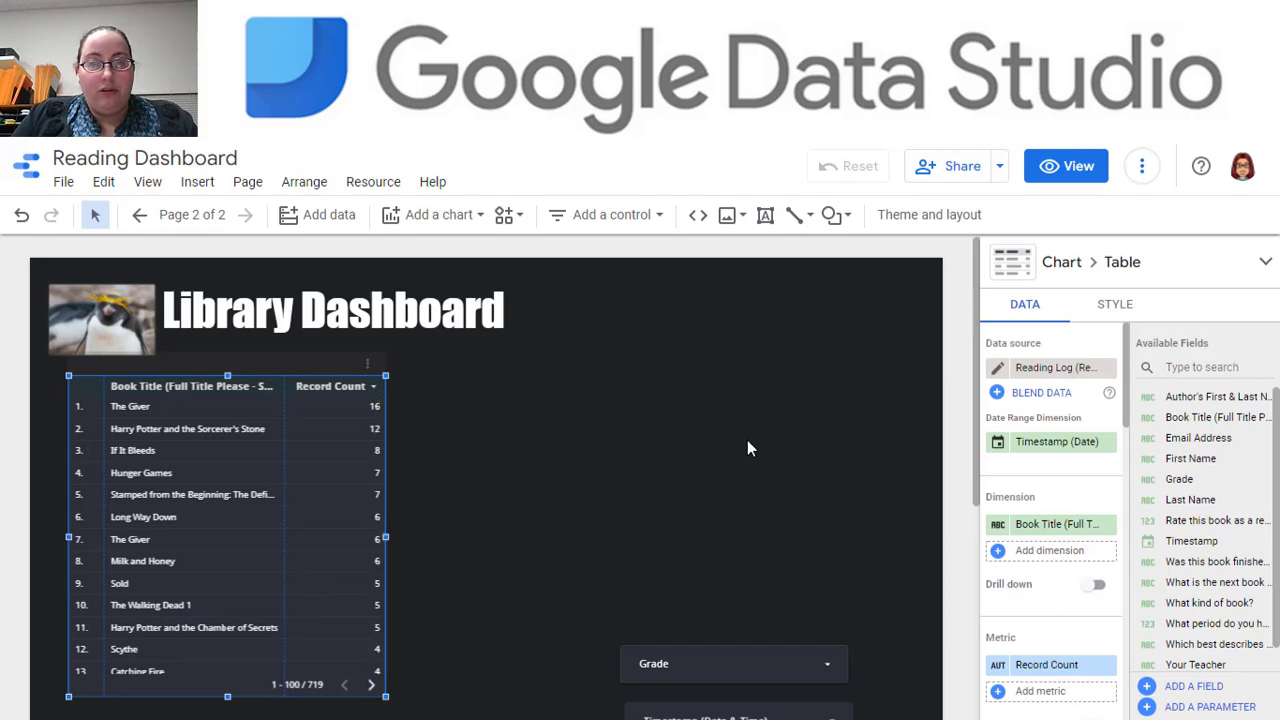
Step: Set the table's odd row color to the custom light blue and its even row color to the theme's yellow-orange
click(1113, 306)
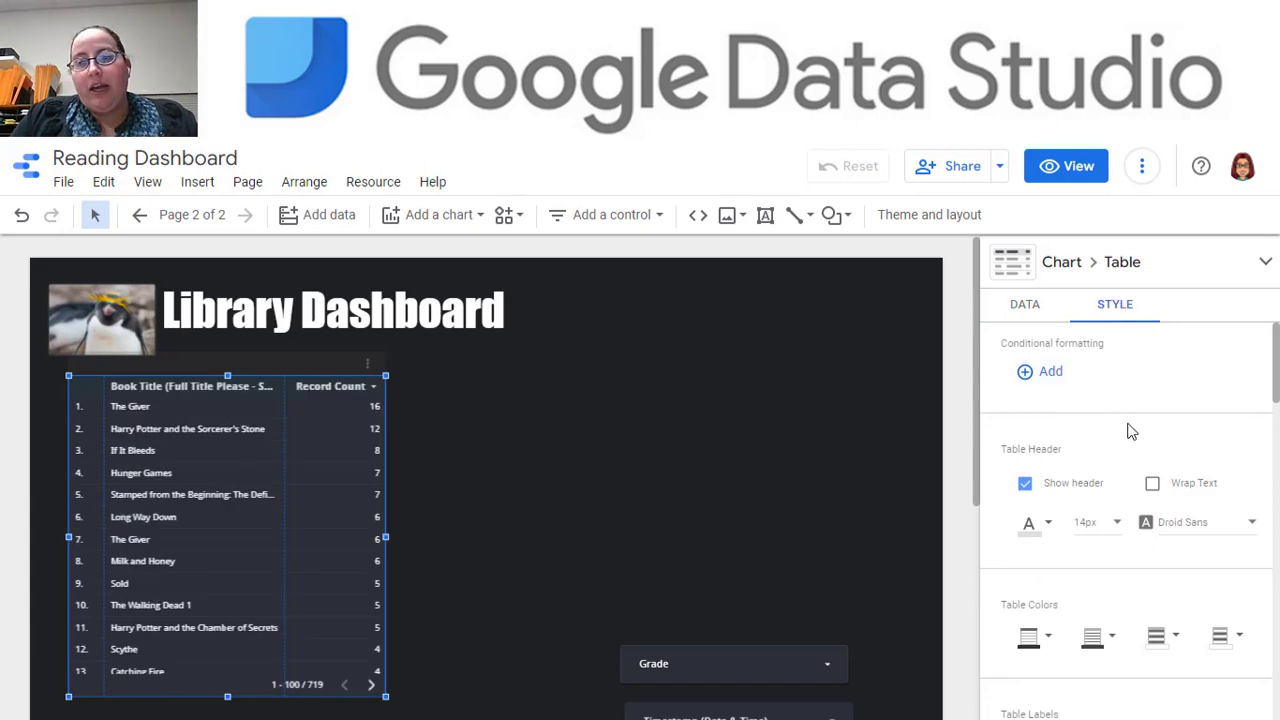
scroll(1128, 430, down, 1)
scroll(1128, 430, down, 2)
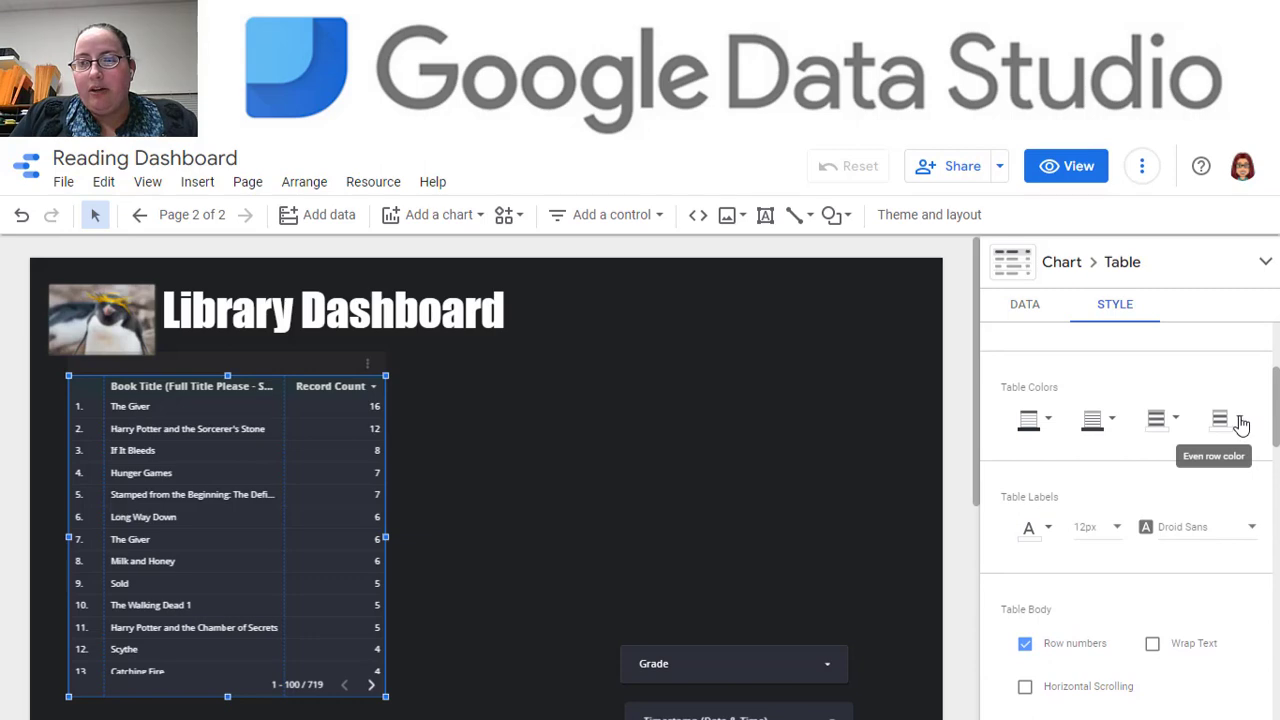
click(1175, 422)
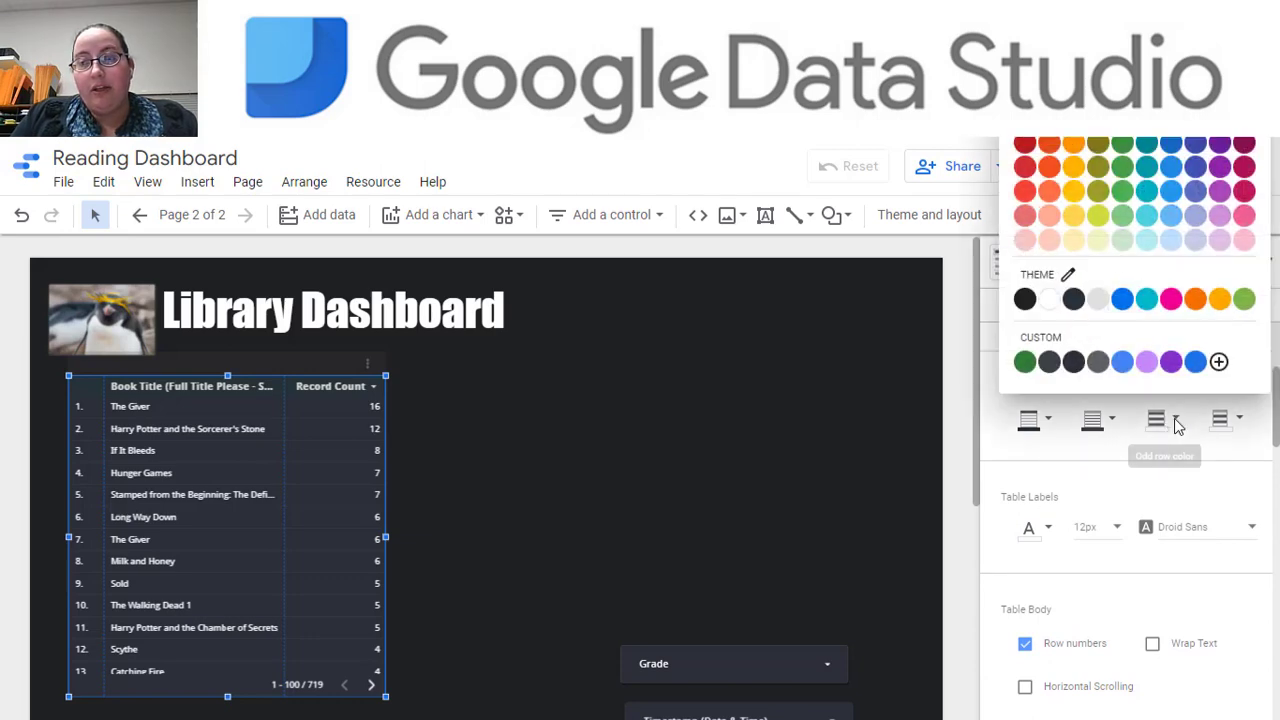
click(1122, 366)
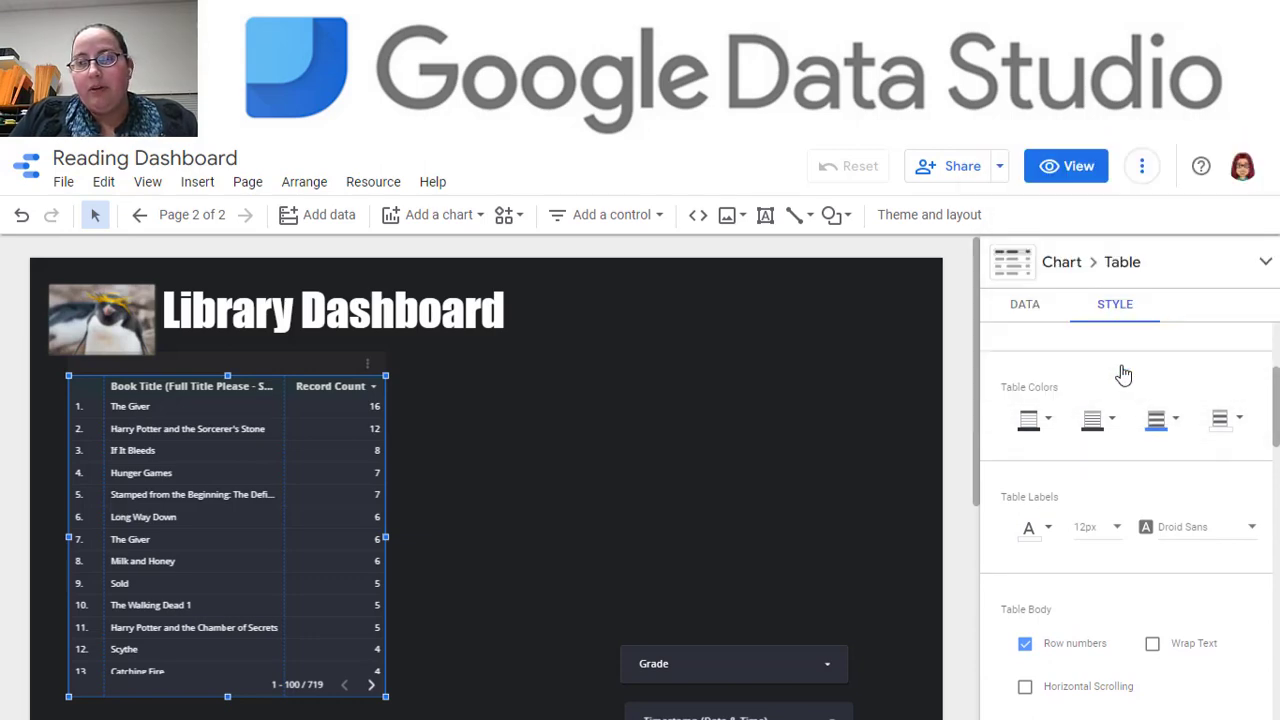
click(1245, 424)
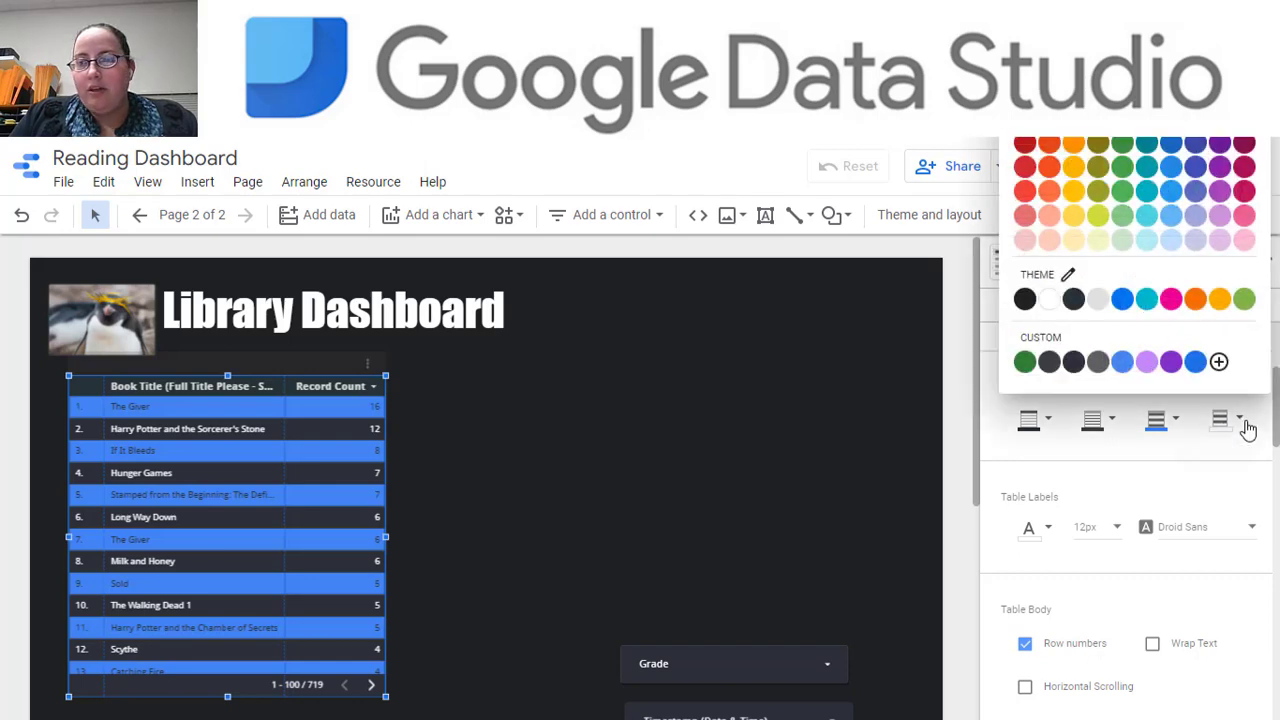
click(1220, 299)
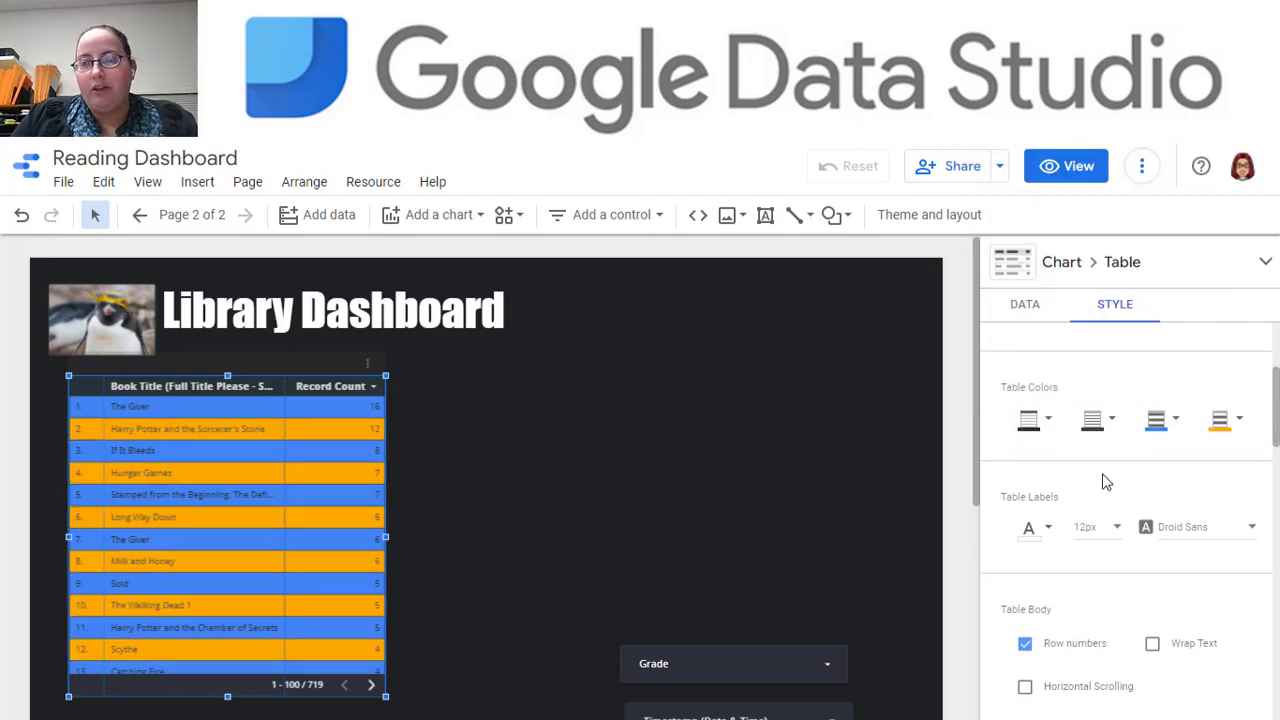
scroll(1110, 470, down, 2)
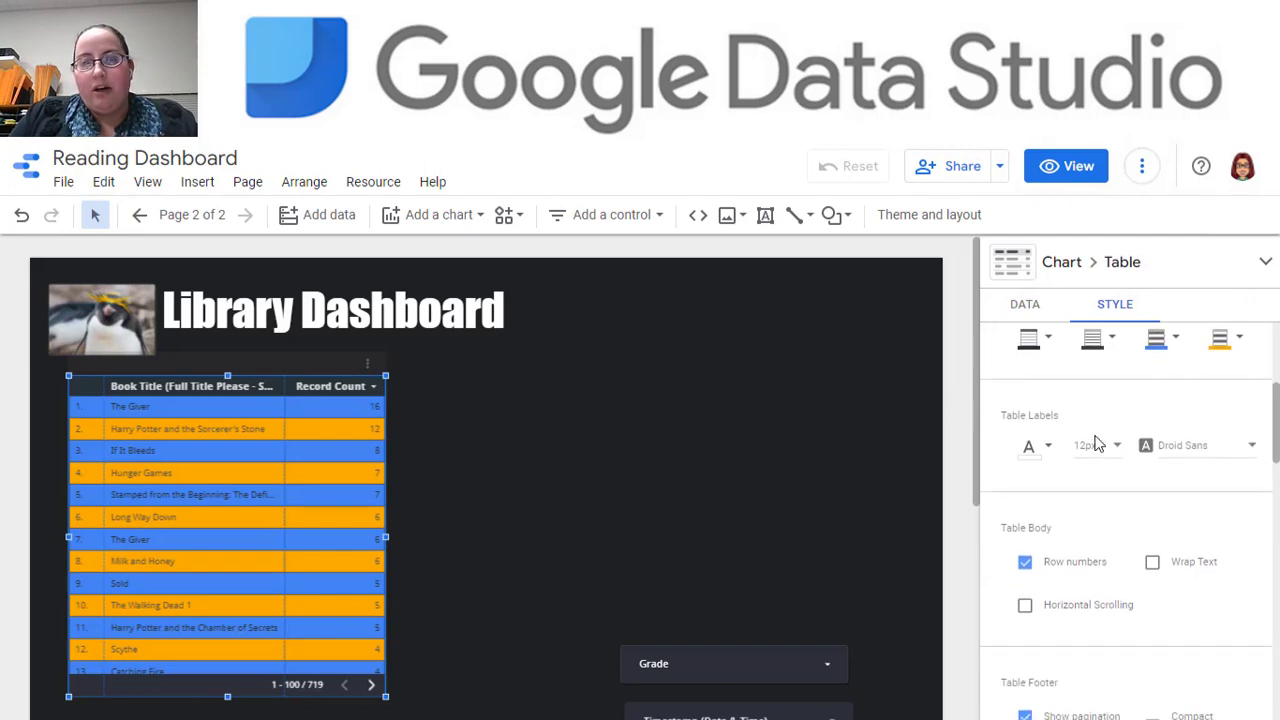
Step: Set the font size of the table's body labels to 16px and widen the table to show more of each title
scroll(1088, 556, up, 4)
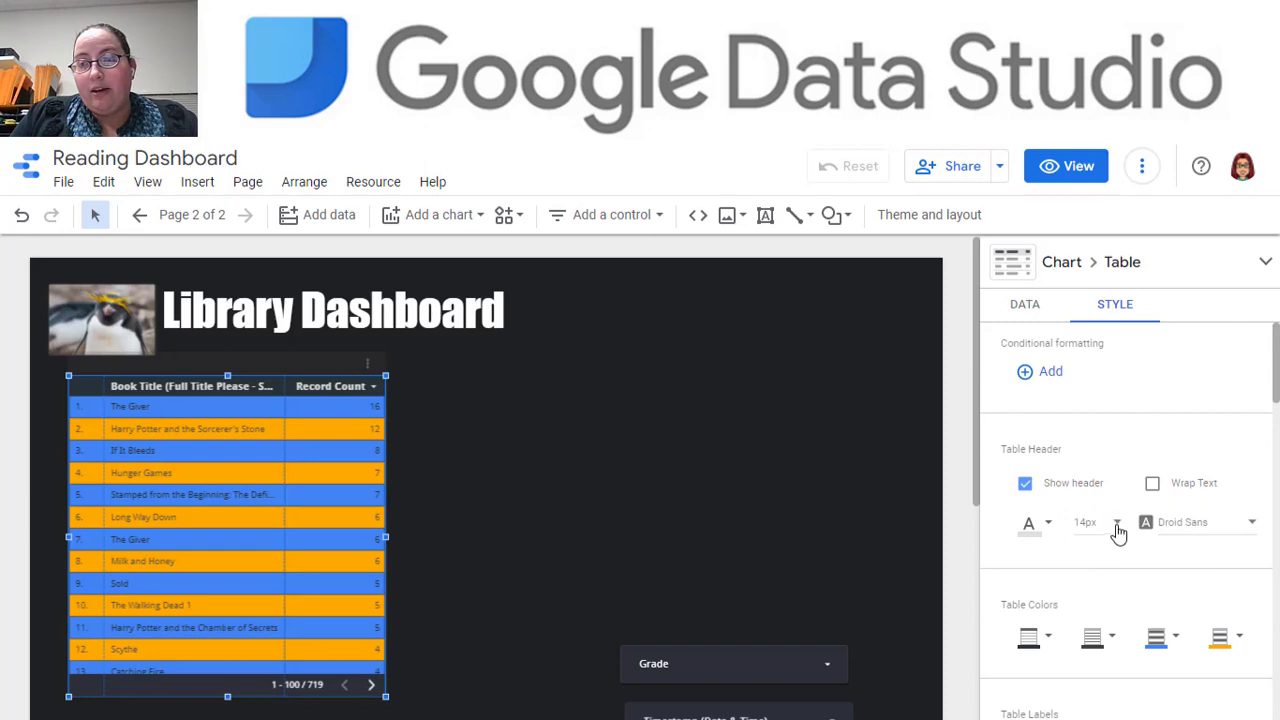
scroll(1118, 536, down, 4)
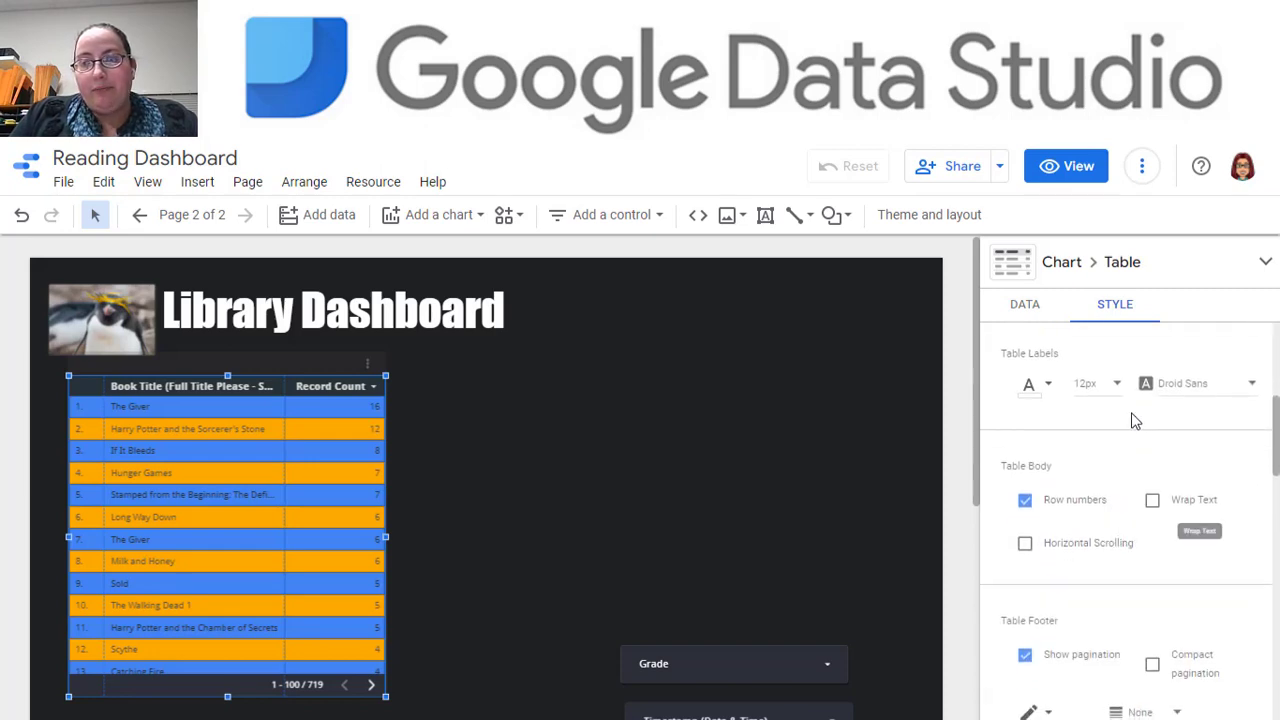
scroll(1134, 417, up, 1)
click(1116, 456)
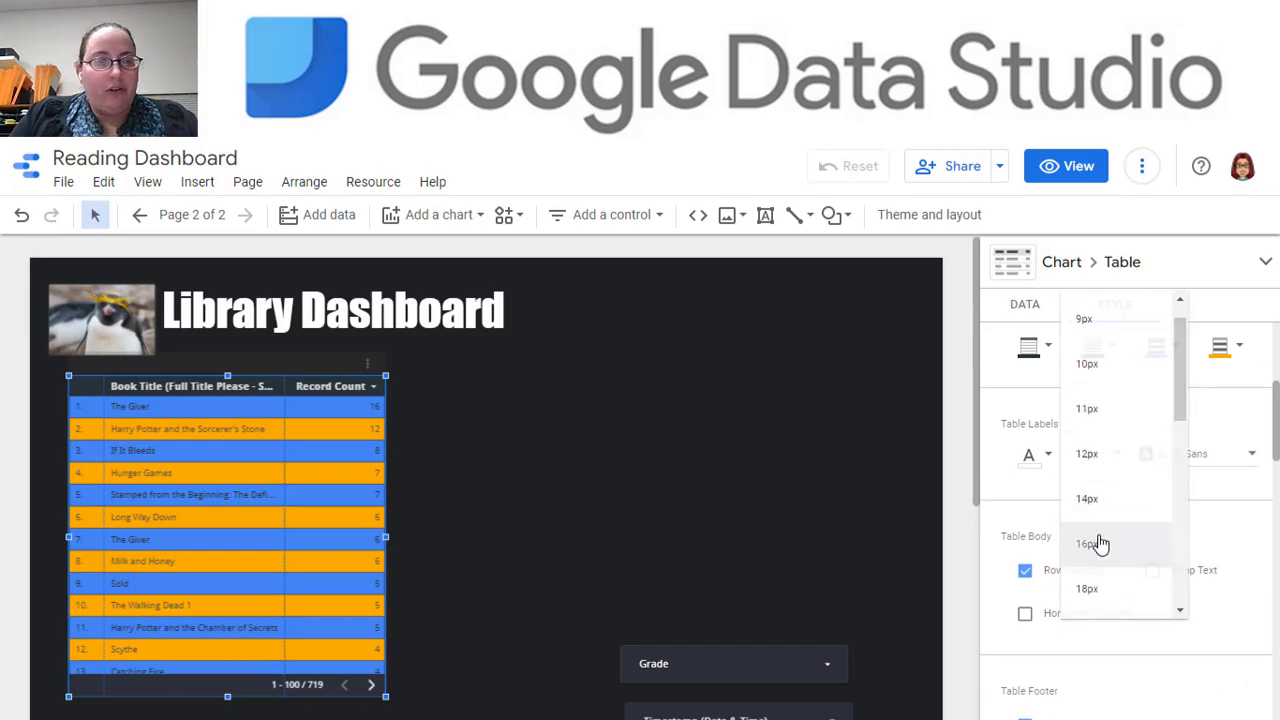
click(1097, 543)
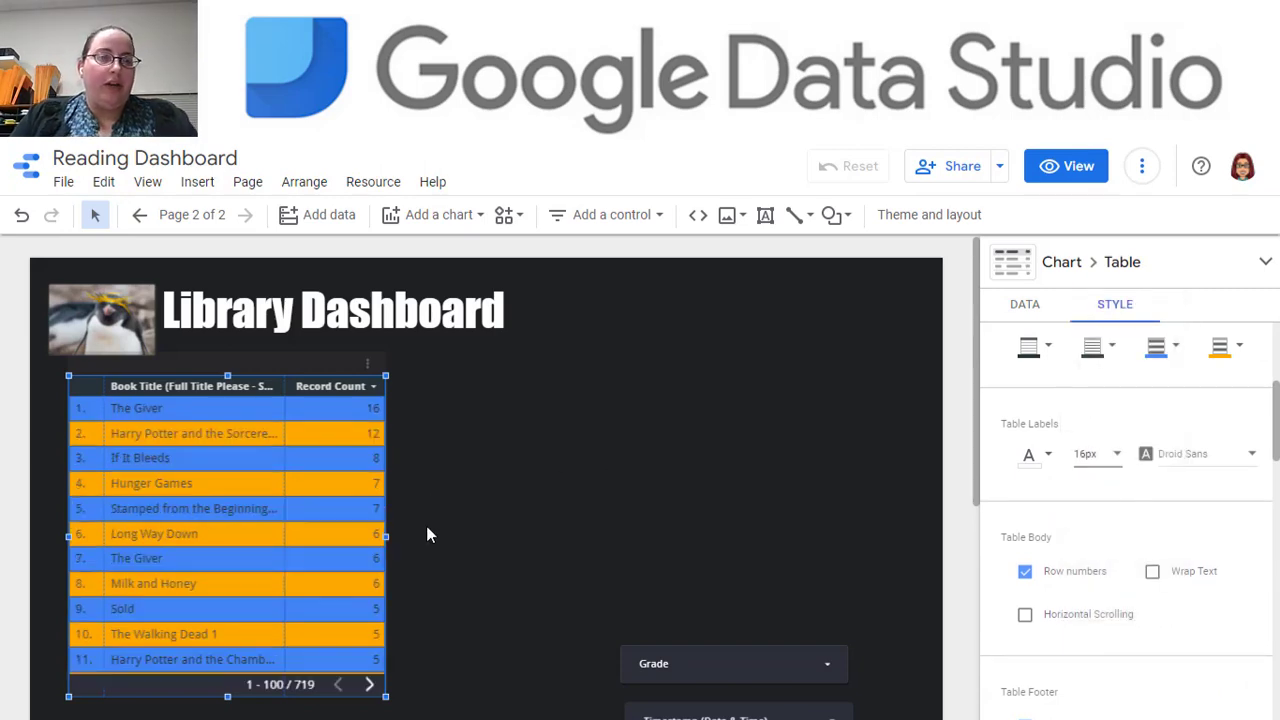
drag(386, 536, 454, 543)
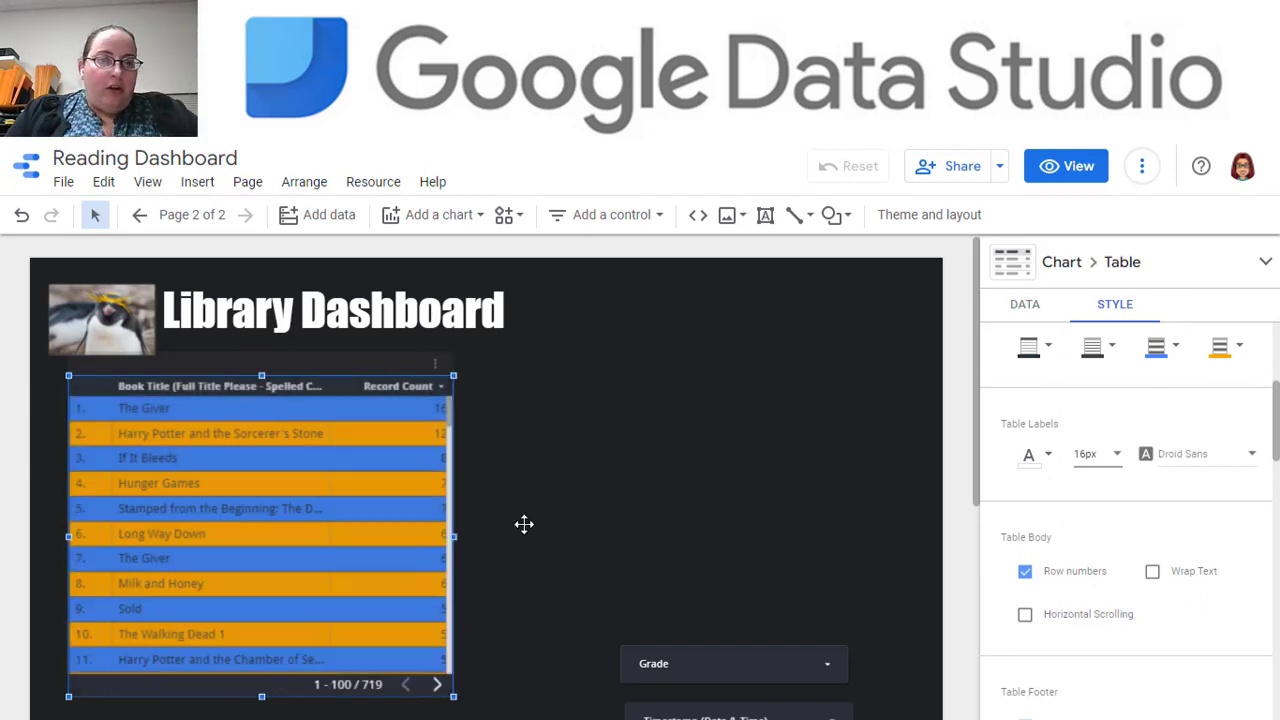
click(534, 523)
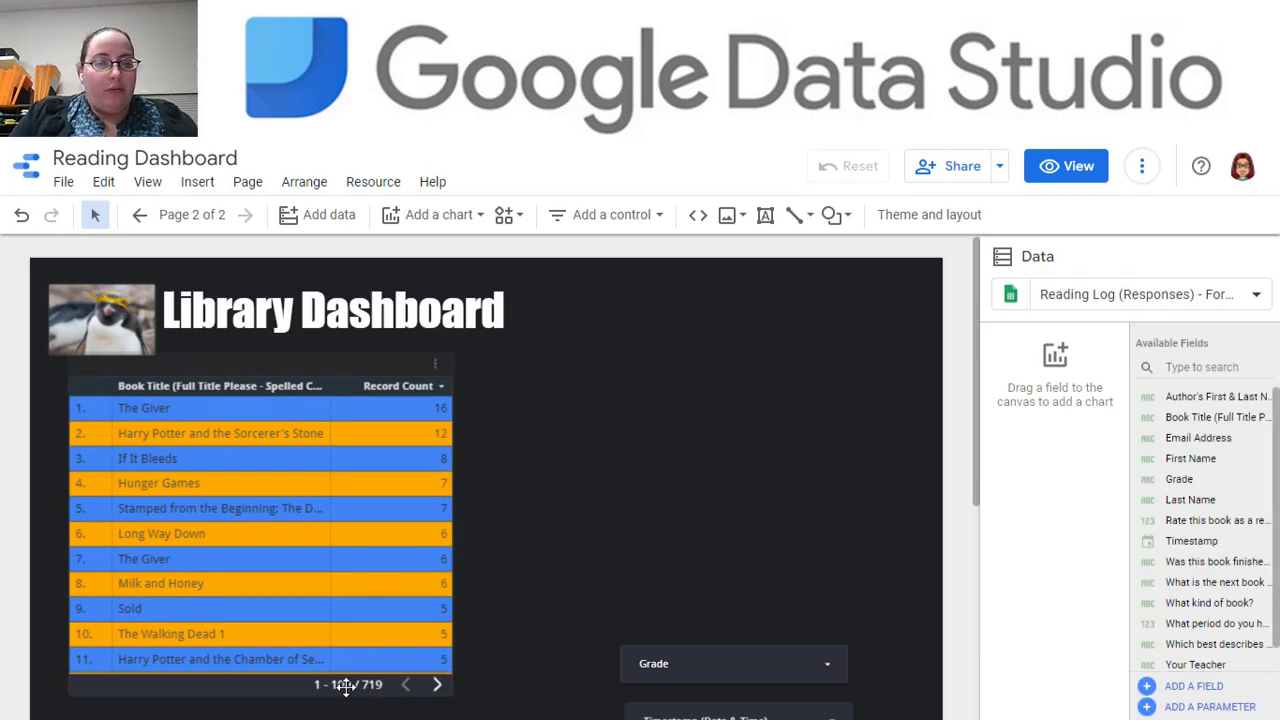
Step: Limit the book table to 10 rows per page
click(344, 604)
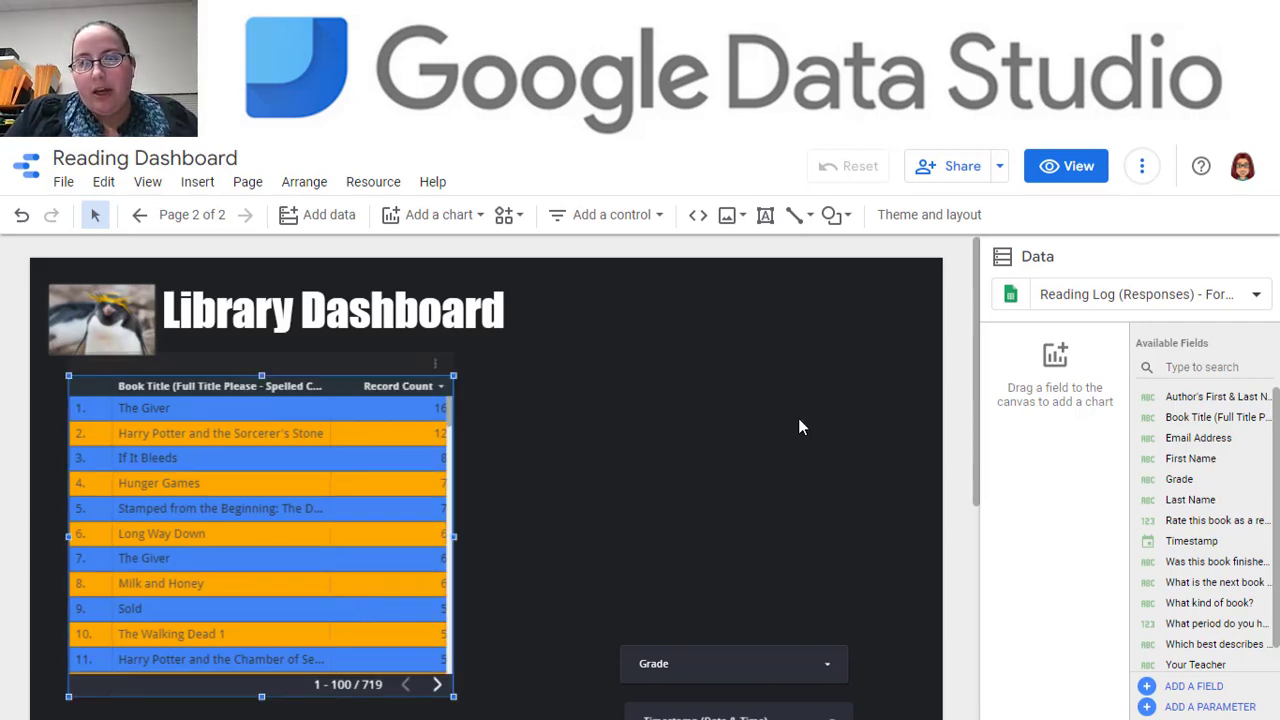
scroll(1010, 485, down, 1)
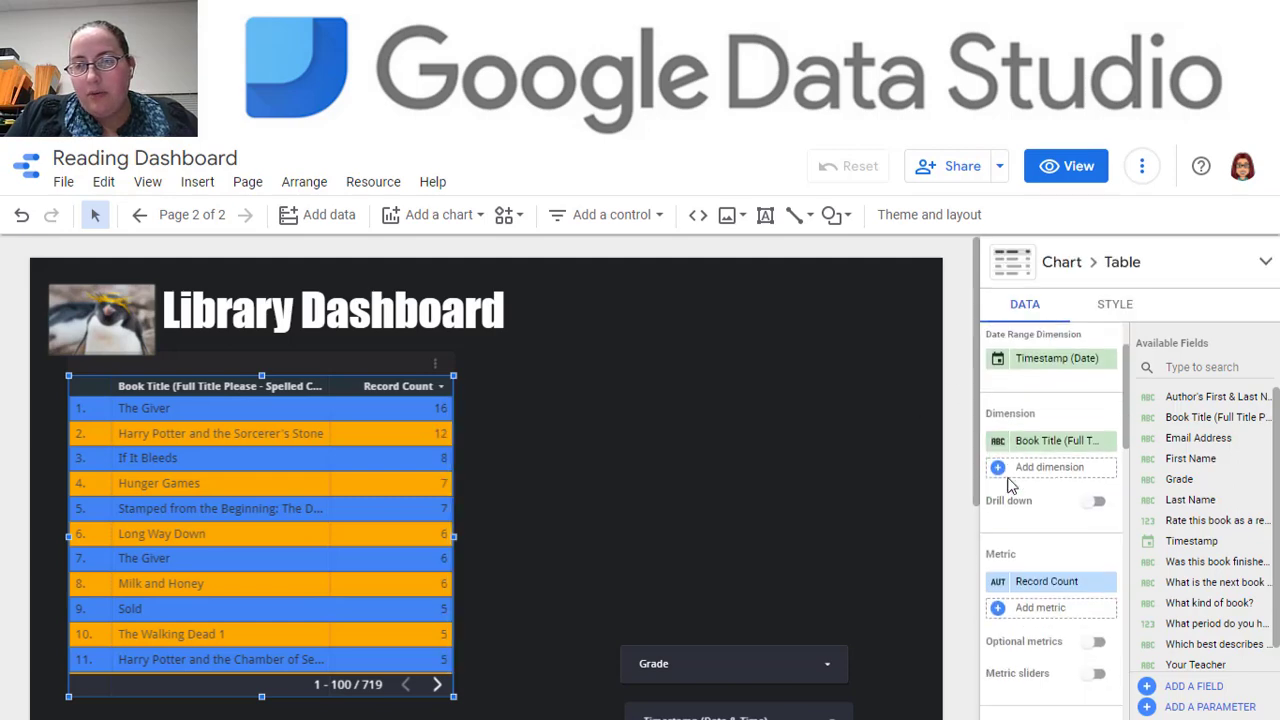
scroll(1010, 485, down, 4)
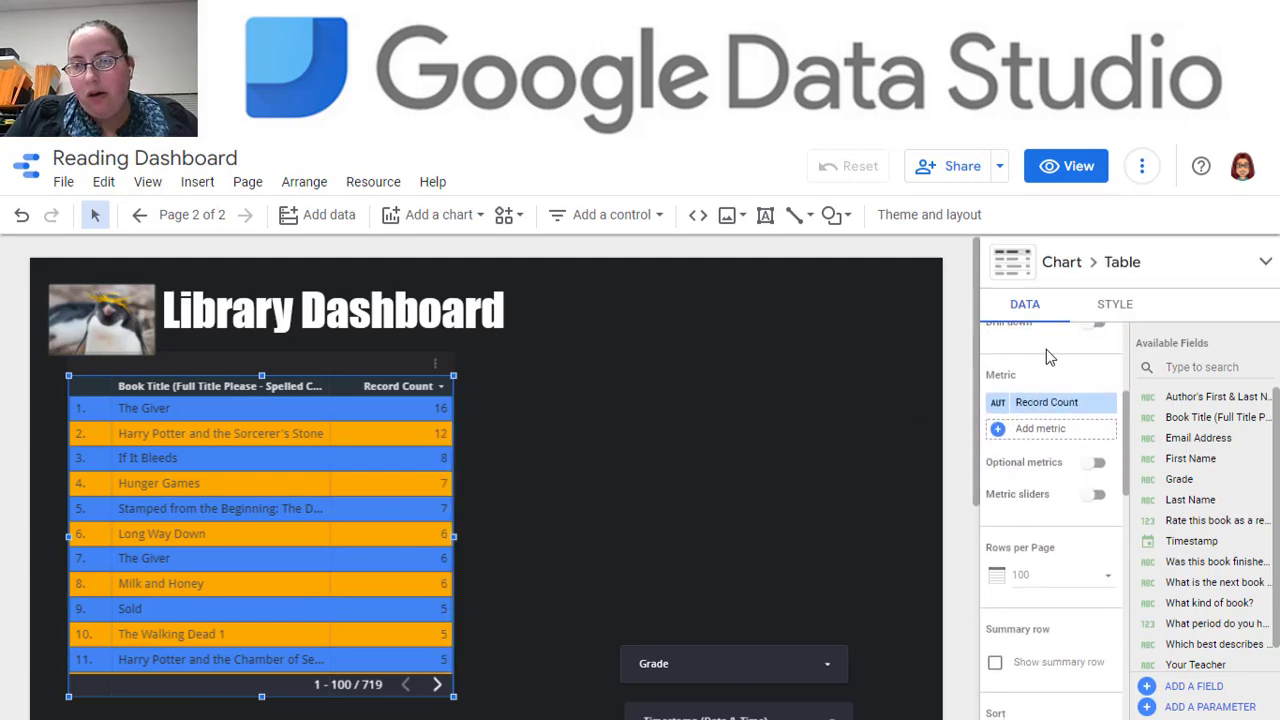
scroll(1040, 515, down, 1)
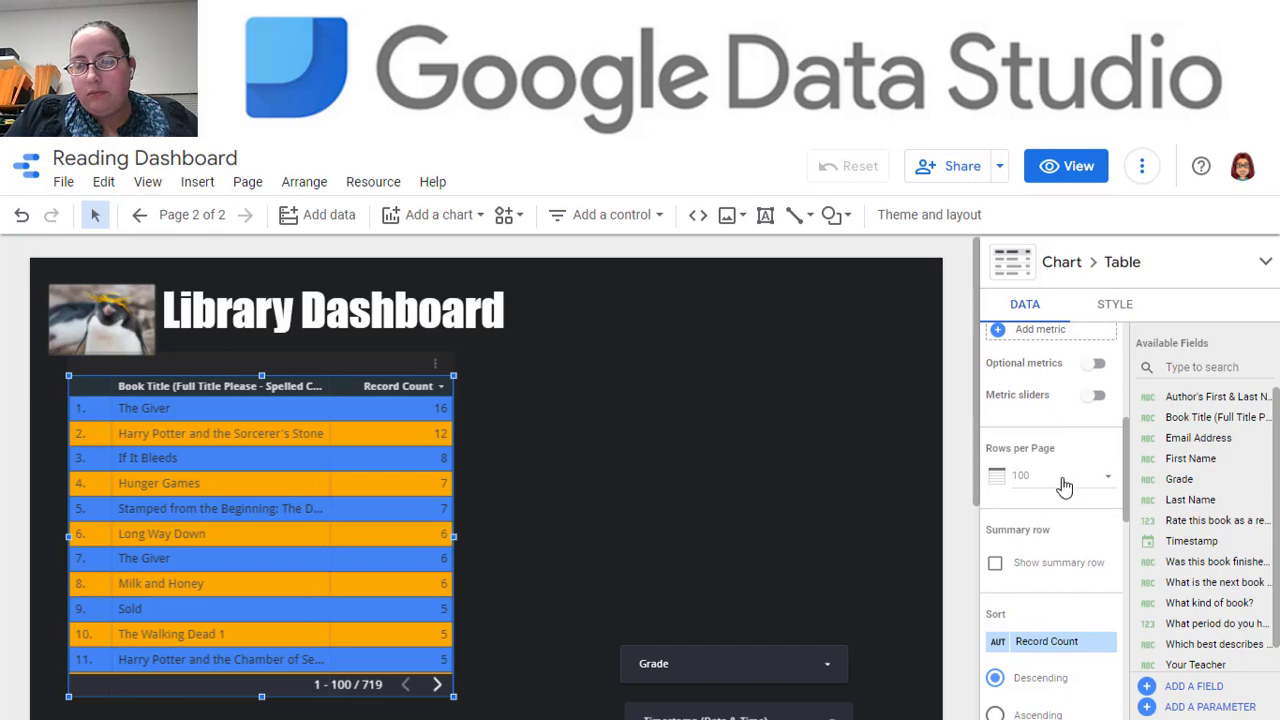
click(1071, 488)
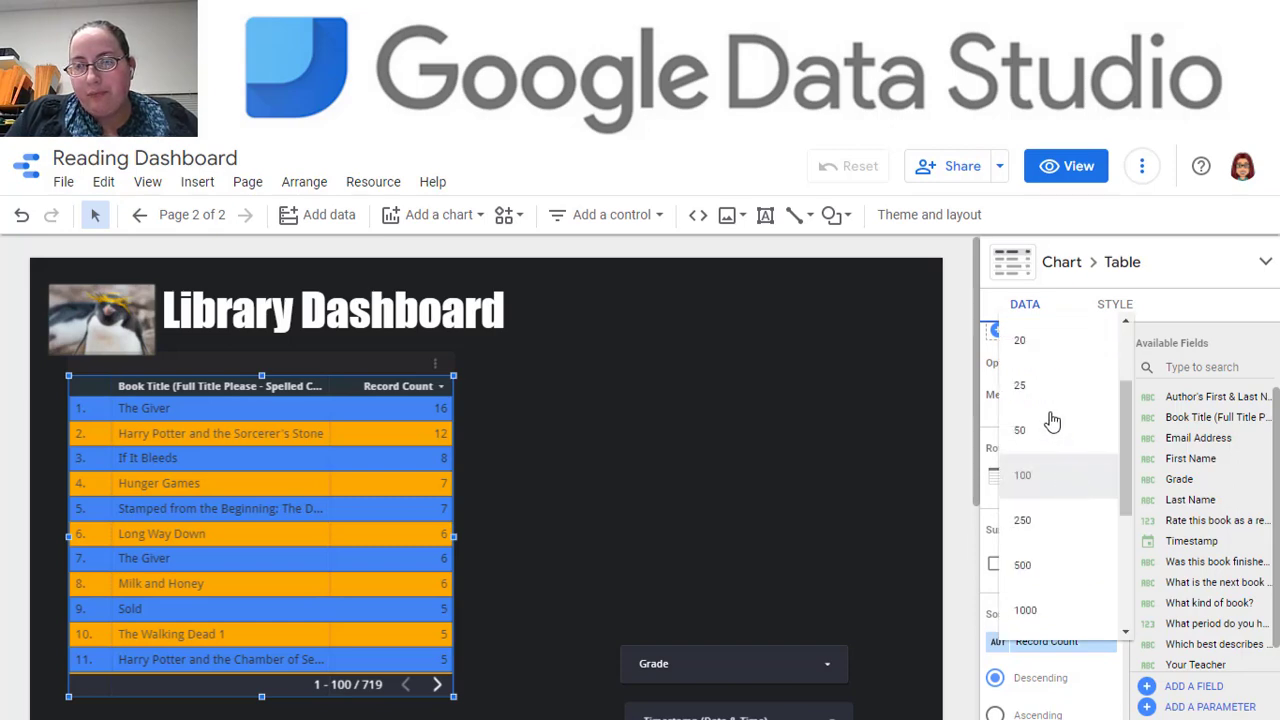
scroll(1040, 341, down, 1)
scroll(1038, 338, up, 2)
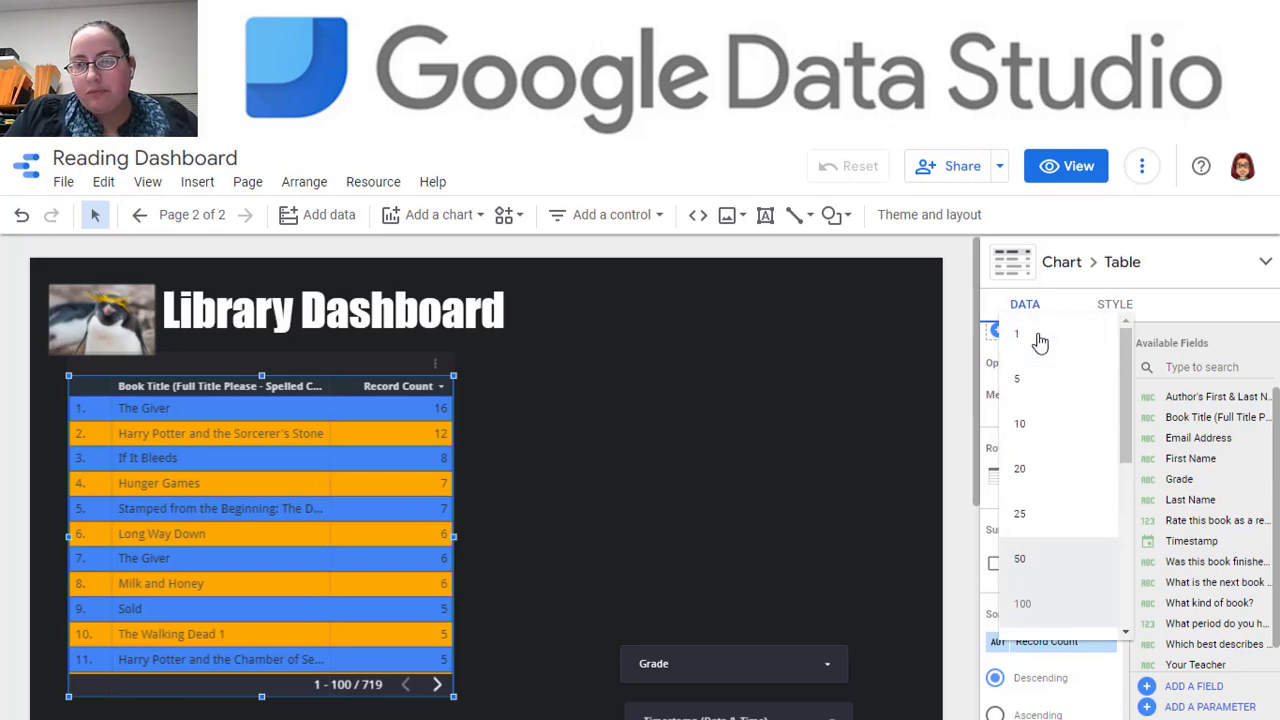
click(1031, 436)
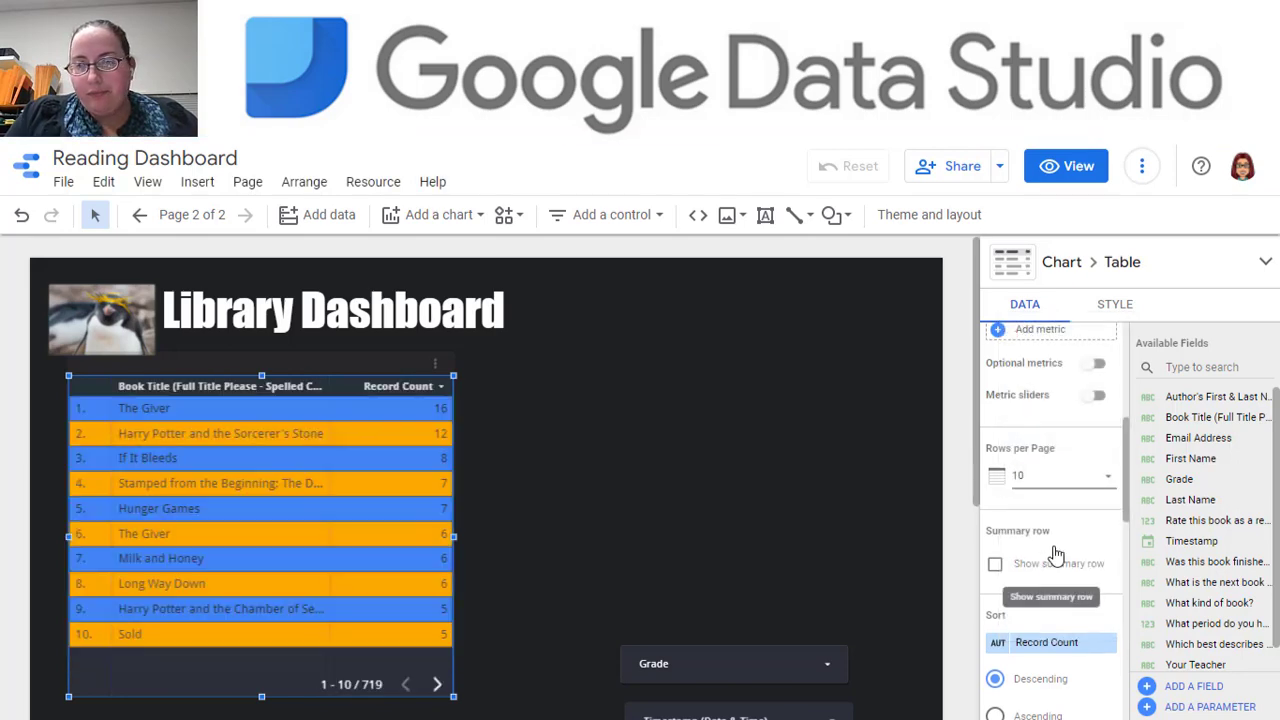
Step: Shorten the table slightly from its lower edge to reduce the empty space below the last row
scroll(1056, 556, down, 2)
scroll(1056, 556, down, 5)
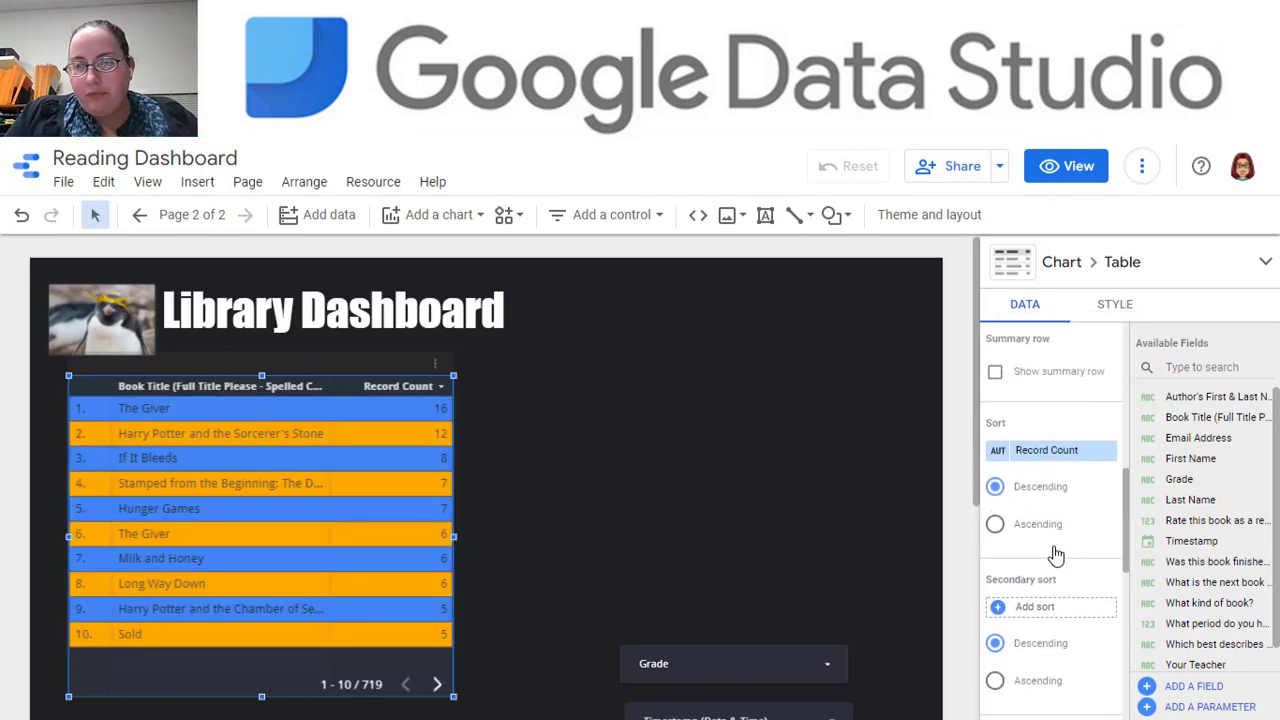
scroll(1056, 556, down, 4)
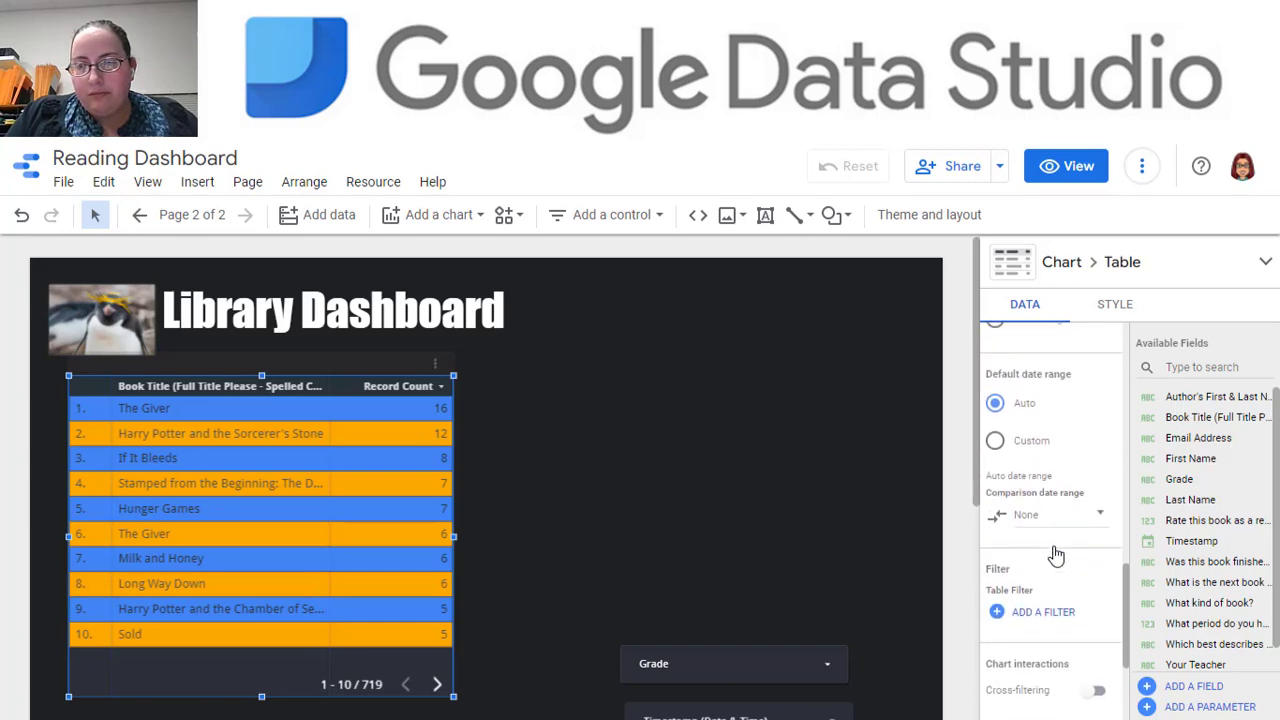
click(563, 549)
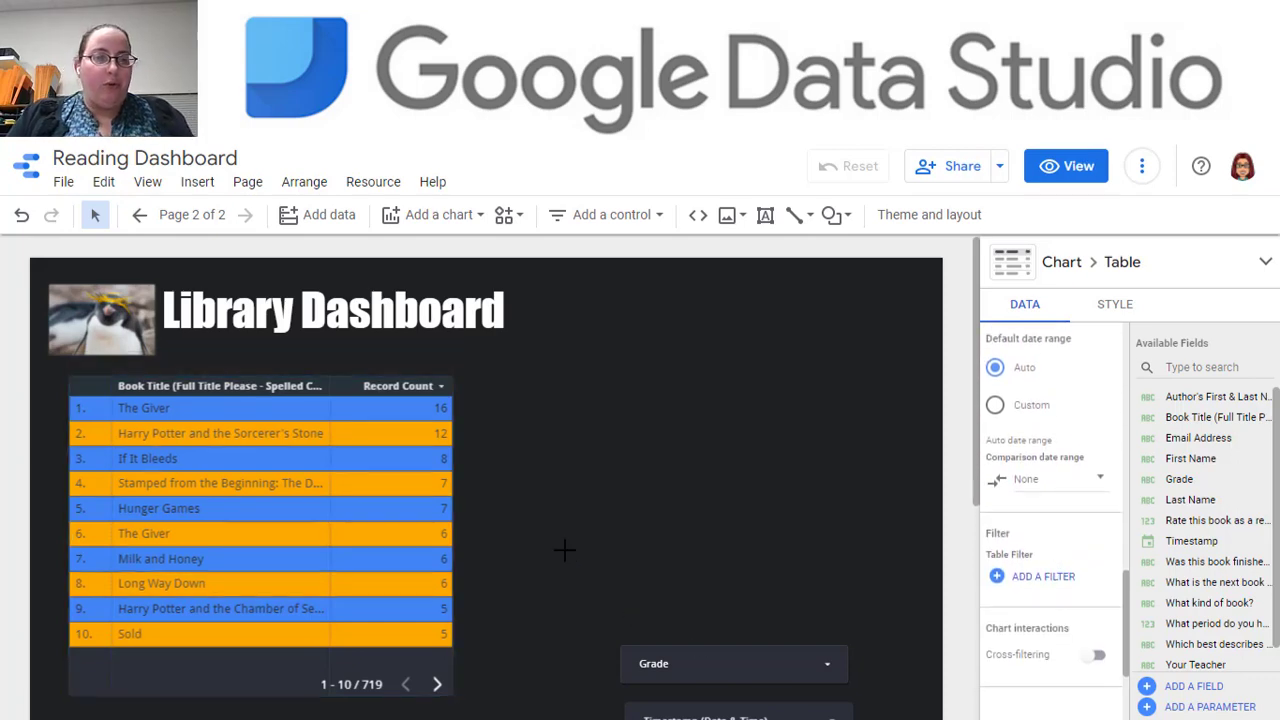
click(352, 664)
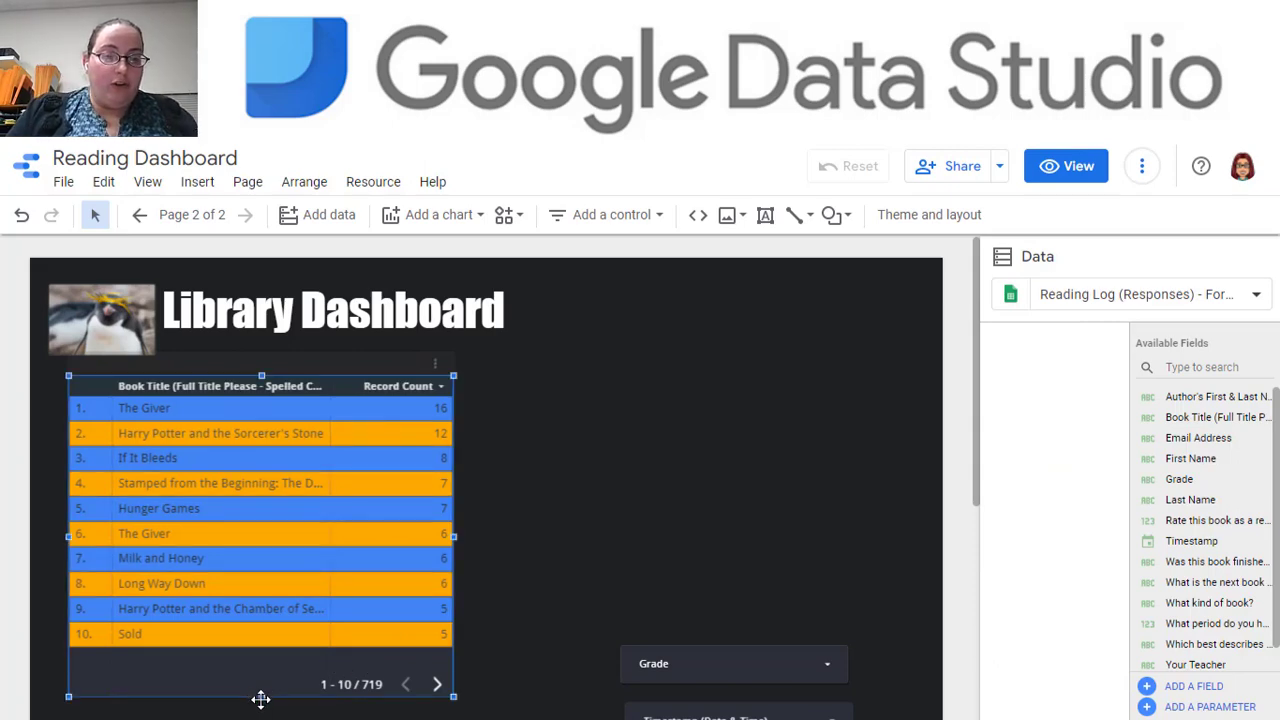
mouse_move(260, 698)
mouse_down()
mouse_move(260, 650)
mouse_move(263, 690)
mouse_up()
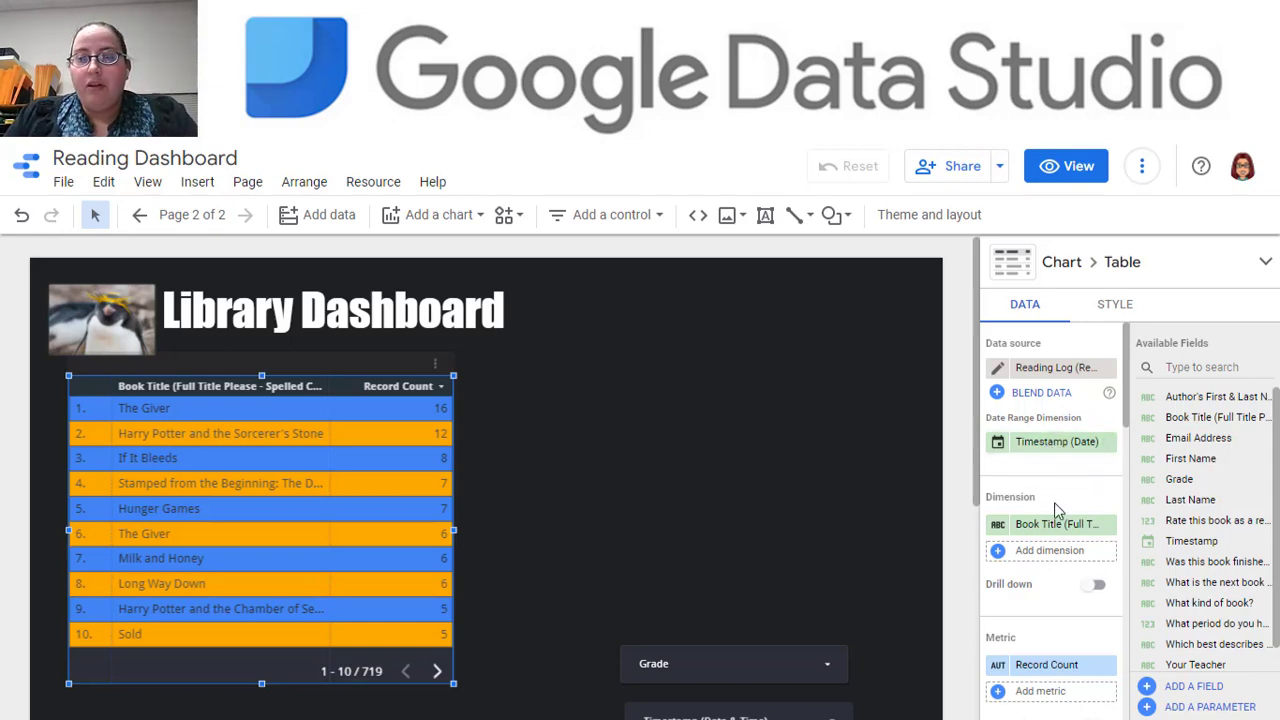
Step: Add the Author's First & Last Name field as a second table dimension and widen its column to show full author names
scroll(1054, 502, down, 1)
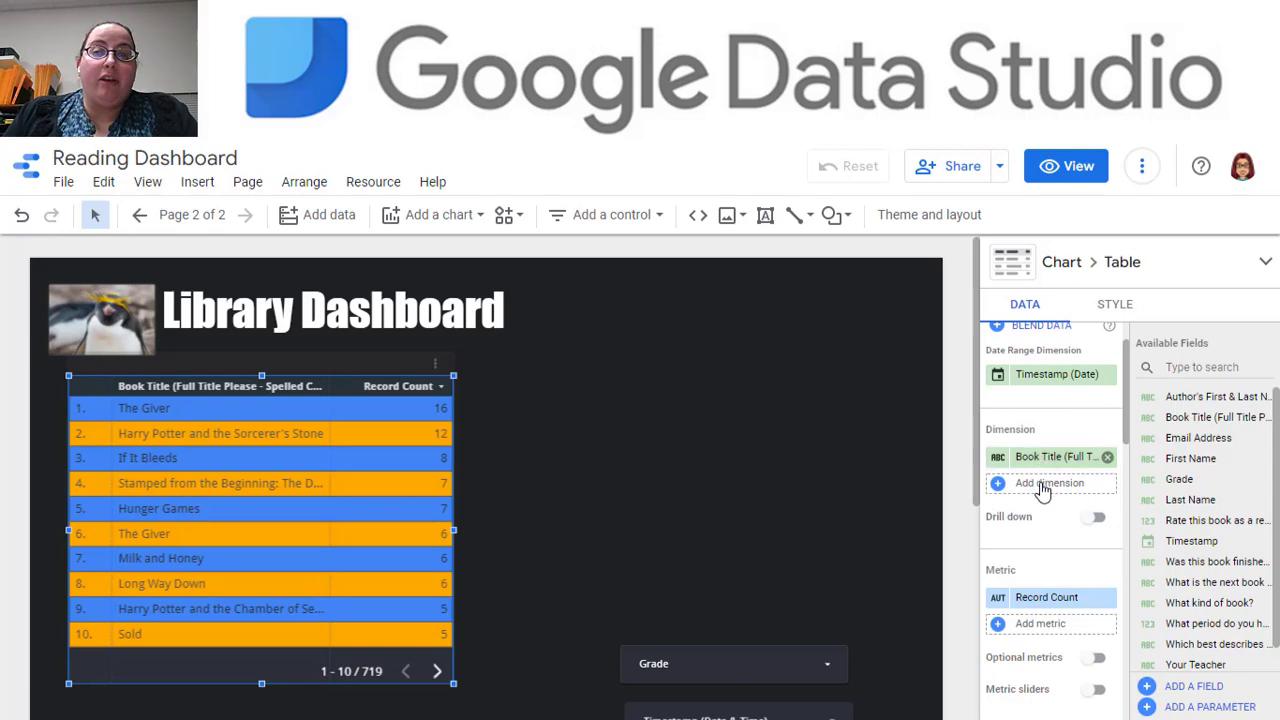
click(1043, 488)
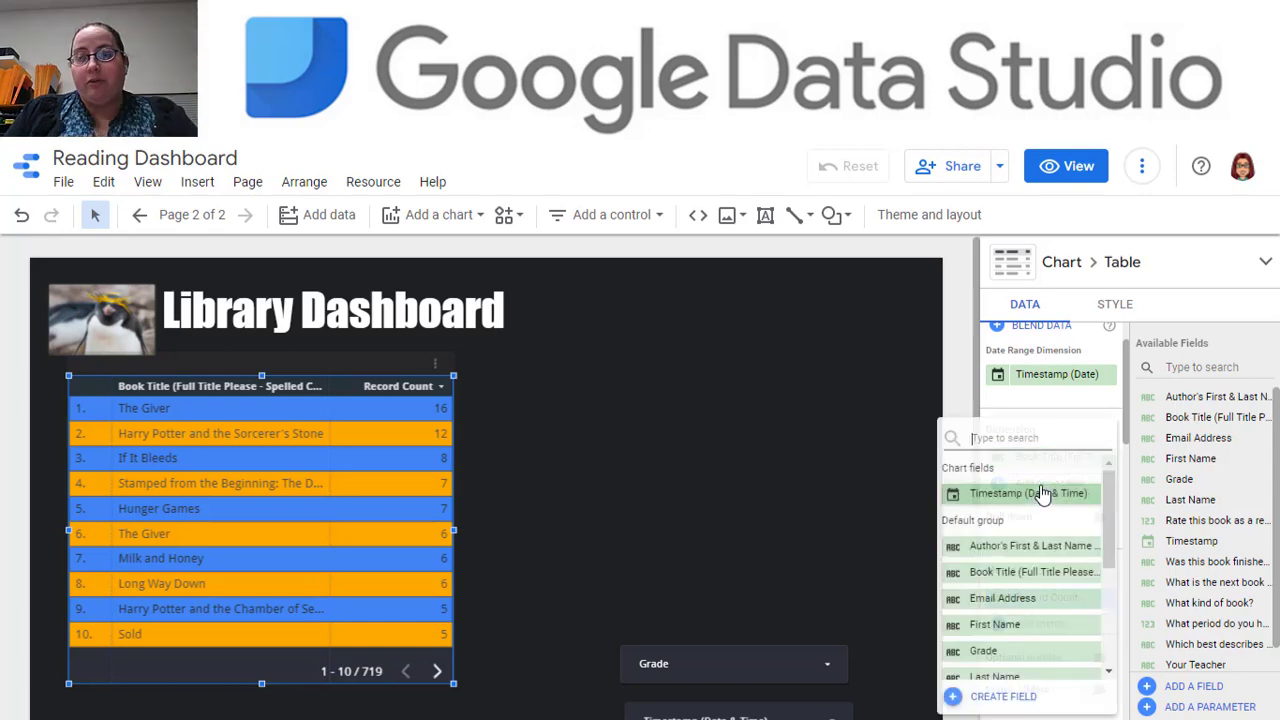
click(1000, 547)
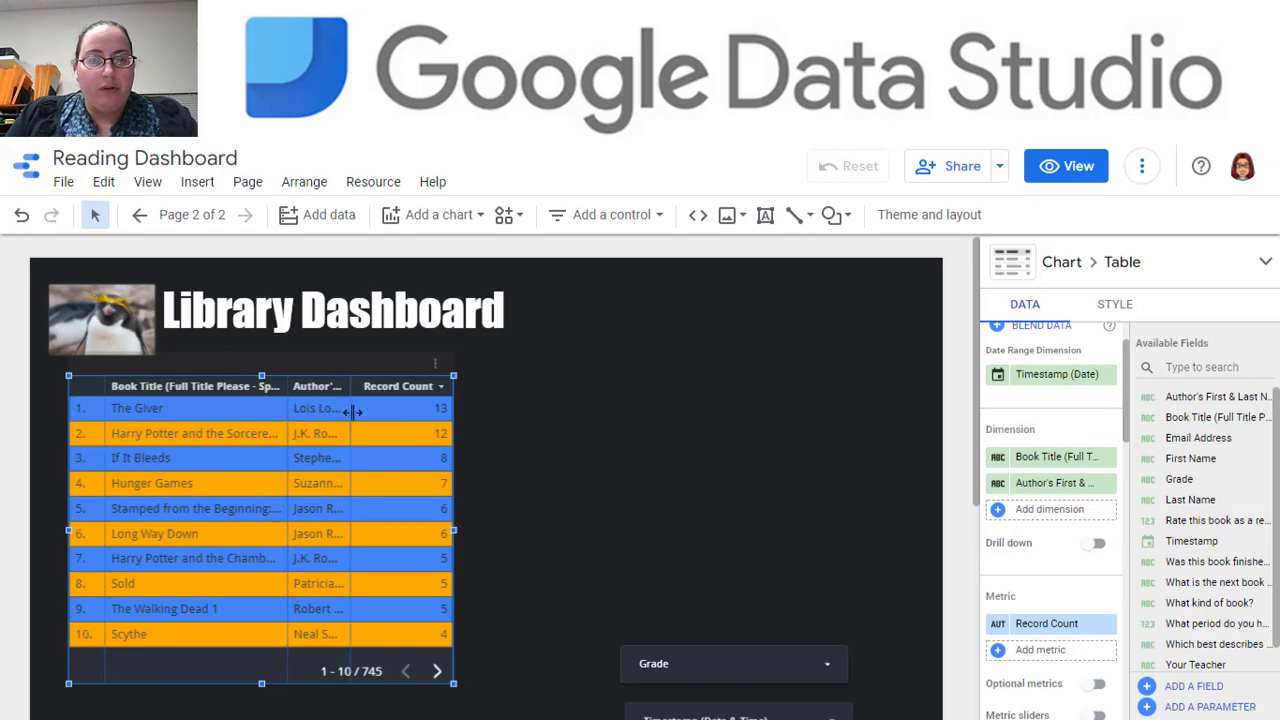
drag(350, 410, 412, 417)
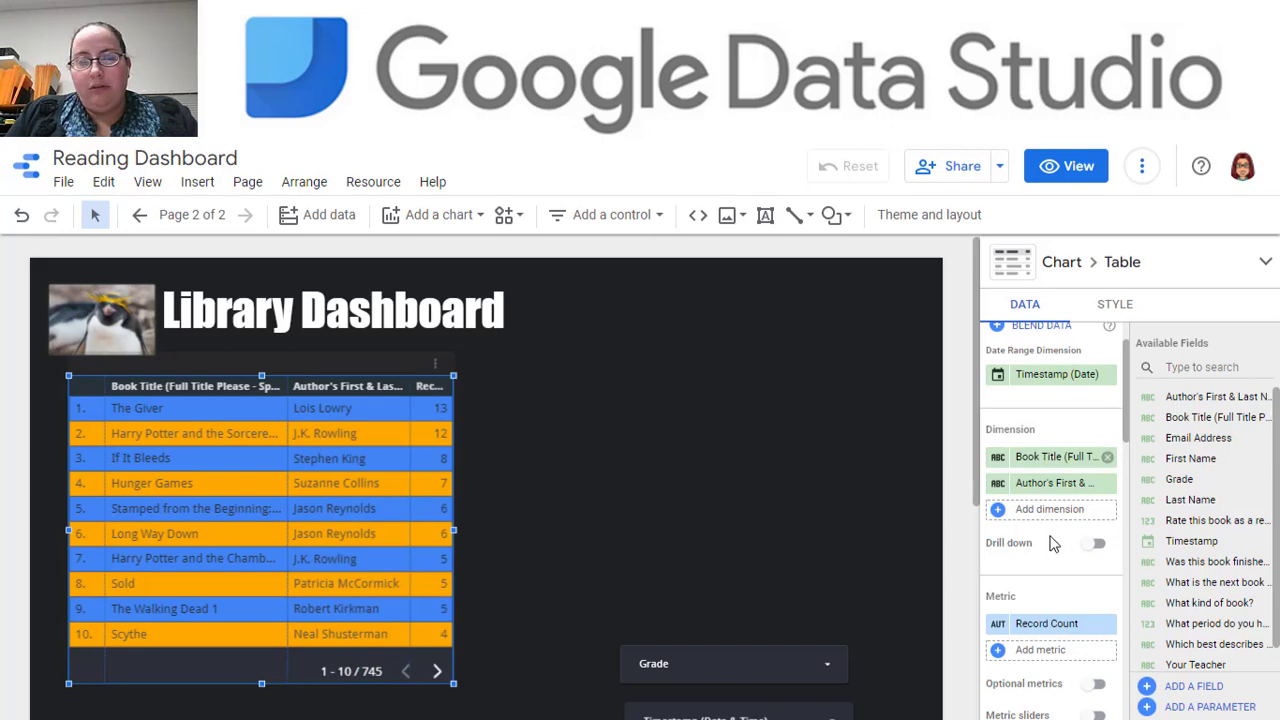
scroll(1051, 540, down, 1)
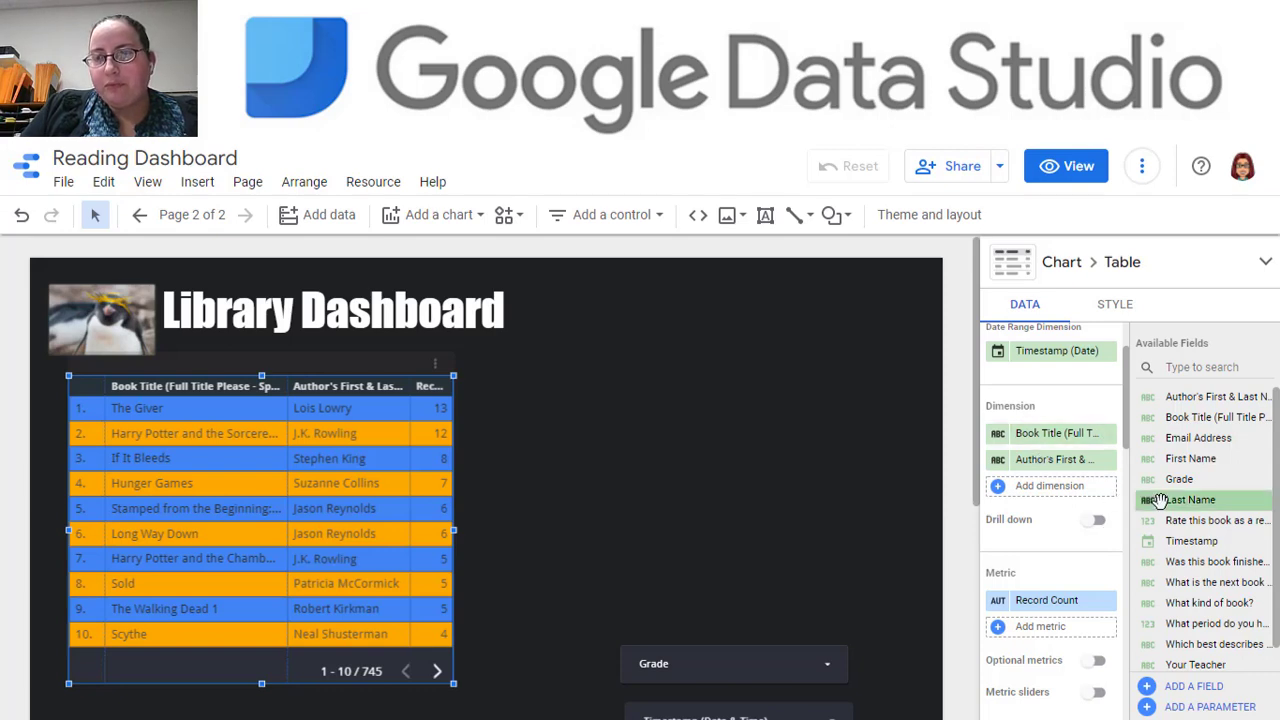
scroll(1160, 500, down, 1)
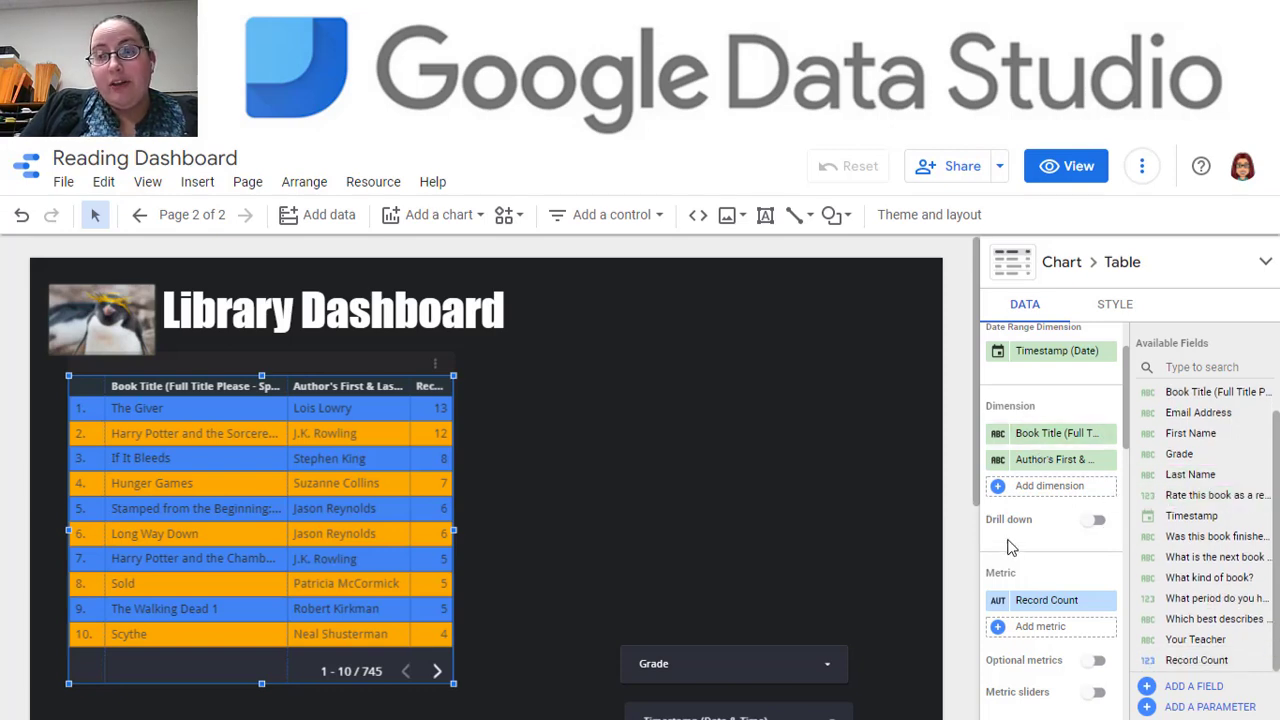
click(692, 490)
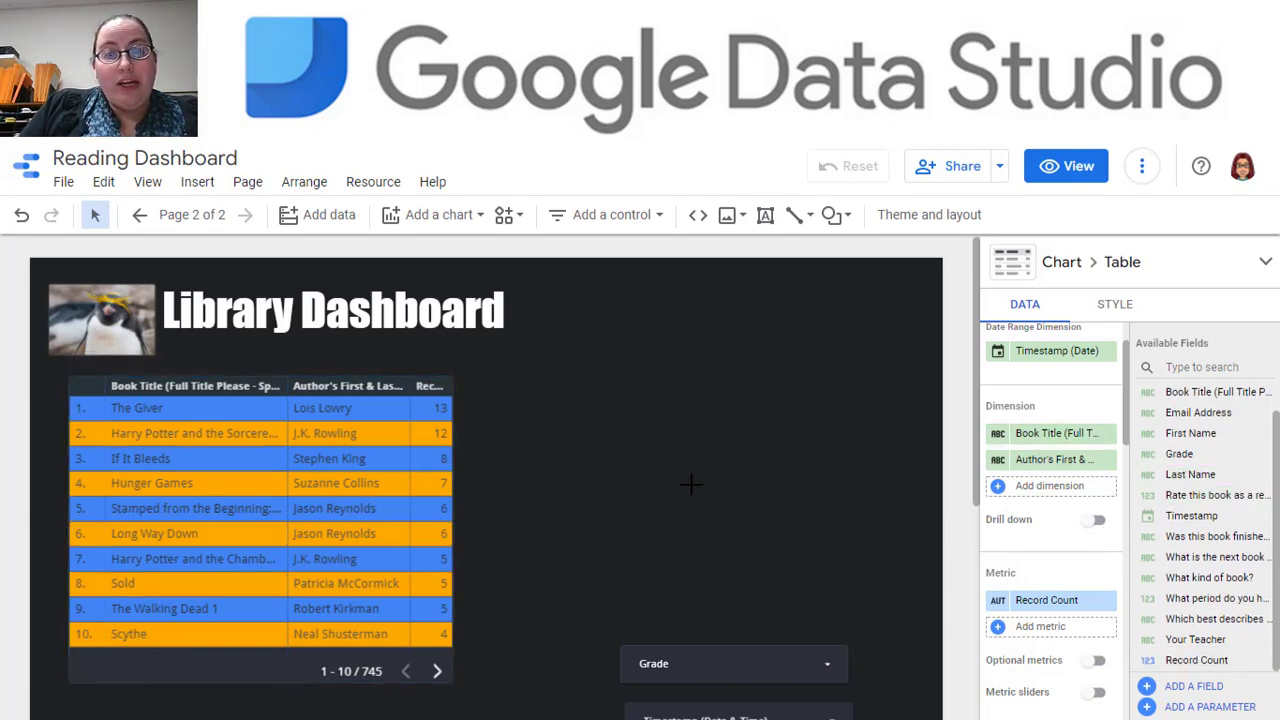
Step: Add a scorecard beside the book table and compare it with the Total Books Read figure on page 1
click(452, 218)
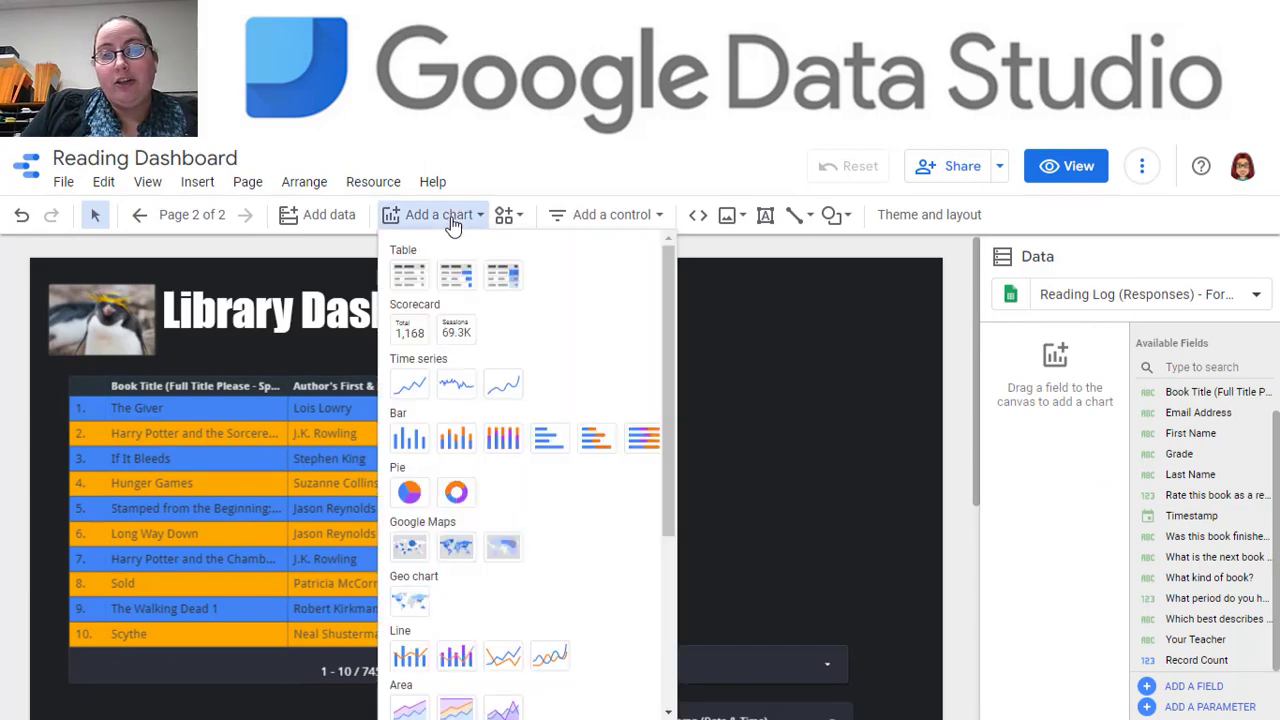
click(414, 332)
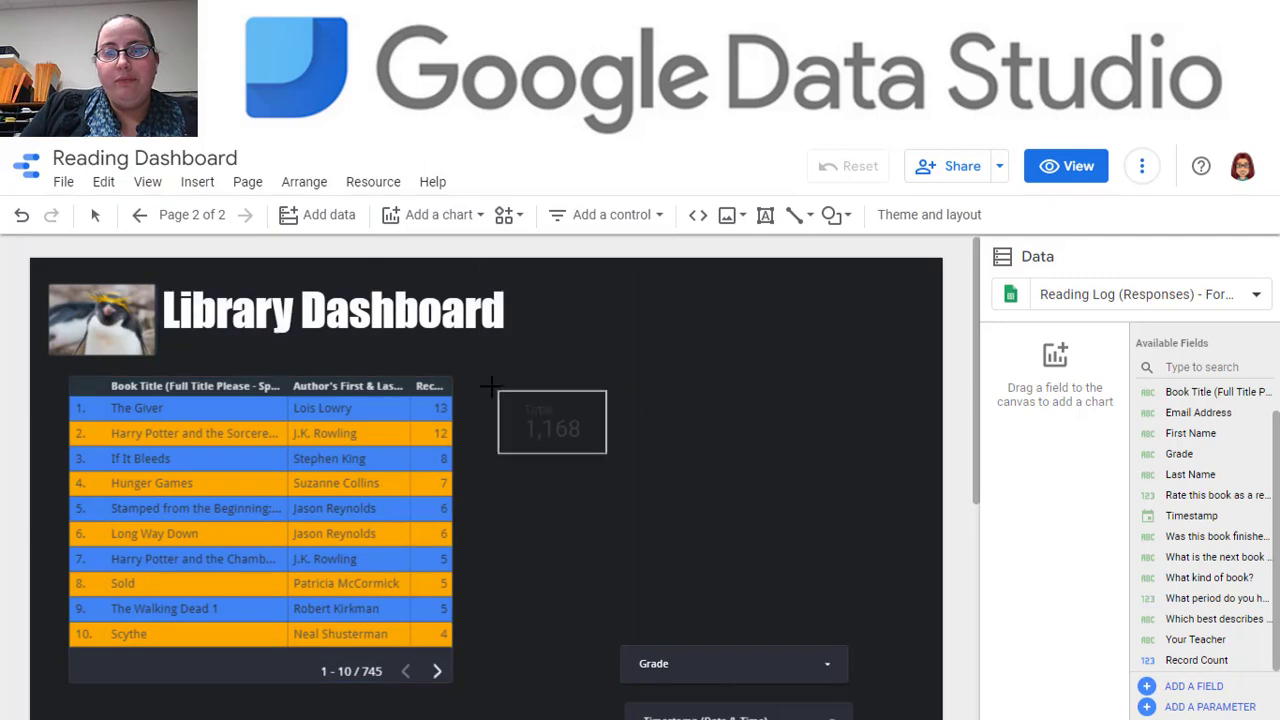
click(481, 376)
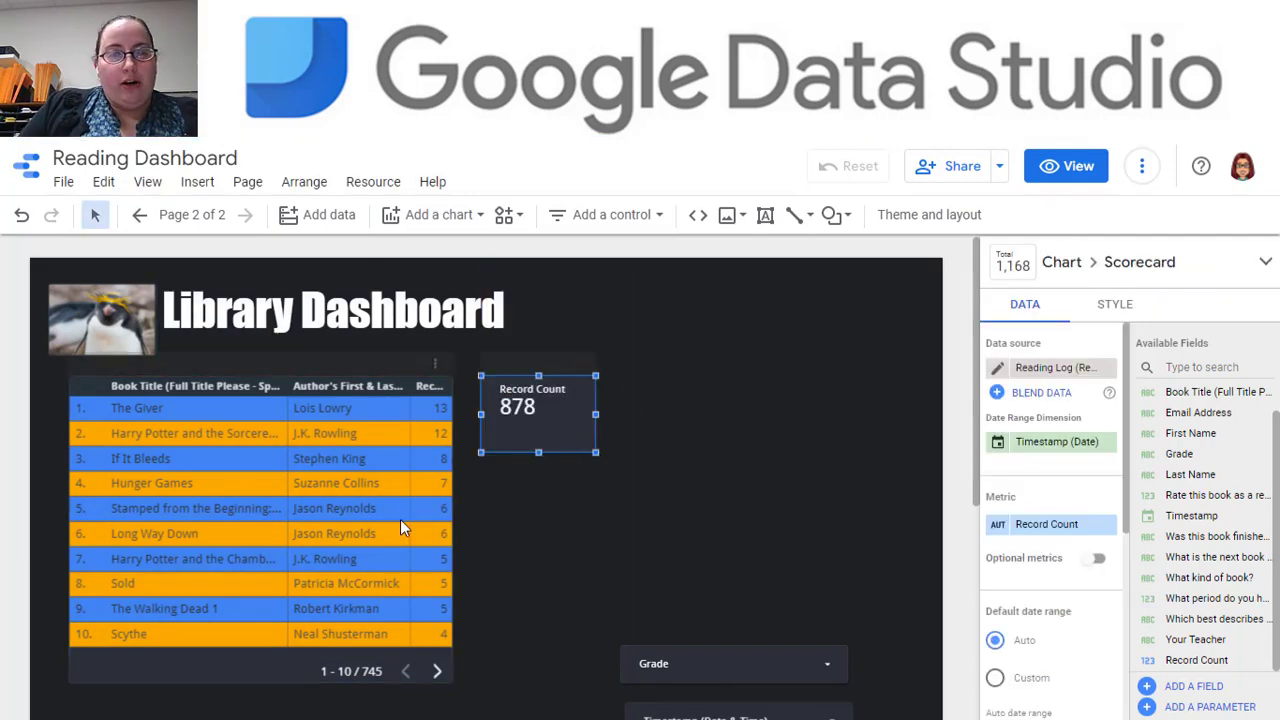
click(140, 216)
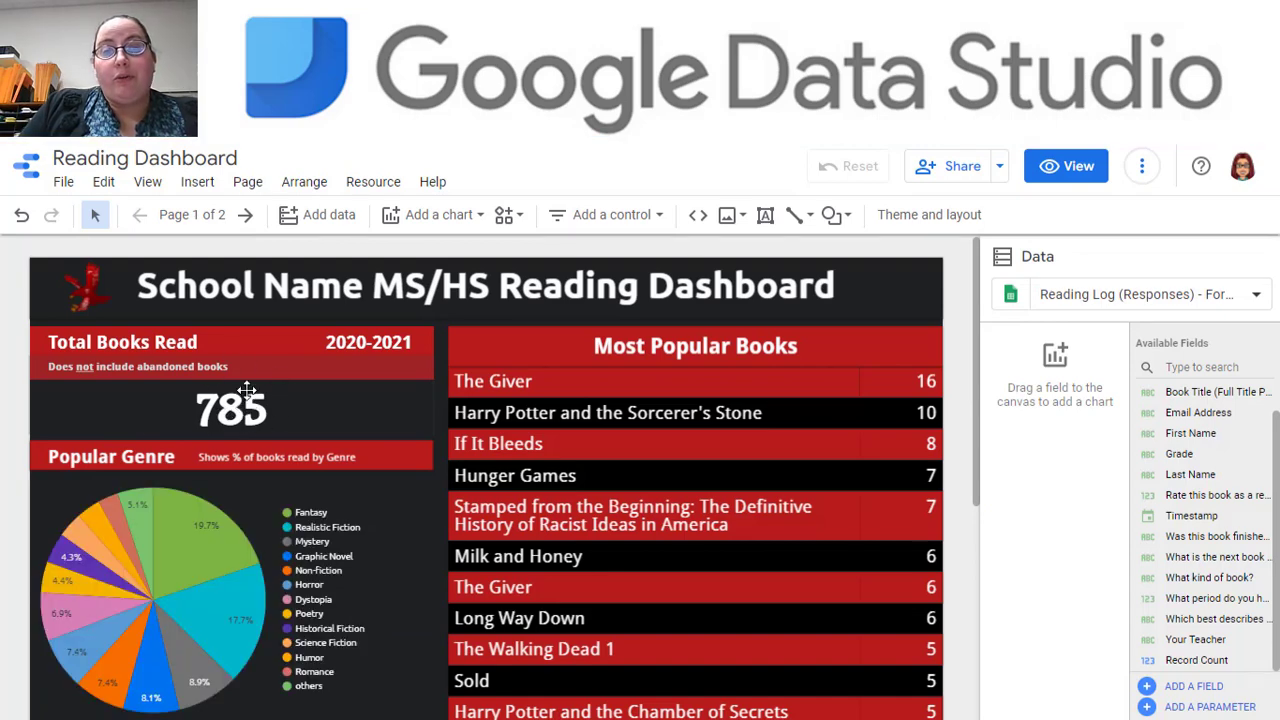
click(245, 215)
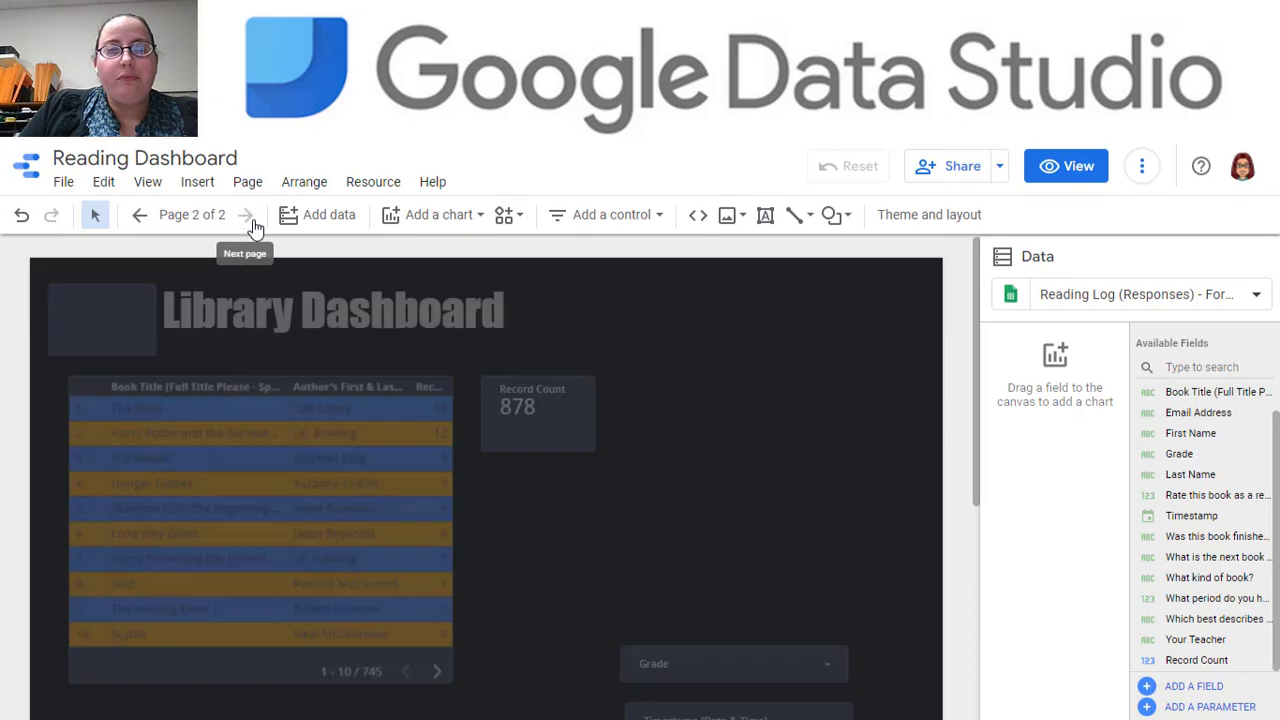
Step: Start a new filter on the scorecard that includes records by the field asking whether the book was finished or abandoned
click(550, 407)
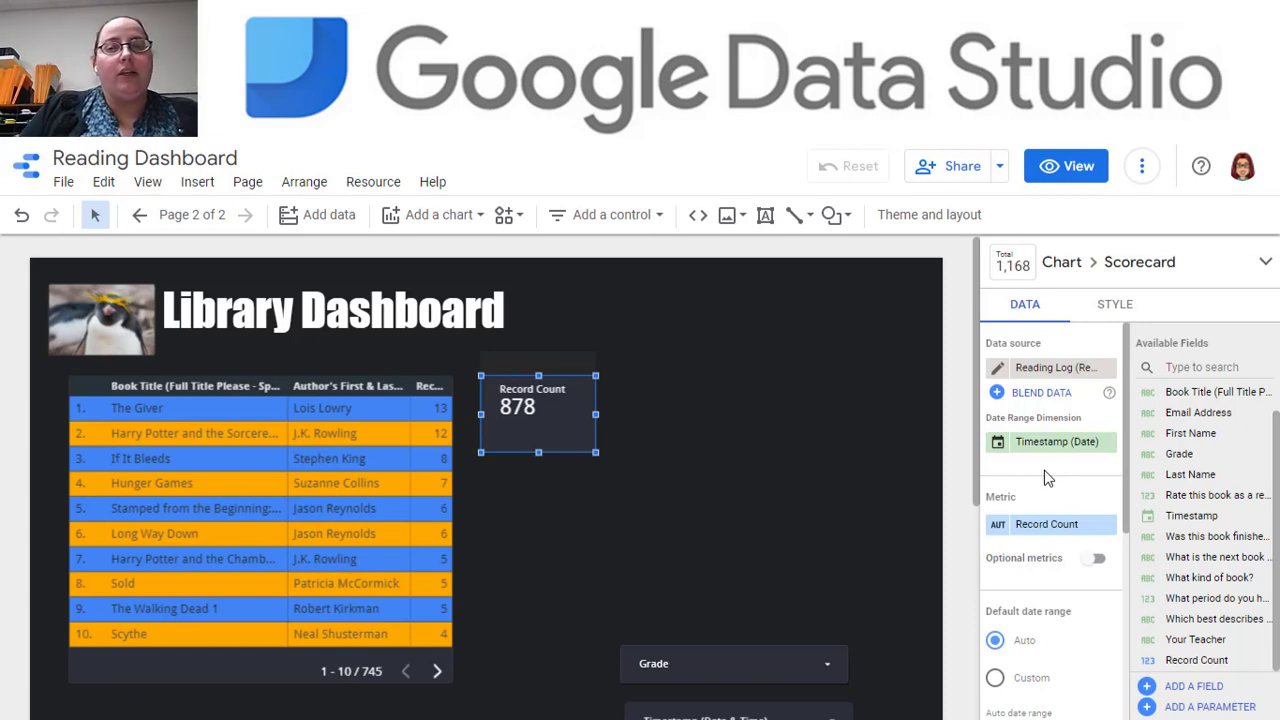
scroll(1062, 552, down, 3)
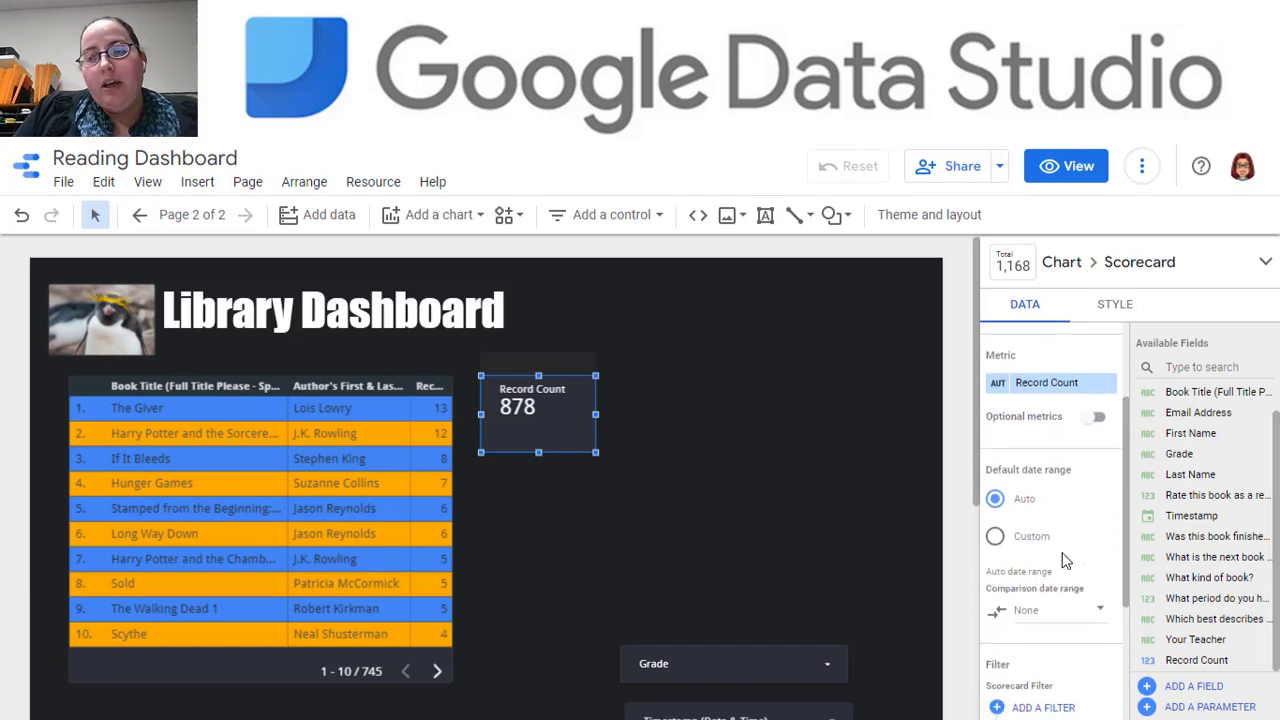
scroll(1062, 558, down, 2)
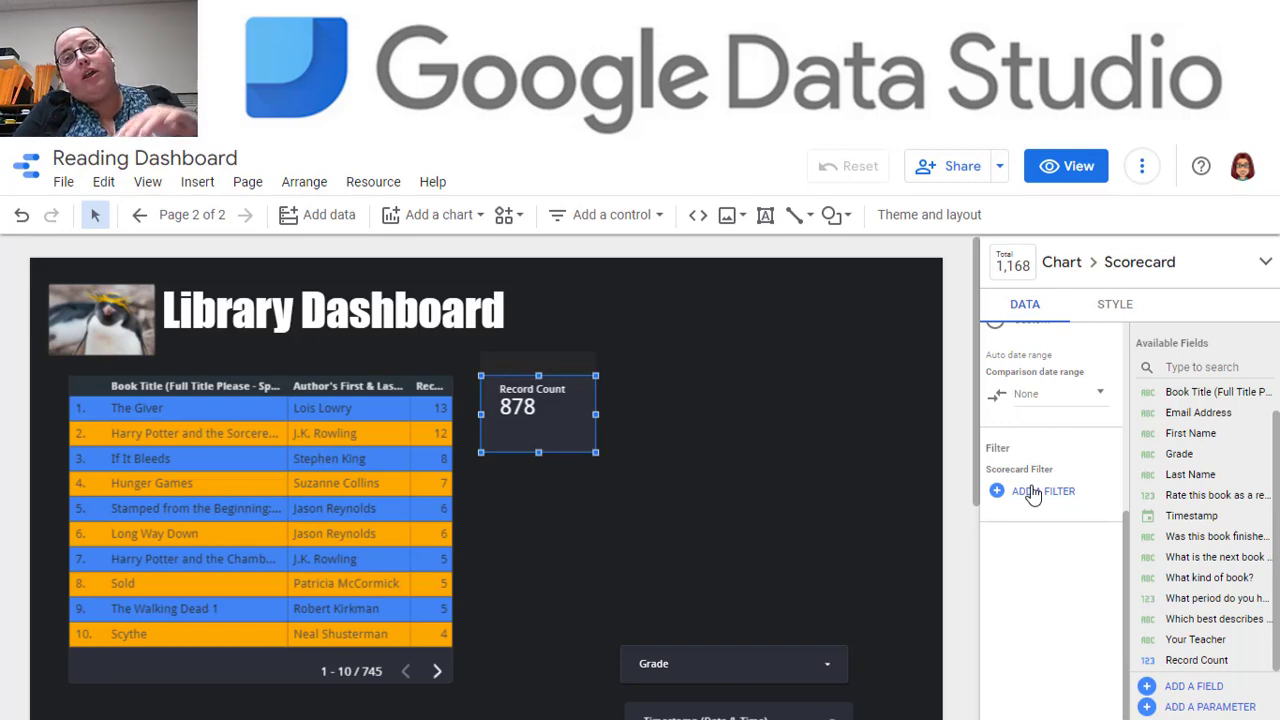
click(1033, 492)
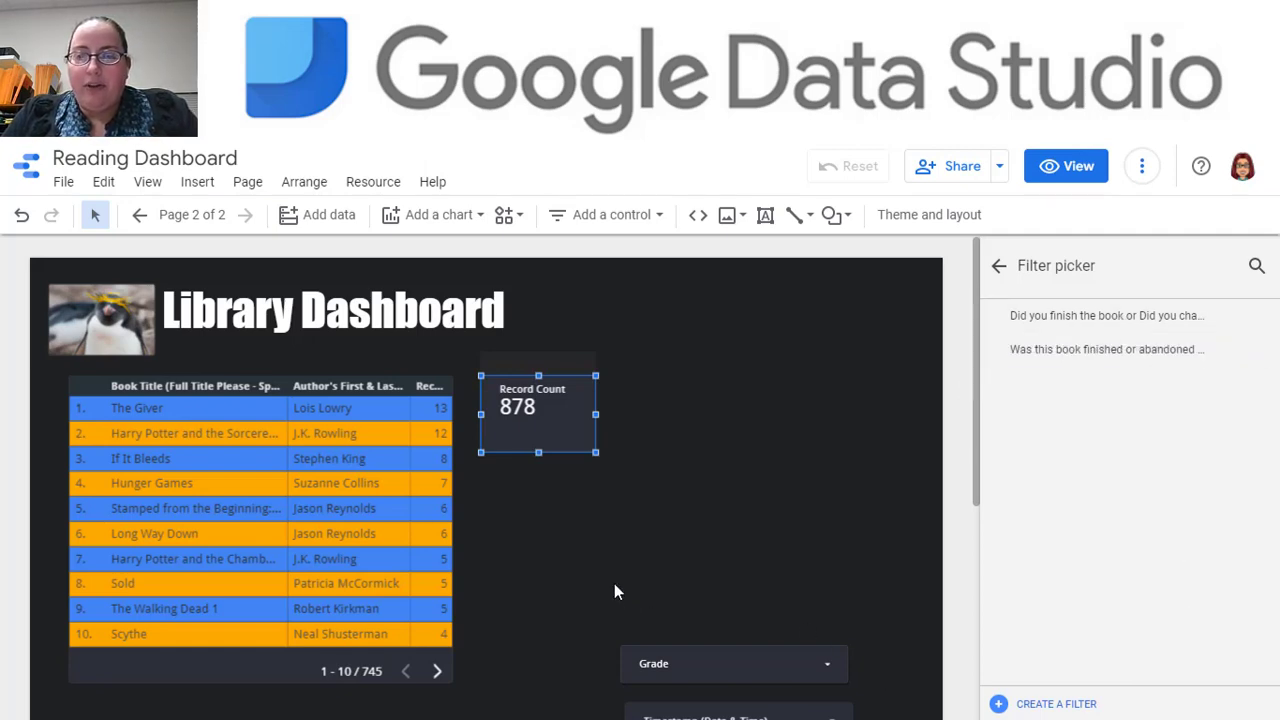
click(1050, 704)
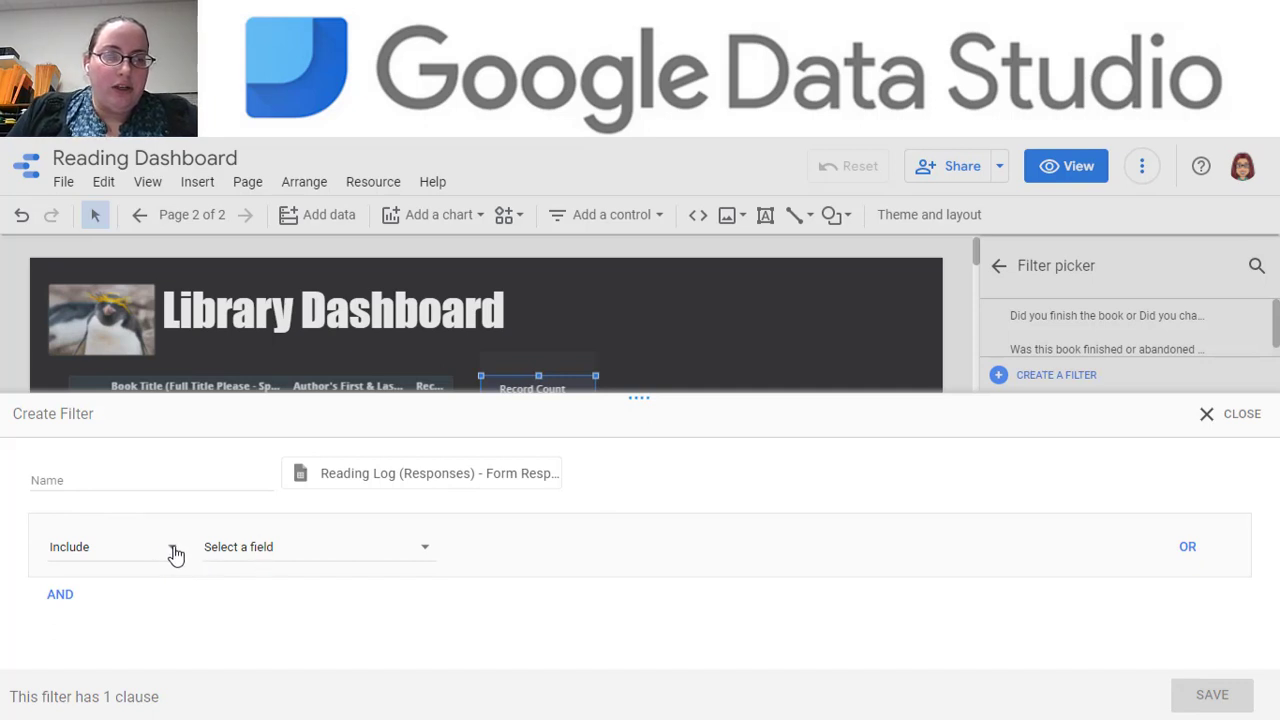
click(266, 554)
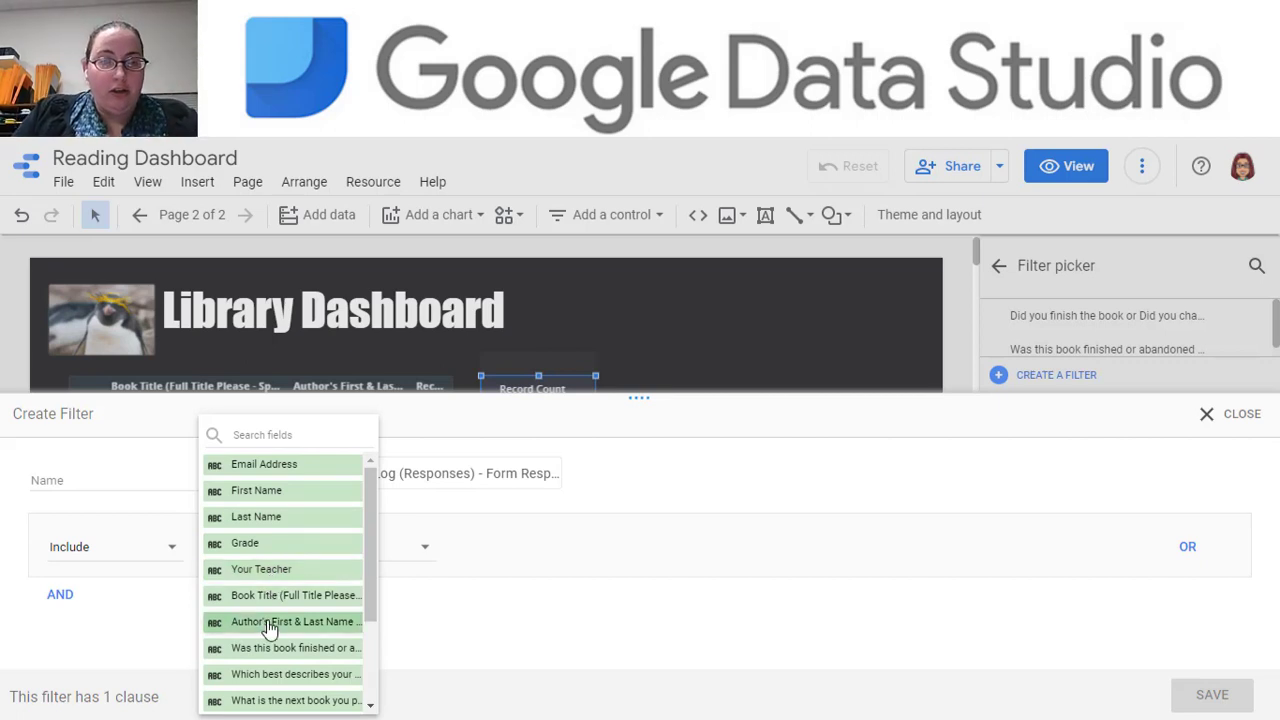
scroll(268, 627, down, 3)
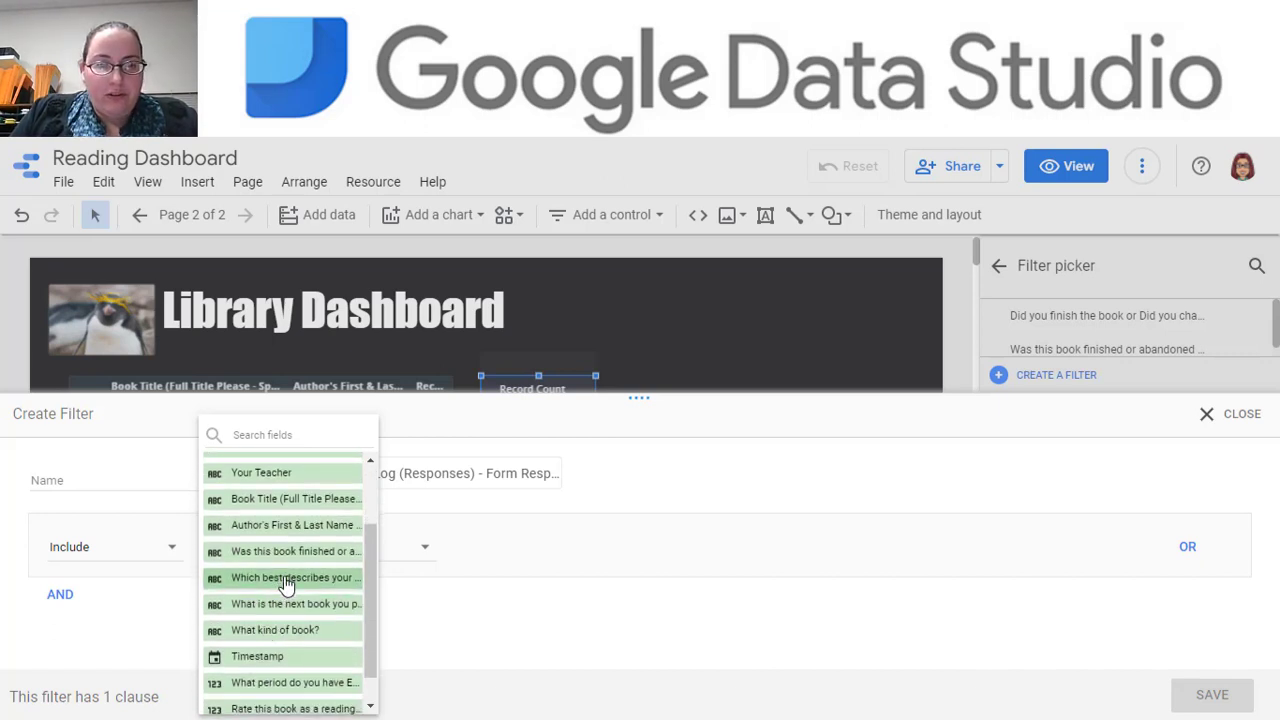
scroll(289, 633, down, 1)
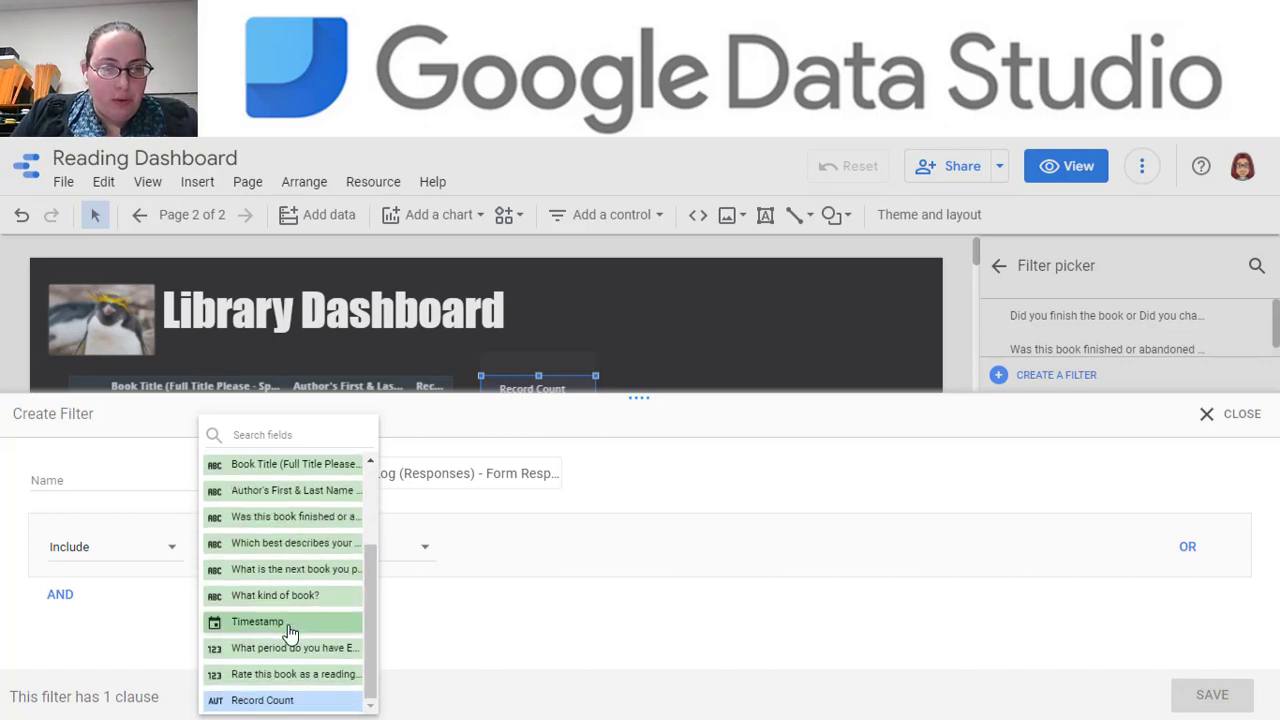
click(307, 528)
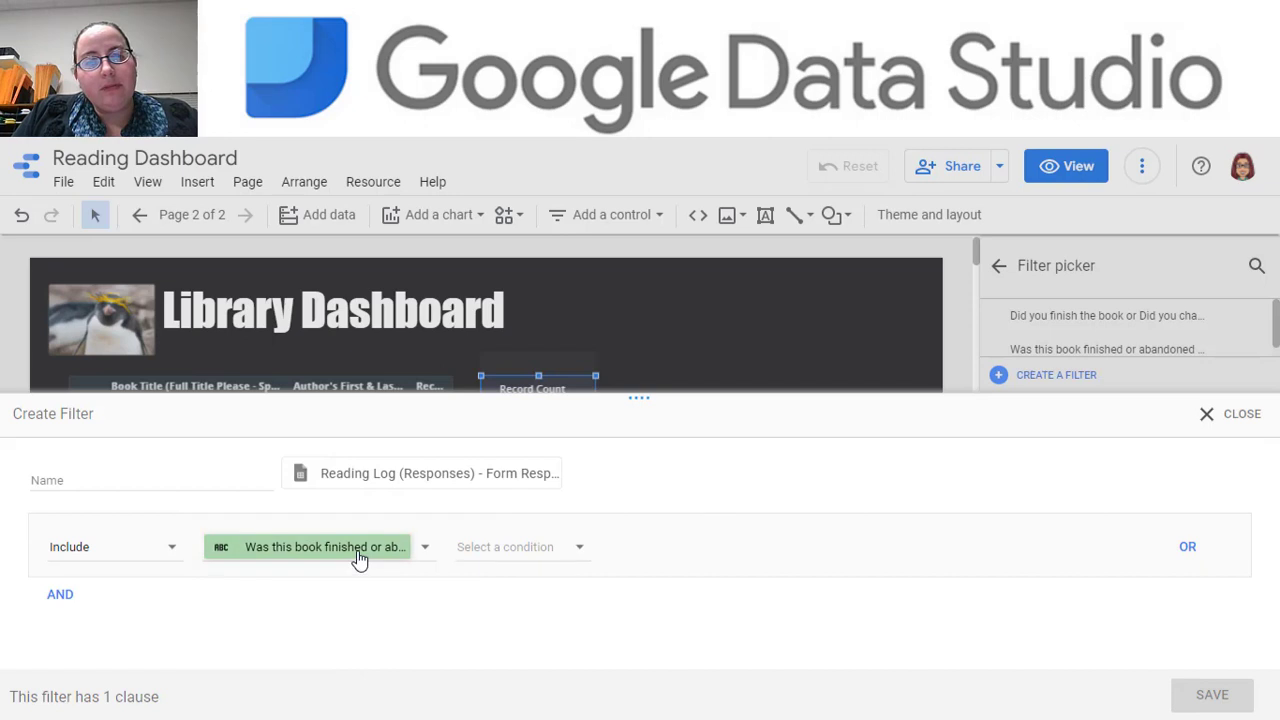
Step: Set the filter condition to Equal to (=) "Finished" and save the filter on the scorecard
click(504, 560)
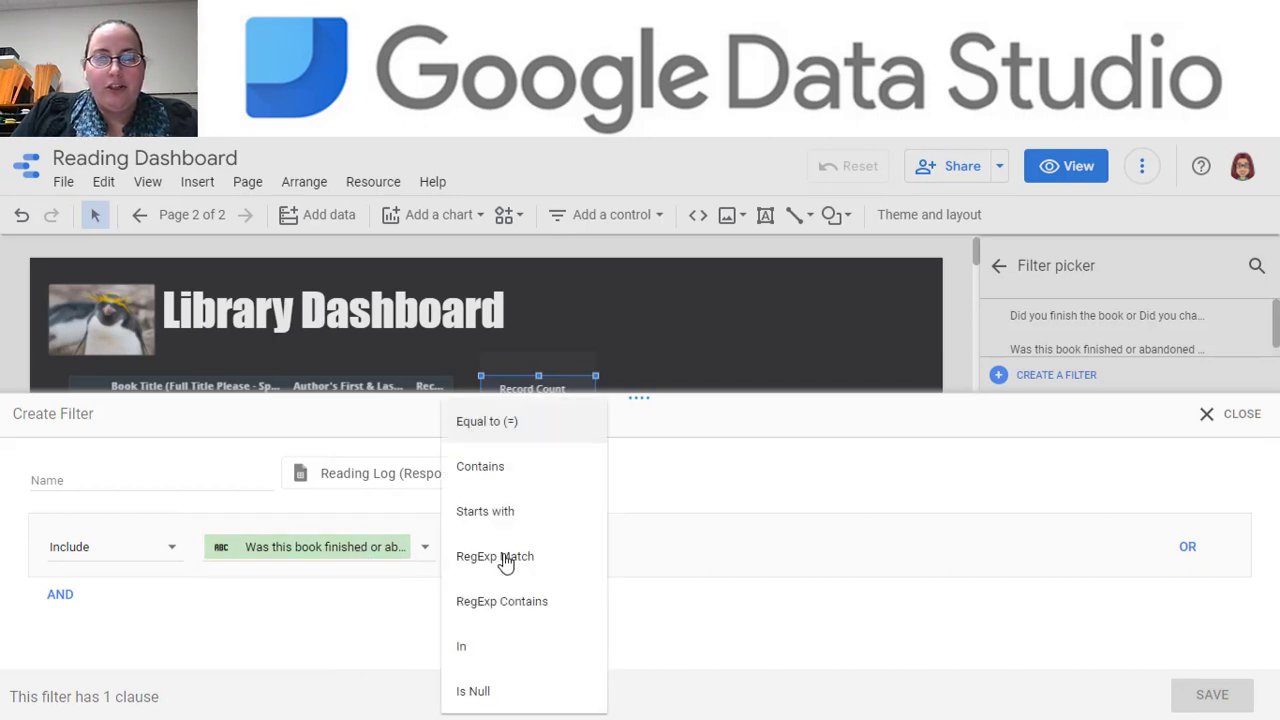
click(490, 418)
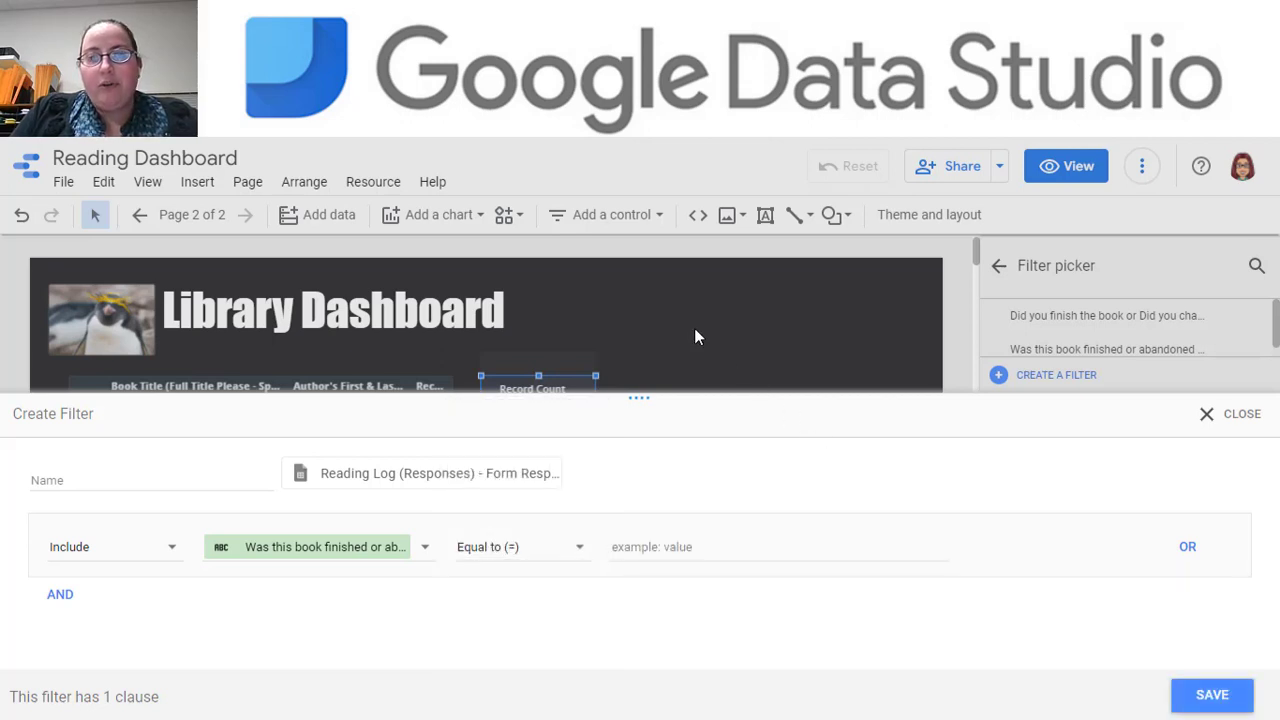
click(664, 557)
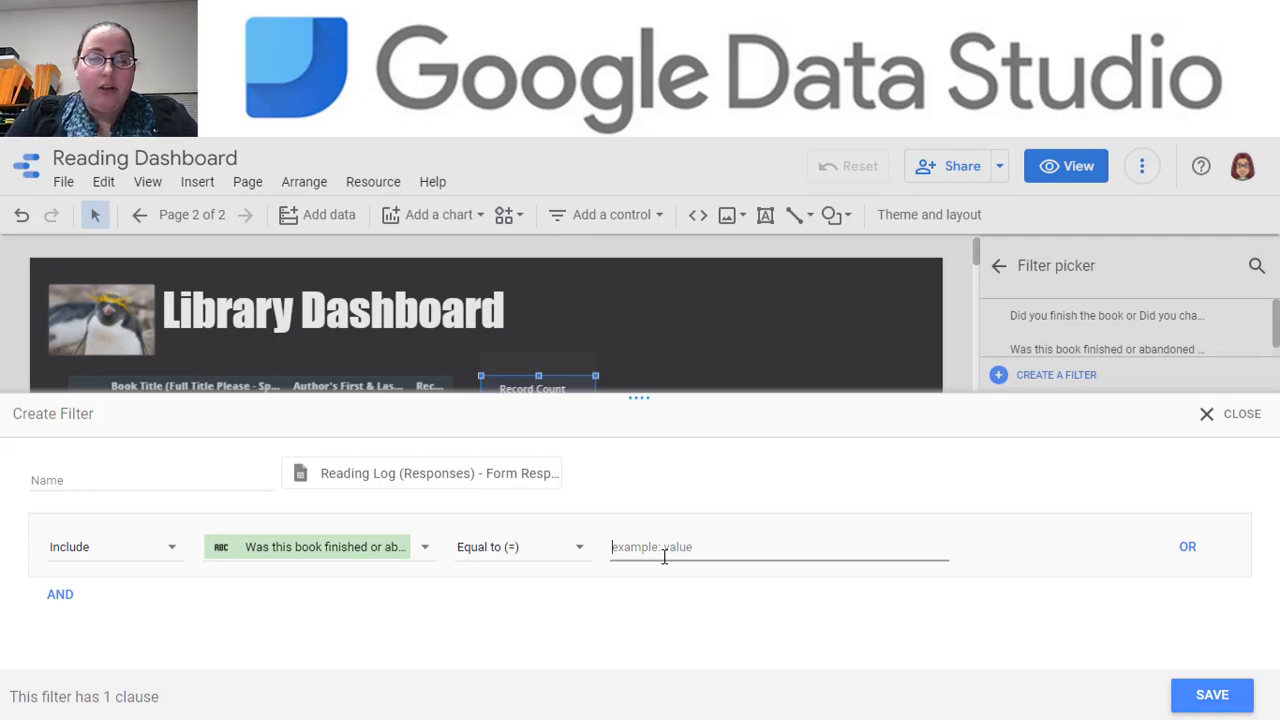
text(Finished)
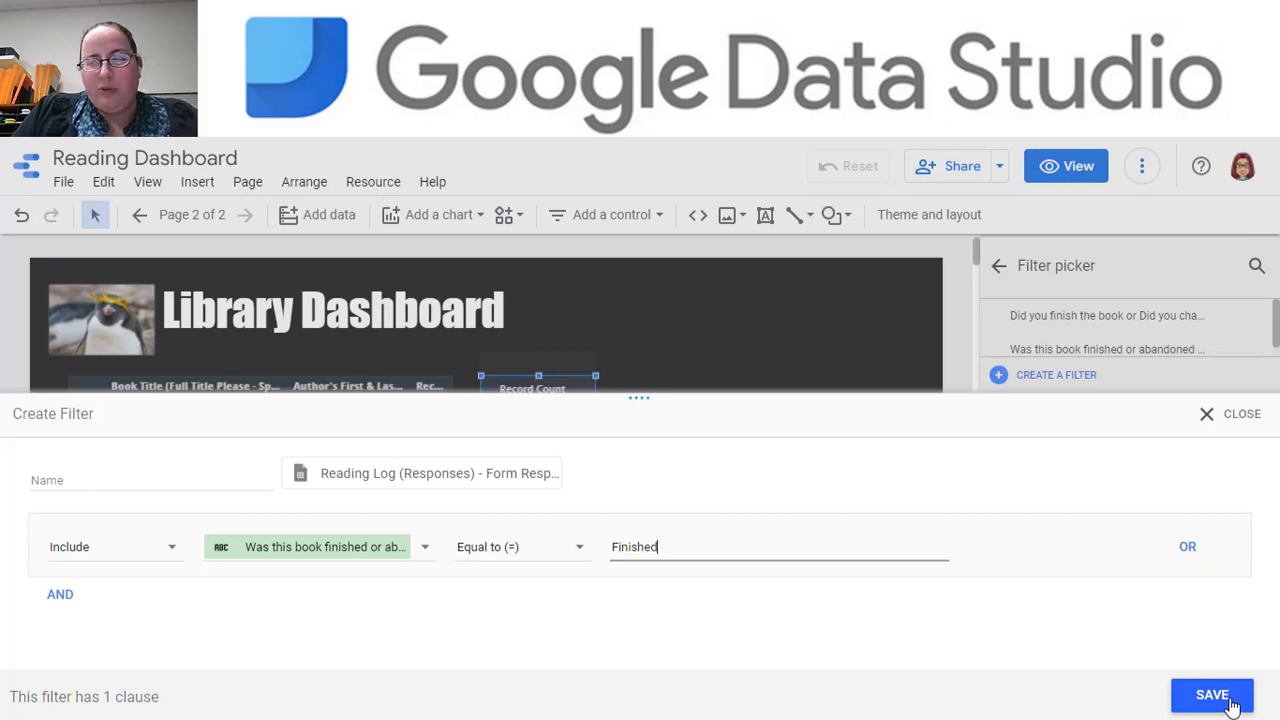
click(1228, 700)
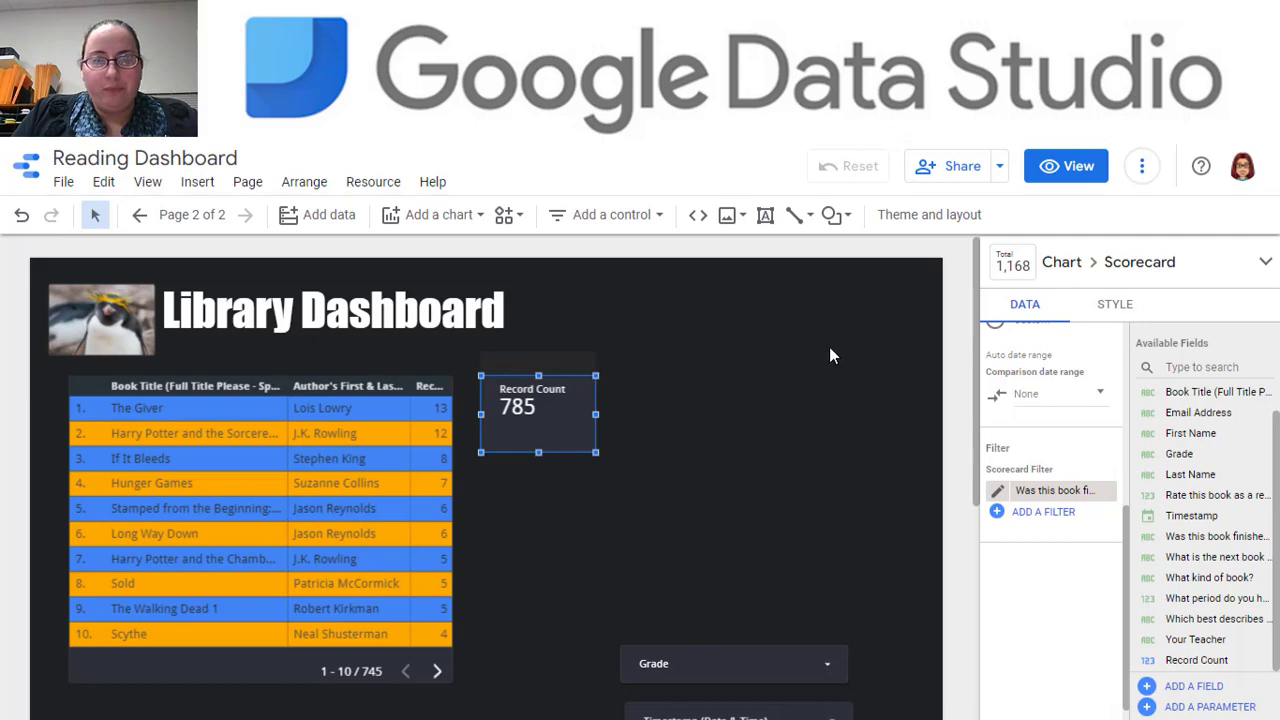
click(765, 437)
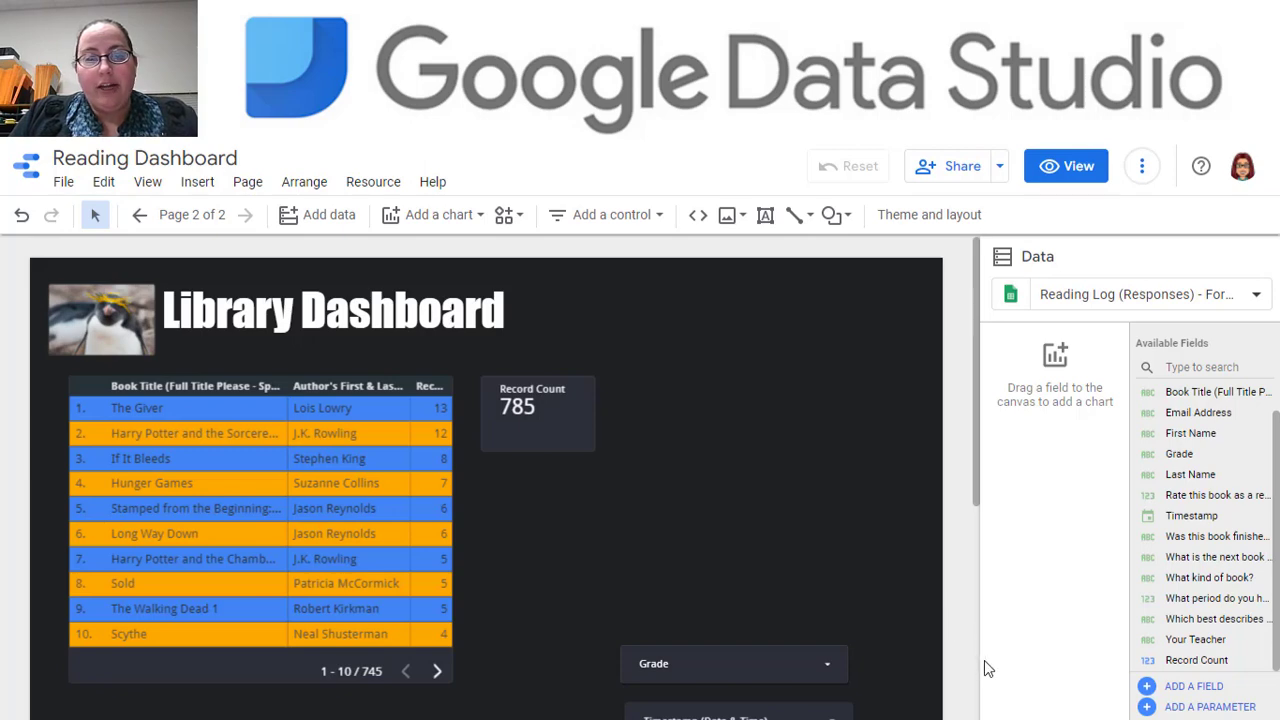
Step: Shorten the scorecard from its lower edge so it fits closely around the number
click(563, 403)
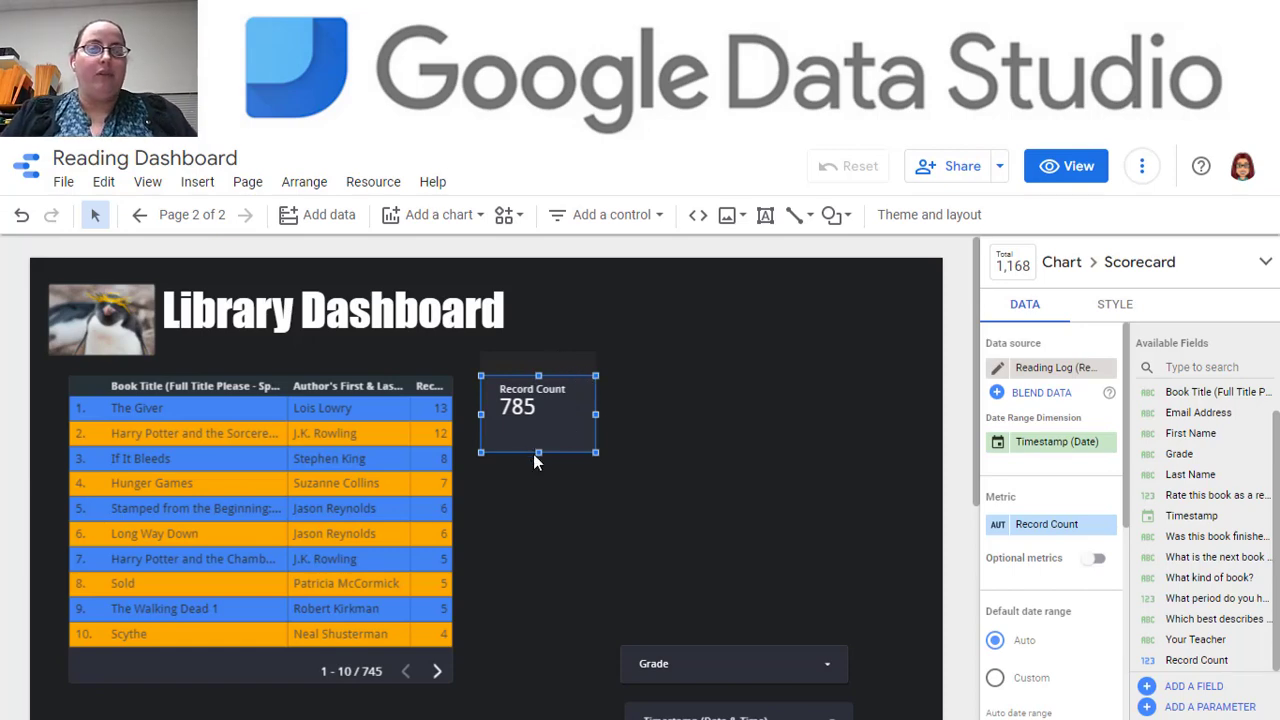
drag(540, 450, 538, 426)
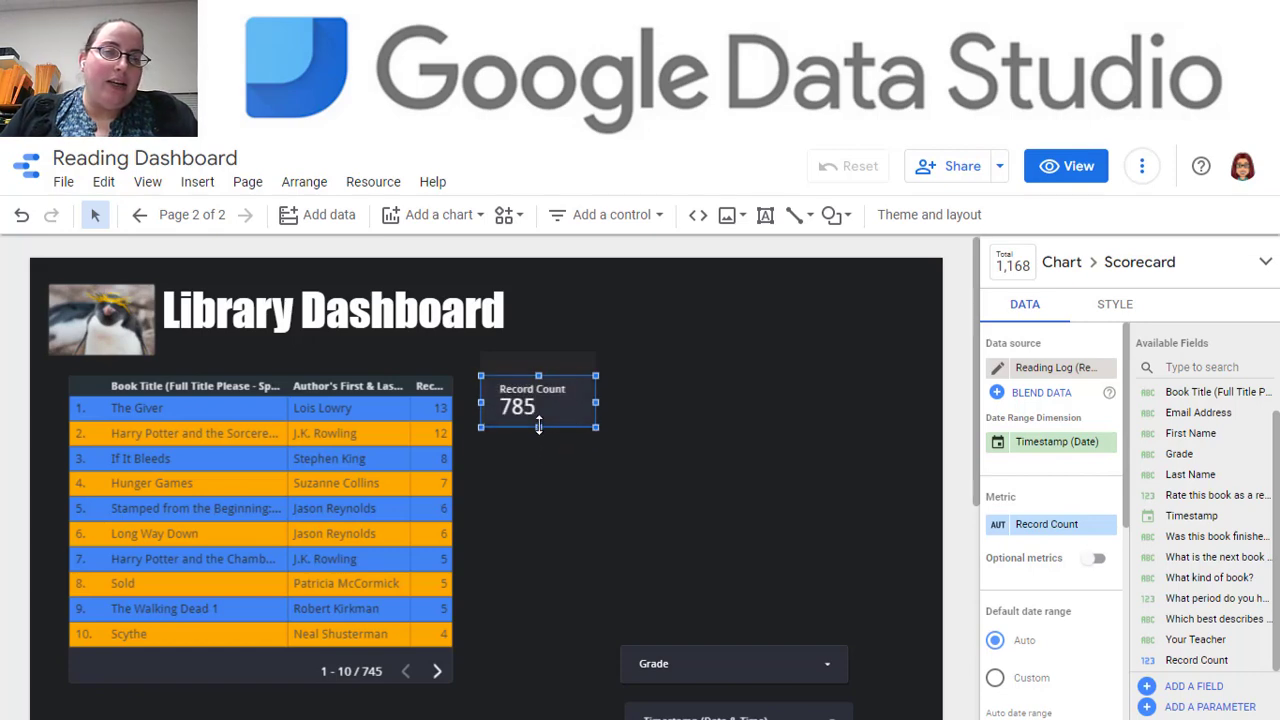
click(742, 281)
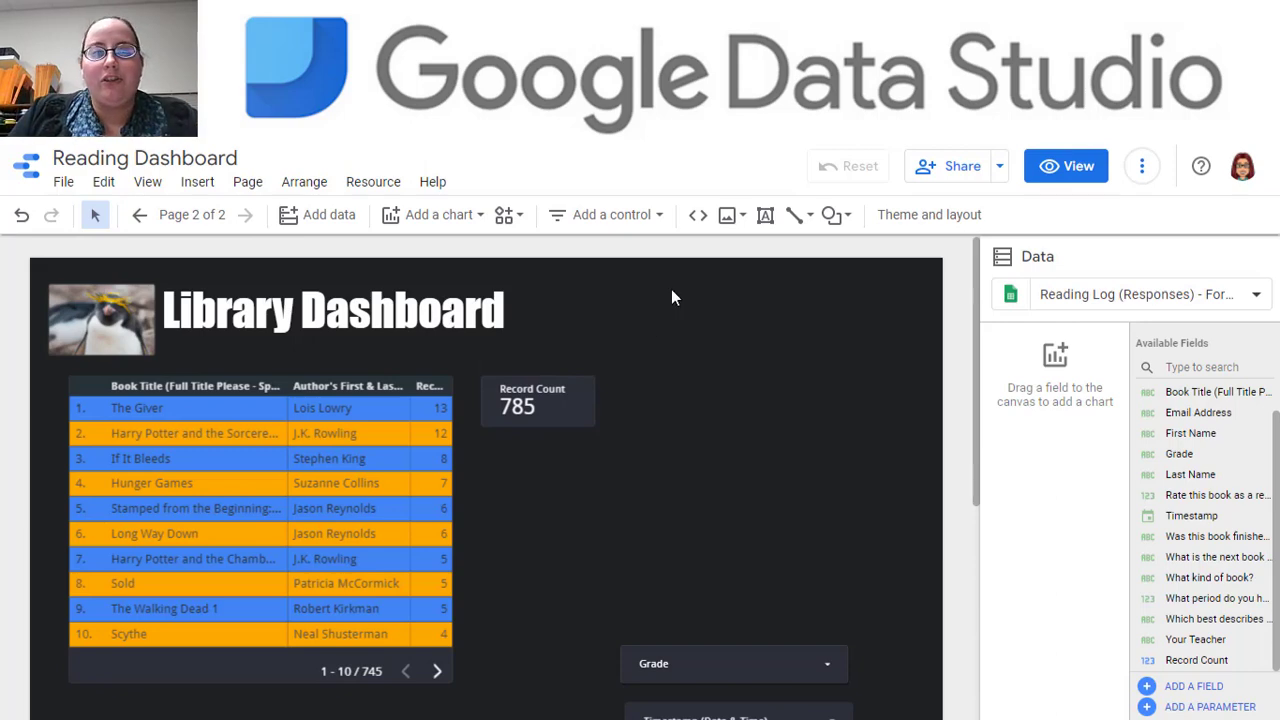
Step: Add a "Books Read" text label above the scorecard and narrow its box to about the scorecard's width
click(766, 218)
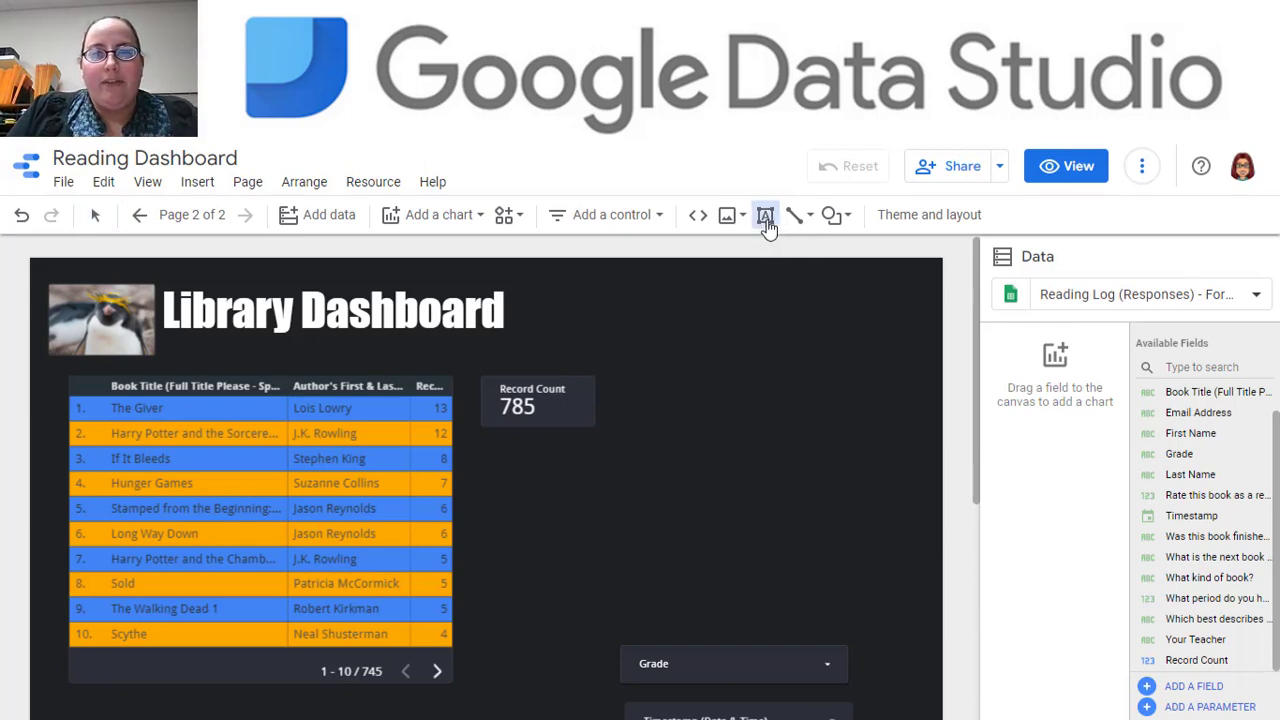
click(482, 361)
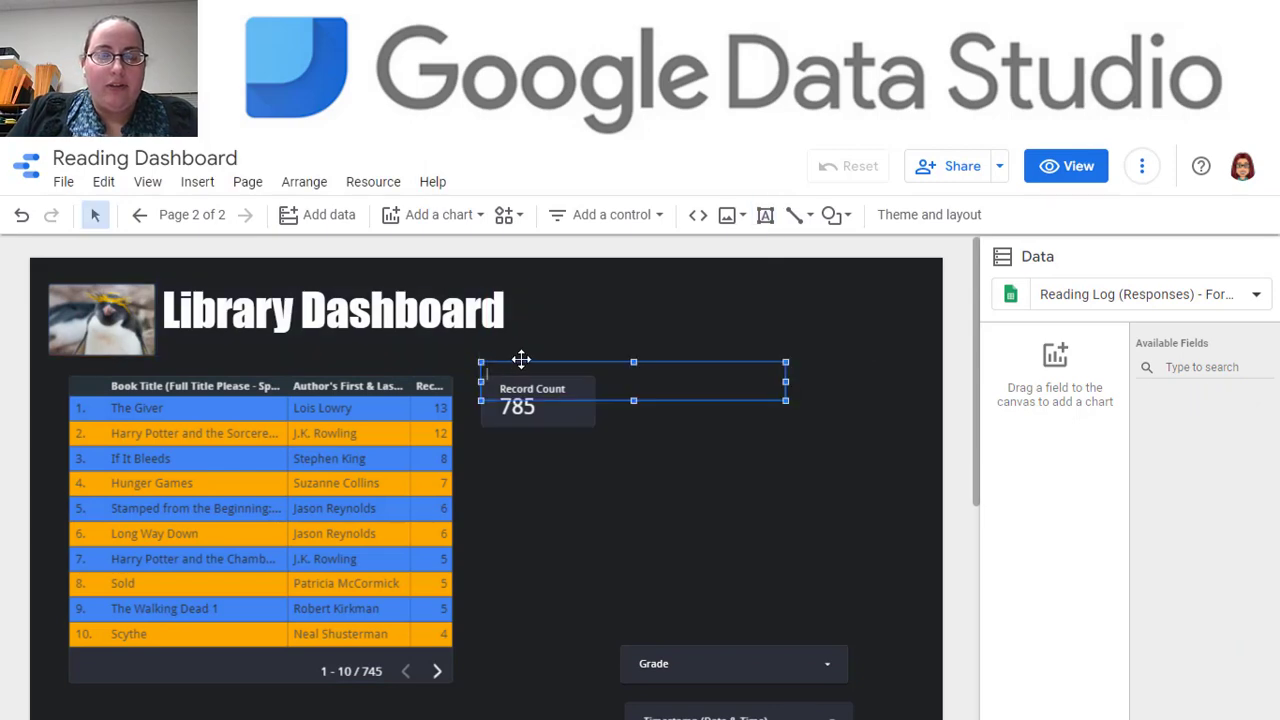
text(Books Read)
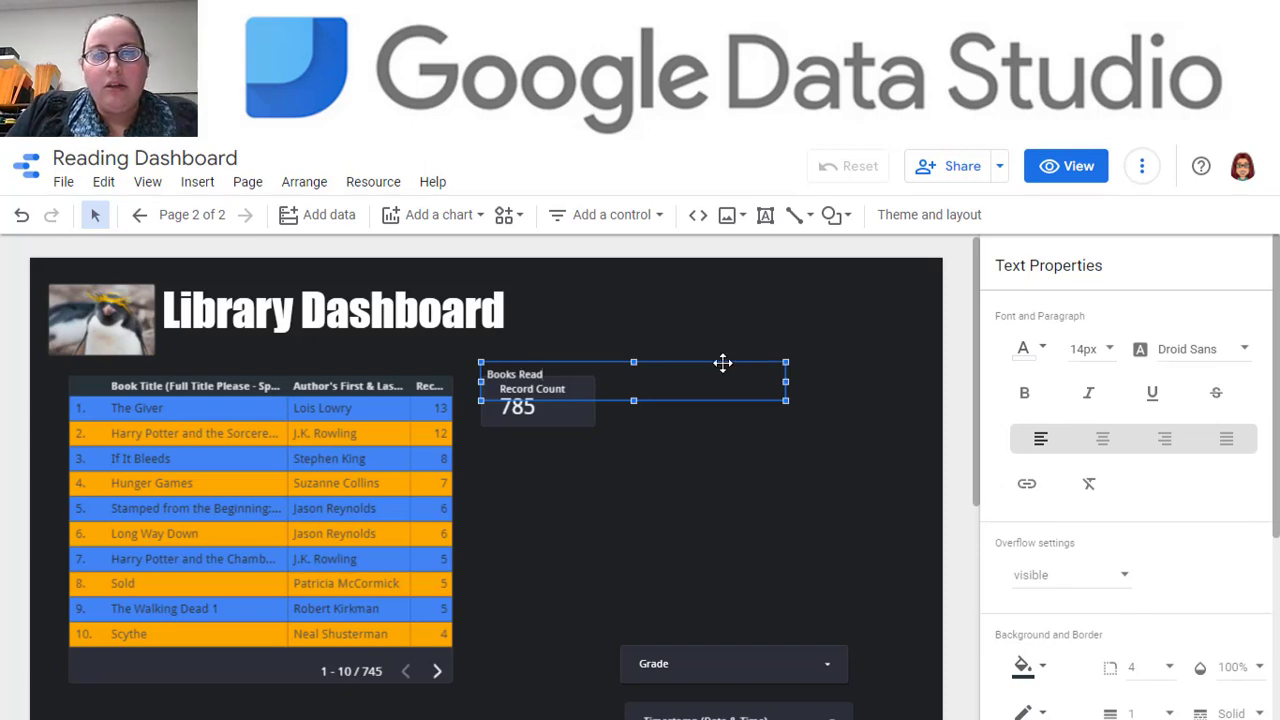
drag(723, 363, 596, 387)
click(600, 428)
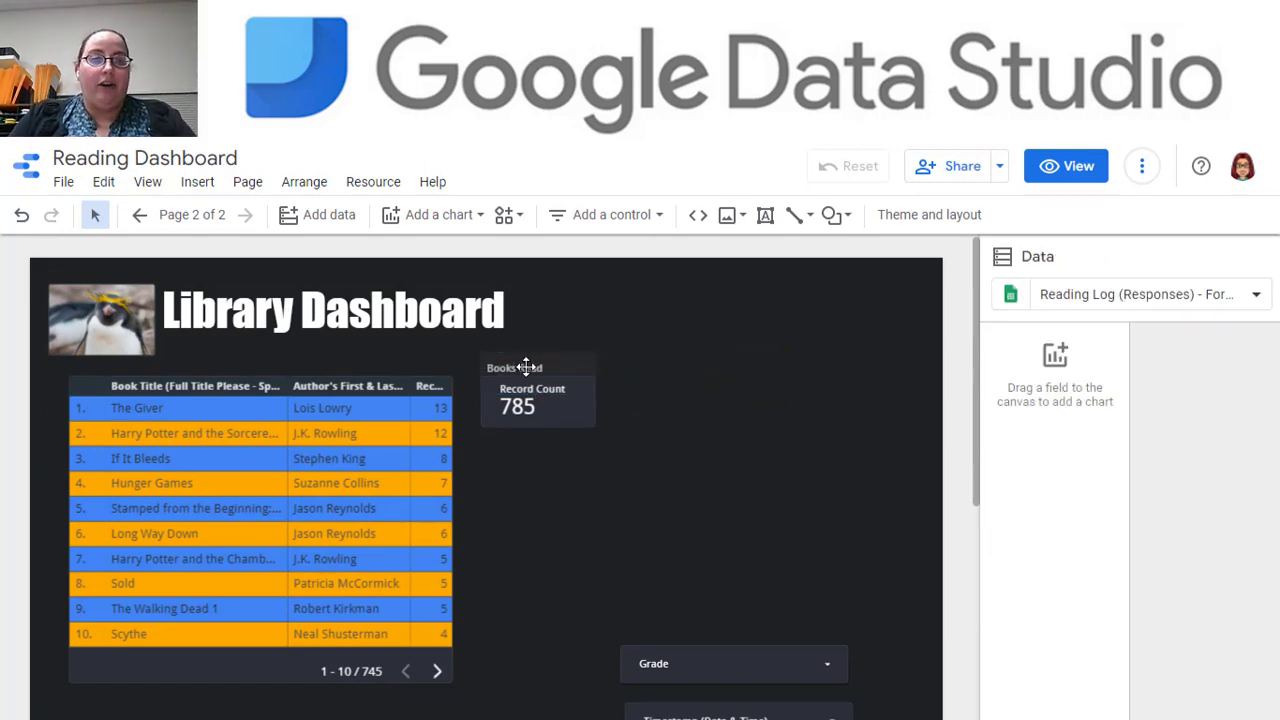
Step: Move the scorecard to the upper-right corner of the report page and place the "Books Read" label directly above it
click(530, 395)
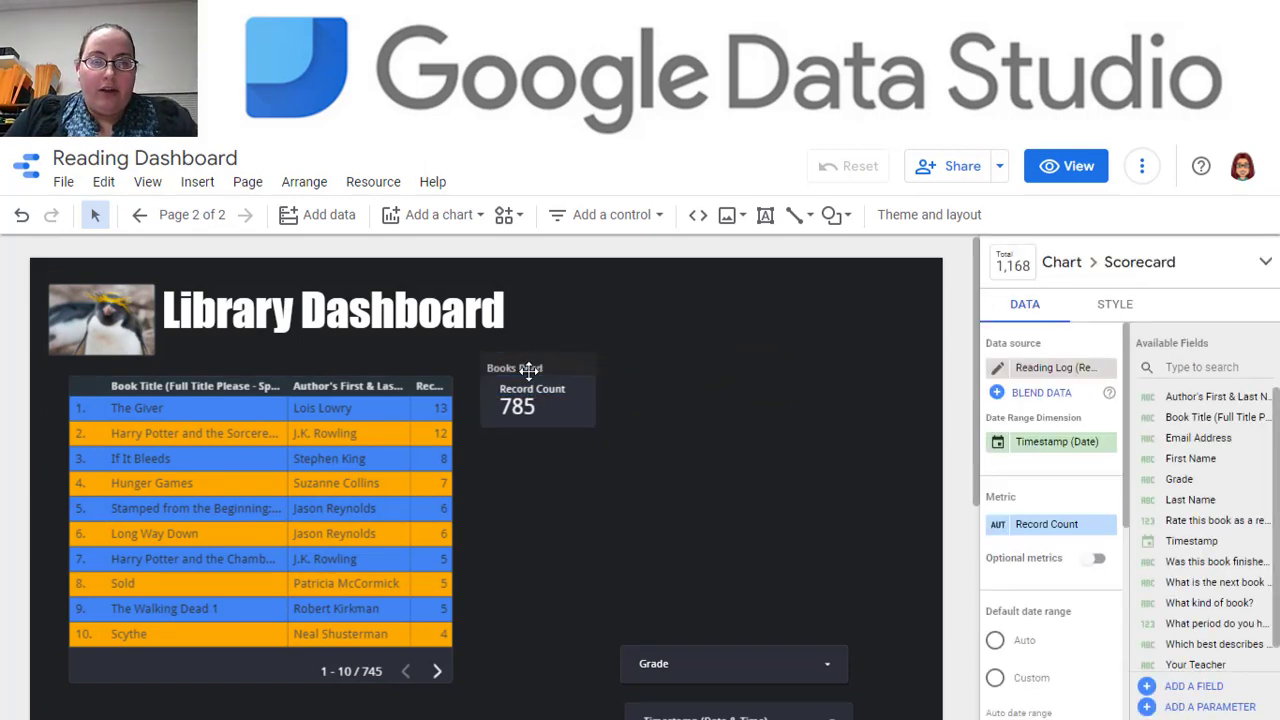
drag(543, 403, 876, 318)
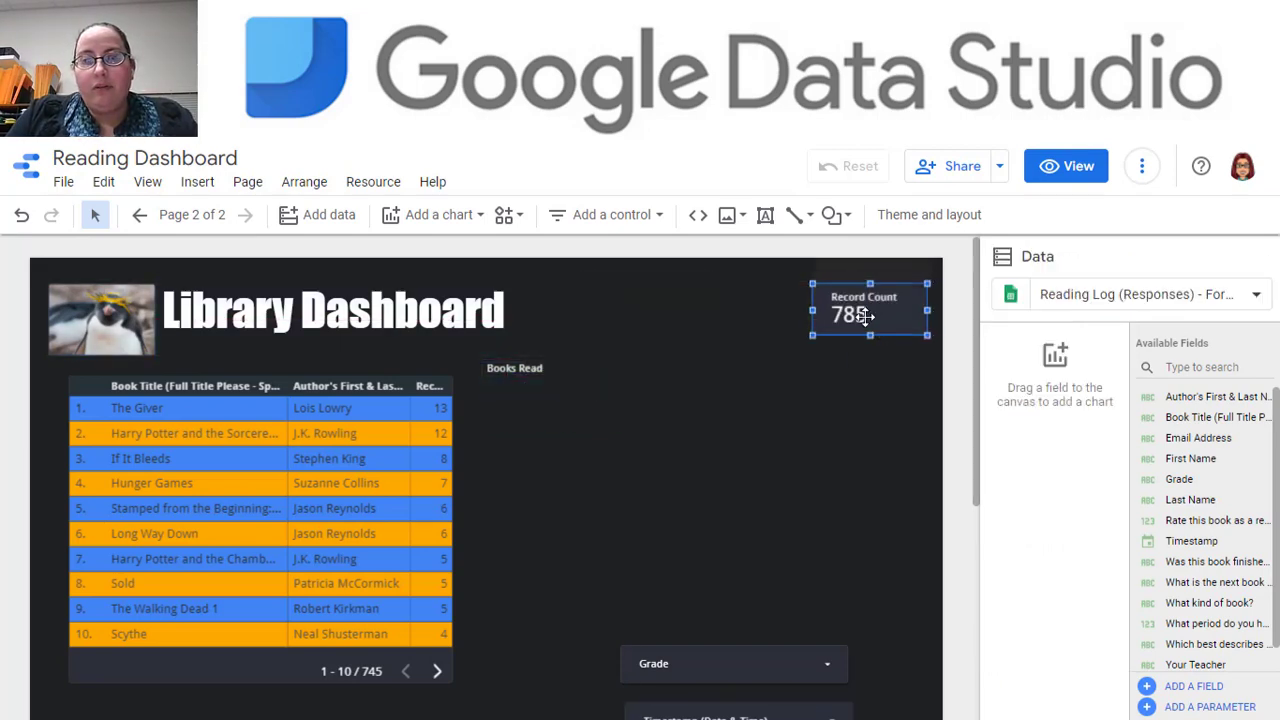
click(564, 360)
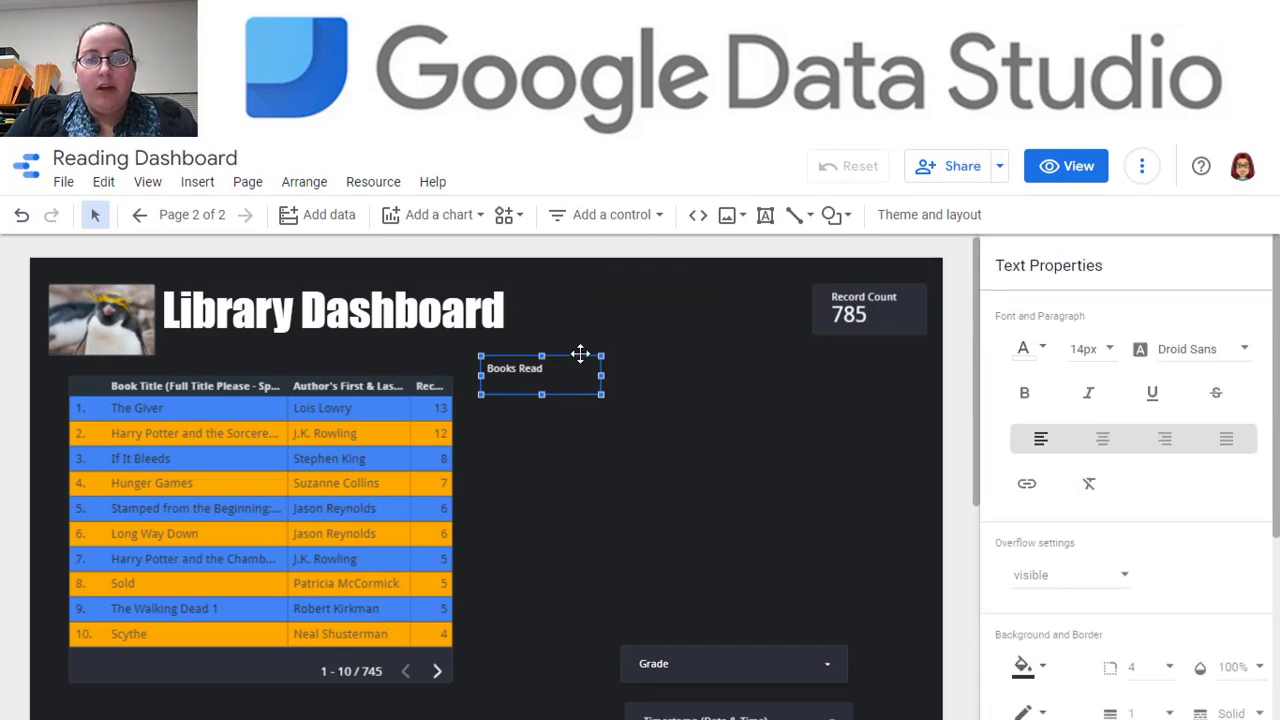
drag(580, 357, 625, 339)
drag(886, 251, 926, 278)
click(823, 366)
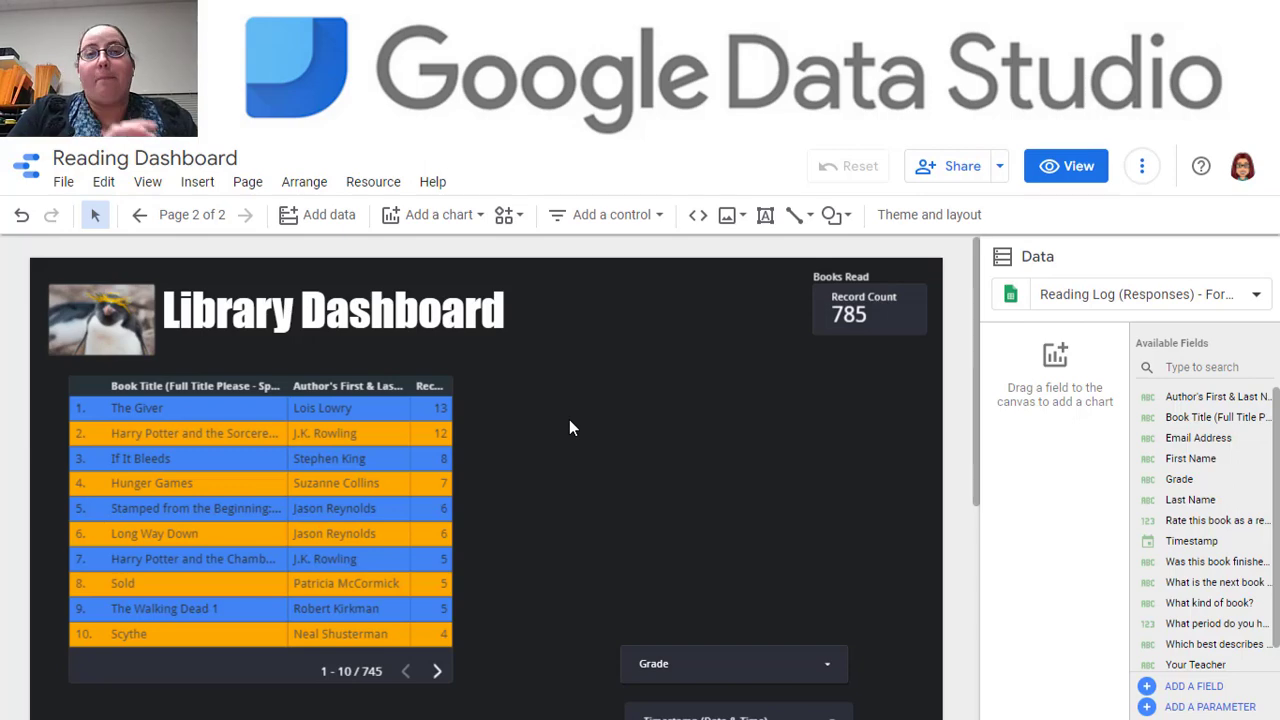
Step: Add a pie chart in the empty area beside the book table, above the Grade control
click(458, 216)
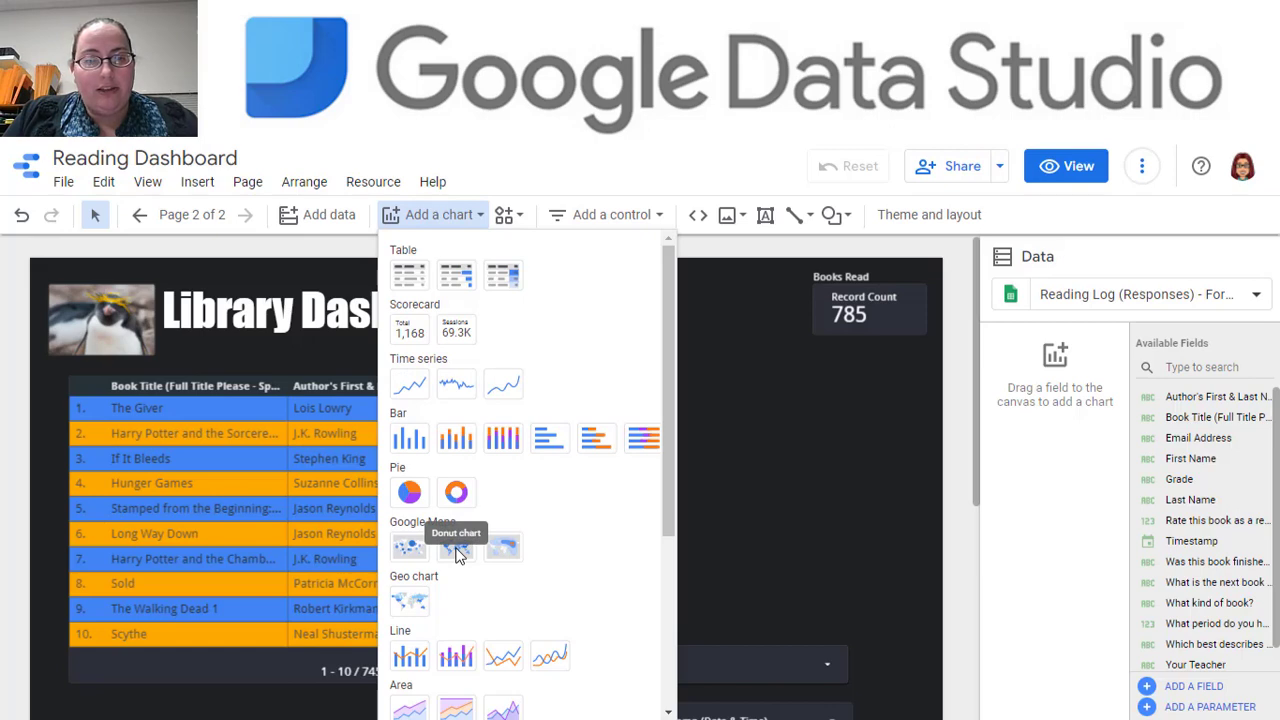
click(409, 492)
click(418, 486)
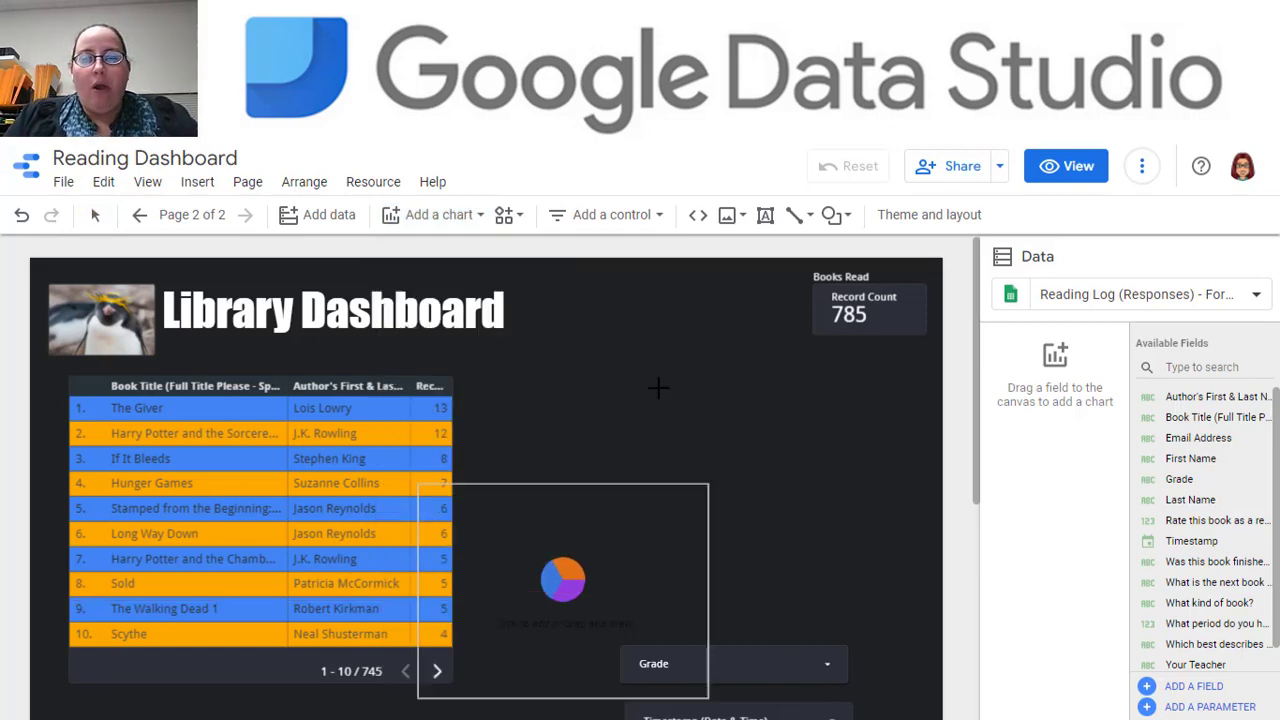
click(498, 389)
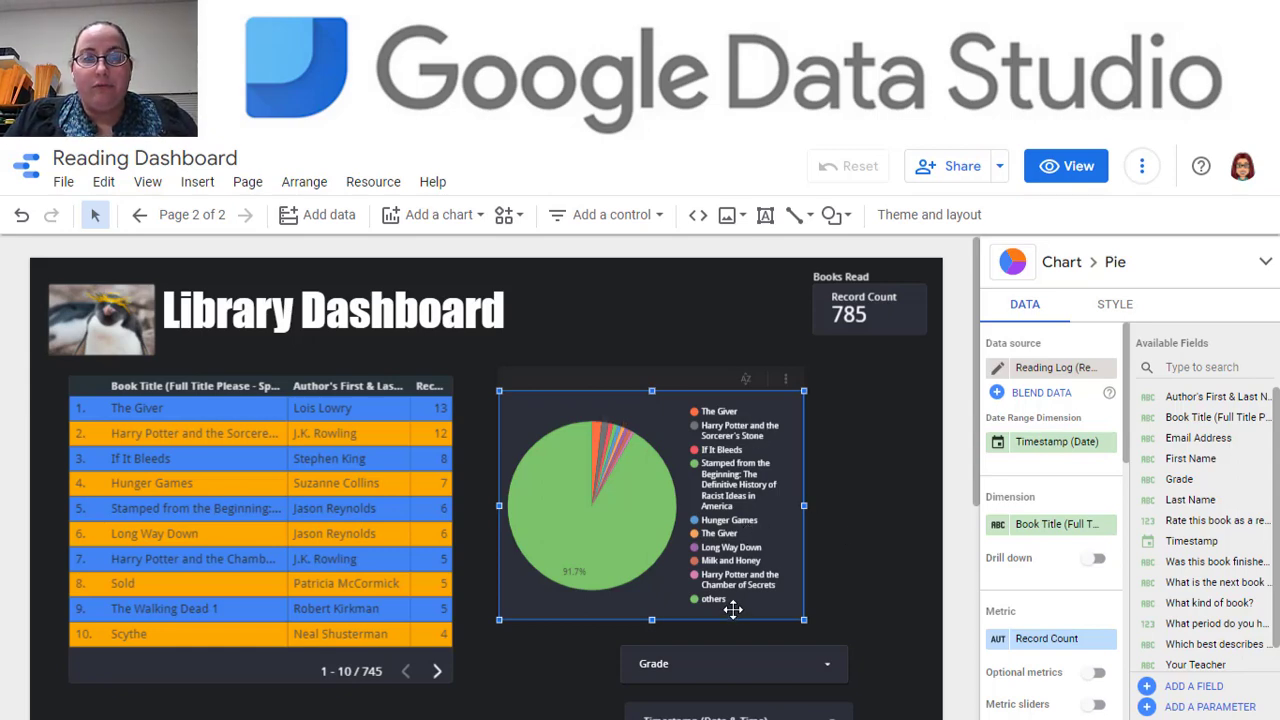
Step: Change the pie chart's dimension to the "What kind of book?" field
click(1046, 533)
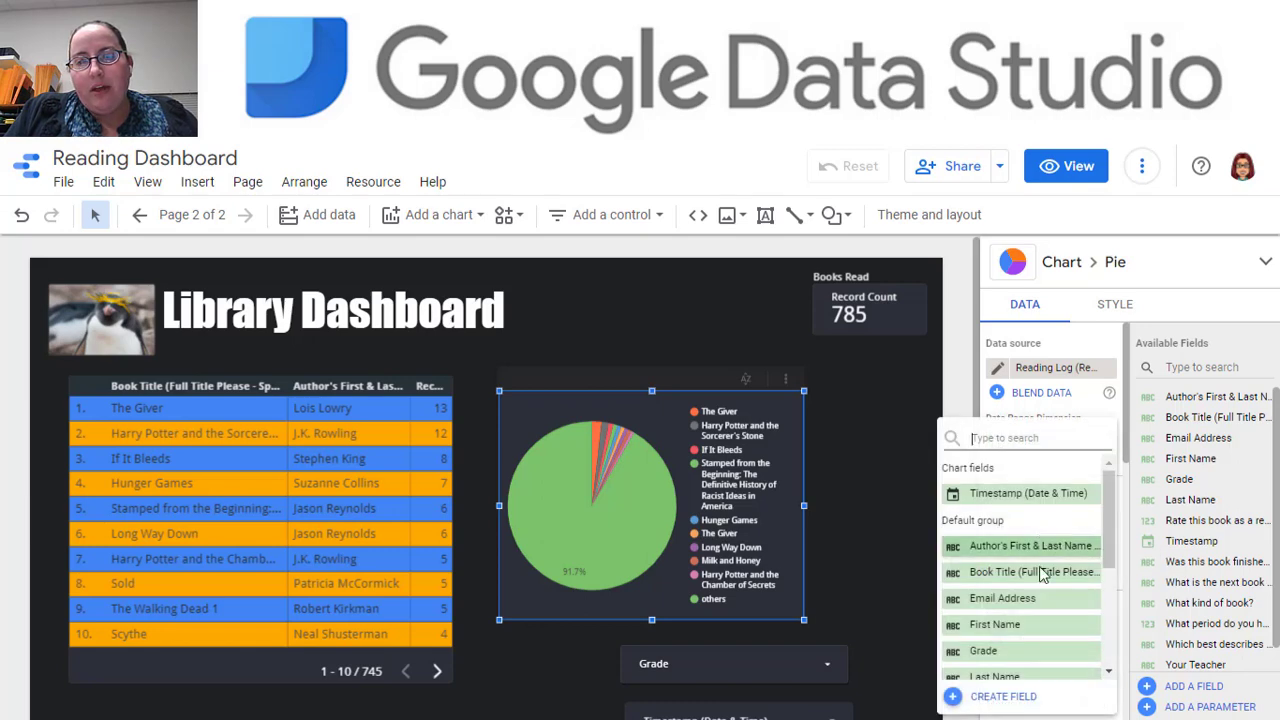
scroll(1029, 590, down, 2)
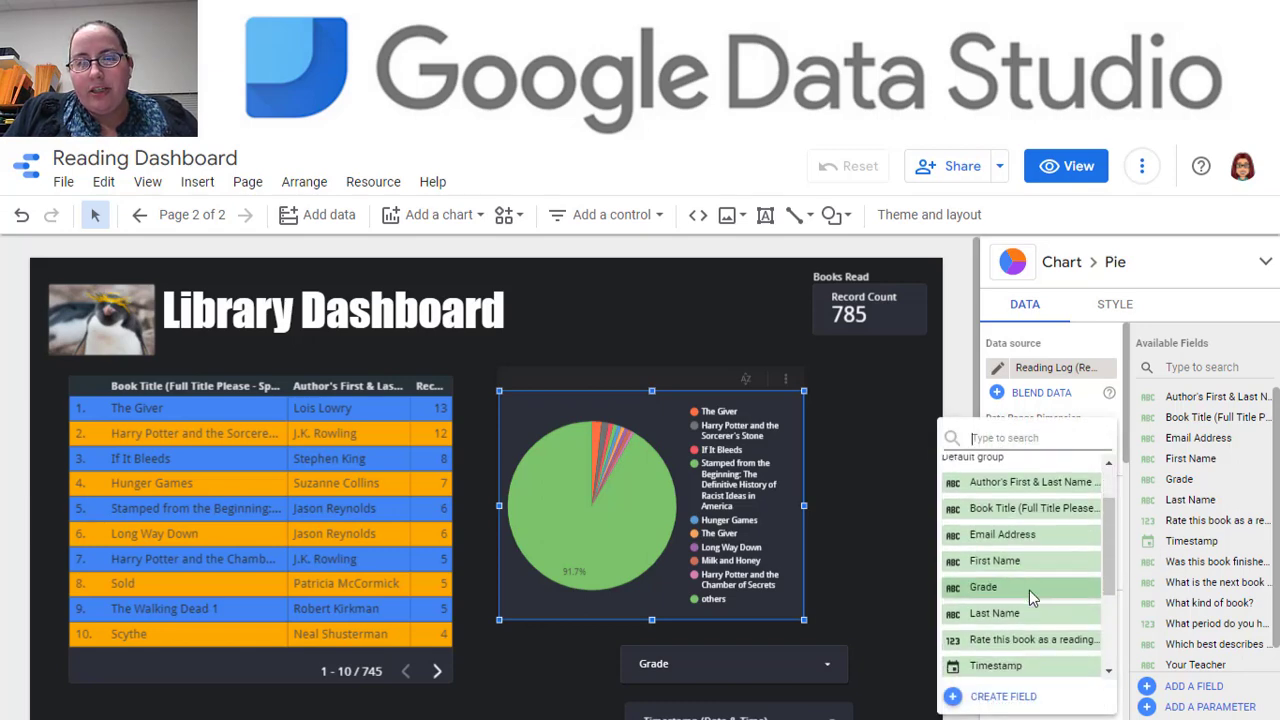
scroll(1029, 590, down, 3)
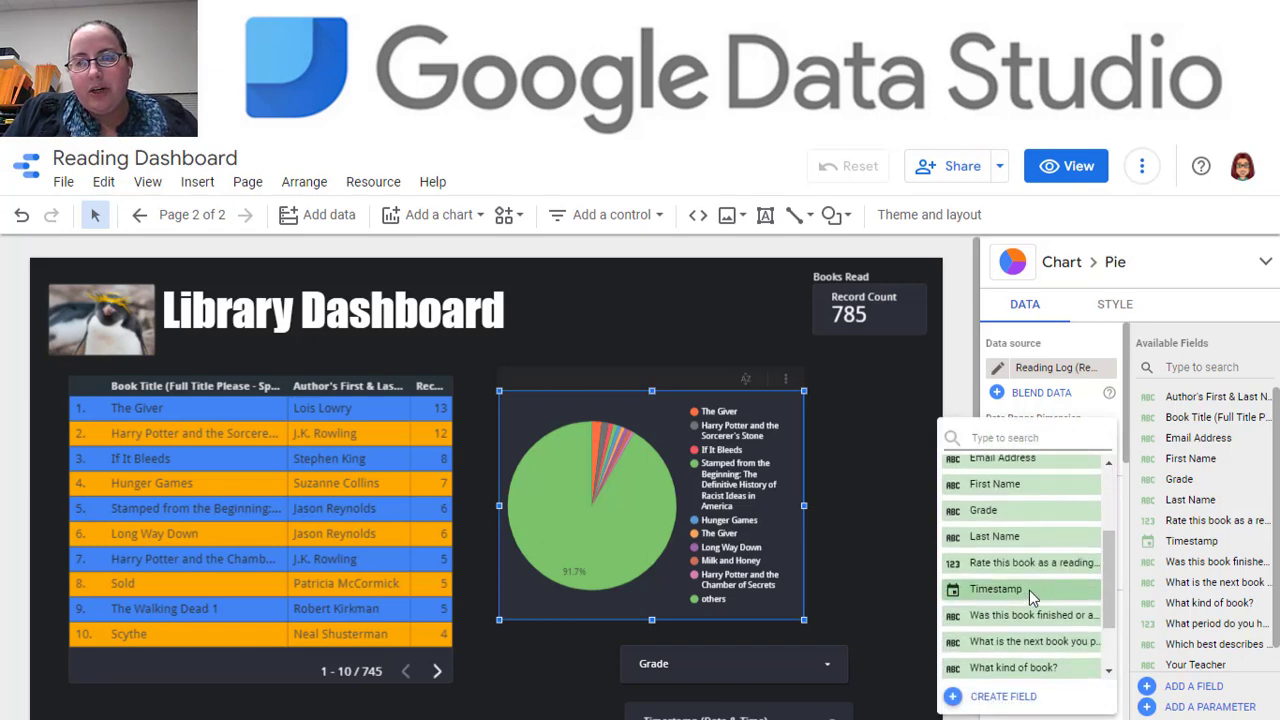
scroll(1029, 590, down, 2)
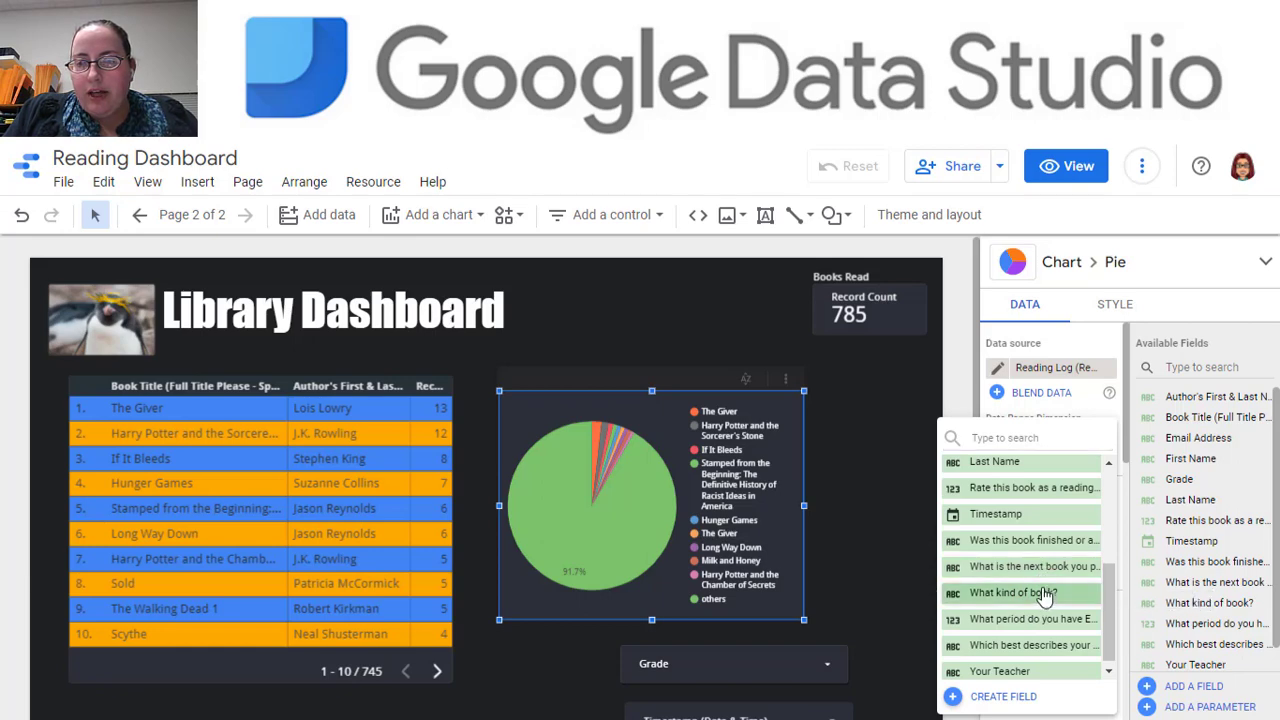
click(1045, 594)
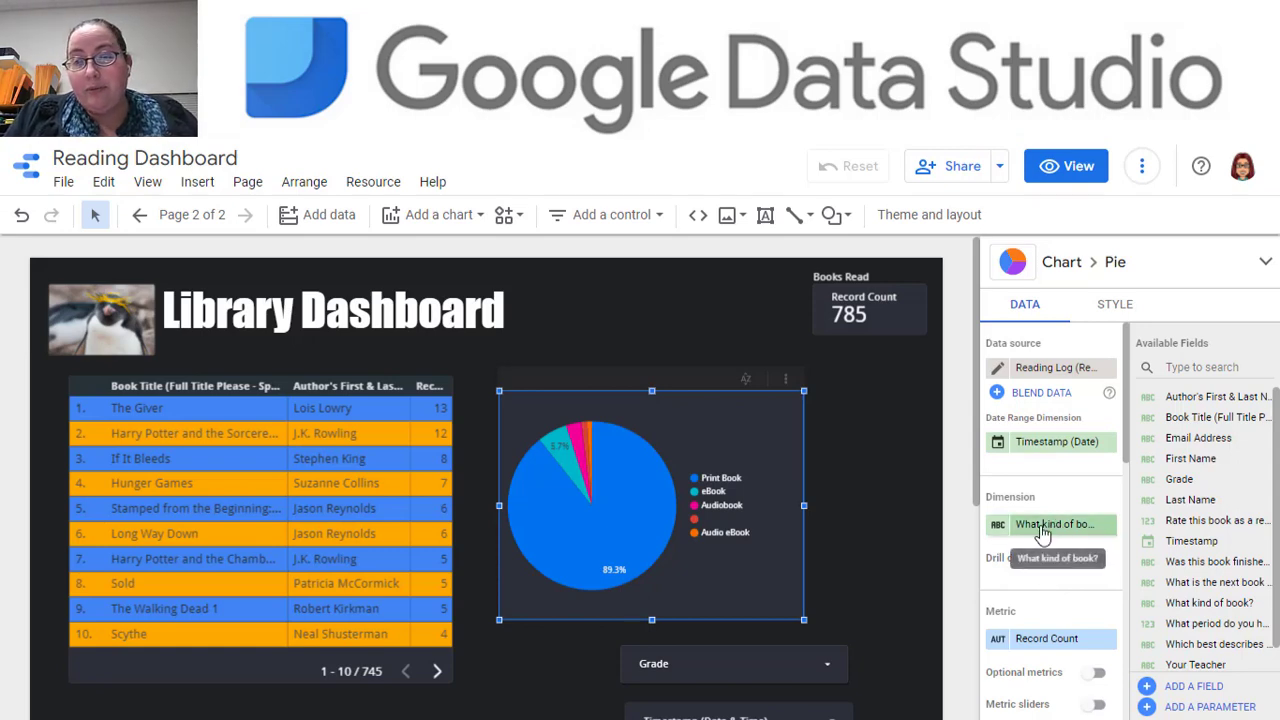
Step: Change the pie chart's dimension to the "Which best describes your book?" field
click(1043, 528)
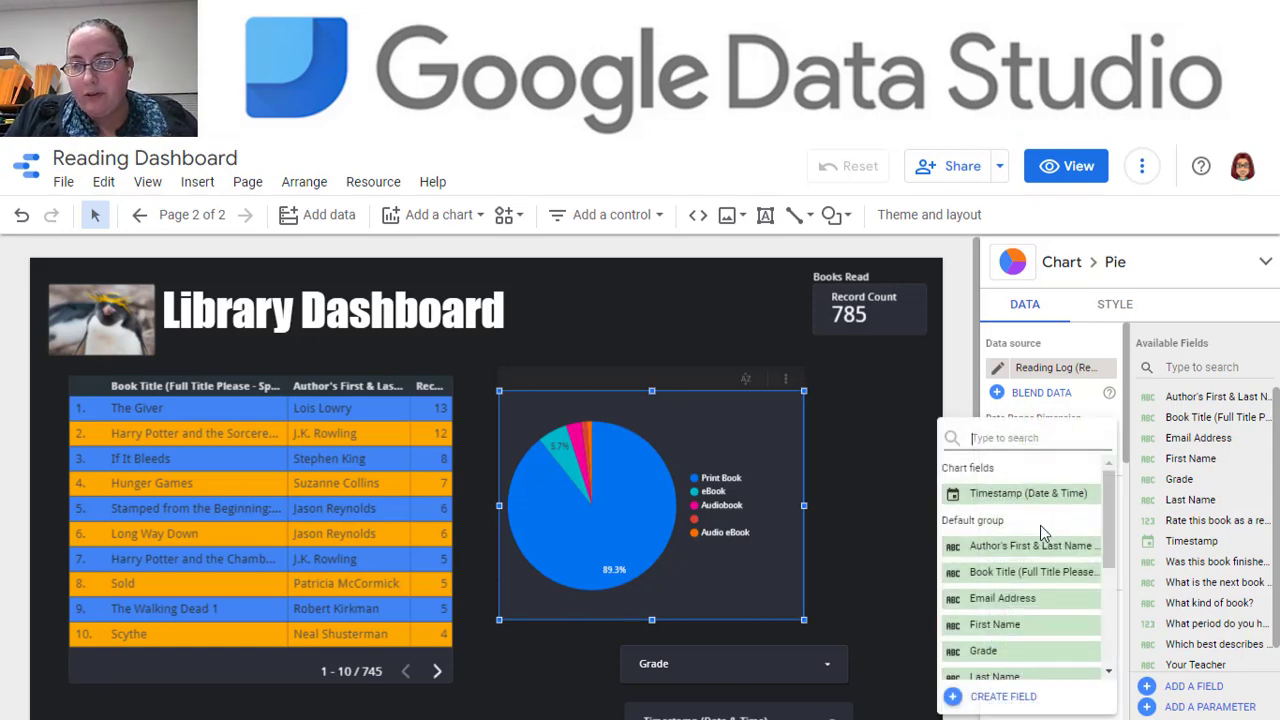
scroll(1033, 582, down, 4)
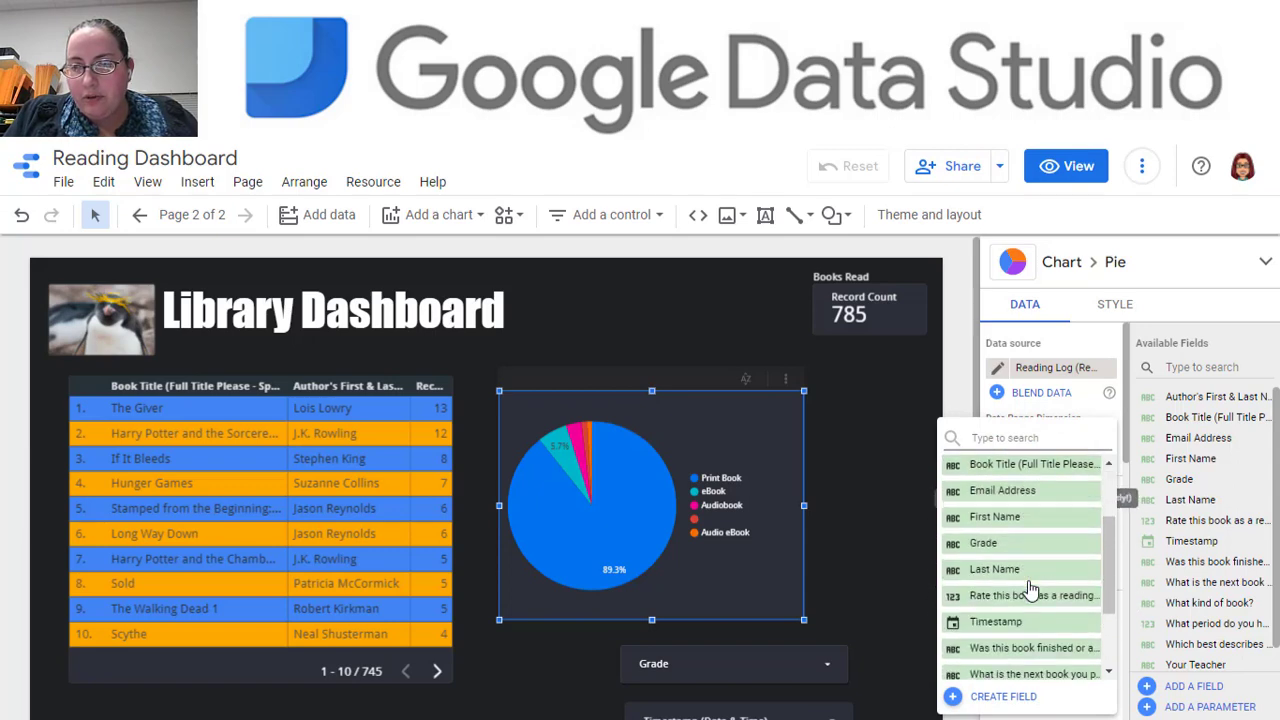
scroll(1030, 588, down, 1)
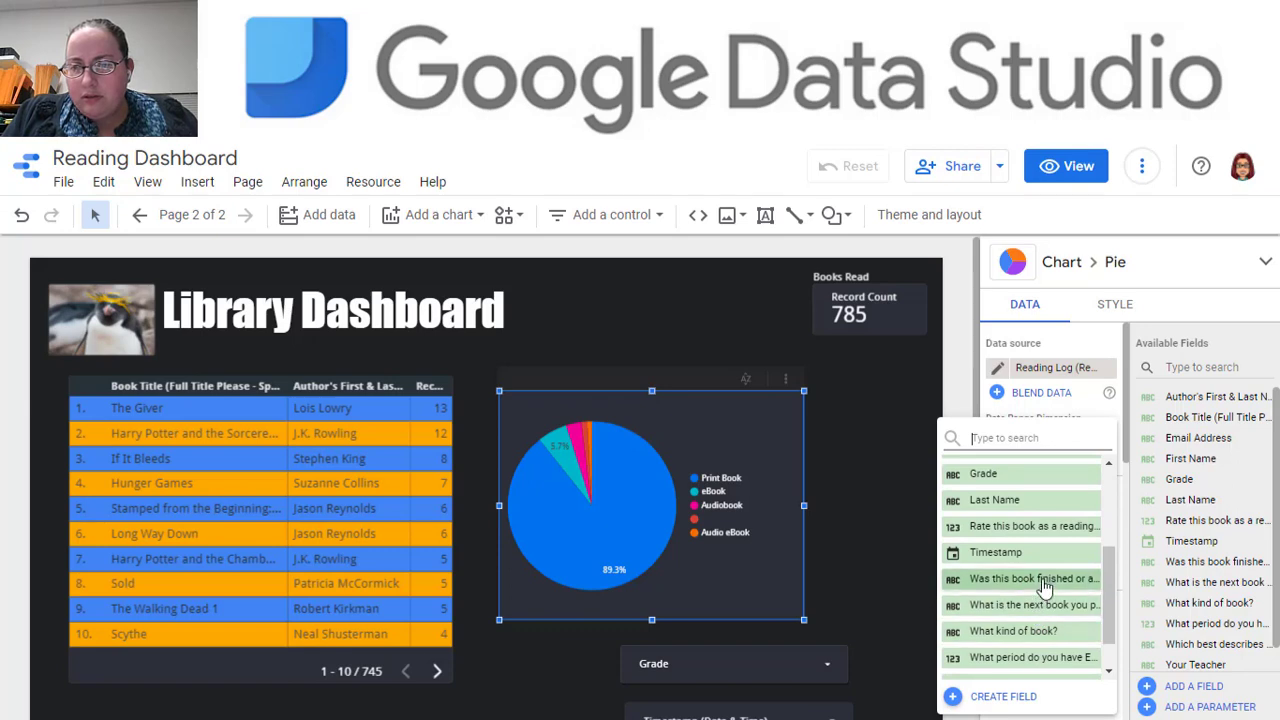
scroll(1045, 585, down, 2)
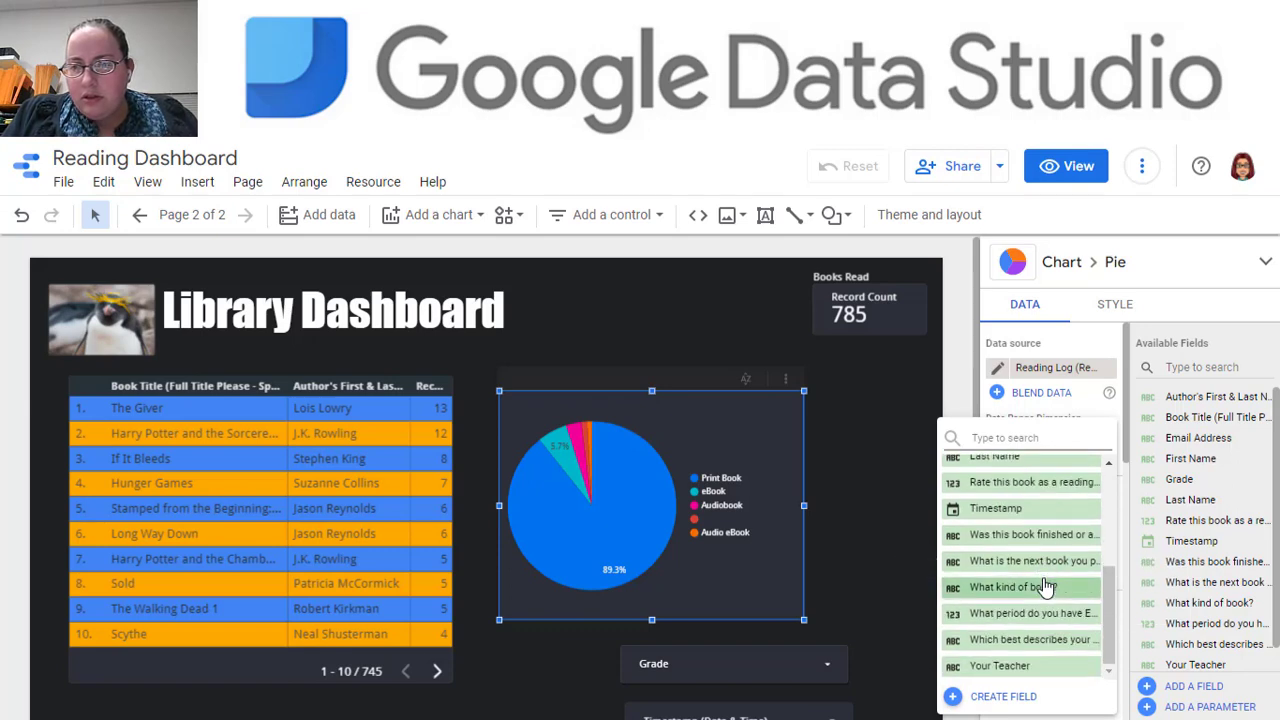
click(1037, 650)
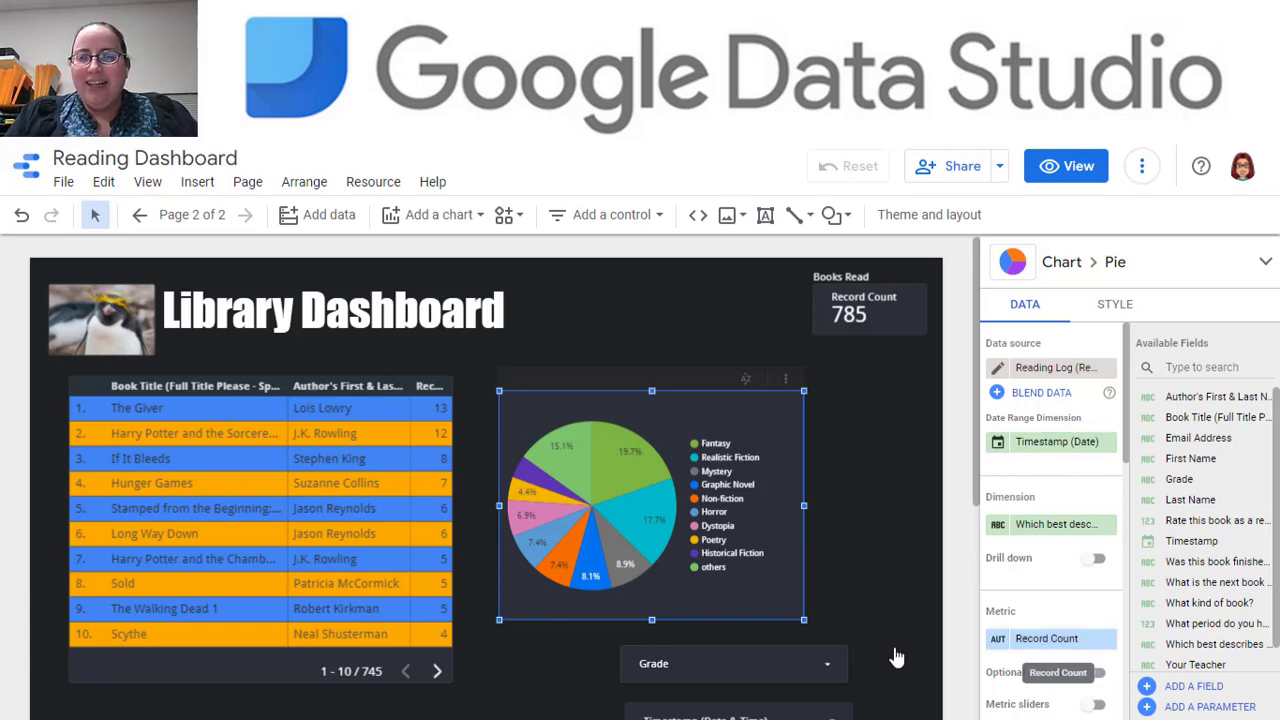
Step: Move the pie chart farther from the book table and enlarge it from its lower-left corner until it reaches the Grade control
drag(828, 482, 853, 466)
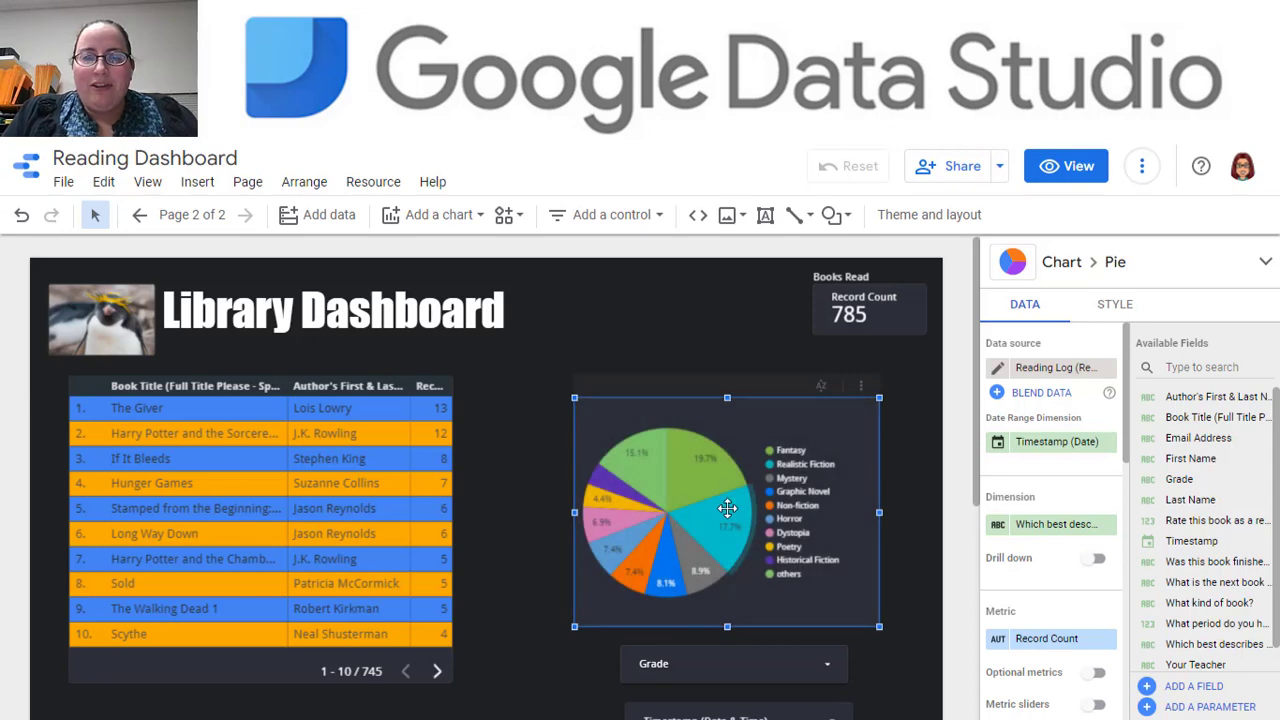
drag(574, 632, 527, 662)
drag(574, 626, 541, 645)
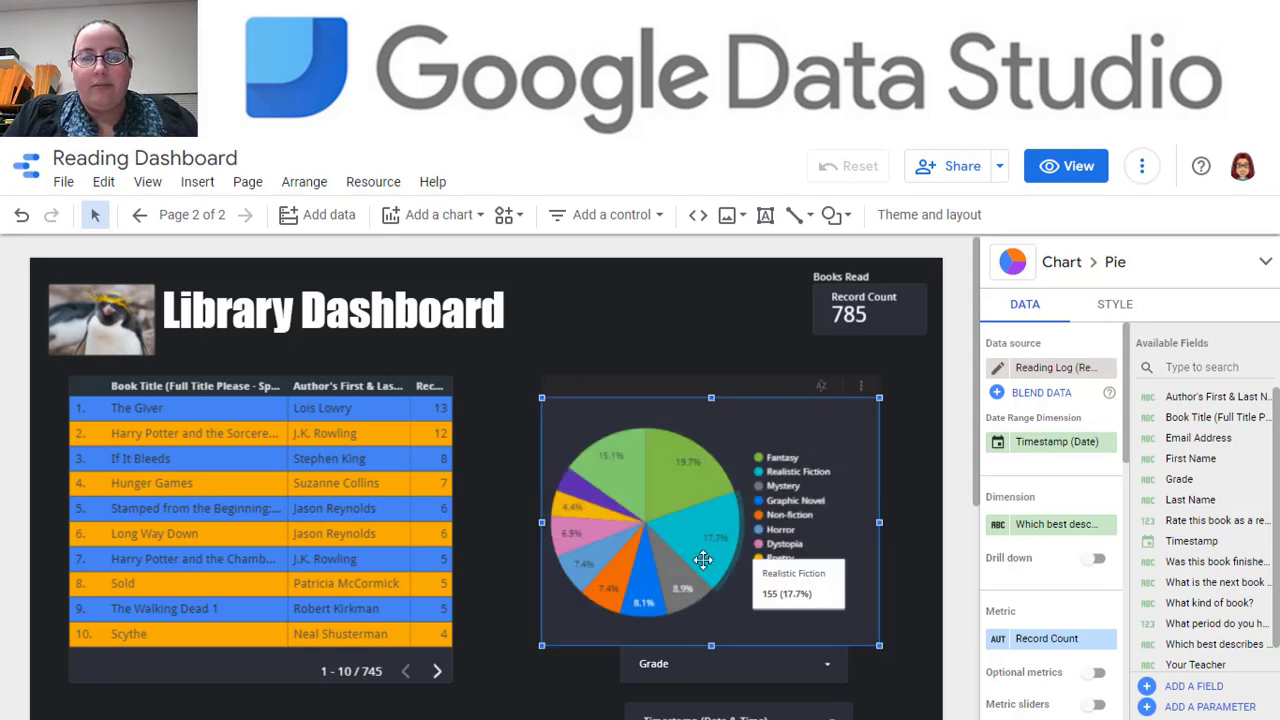
Step: Delete the Grade and Timestamp (Date & Time) drop-down controls below the pie chart
scroll(700, 557, down, 2)
click(737, 462)
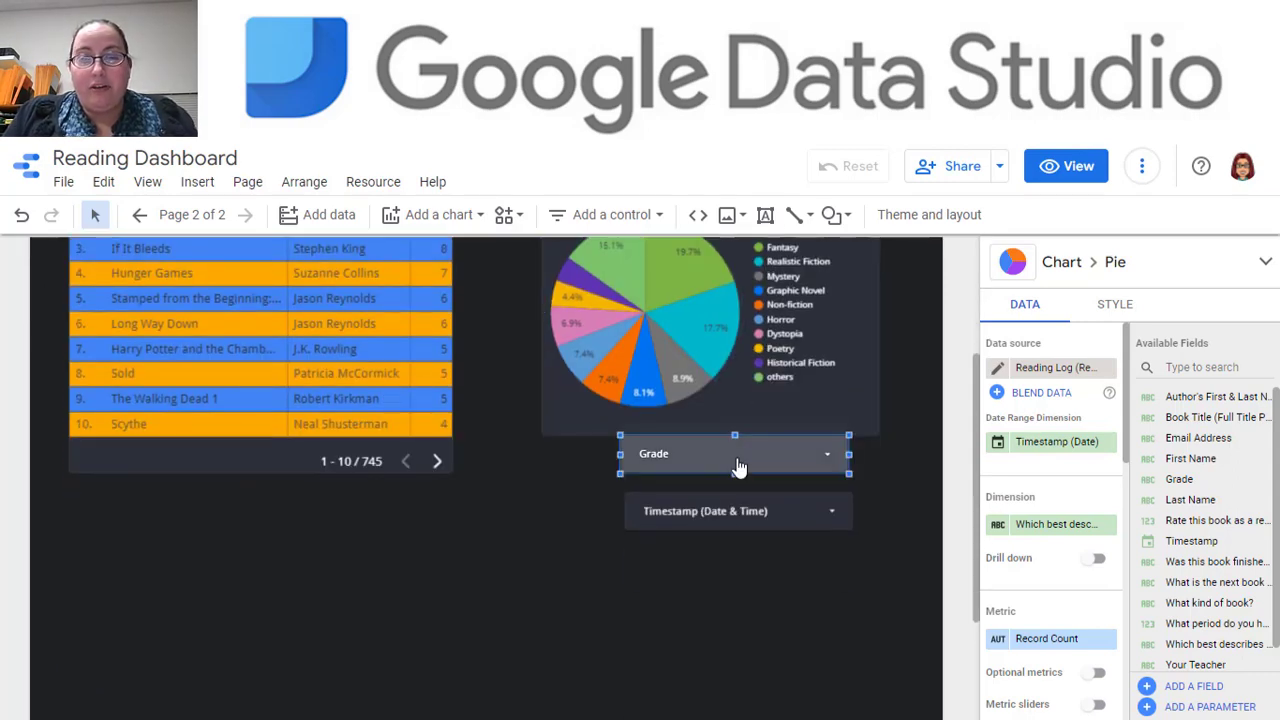
key(Delete)
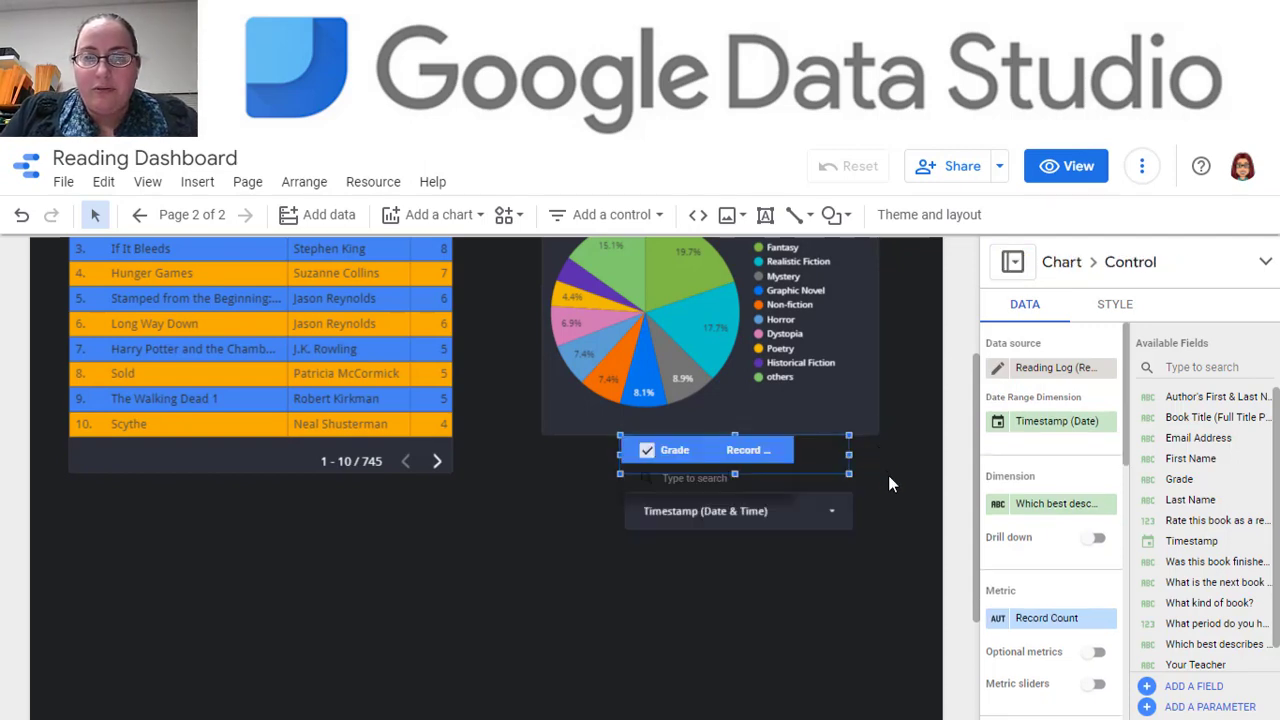
click(808, 515)
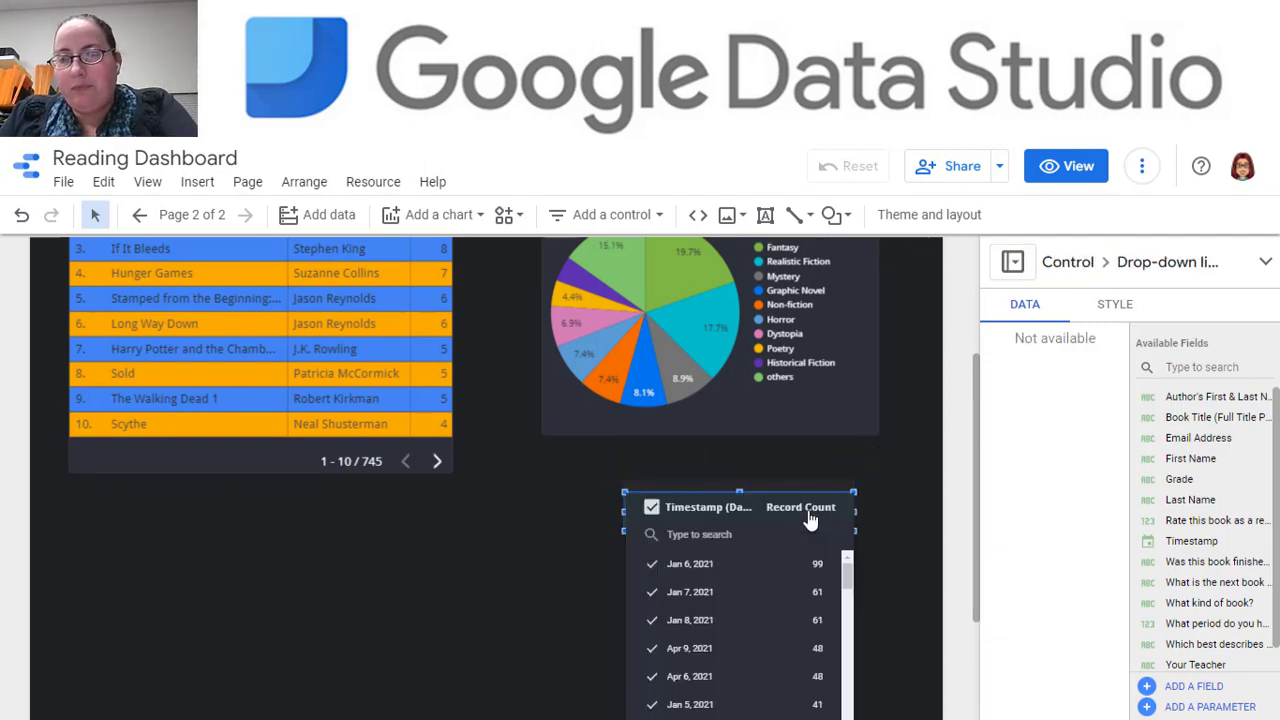
key(Delete)
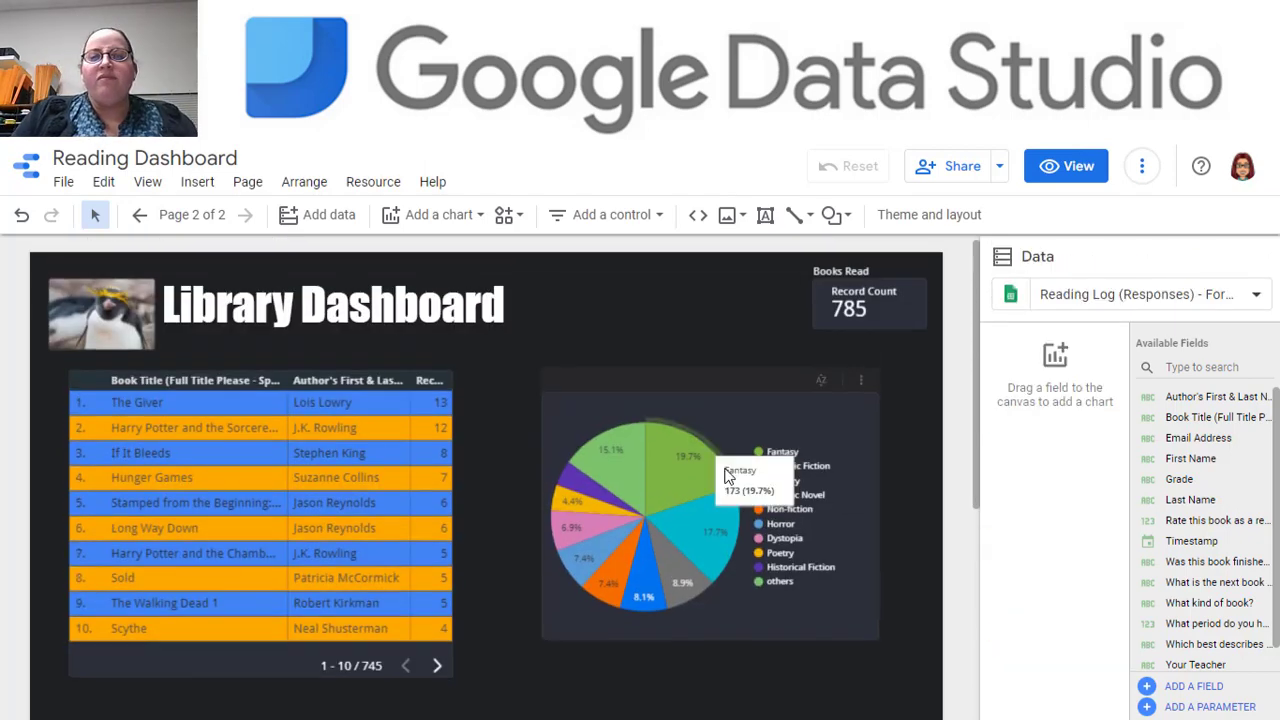
Step: Add a vertical column chart in the empty area directly below the book table
scroll(724, 477, down, 1)
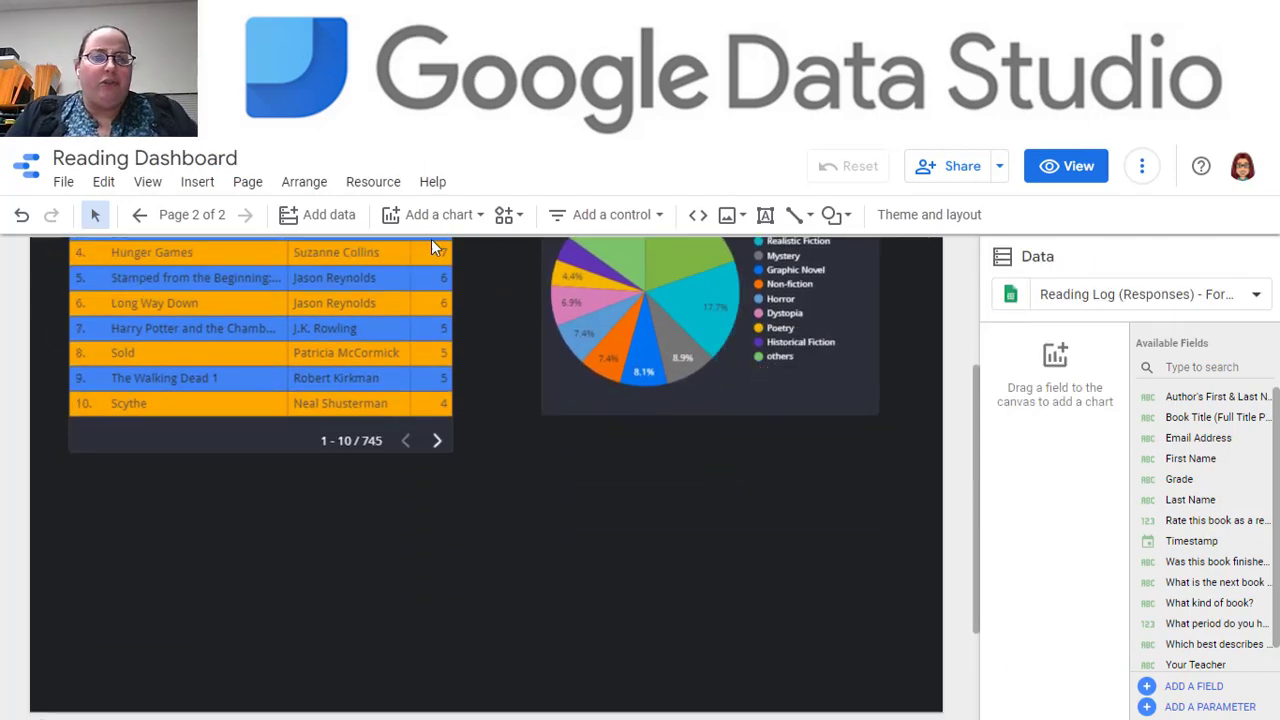
click(414, 218)
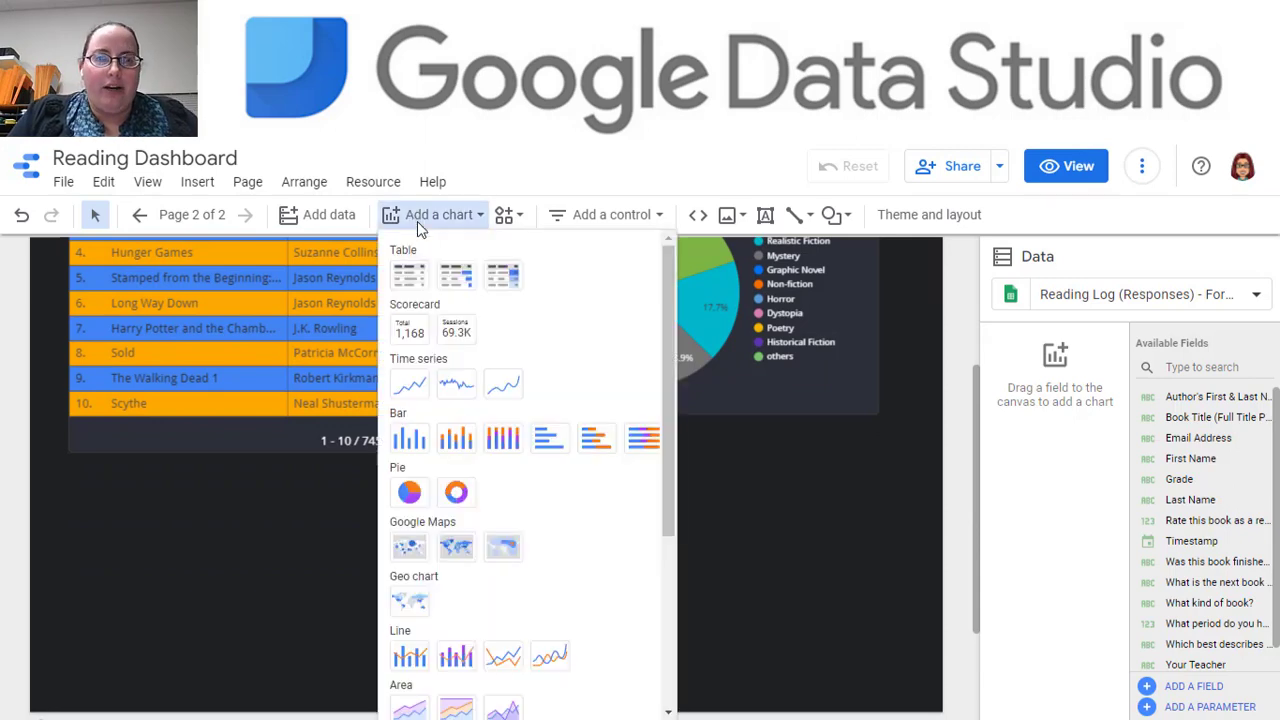
click(408, 440)
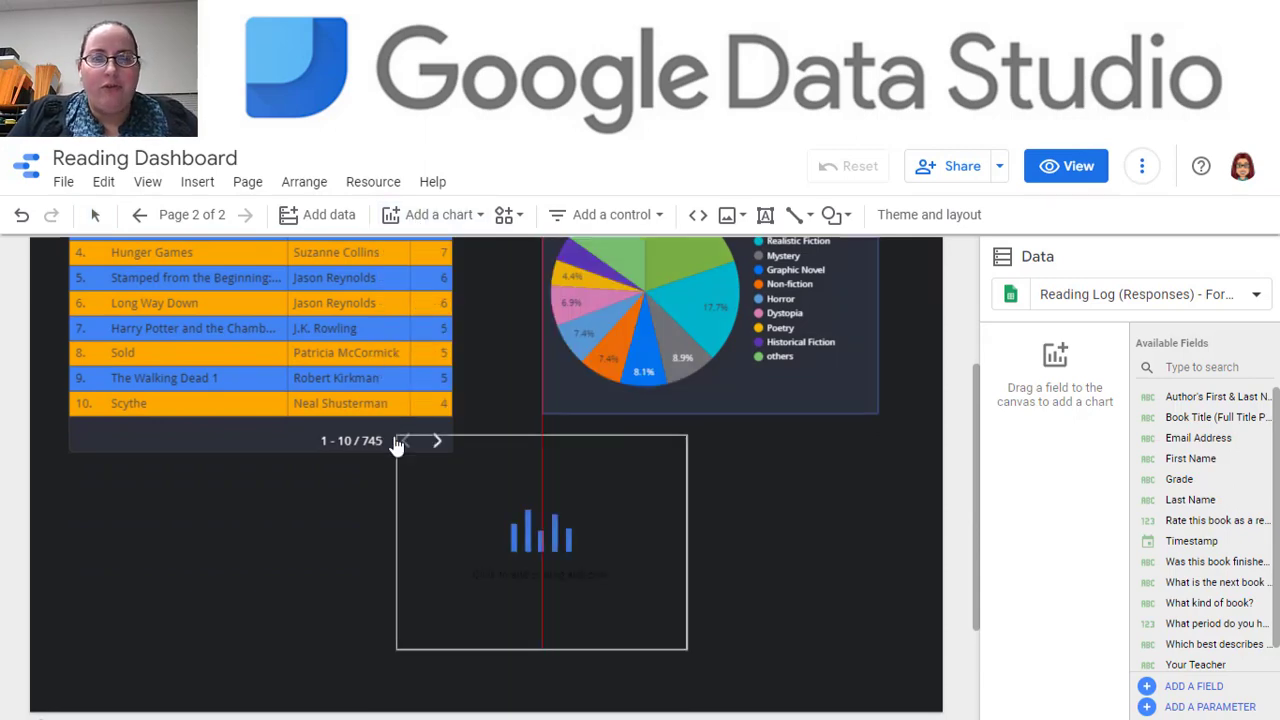
click(80, 472)
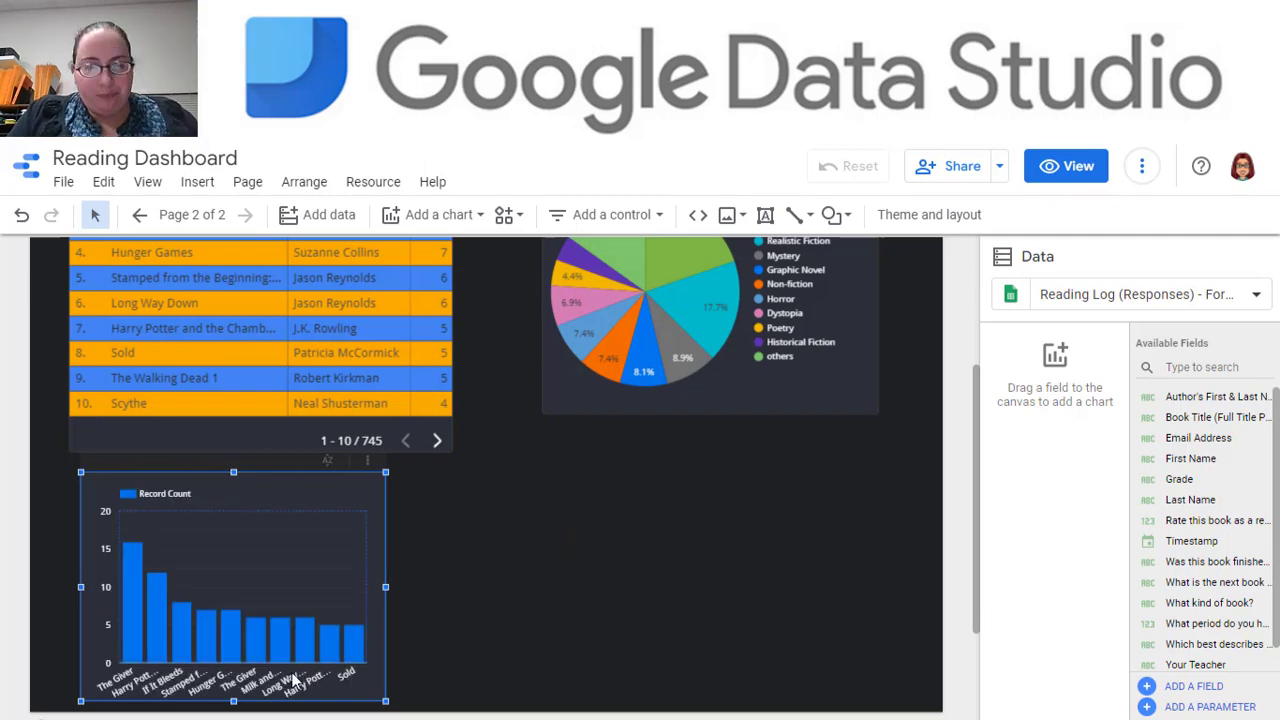
click(241, 605)
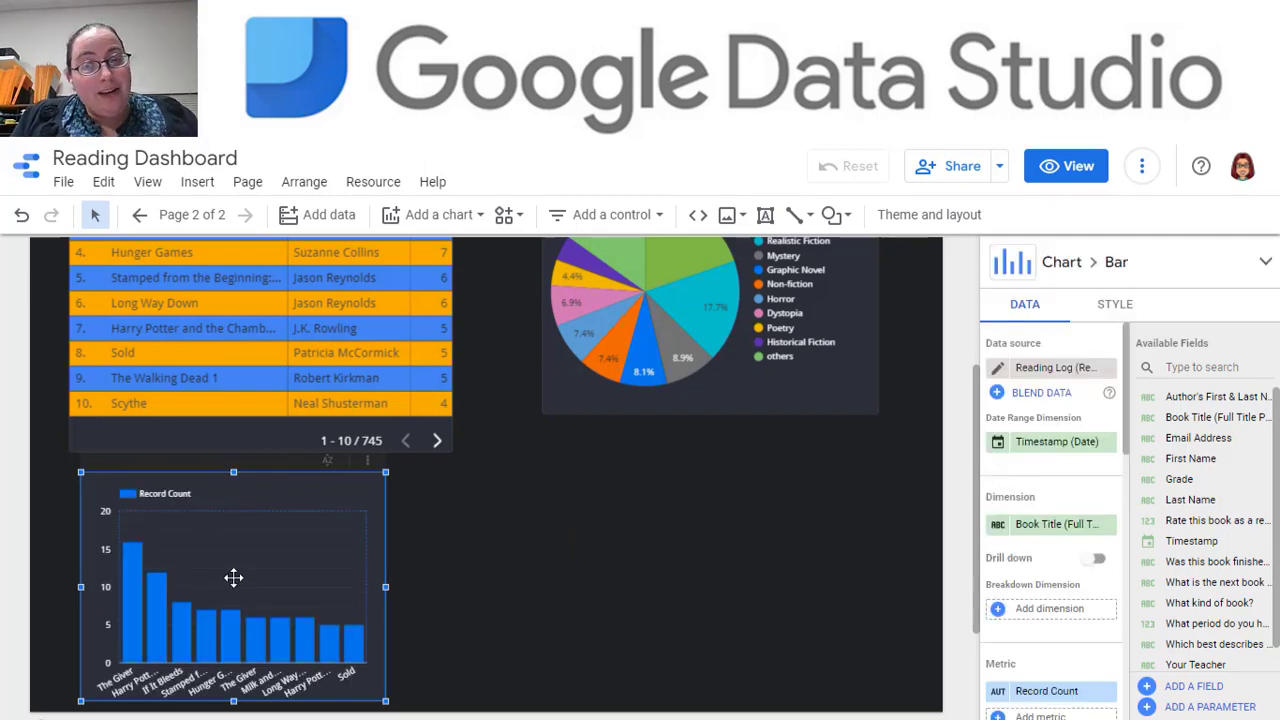
Step: Set the column chart's dimension to Grade
click(1062, 525)
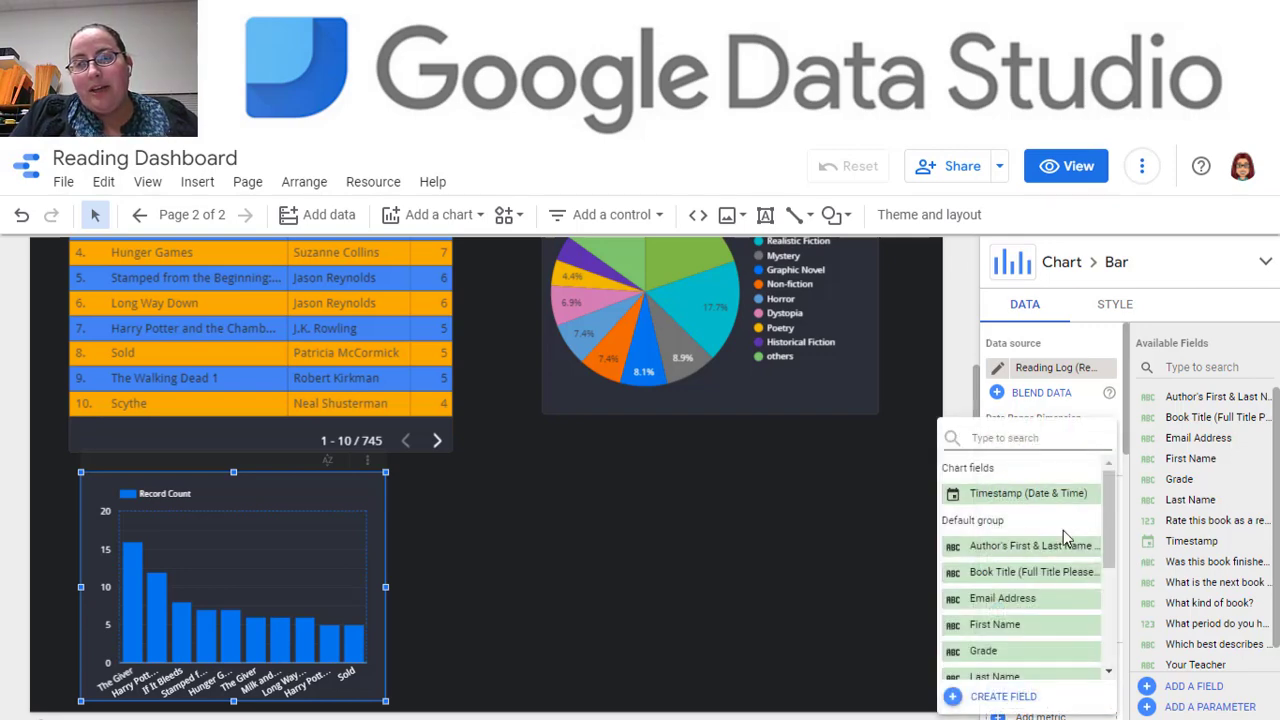
scroll(1060, 572, down, 1)
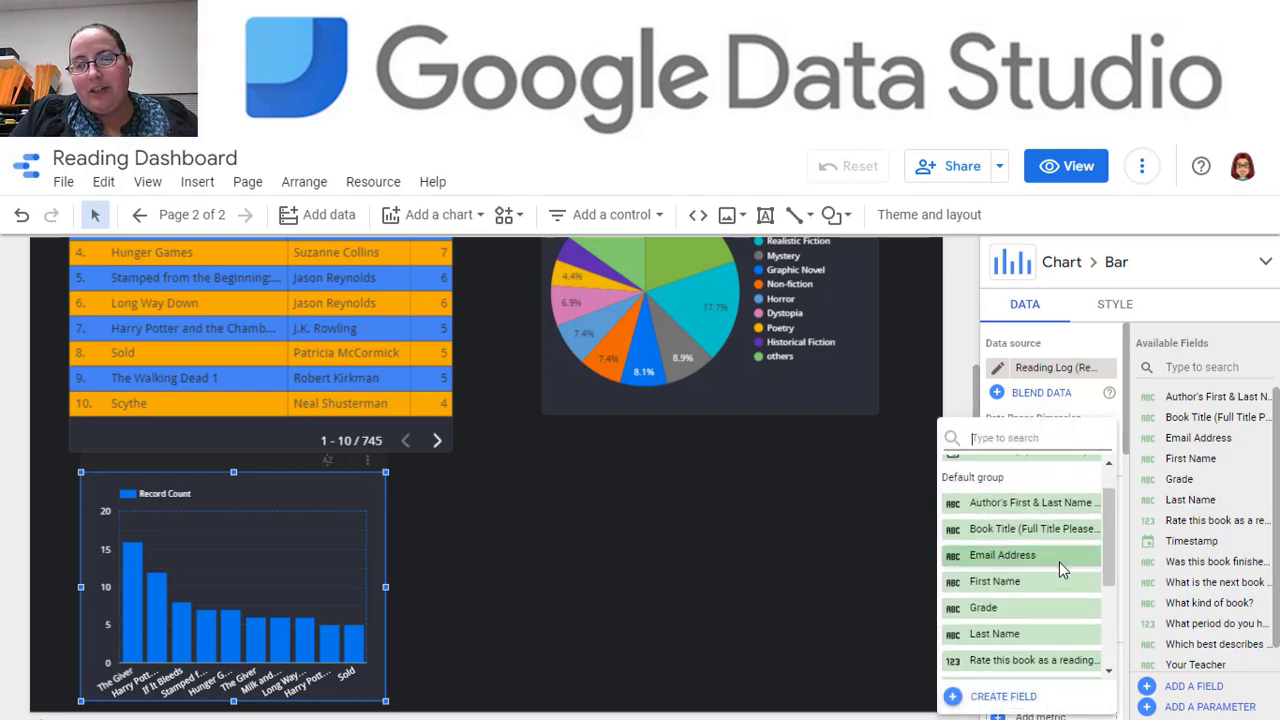
click(1024, 611)
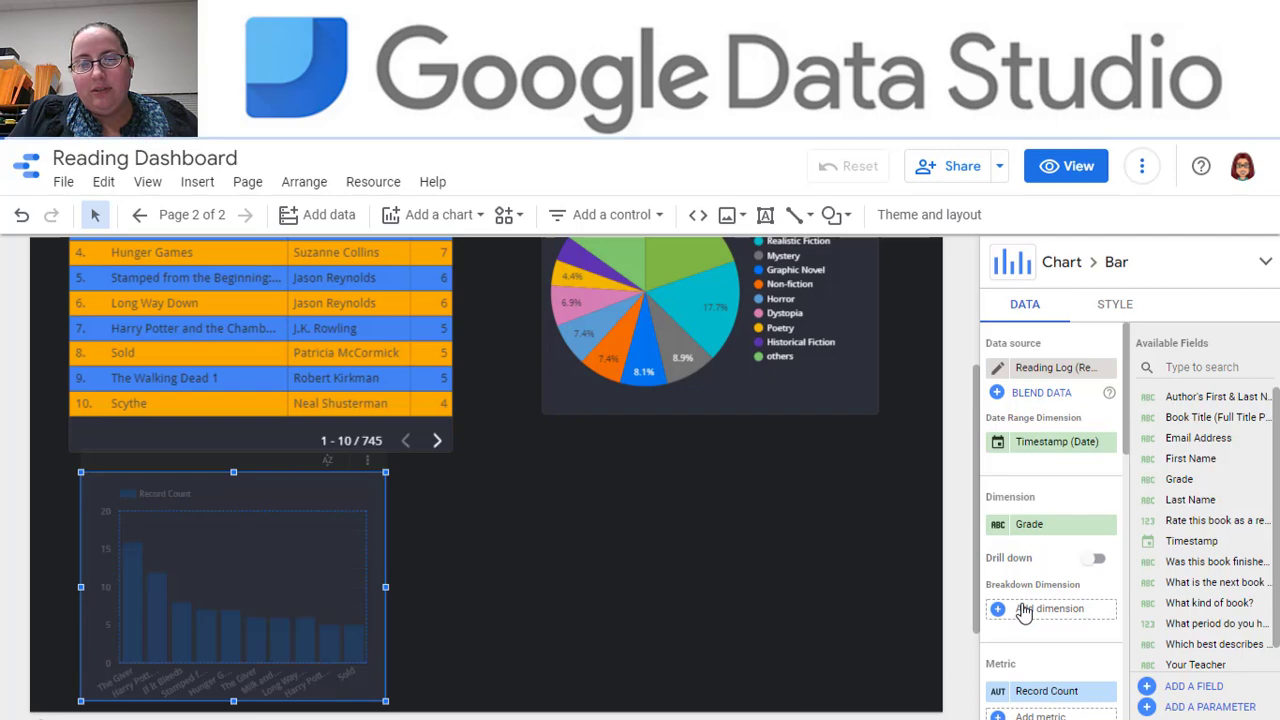
click(625, 545)
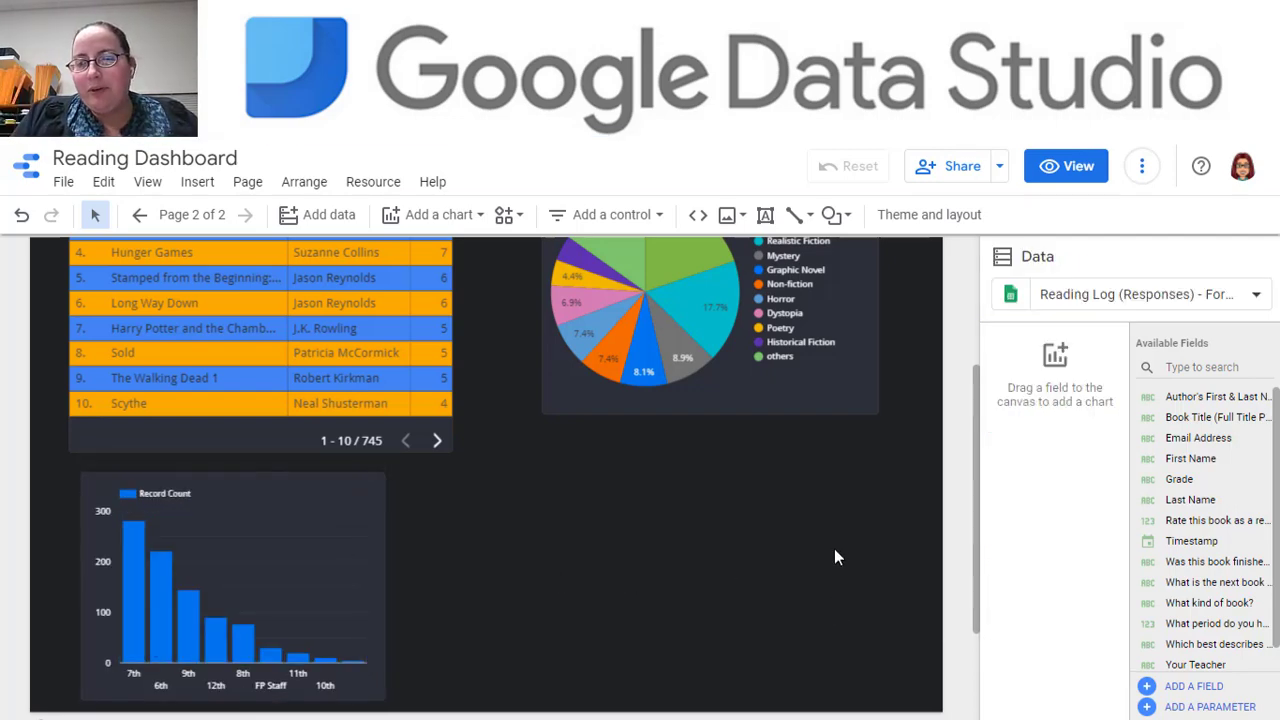
Step: Review the style options of the column chart, such as orientation, number of bars, data labels and colors
scroll(748, 566, down, 2)
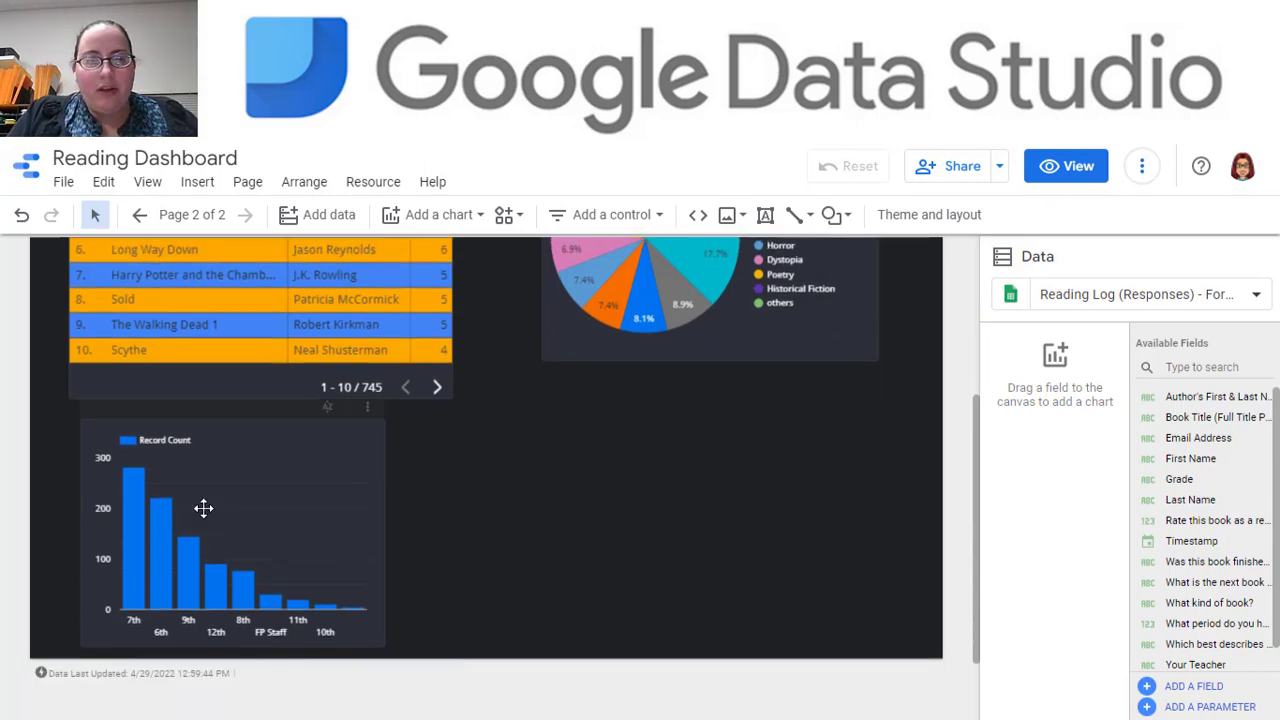
click(272, 484)
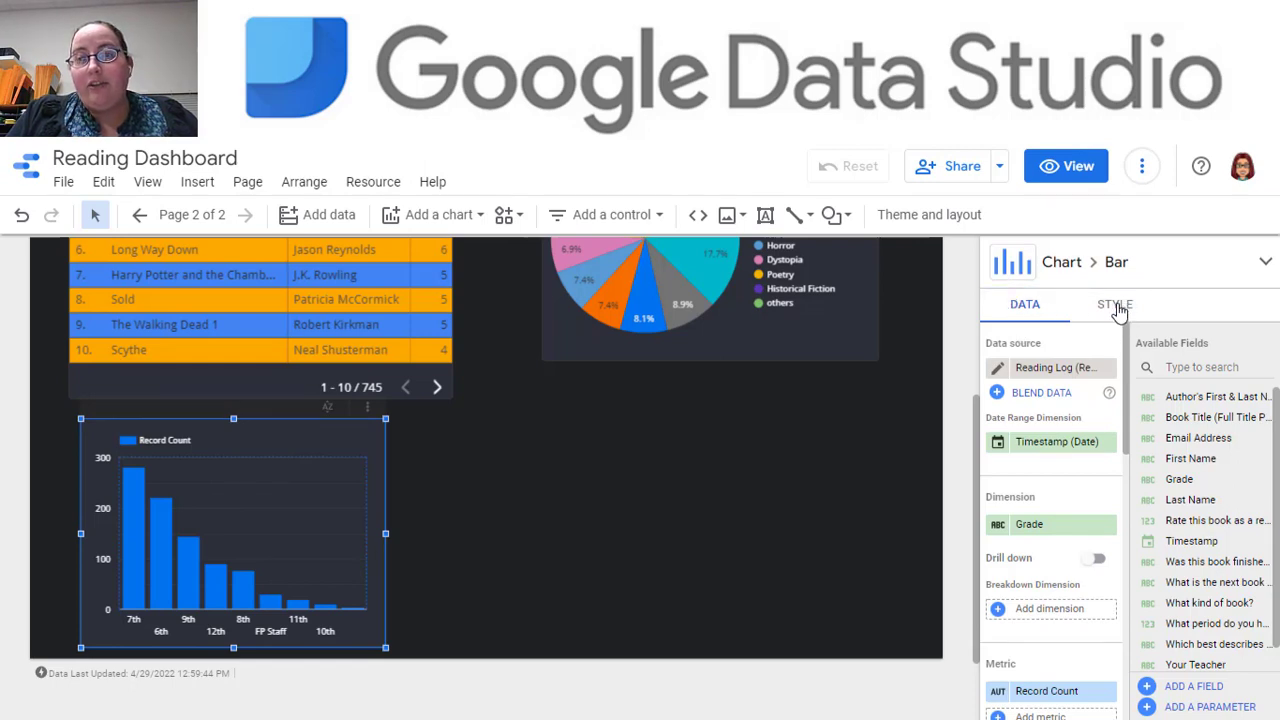
click(1116, 306)
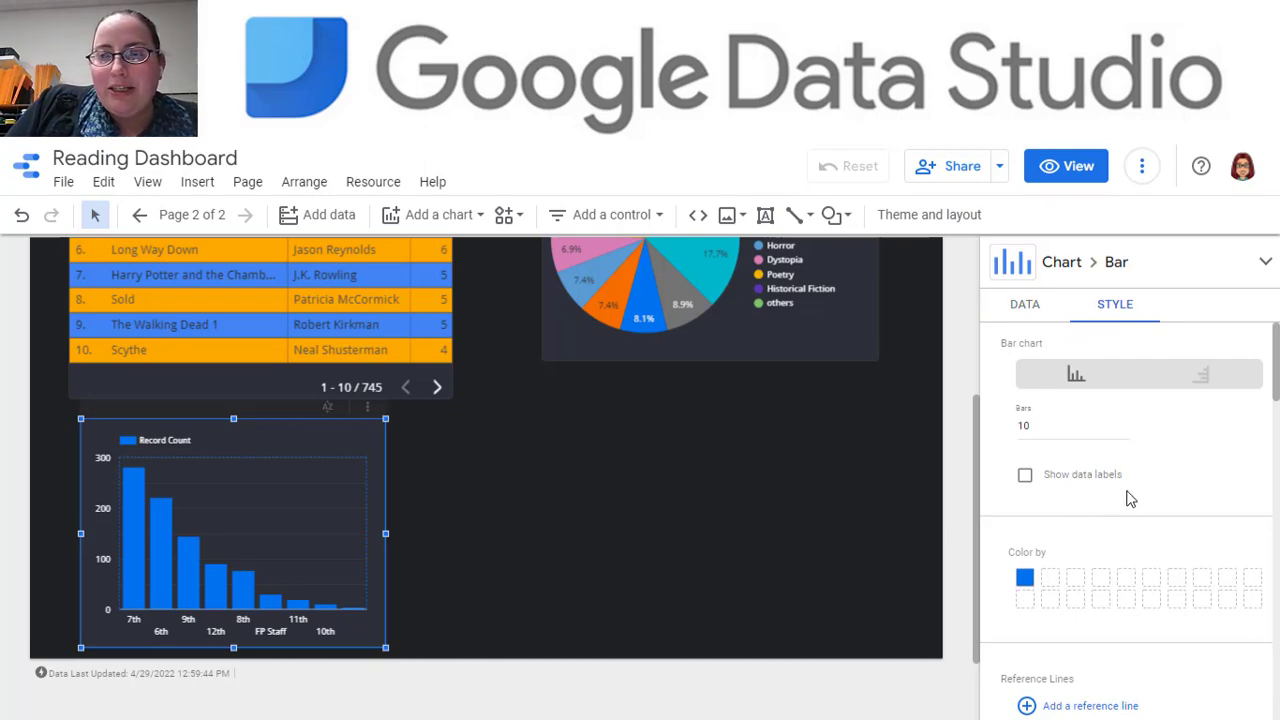
scroll(1130, 498, down, 3)
scroll(1130, 498, up, 3)
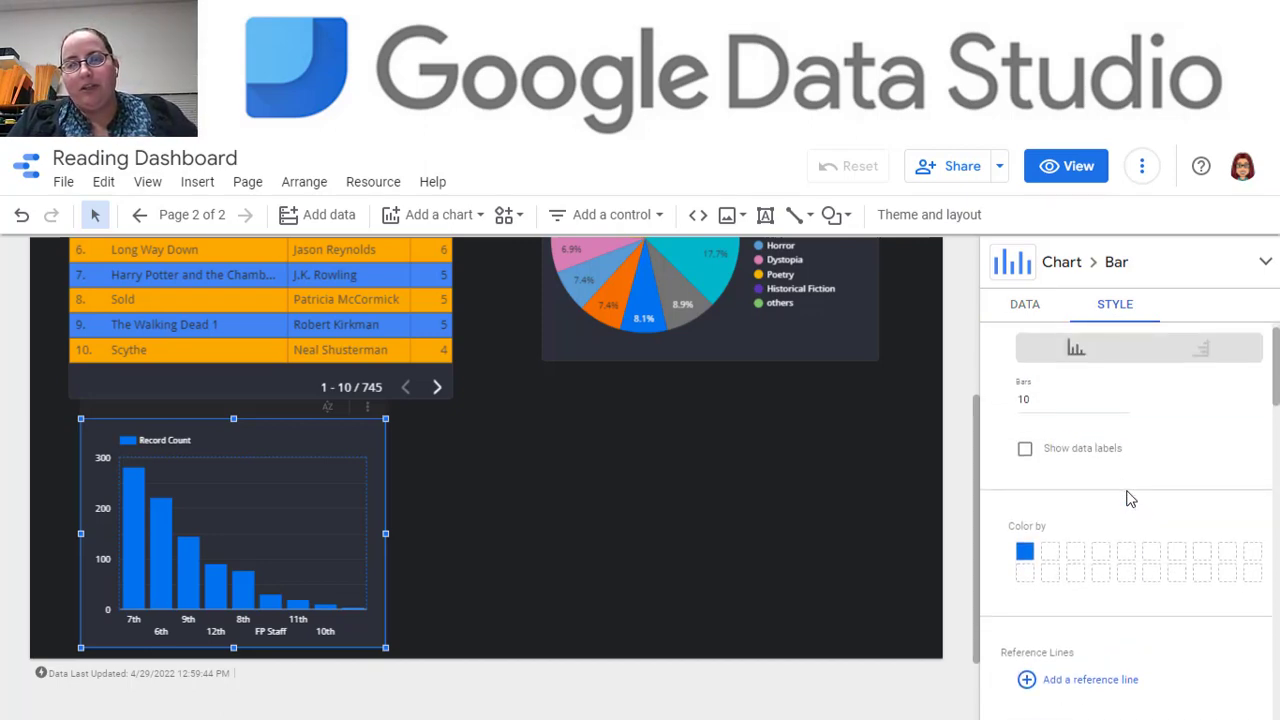
click(689, 517)
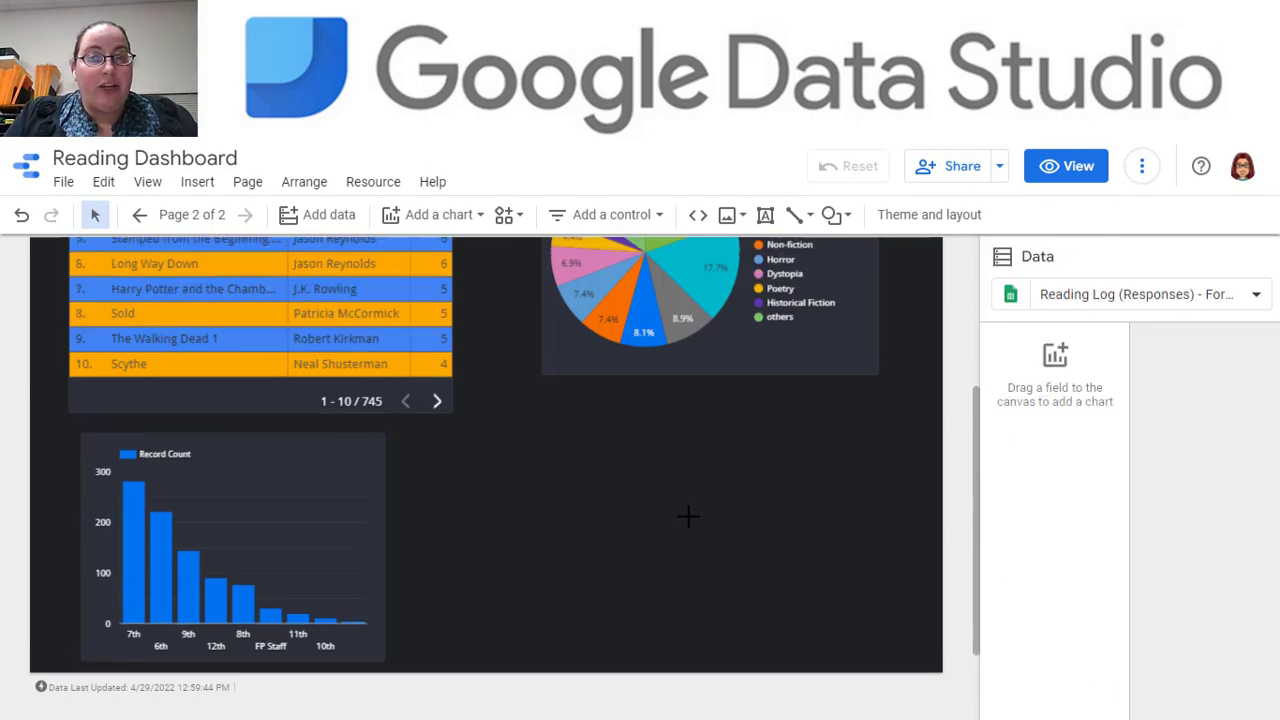
Step: Add a drop-down list control directly below the pie chart, aligned near its left edge
scroll(689, 517, up, 5)
scroll(689, 517, down, 2)
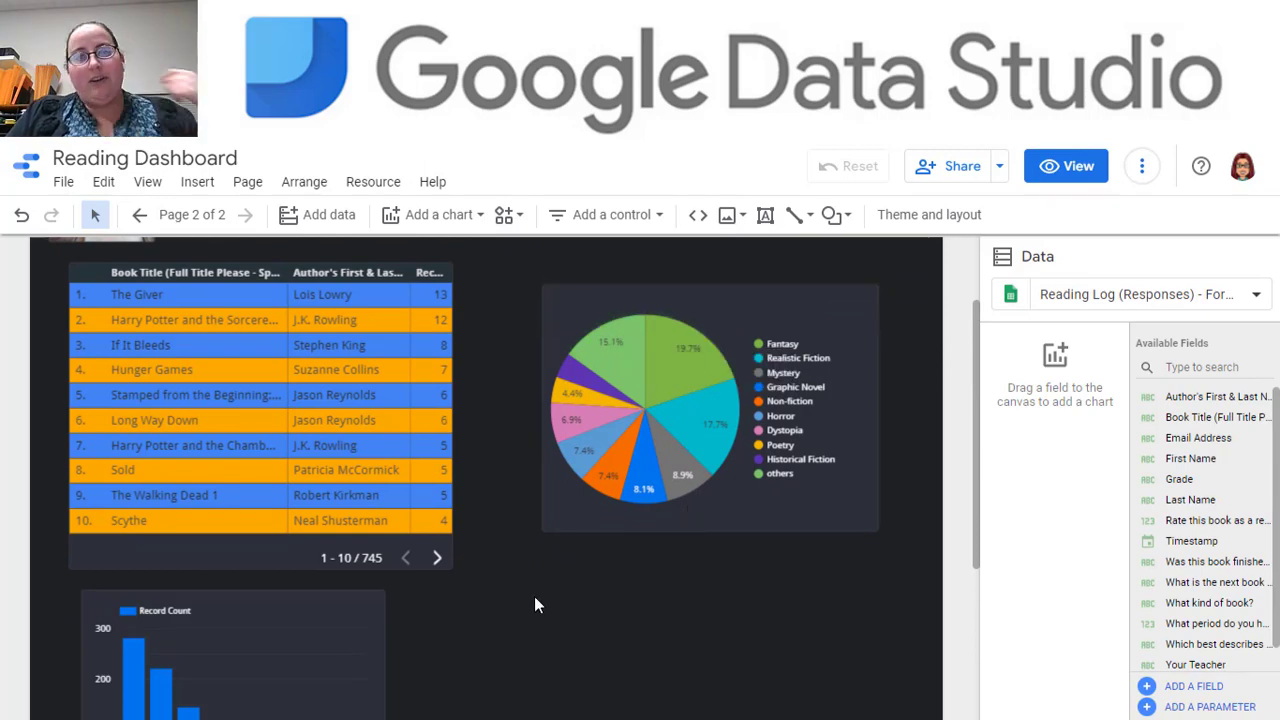
click(659, 222)
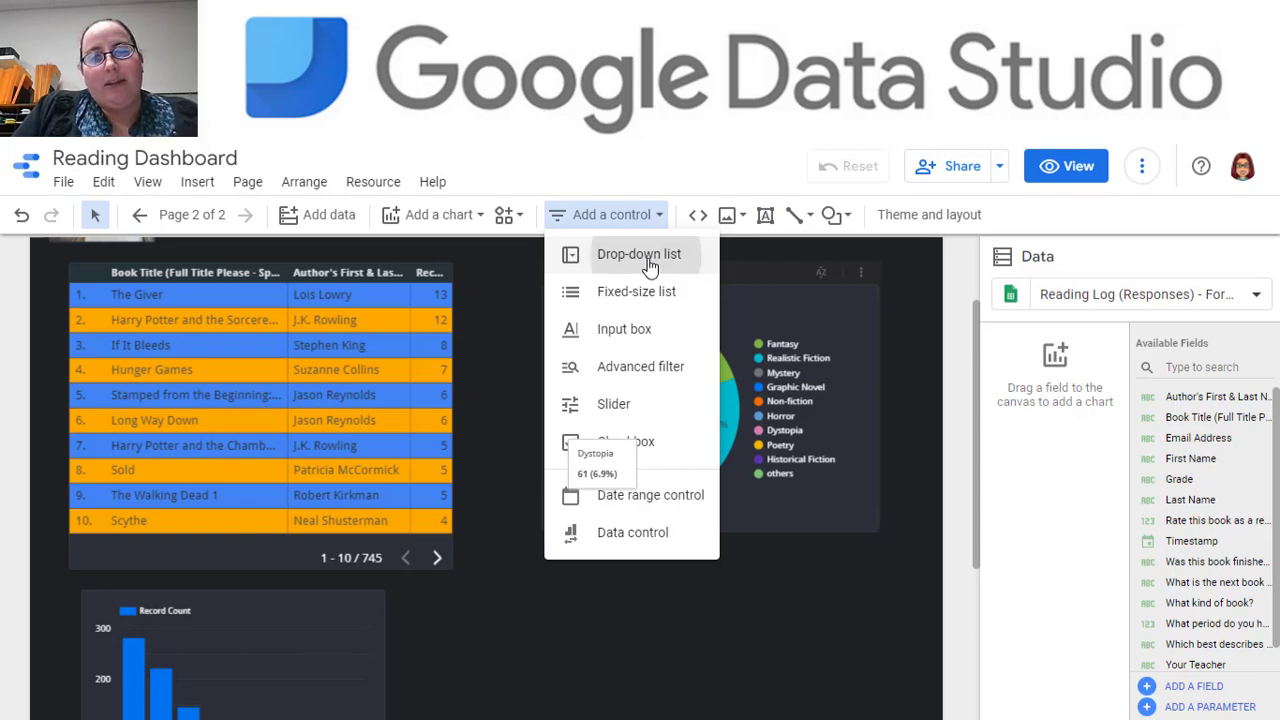
click(648, 258)
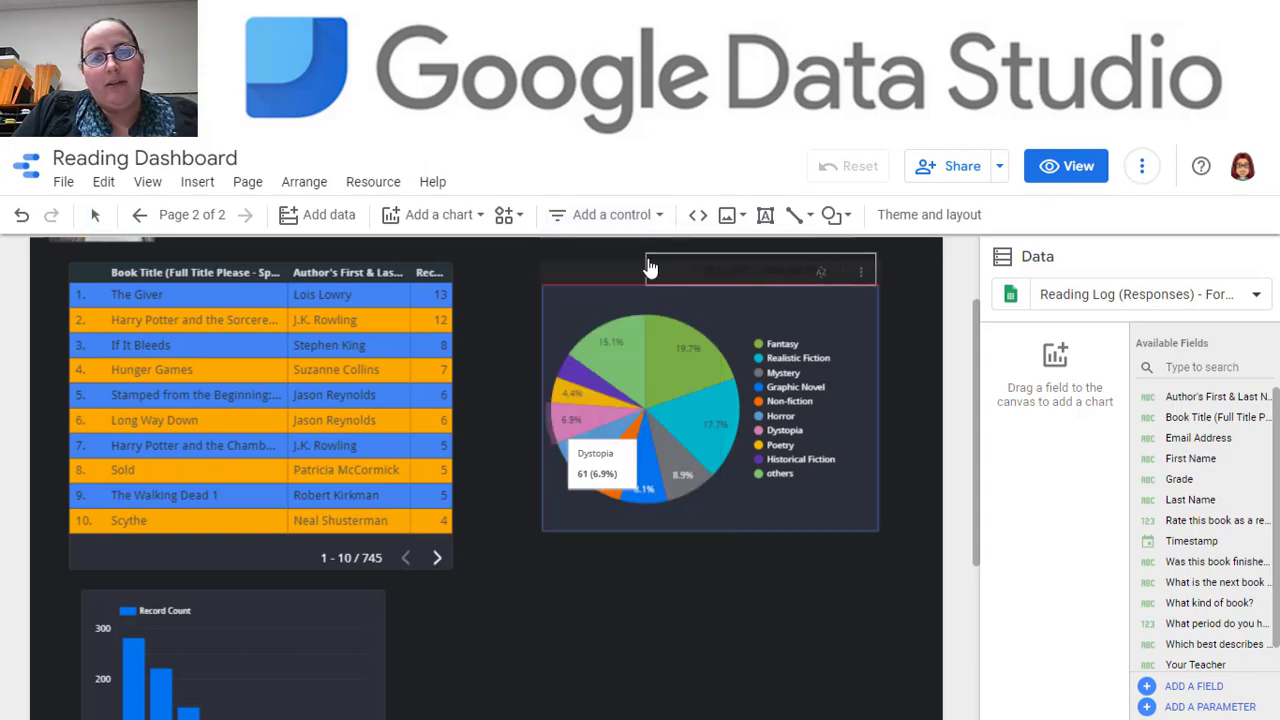
click(547, 550)
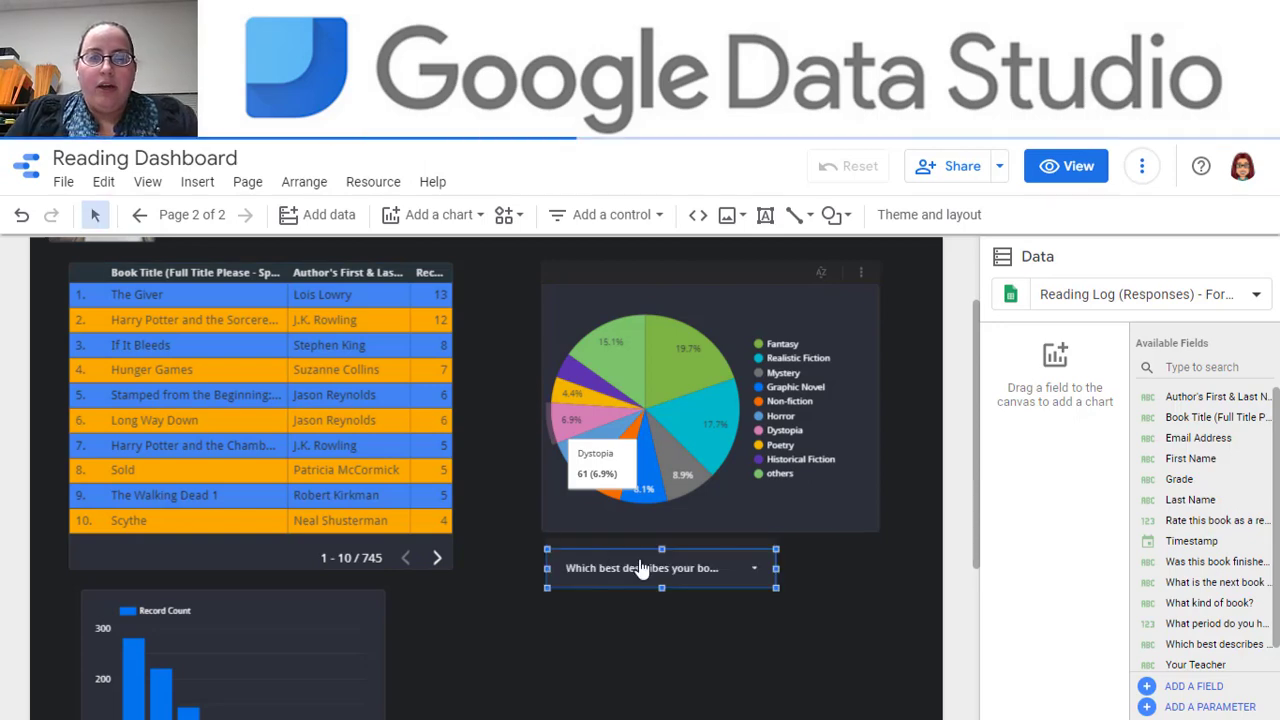
Step: Set the new drop-down list's control field to Timestamp (Date & Time)
click(640, 576)
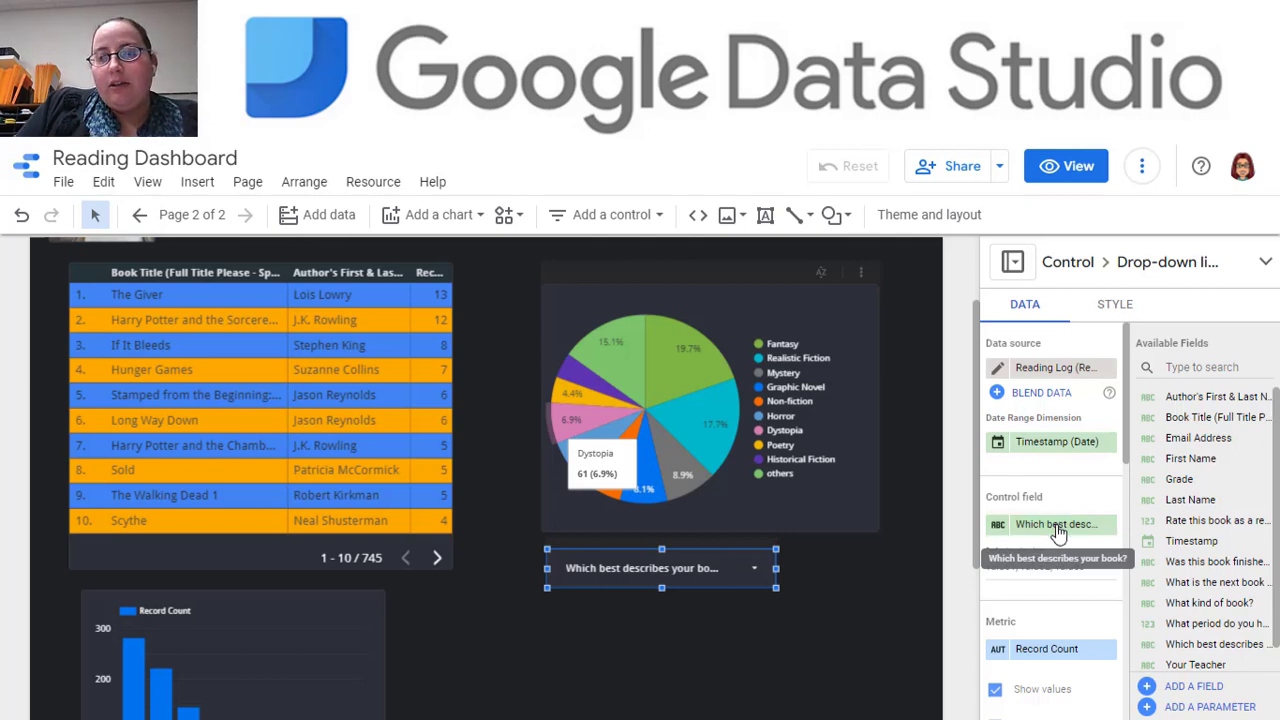
click(1057, 527)
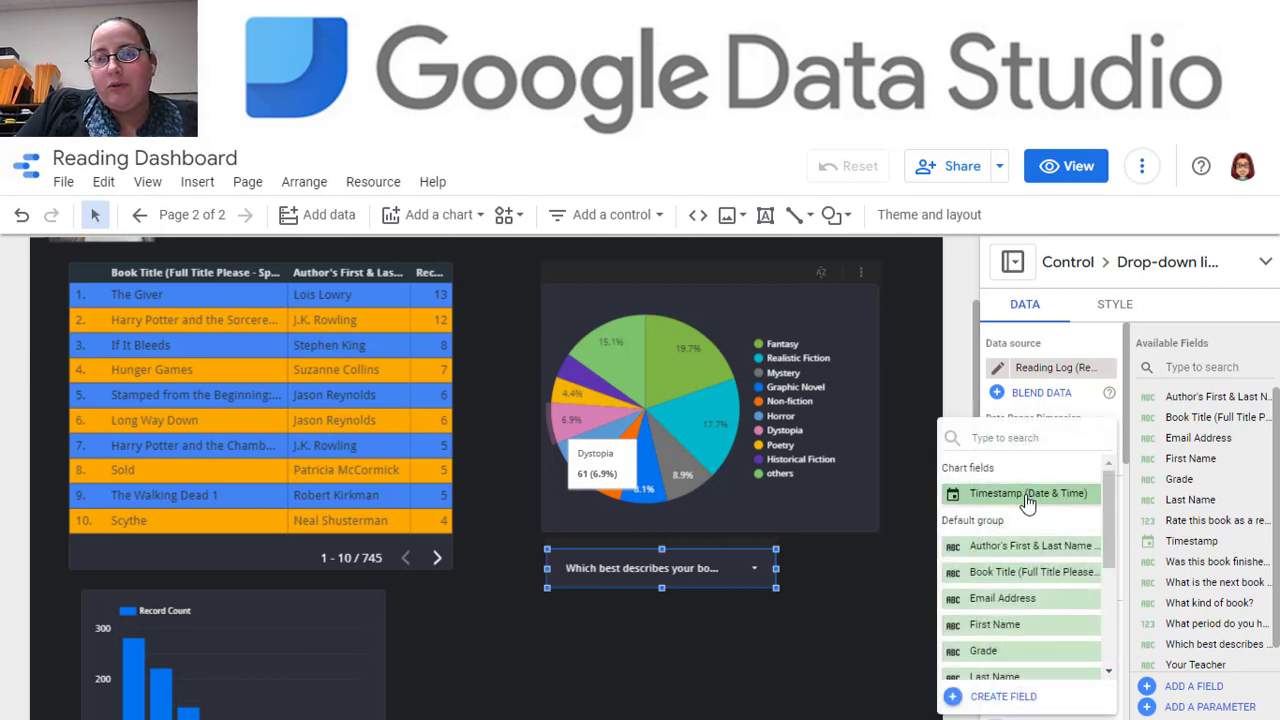
click(1027, 494)
click(829, 601)
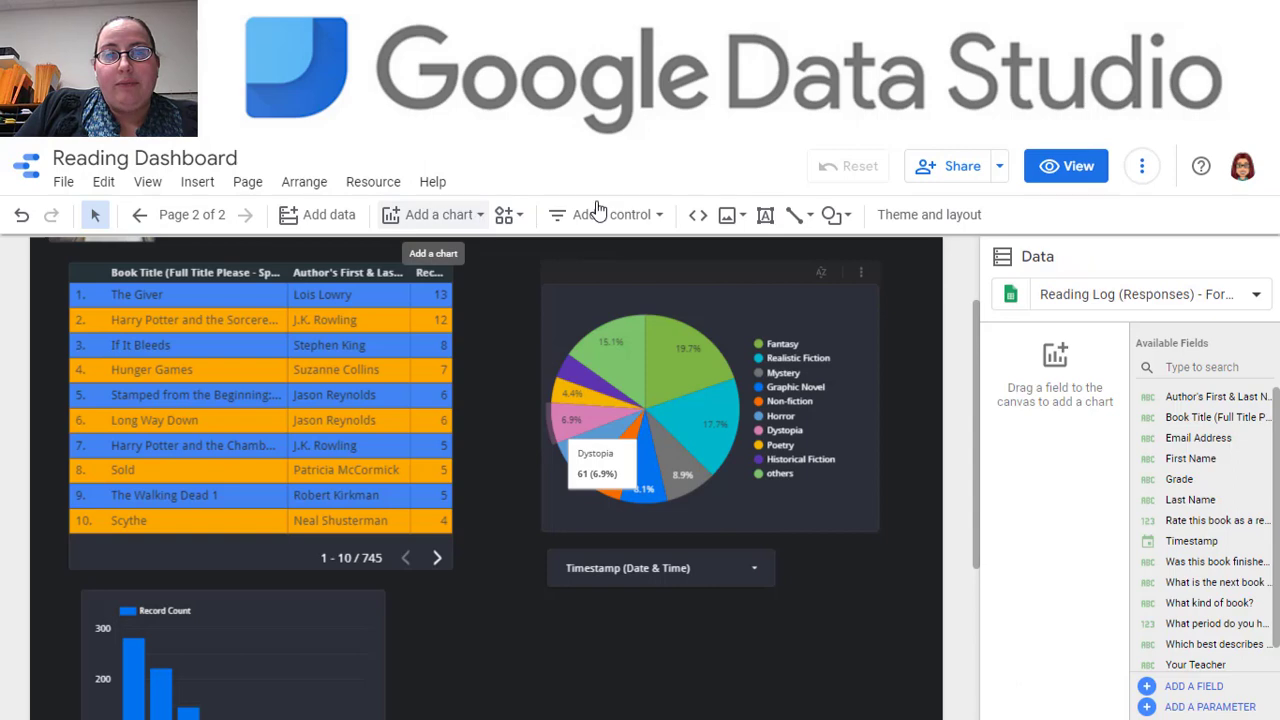
Step: Add a second drop-down list control below the Timestamp (Date & Time) control
click(628, 216)
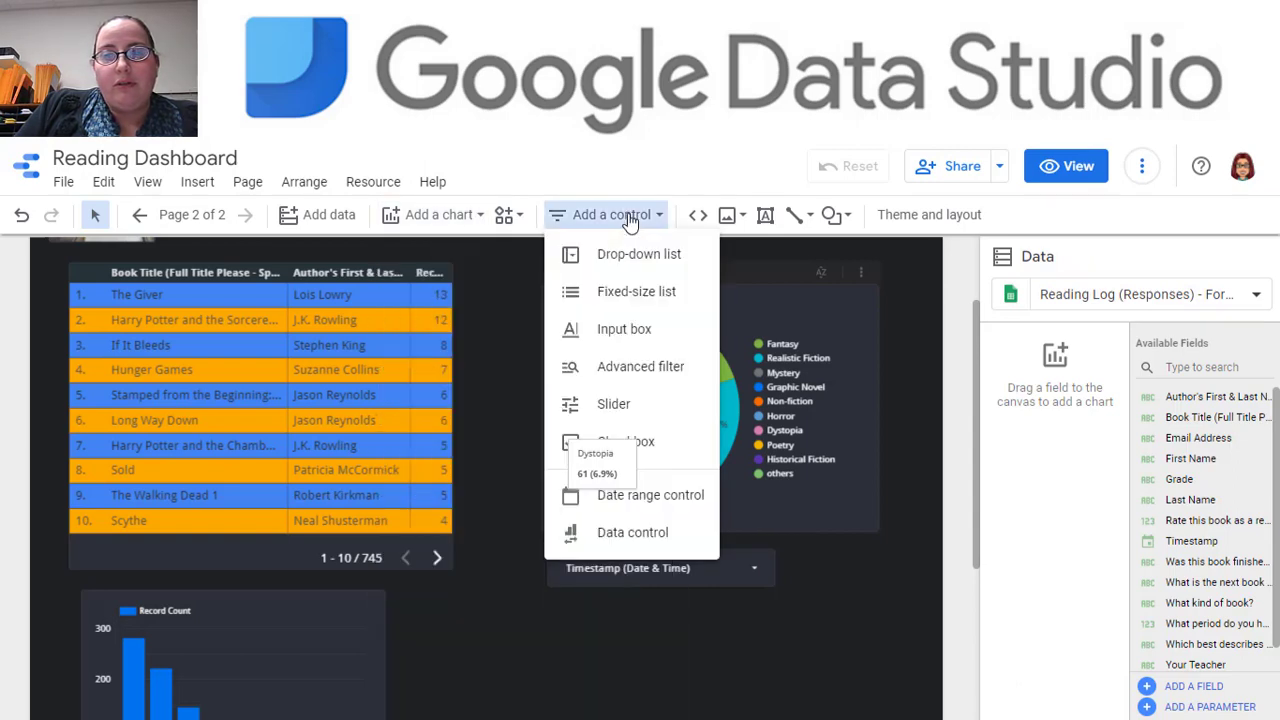
click(632, 258)
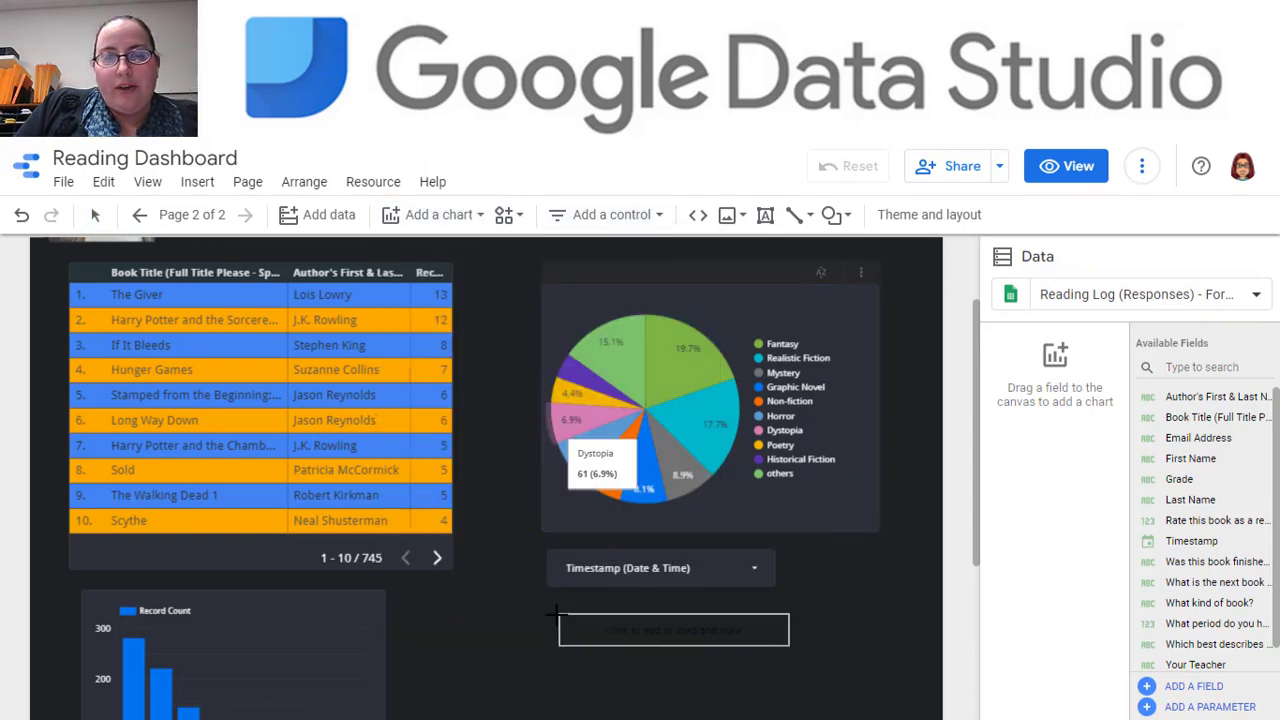
click(557, 614)
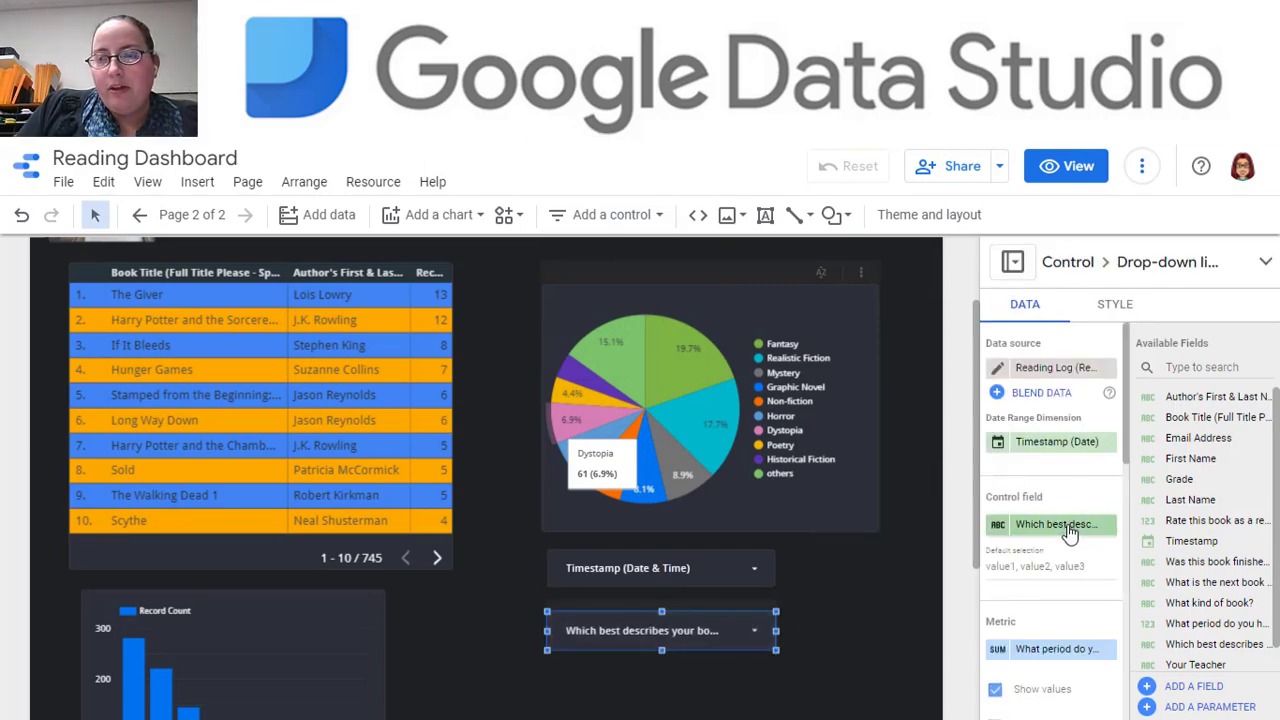
Step: Set the second drop-down list's control field to Grade
click(1062, 534)
scroll(1053, 582, down, 1)
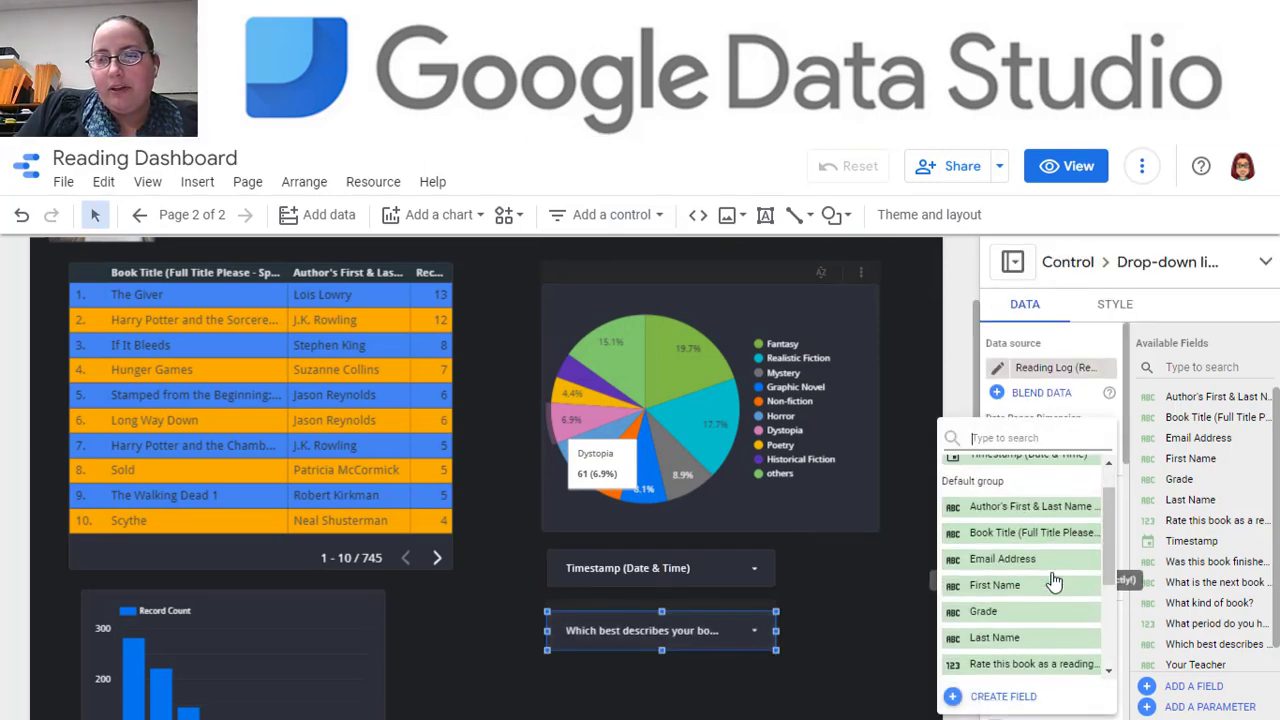
click(1042, 600)
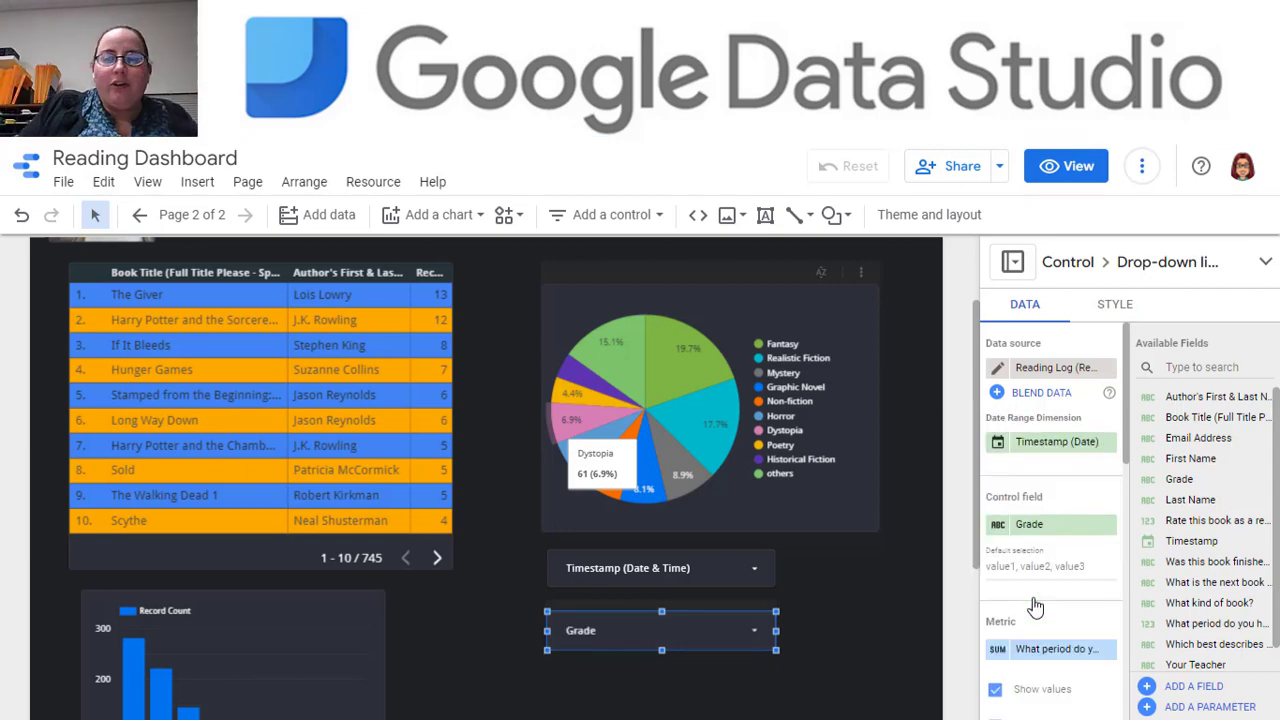
click(887, 566)
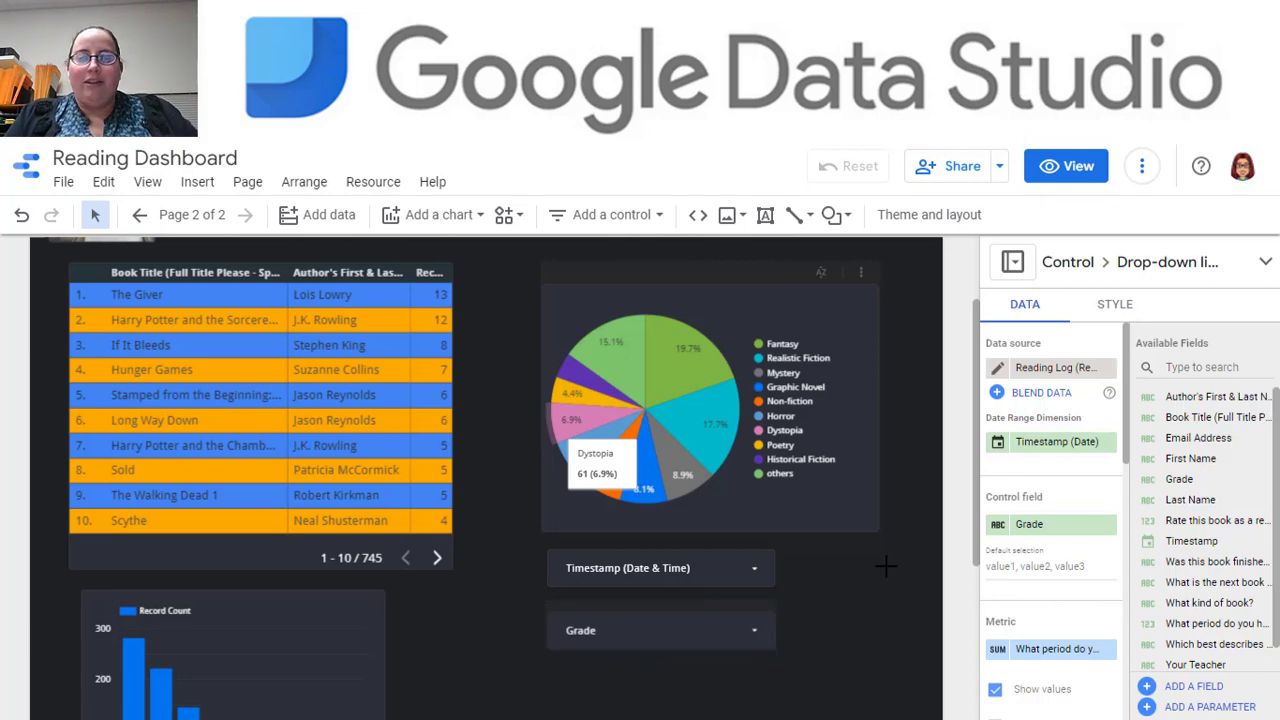
scroll(851, 603, down, 1)
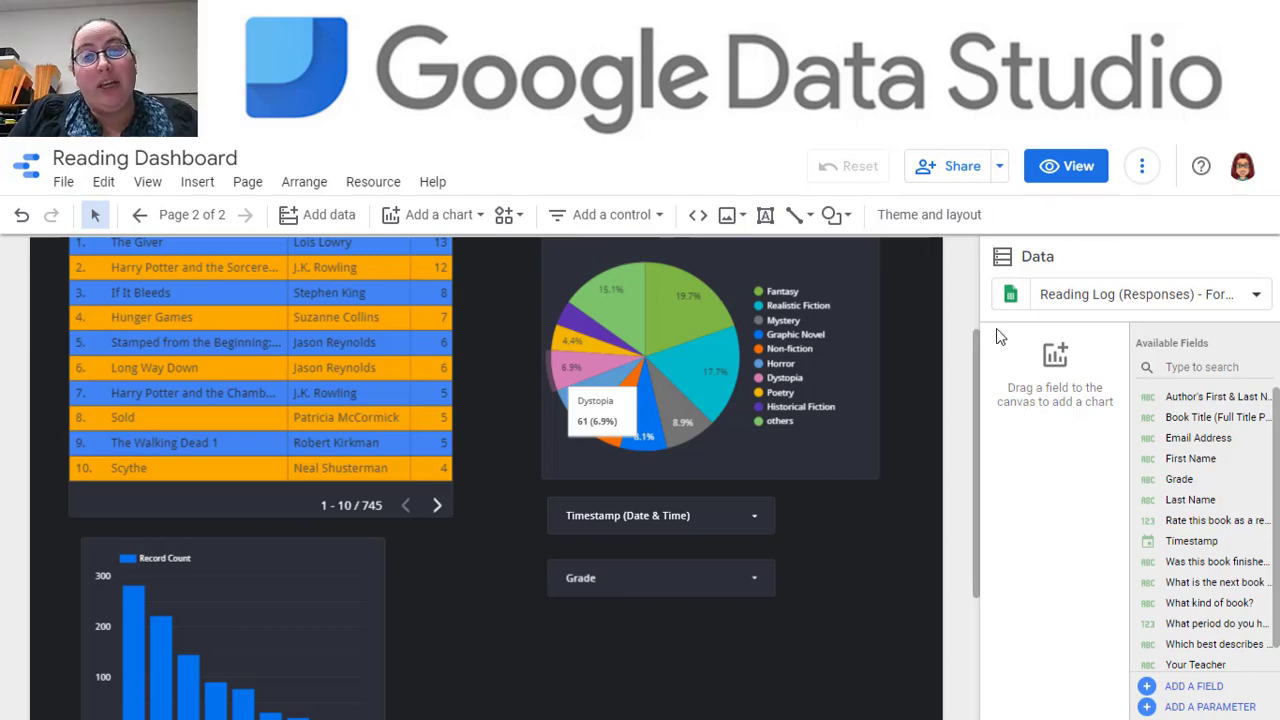
scroll(967, 313, up, 2)
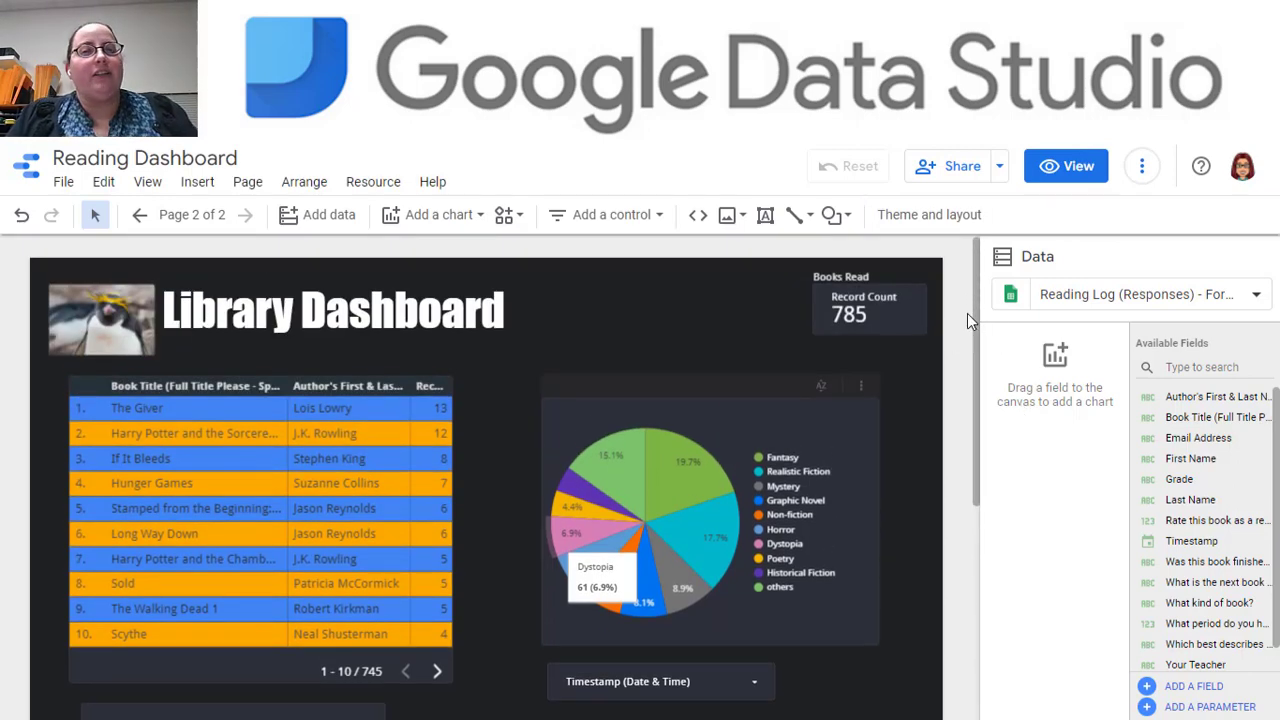